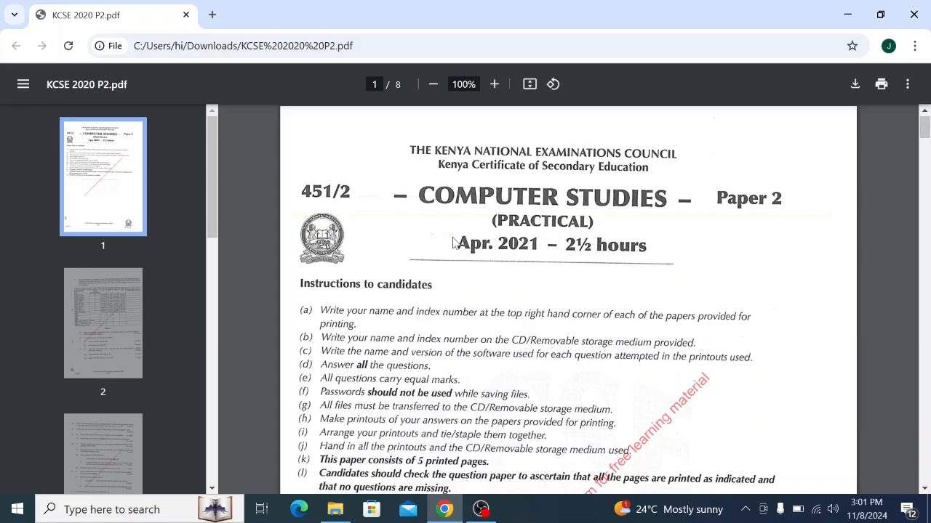
Look through the KCSE 2020 P2 exam paper from the cover instructions to the Popo City plan on page 5, and return to the cover
scroll(438, 321, down, 1)
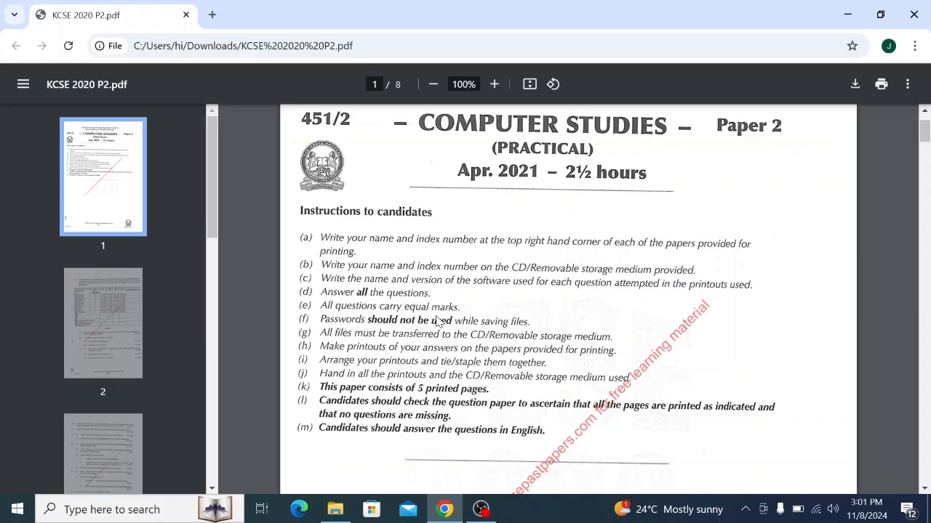
scroll(438, 320, down, 10)
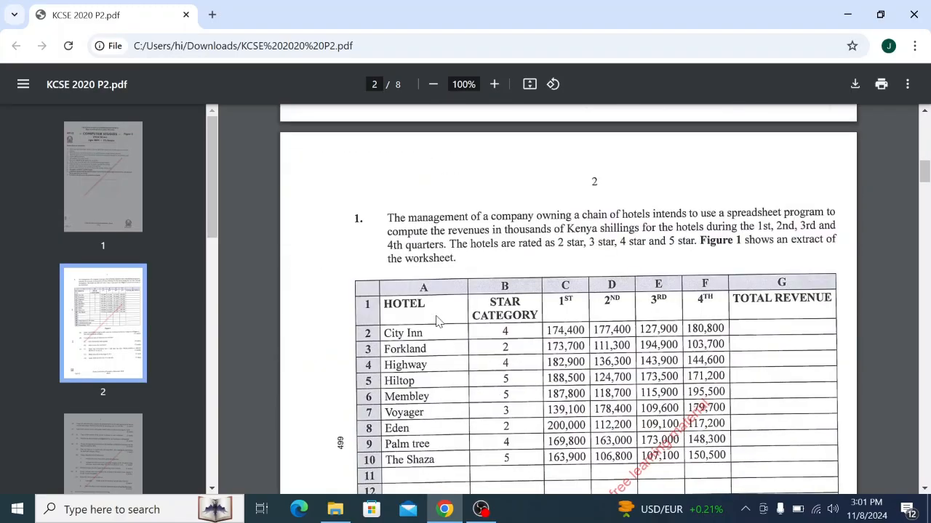
scroll(438, 321, down, 7)
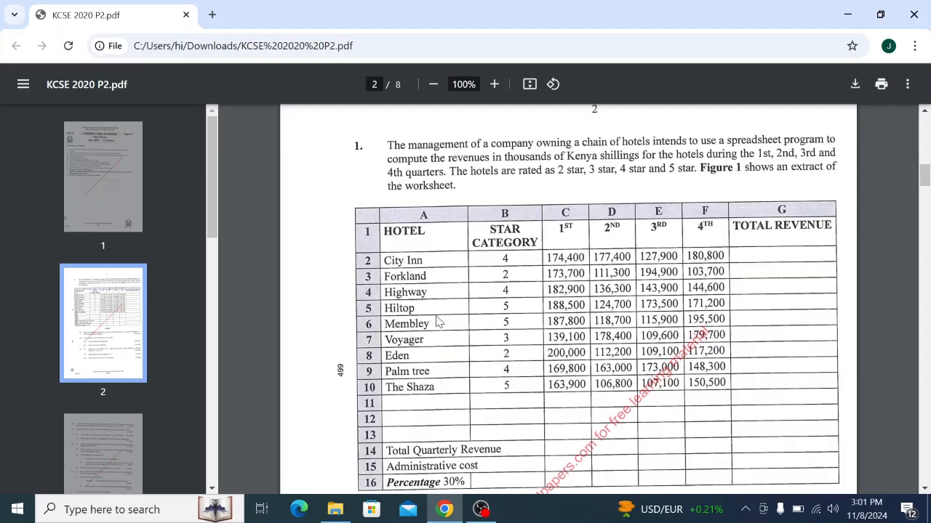
scroll(438, 321, down, 8)
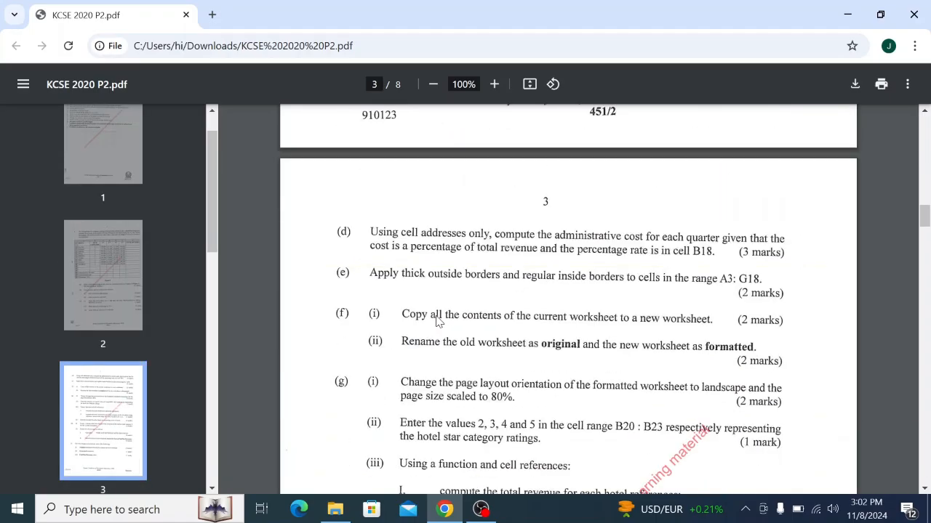
scroll(438, 320, down, 5)
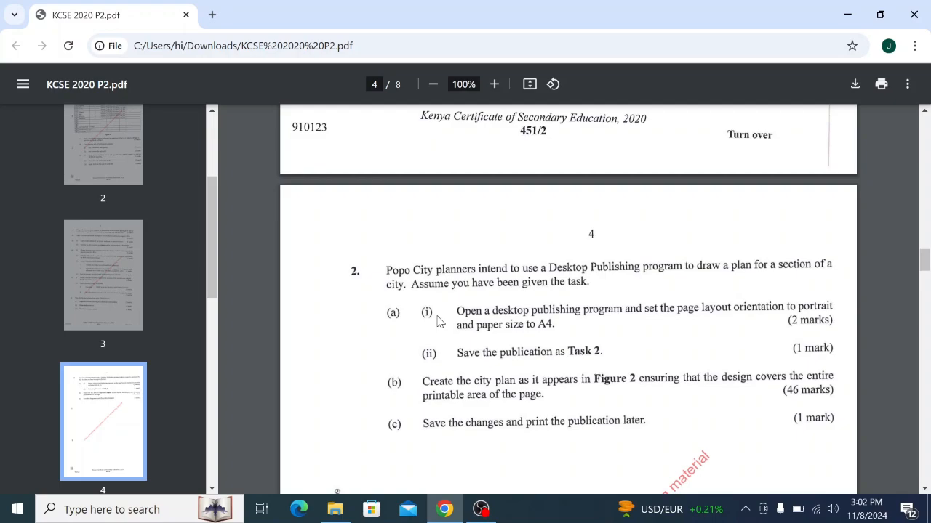
scroll(439, 321, down, 2)
scroll(439, 320, down, 7)
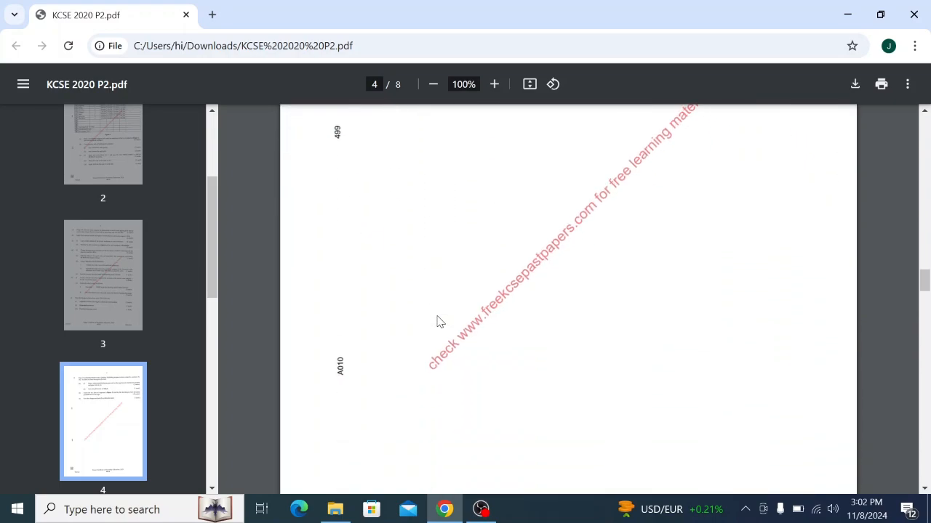
scroll(438, 320, down, 9)
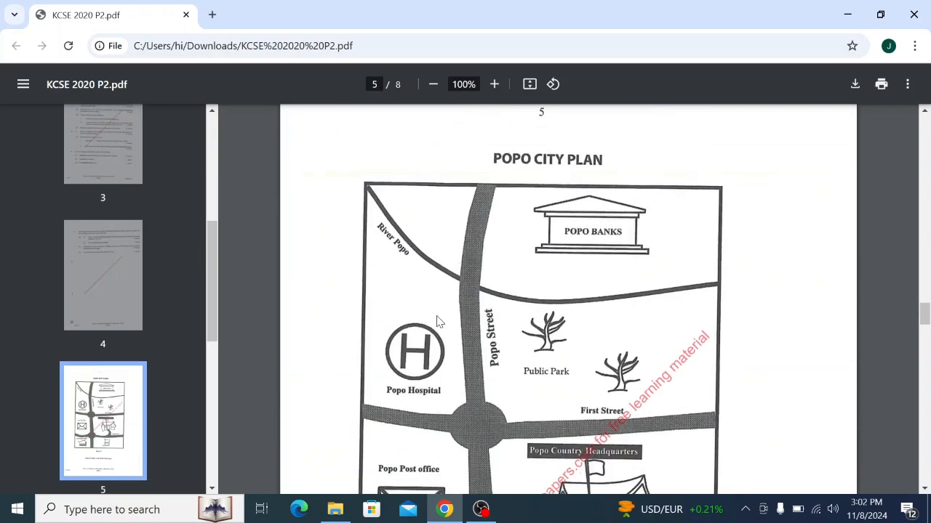
scroll(439, 321, up, 20)
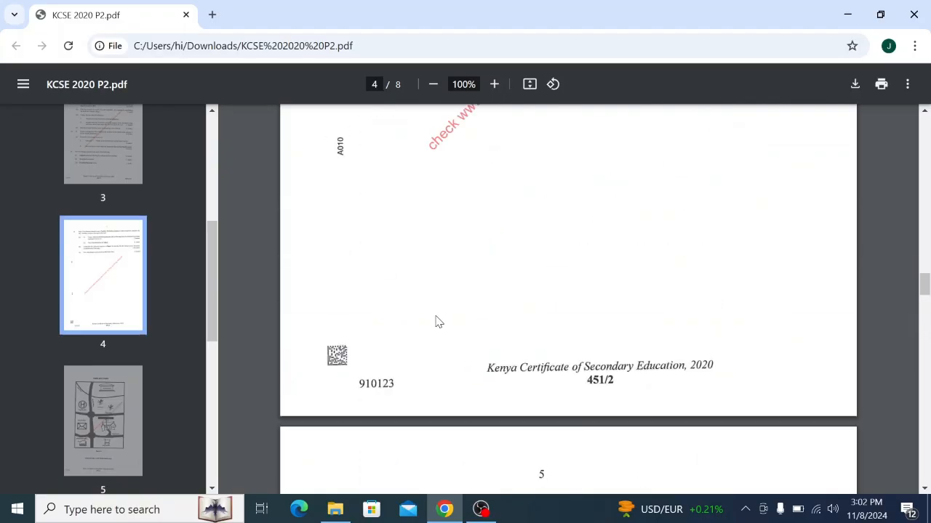
scroll(436, 321, up, 10)
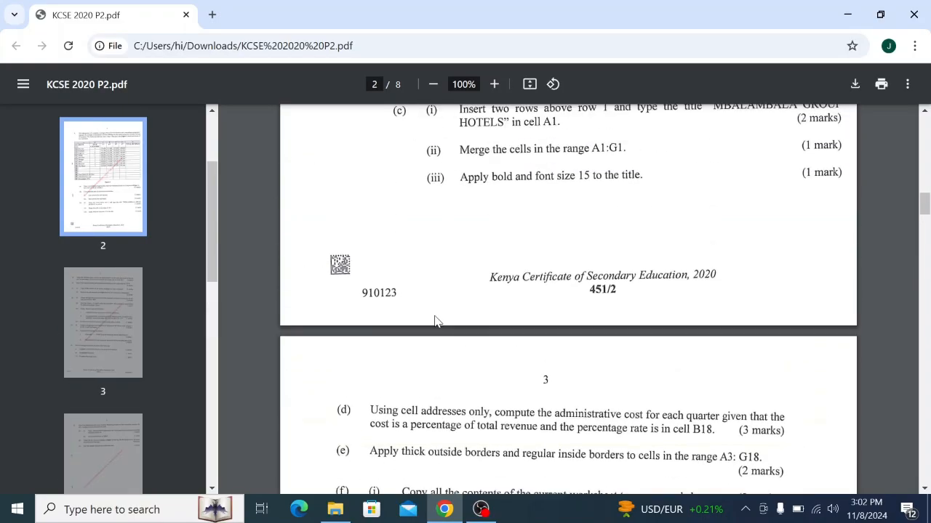
scroll(434, 320, up, 4)
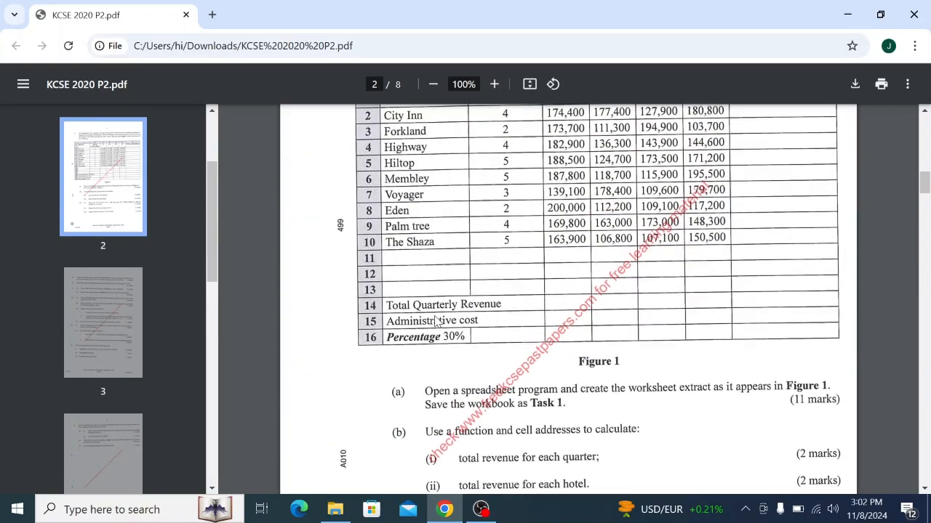
scroll(436, 322, up, 2)
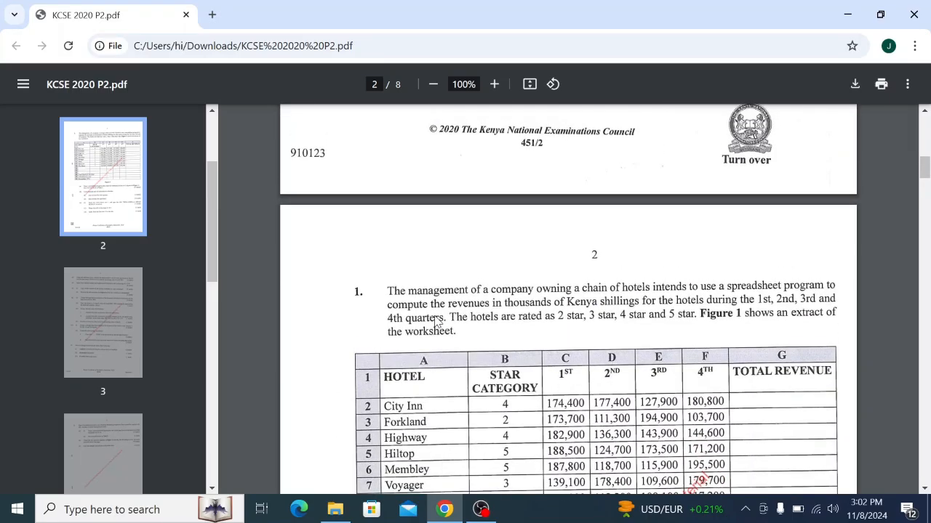
scroll(436, 321, down, 2)
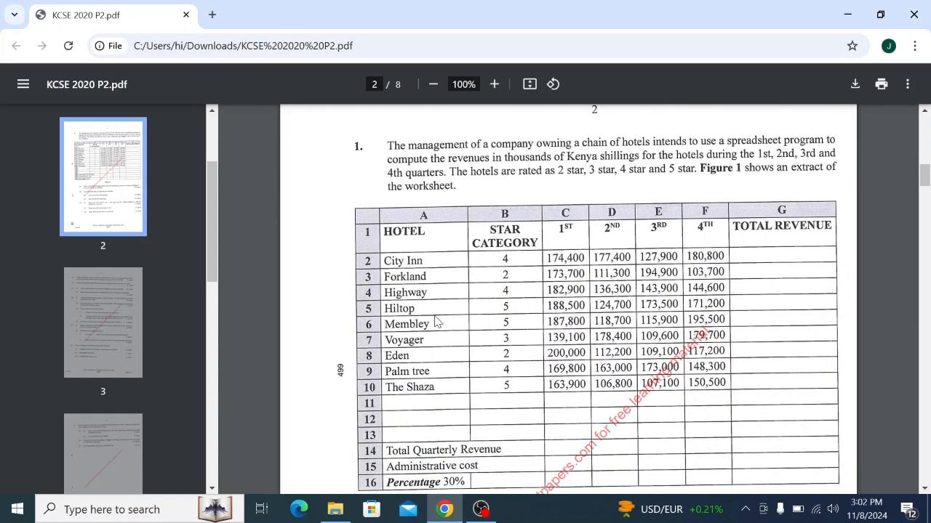
scroll(436, 322, up, 8)
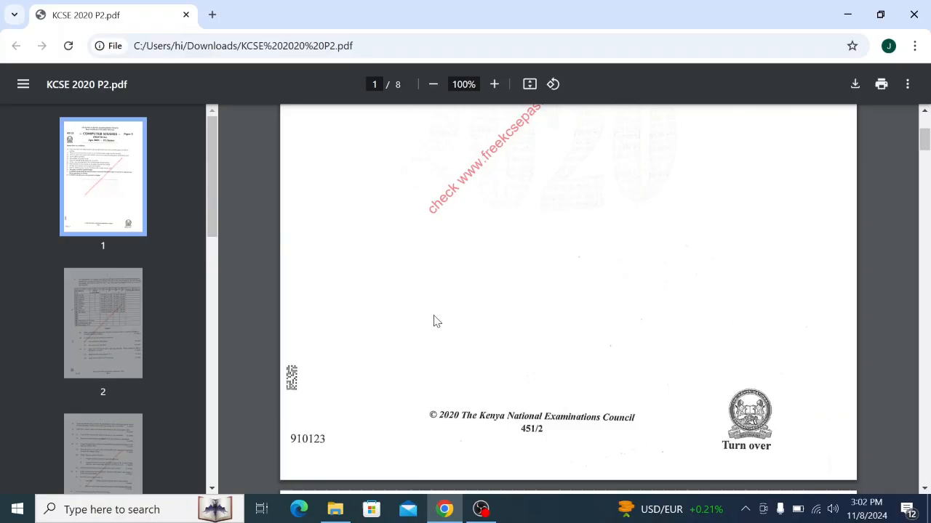
scroll(436, 322, up, 3)
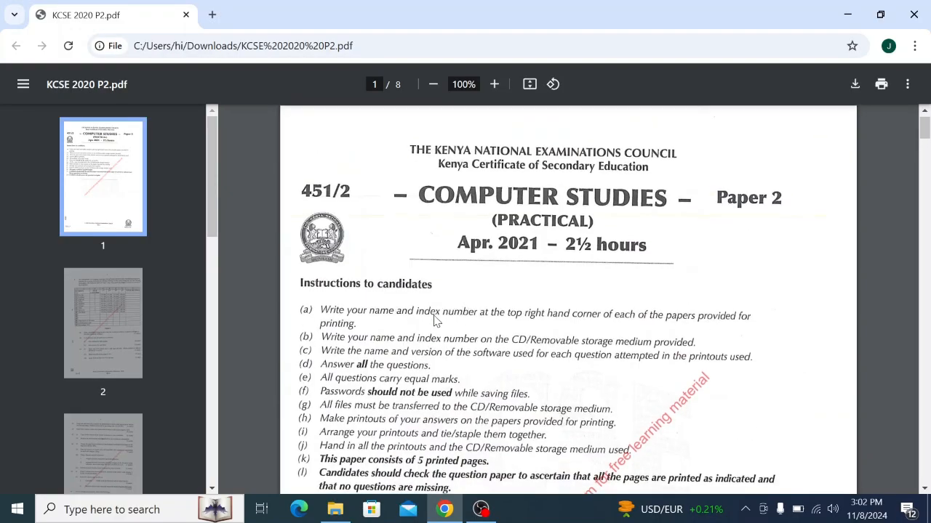
Examine question 1 on page 2, covering the hotel revenue table in Figure 1 and the spreadsheet tasks below it
scroll(436, 322, down, 5)
scroll(437, 322, down, 6)
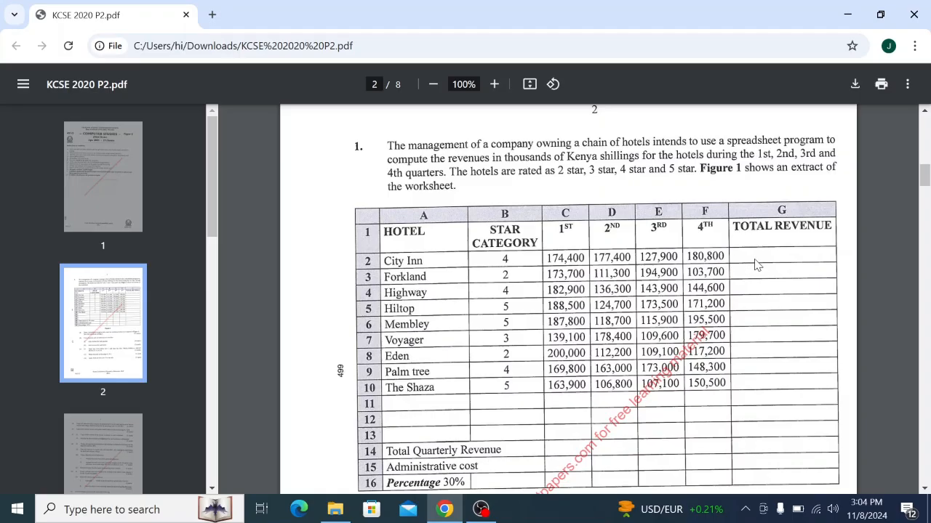
scroll(707, 266, down, 1)
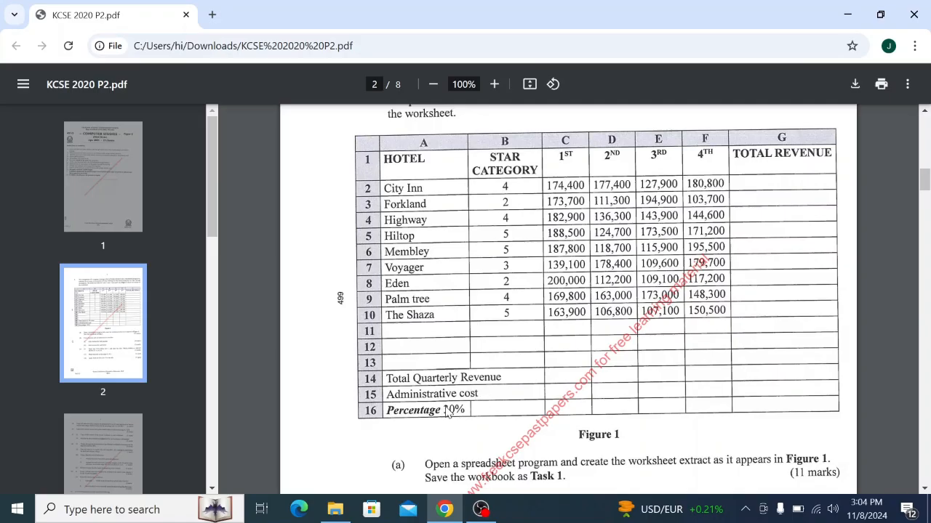
scroll(447, 412, down, 1)
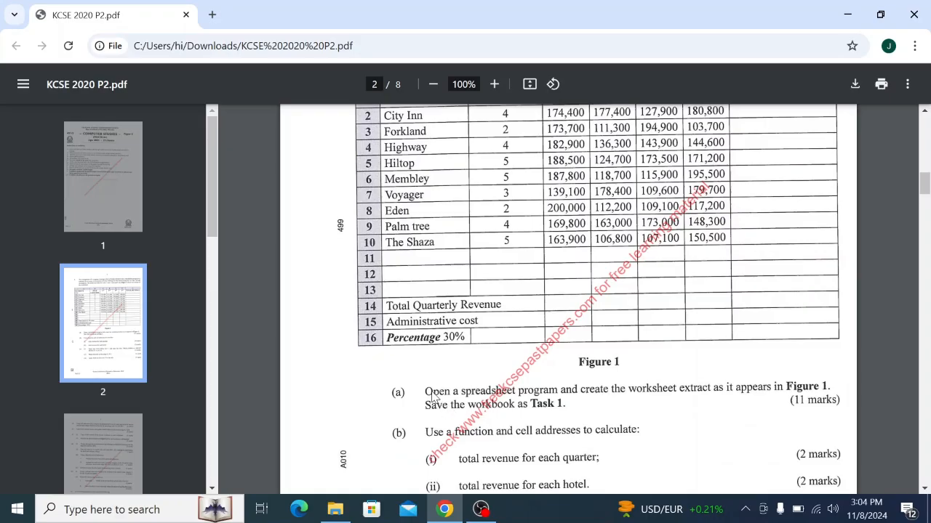
scroll(432, 395, up, 2)
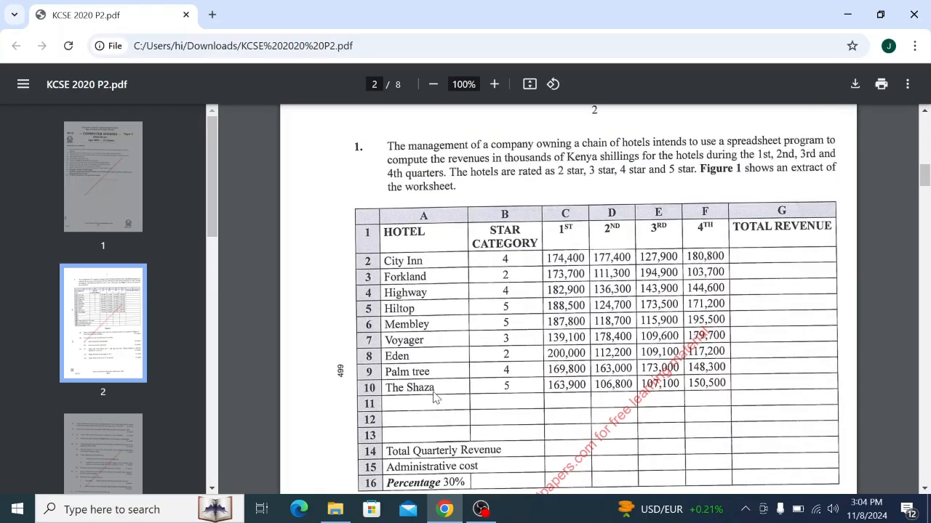
scroll(435, 397, down, 2)
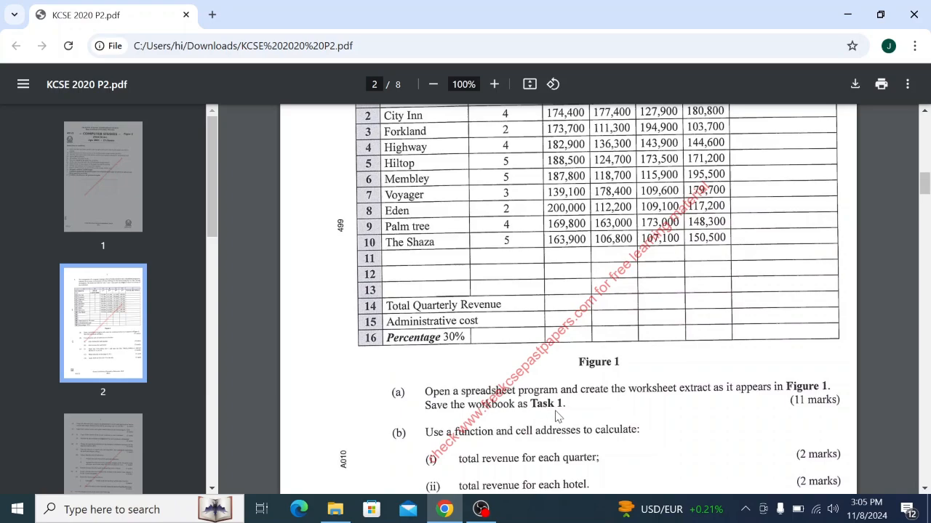
scroll(469, 282, up, 2)
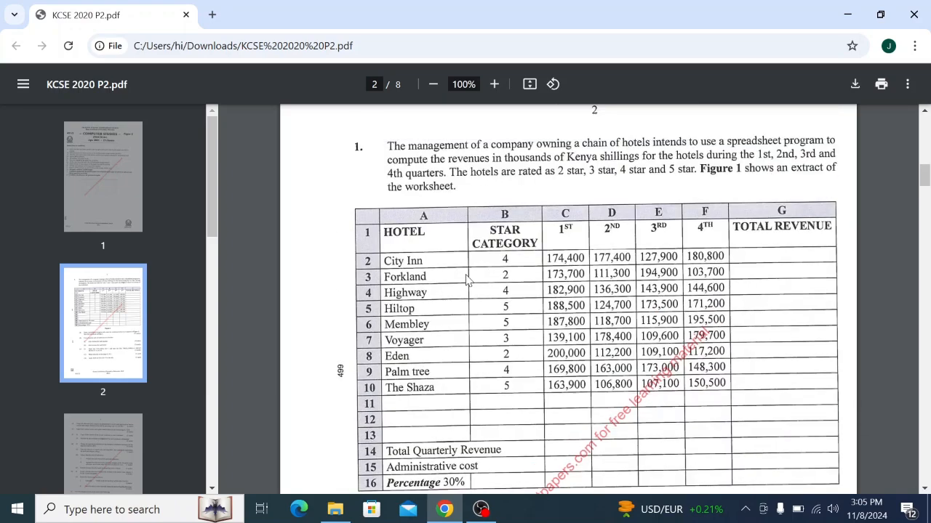
scroll(512, 262, down, 2)
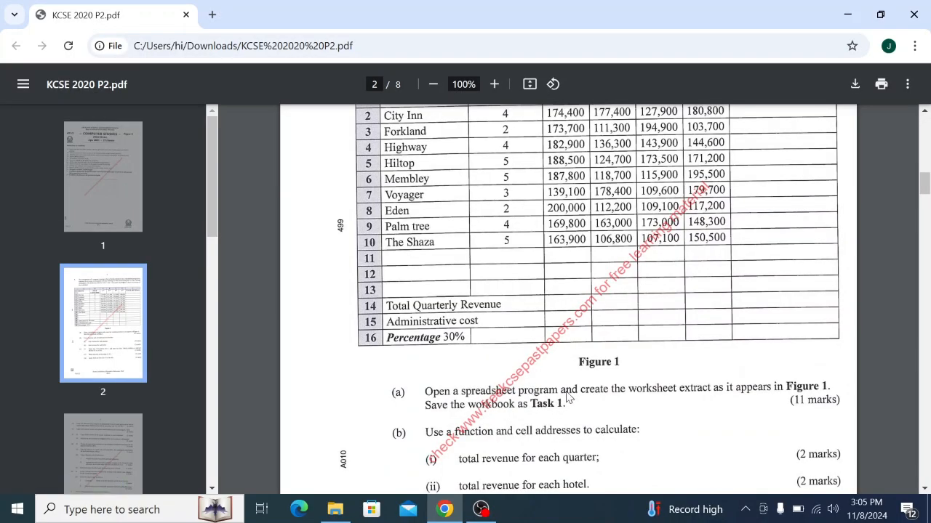
scroll(581, 371, up, 5)
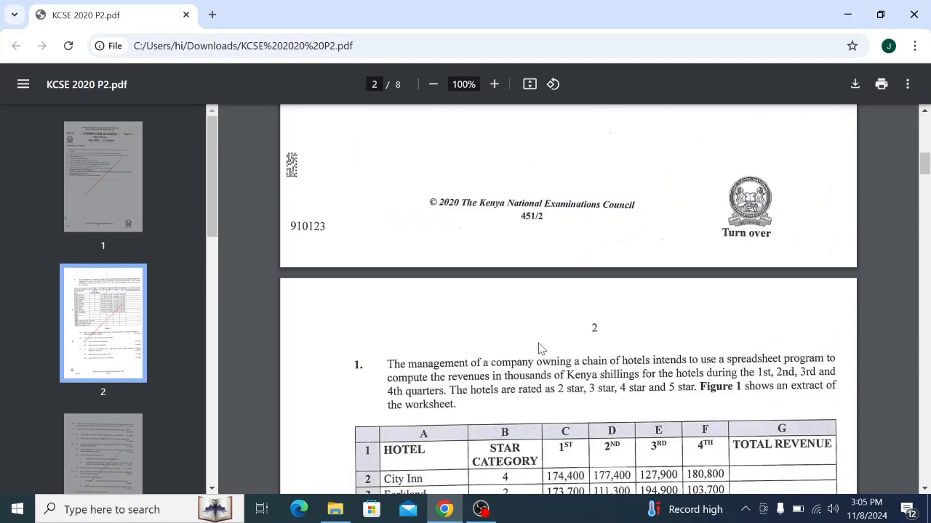
scroll(539, 349, down, 7)
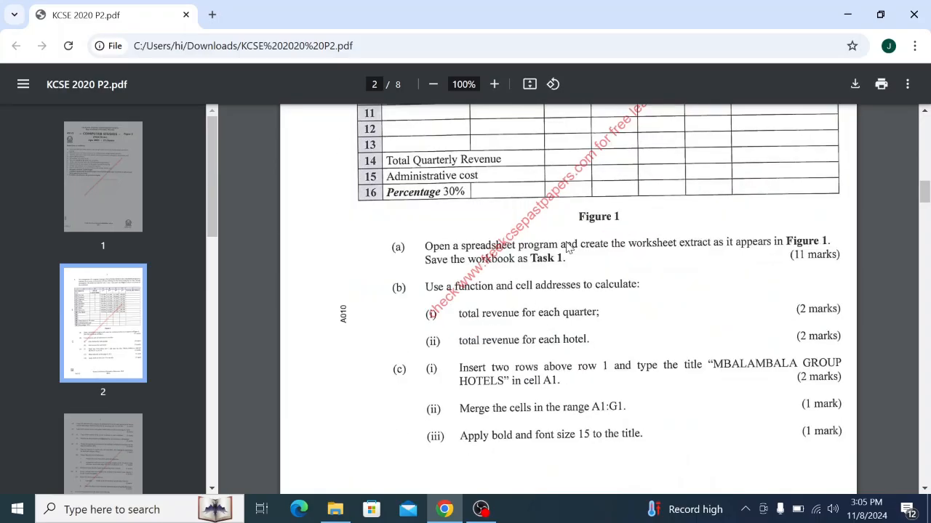
scroll(568, 247, up, 2)
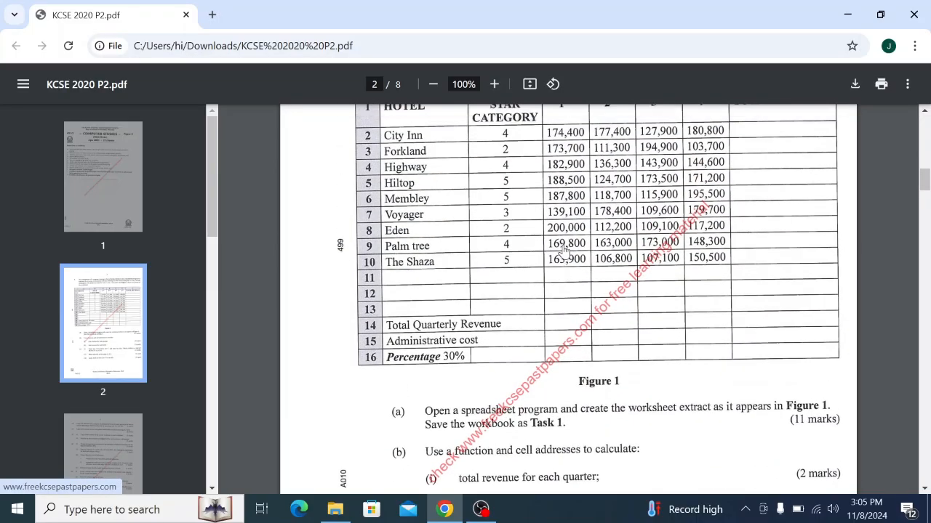
scroll(564, 250, up, 1)
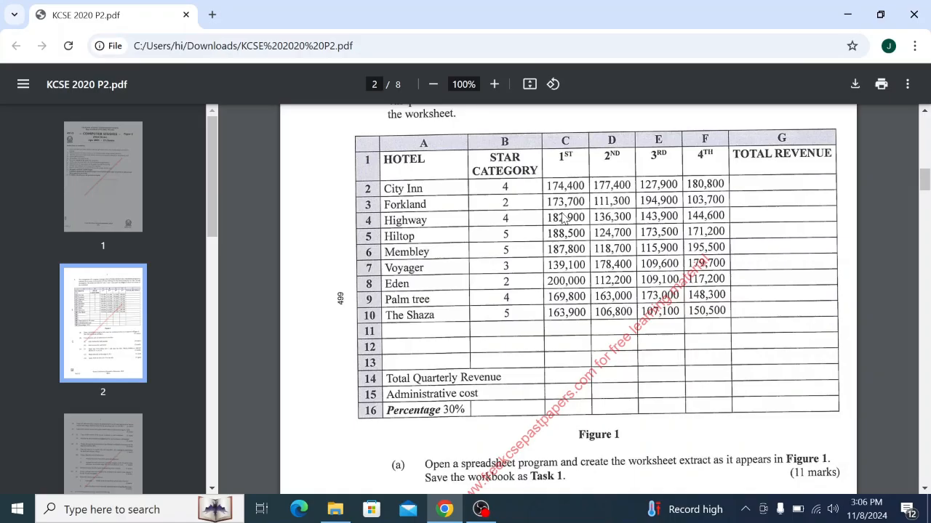
Find and launch Excel, and create a blank workbook
click(105, 518)
text(e)
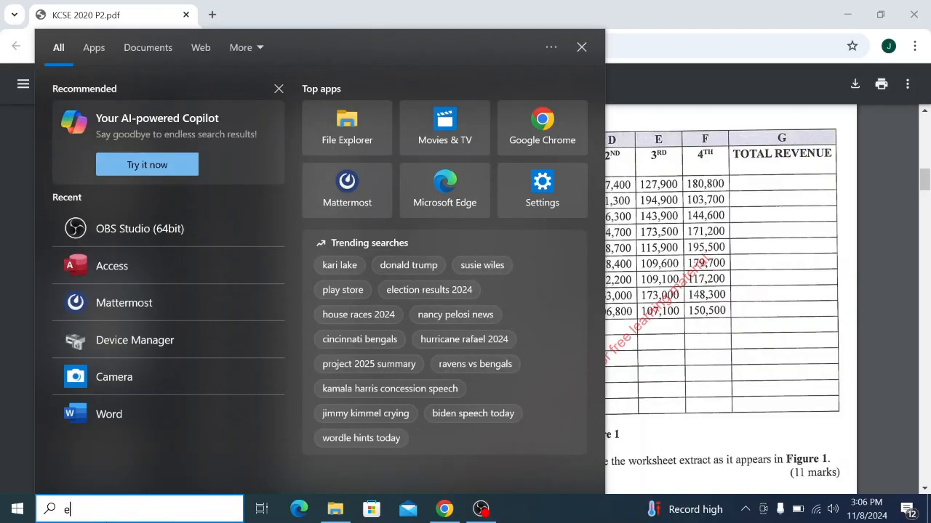
text(xc)
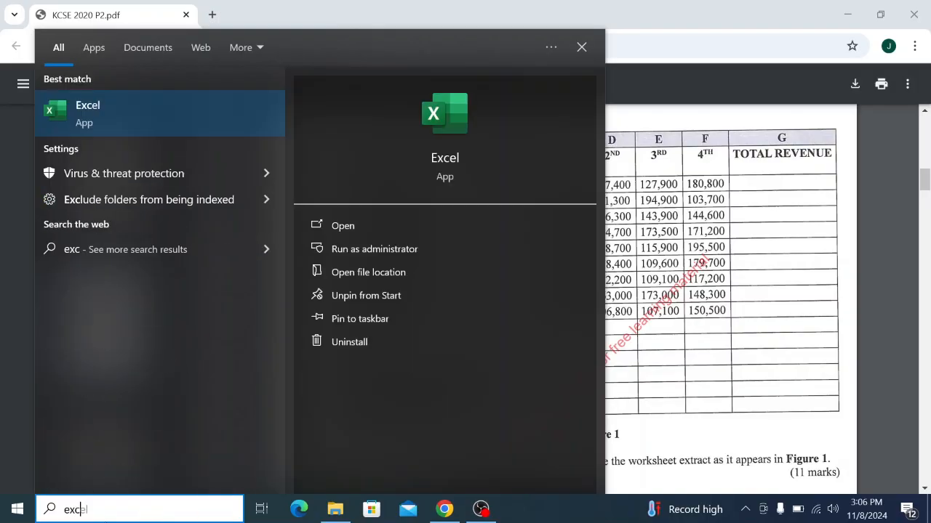
text(e)
click(359, 231)
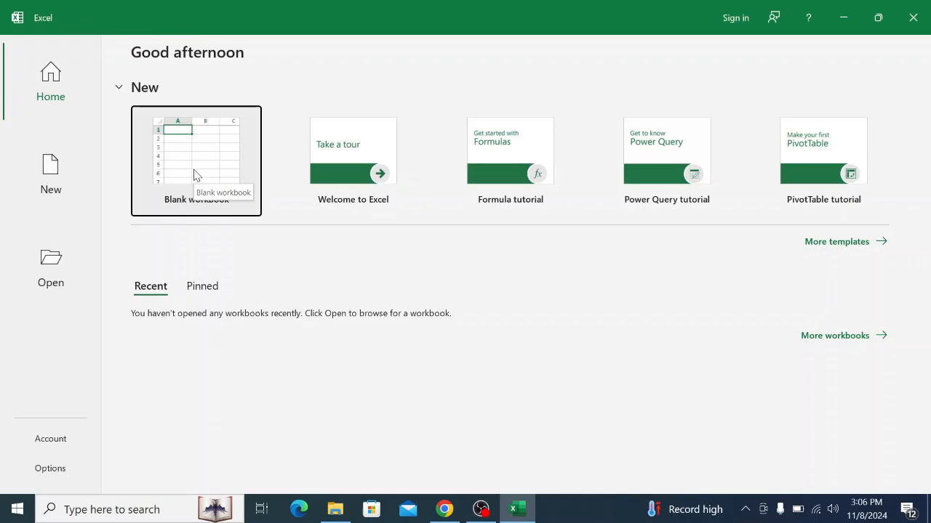
click(194, 175)
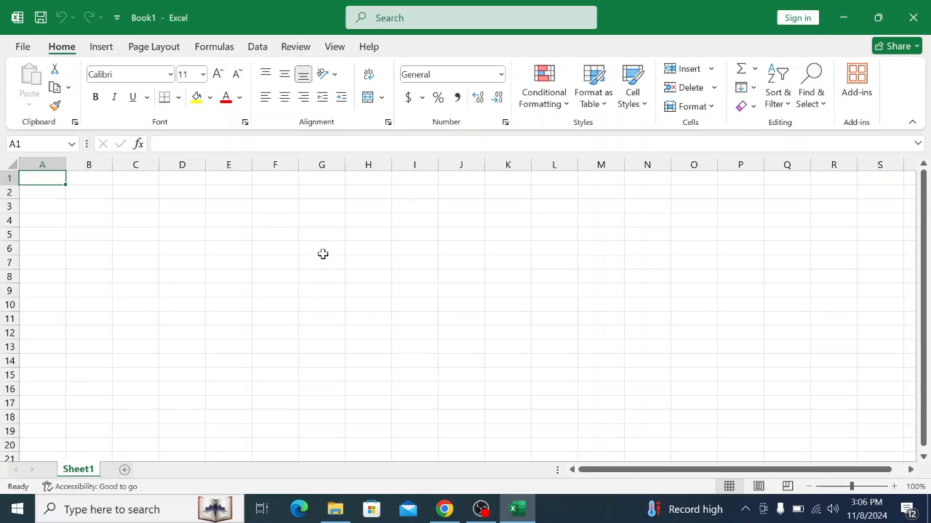
Check question 1 in the exam paper, then start saving the blank workbook under a new name with Desktop as the location
click(443, 509)
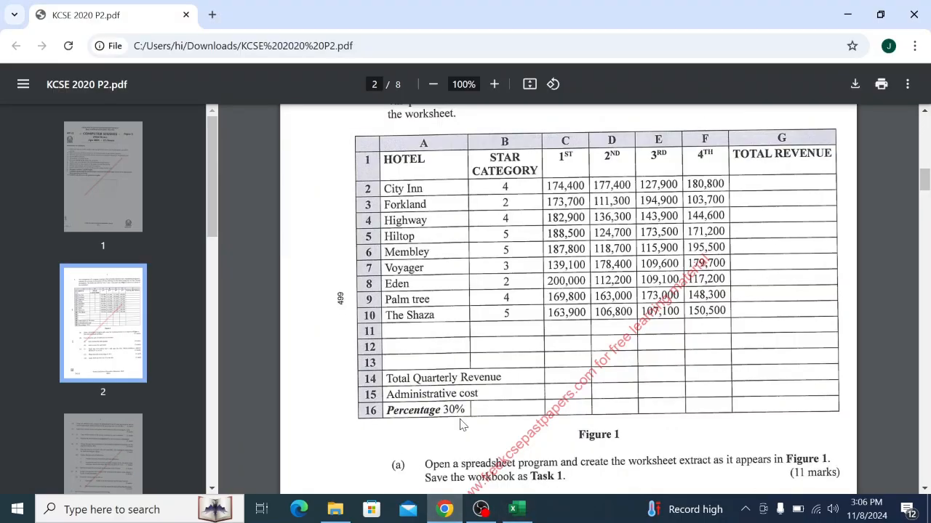
click(522, 515)
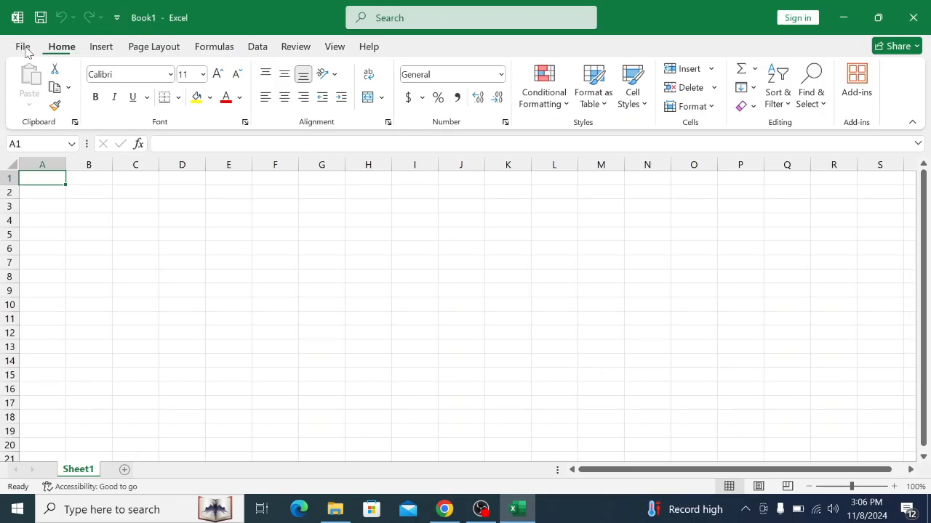
click(24, 49)
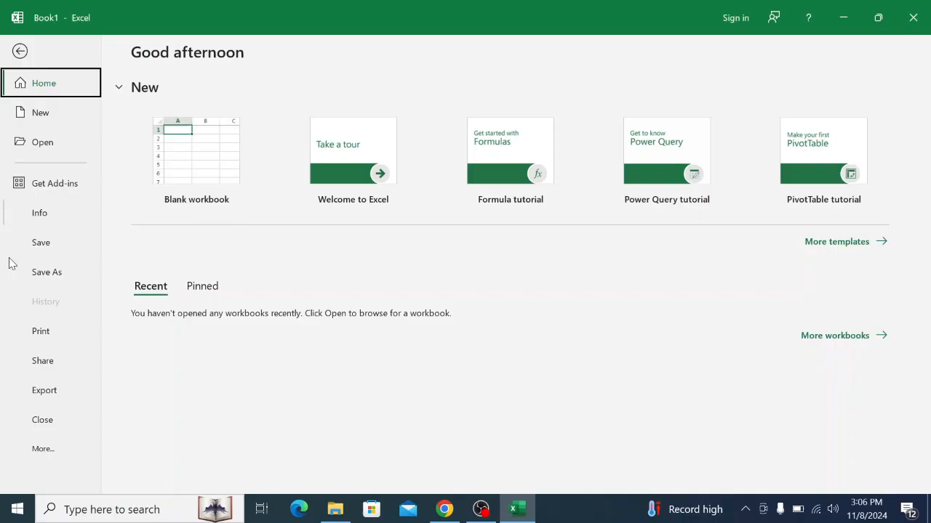
click(58, 282)
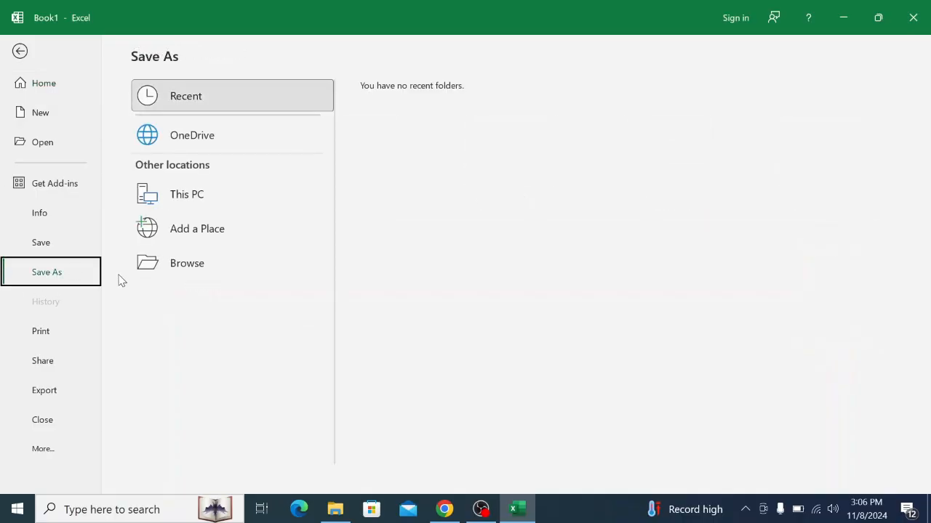
click(157, 267)
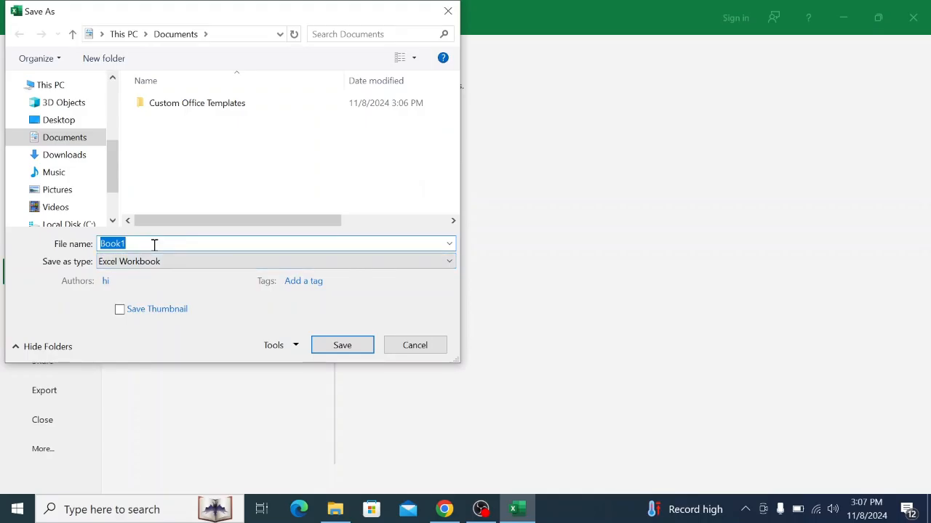
key(BackSpace)
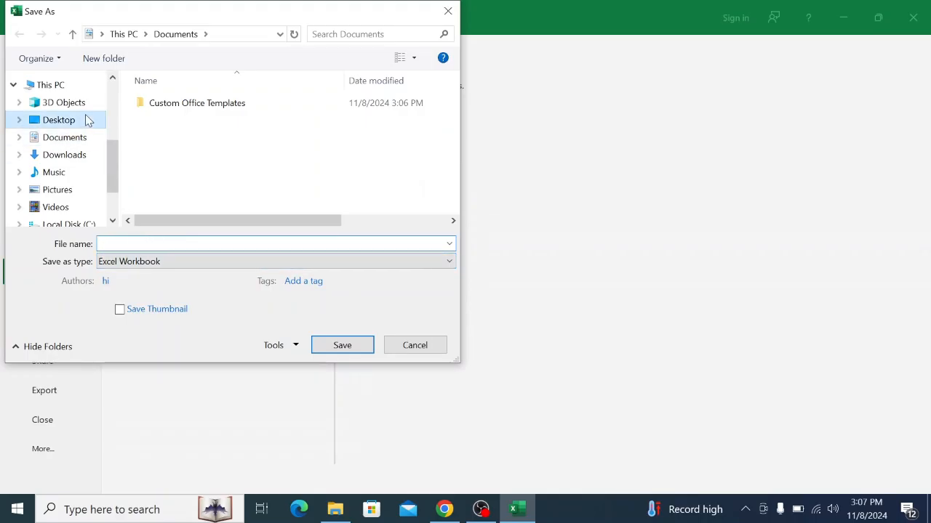
click(58, 120)
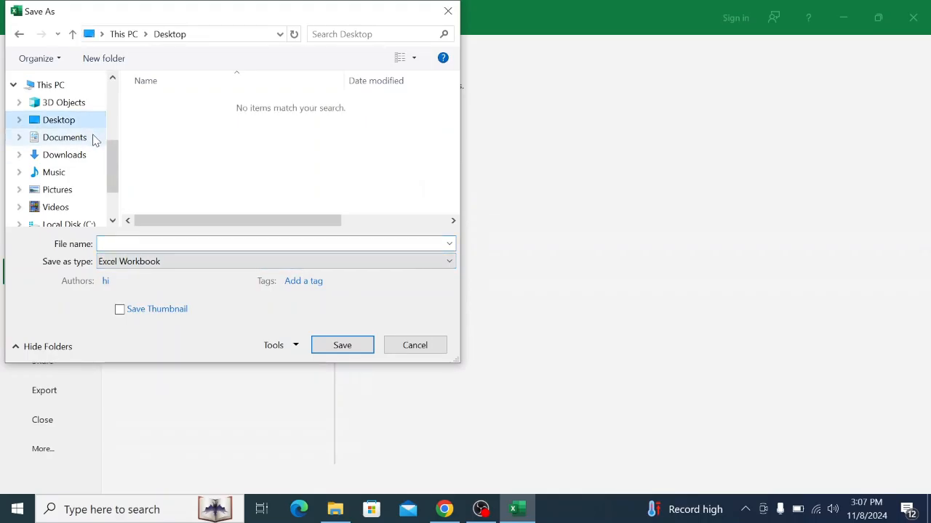
Name the workbook Task 1 and save it to the Desktop as an Excel Workbook
click(127, 244)
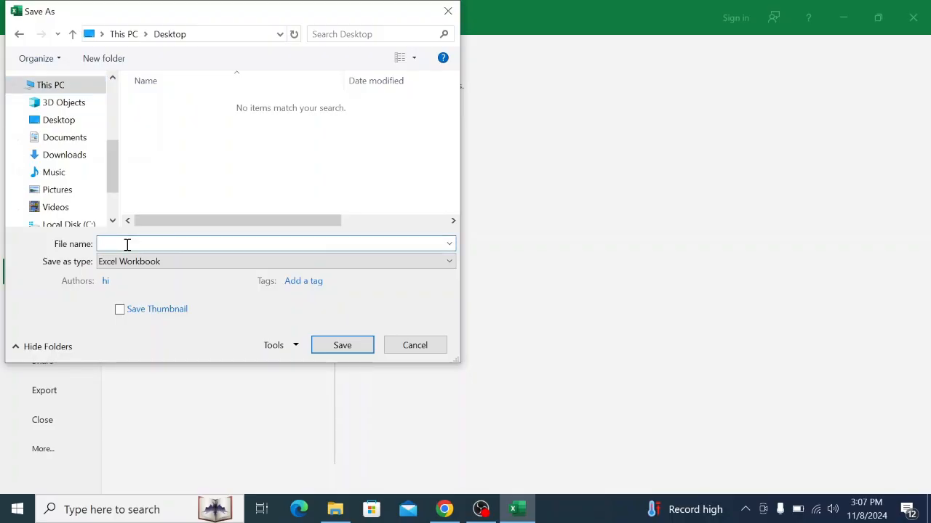
text(Task)
click(71, 120)
click(128, 243)
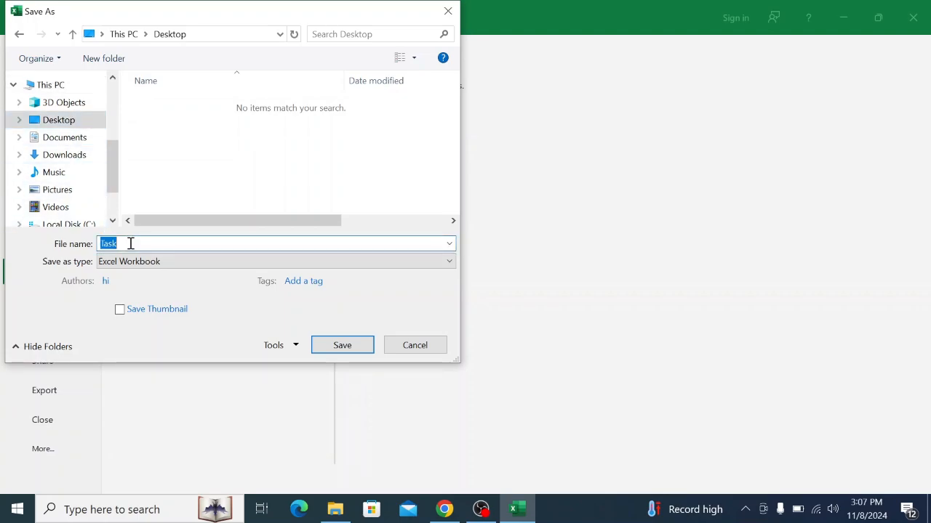
click(131, 243)
text(1)
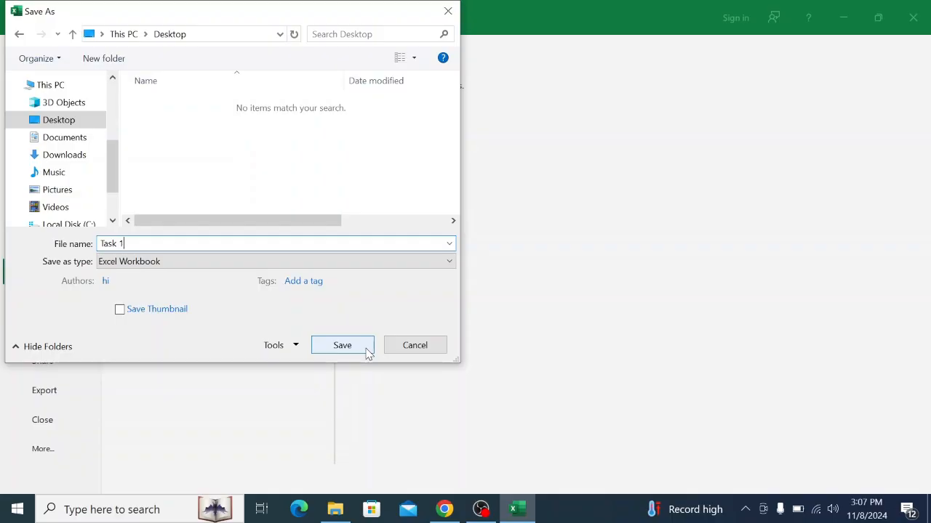
click(341, 346)
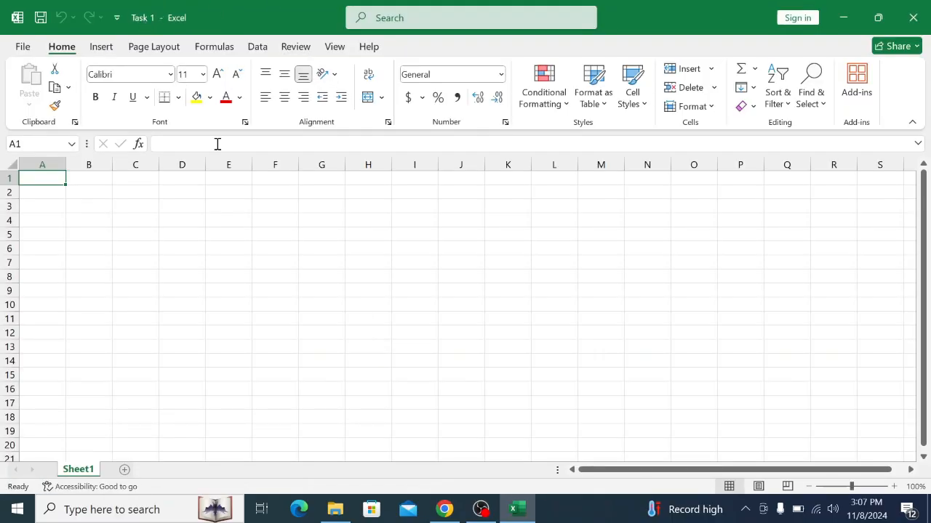
Enter the column headings HOTEL in A1 and STAR CATEGORY in B1, following Figure 1 of the exam paper
click(444, 510)
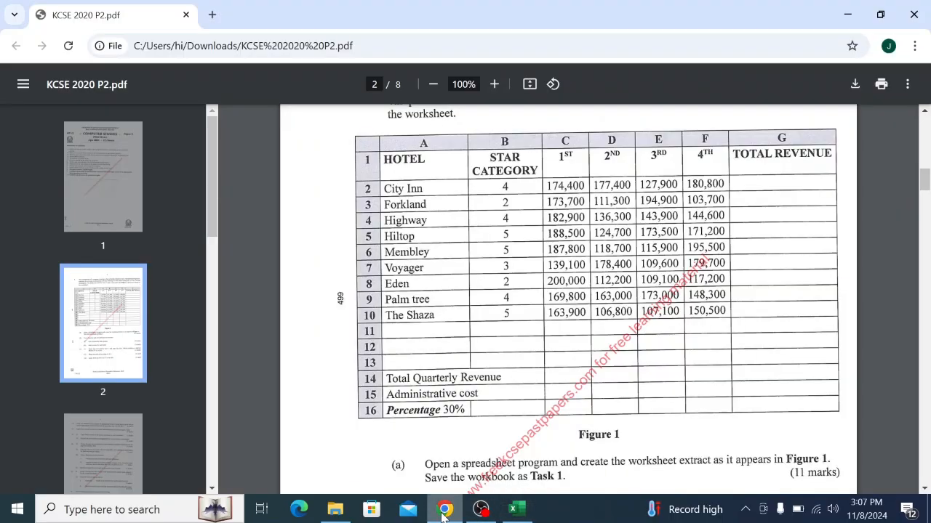
click(517, 511)
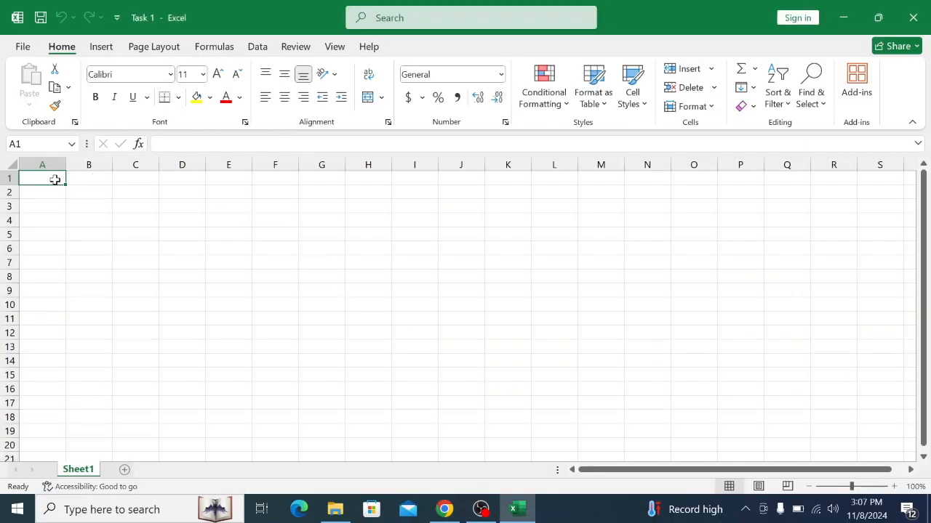
text(h)
key(BackSpace)
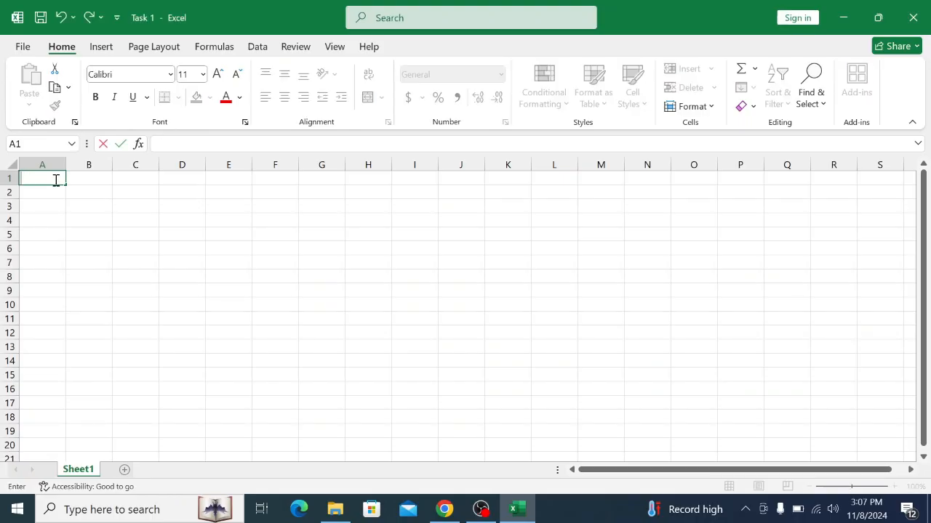
text(HOTEL)
key(Tab)
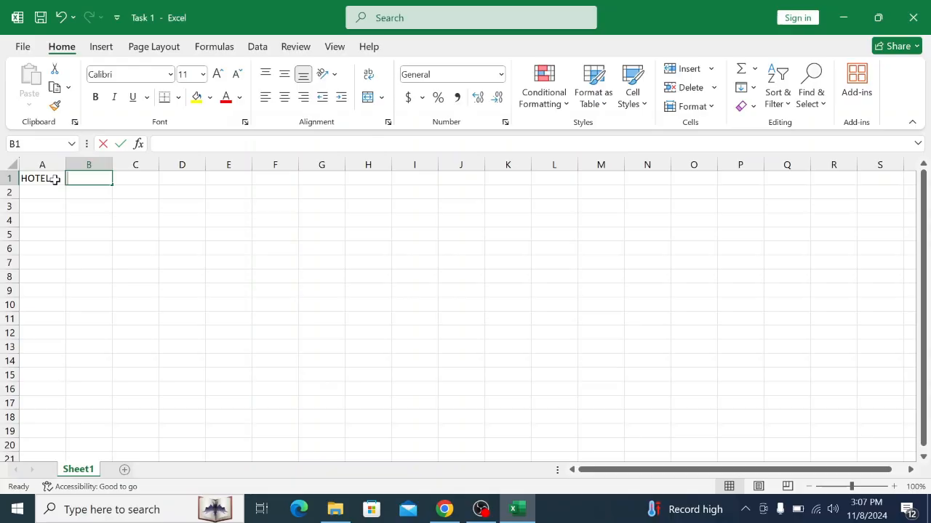
text(STAR CATEGORY)
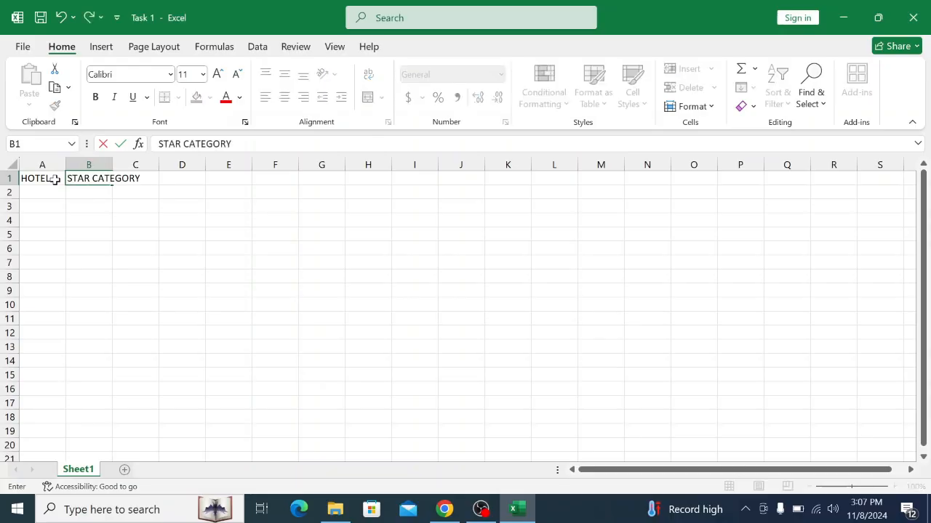
key(Tab)
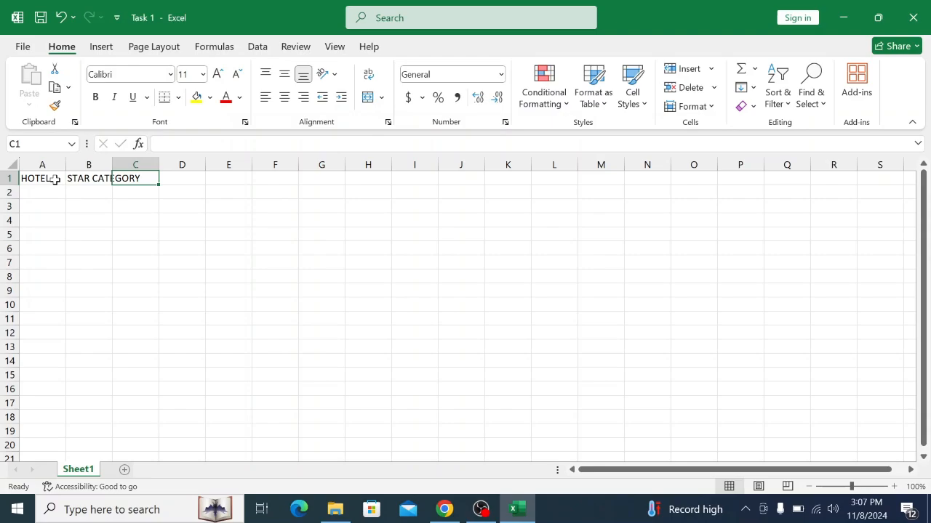
Enter the first-quarter heading 1ST in C1, checking it against Figure 1 in the exam paper
text(1)
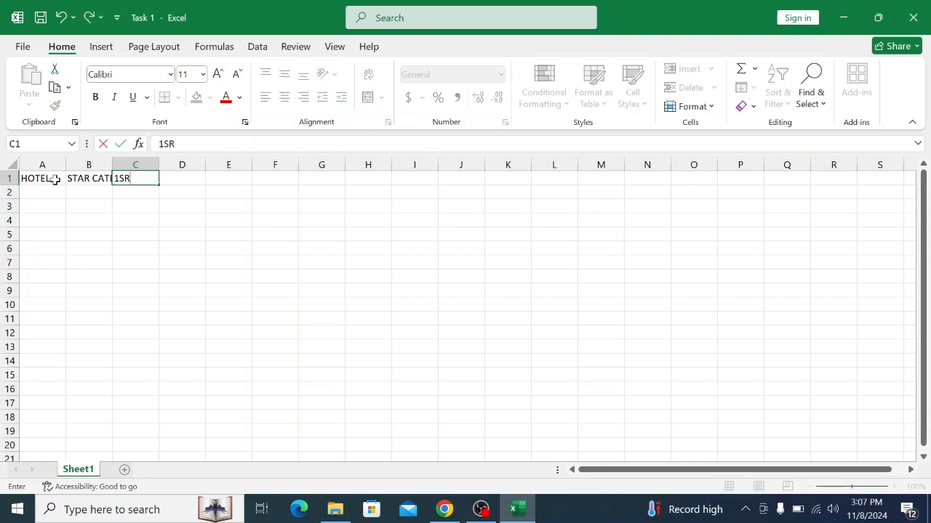
text(SR)
key(BackSpace)
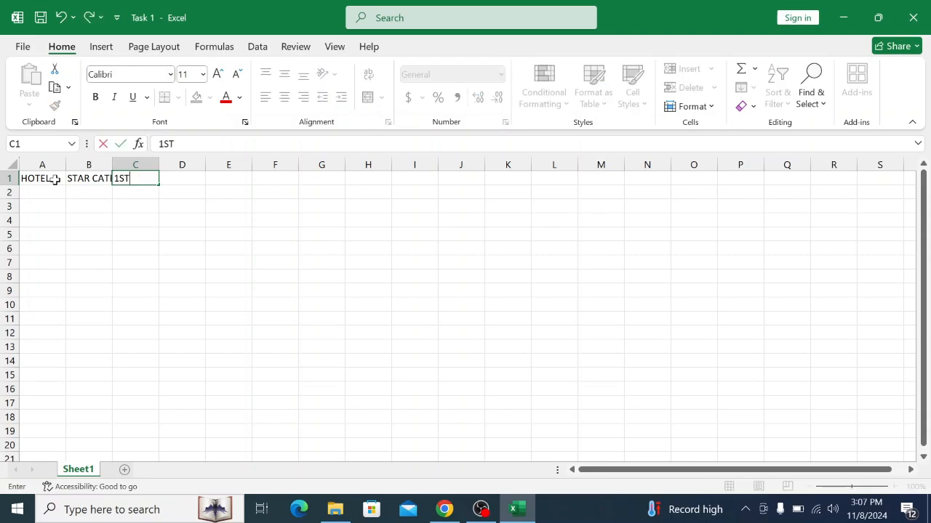
click(445, 511)
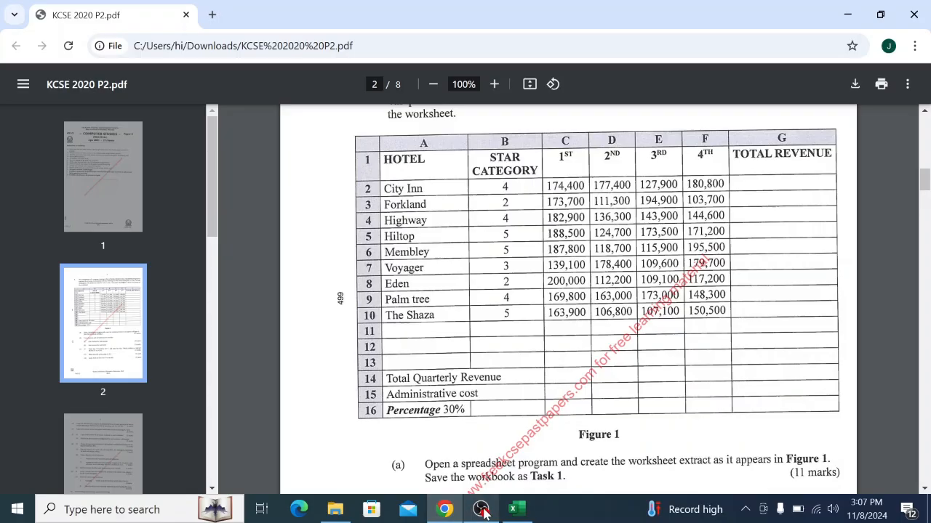
click(514, 510)
text(T)
Enter the remaining quarter headings 2ND, 3RD and 4TH in cells D1 to F1
click(175, 176)
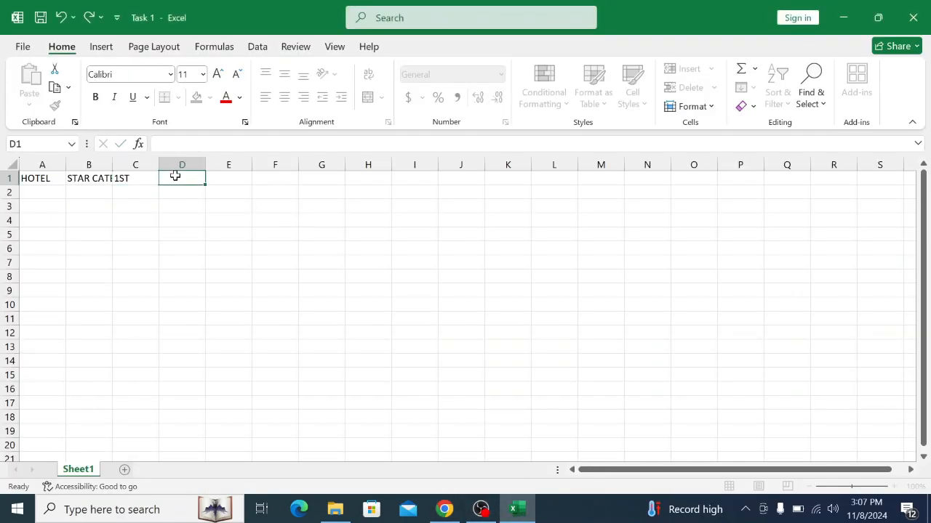
text(2ND)
key(Tab)
text(3R)
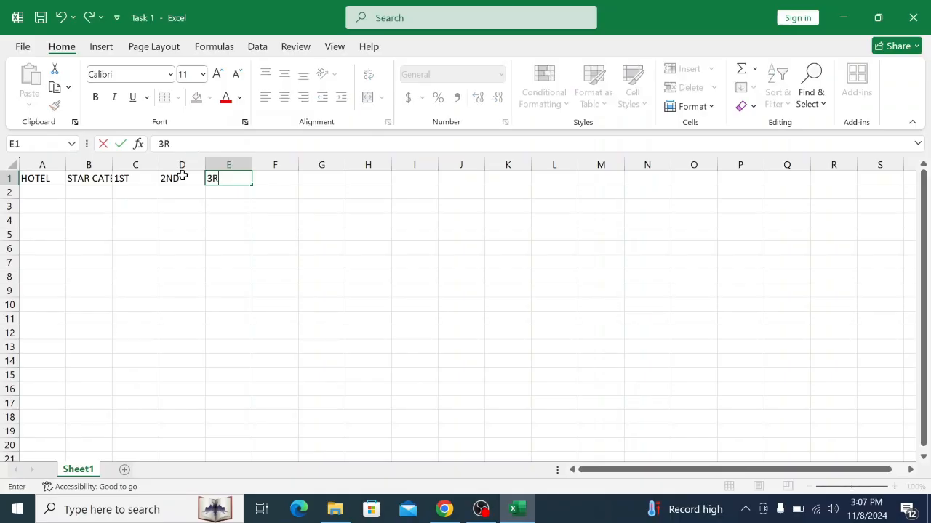
key(Tab)
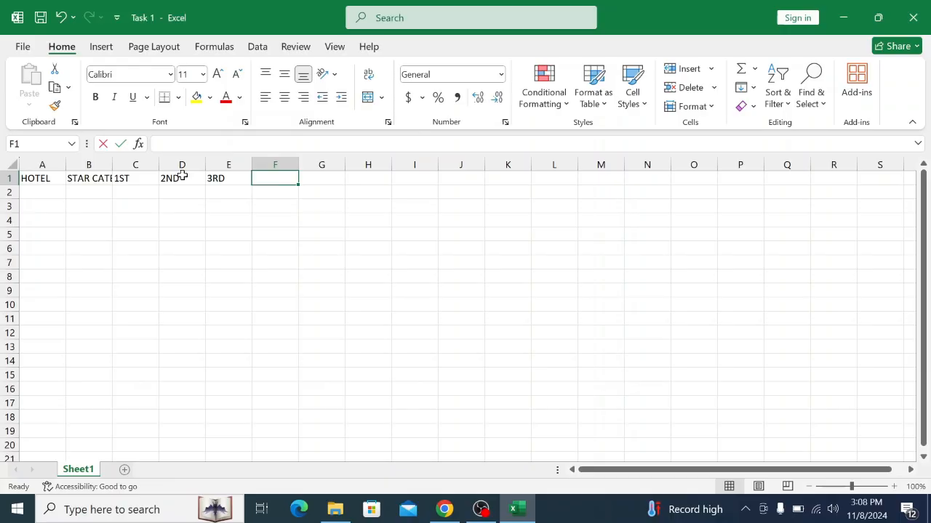
text(4TH)
key(Tab)
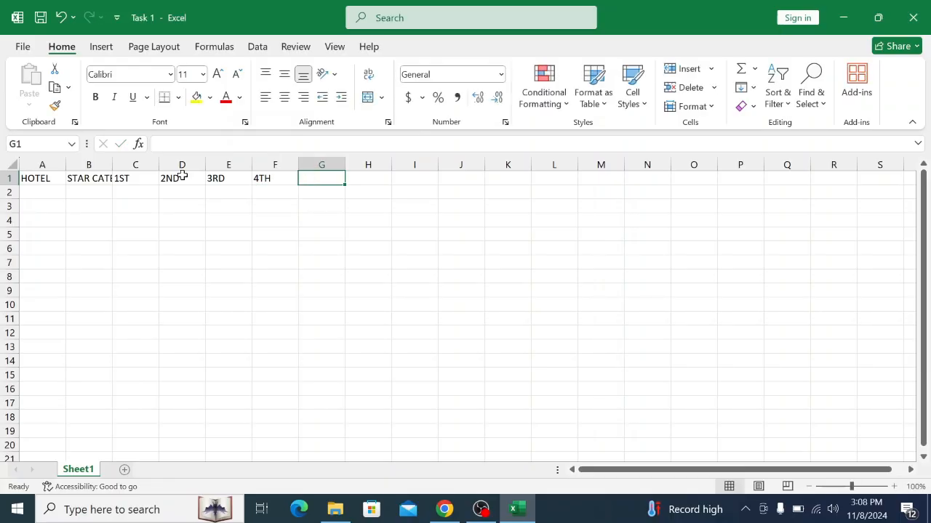
Enter the heading TOTAL REVENUE in G1 as in Figure 1, and save the workbook
click(445, 510)
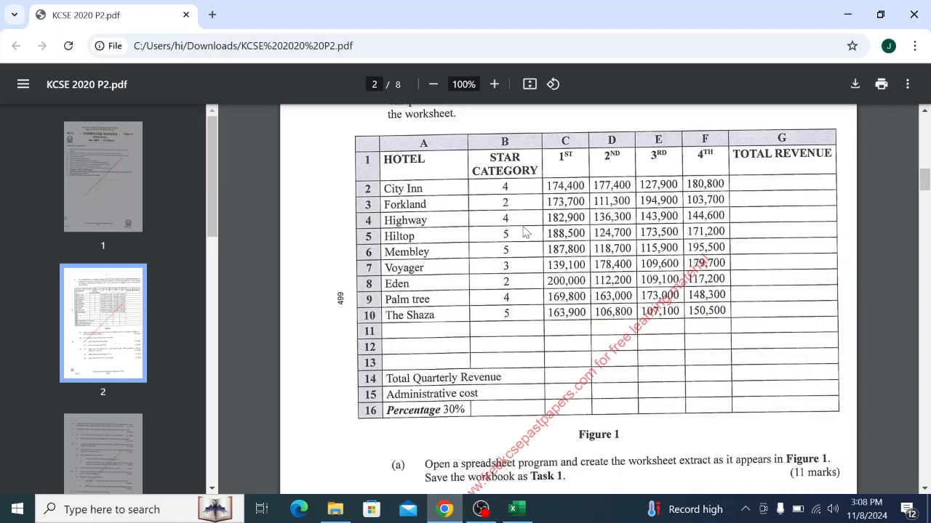
click(532, 511)
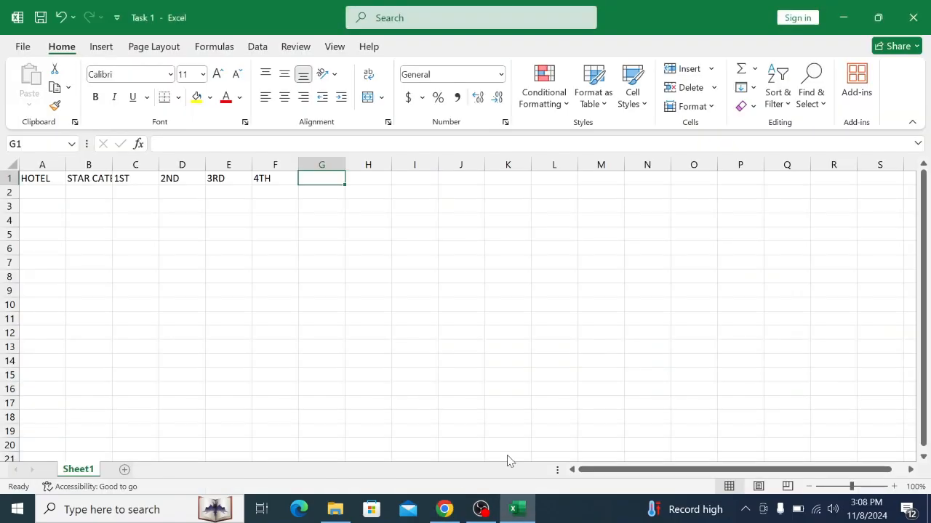
text(TO)
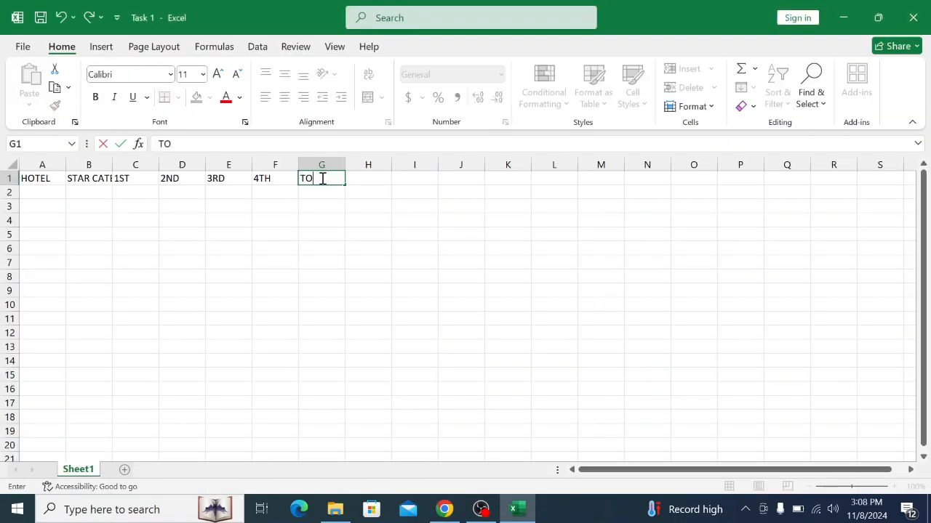
text(TAL REVENUE)
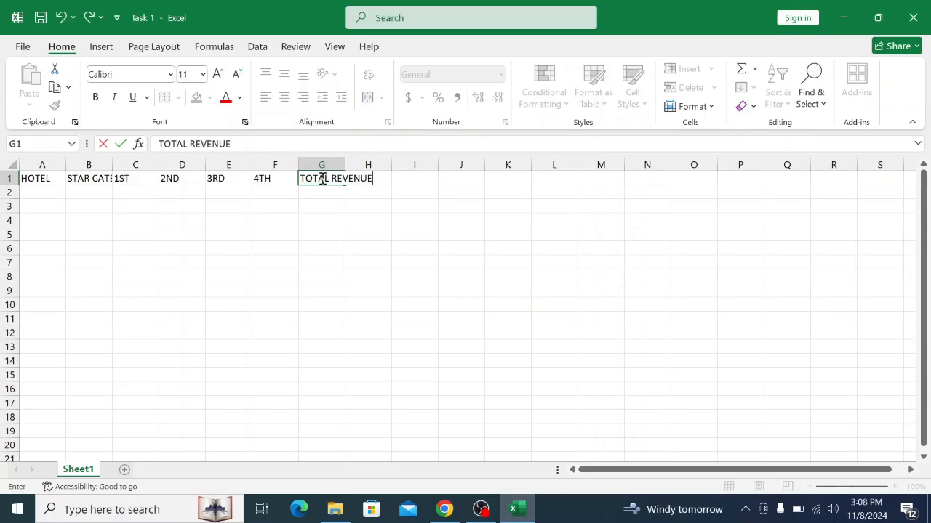
click(273, 190)
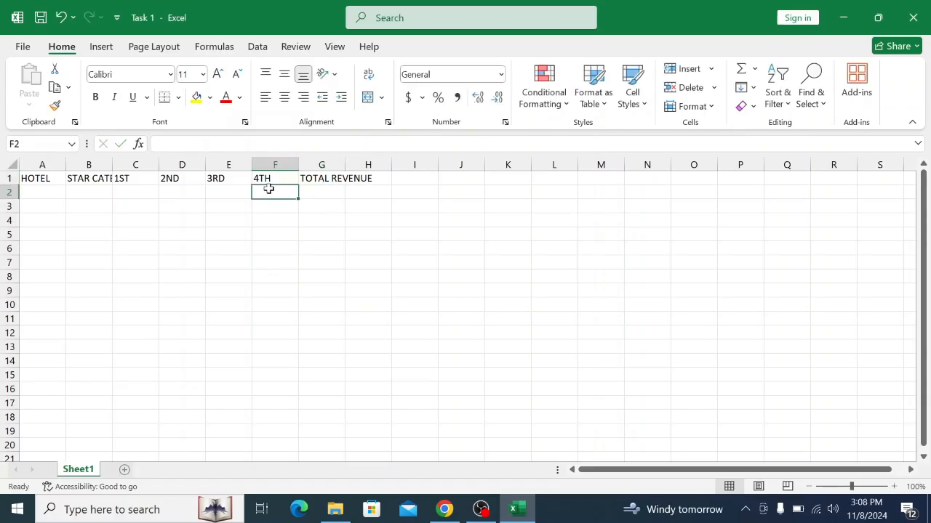
click(30, 192)
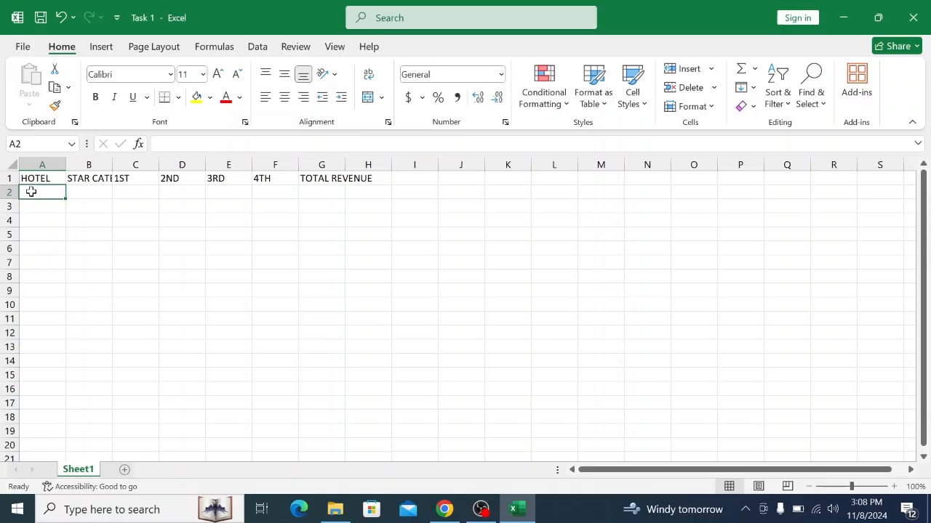
click(40, 22)
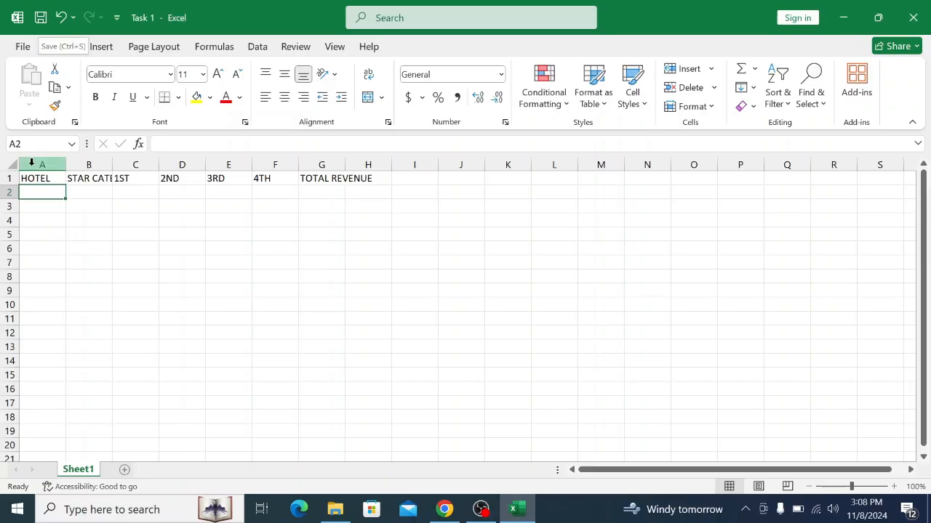
Look up the first hotel in Figure 1 and enter City Inn in A2
click(445, 509)
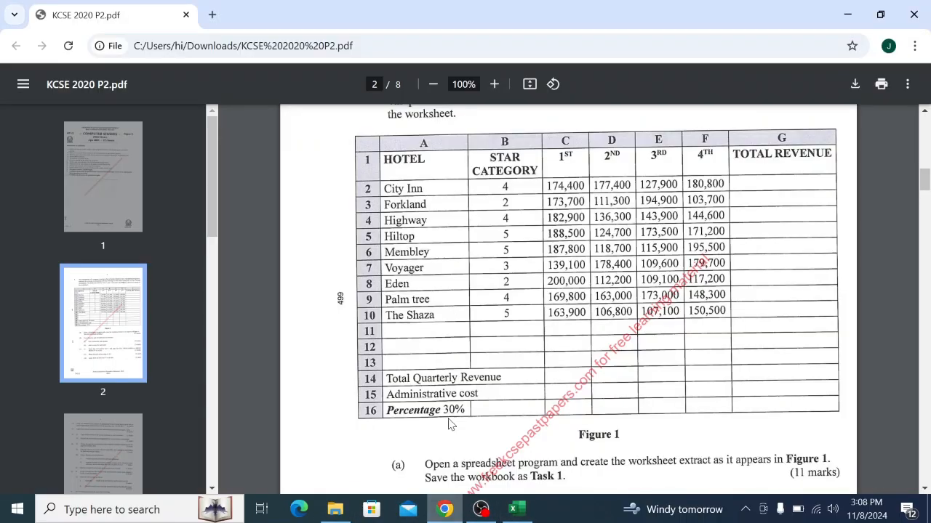
click(523, 514)
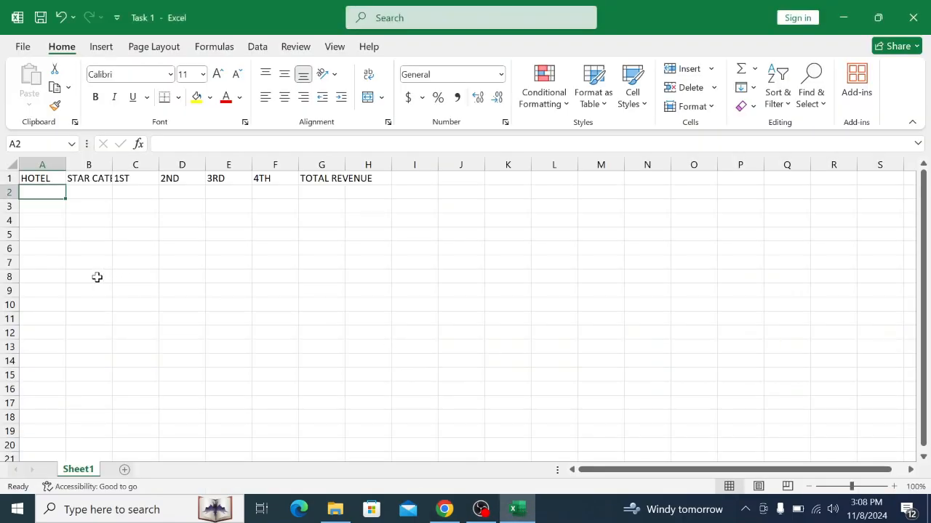
text(cITY)
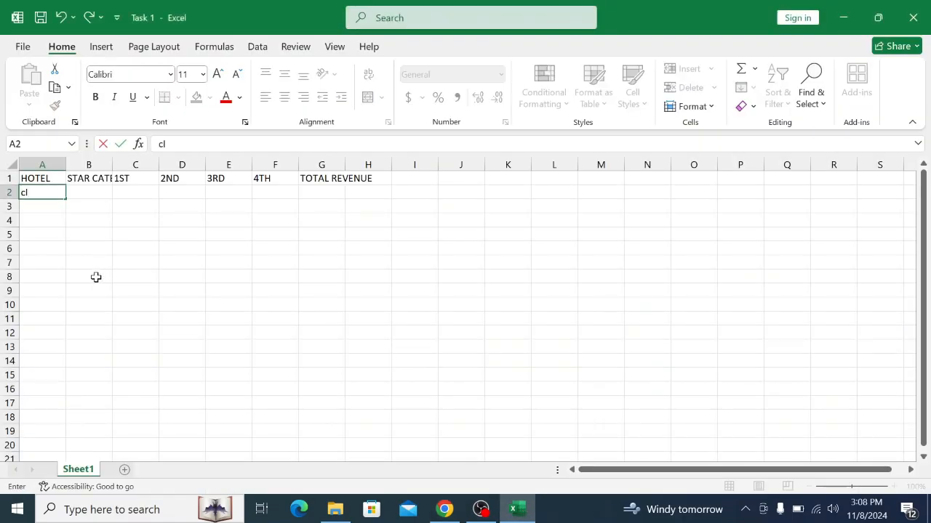
key(BackSpace)
key(BackSpace)
key(BackSpace)
key(BackSpace)
text(City Inn)
key(Return)
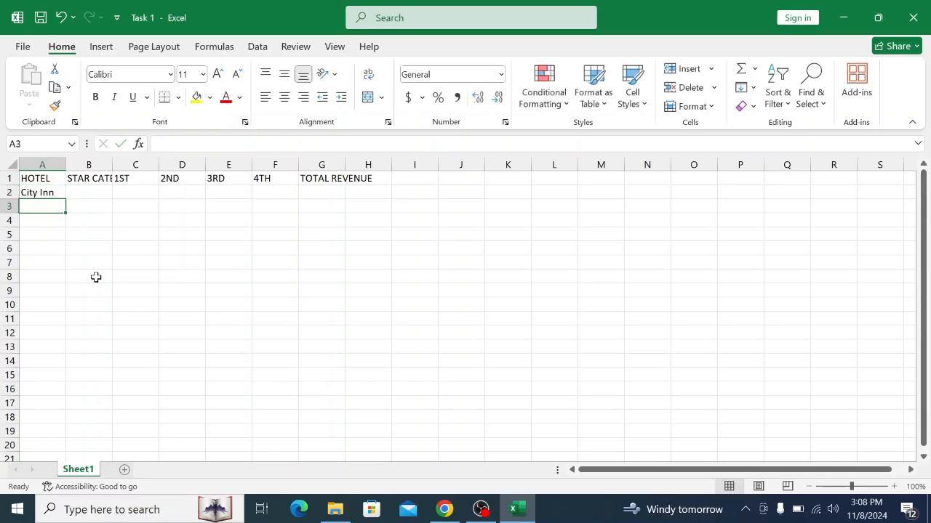
Enter the hotels Forkland in A3 and Highway in A4, following Figure 1 in the exam paper
text(Fork)
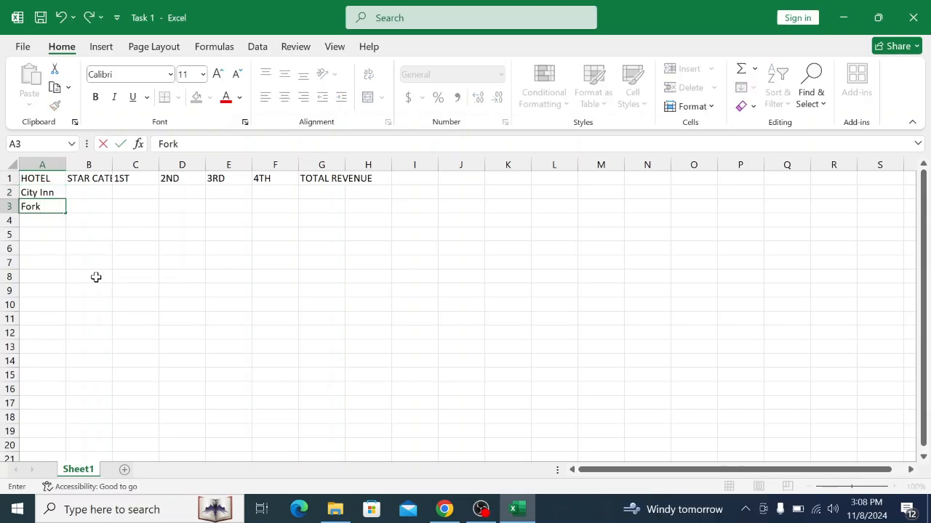
text(land)
key(Return)
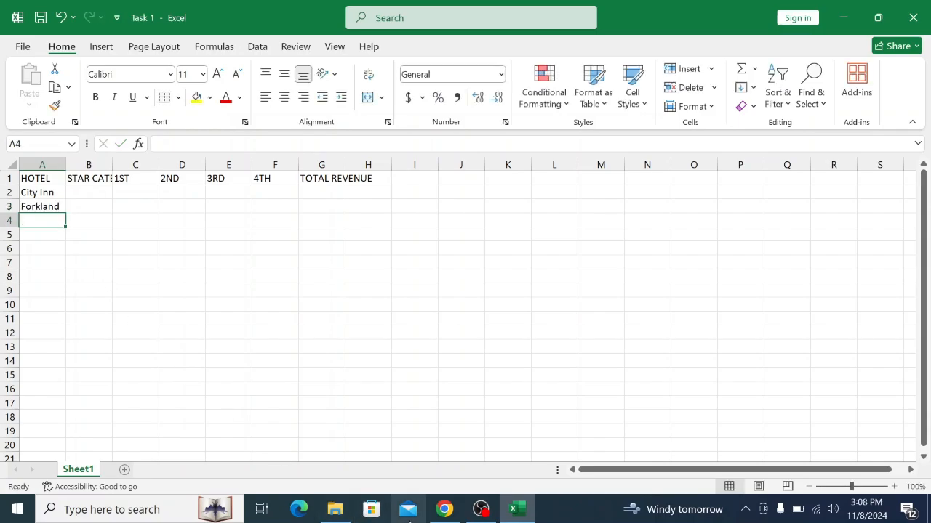
click(442, 510)
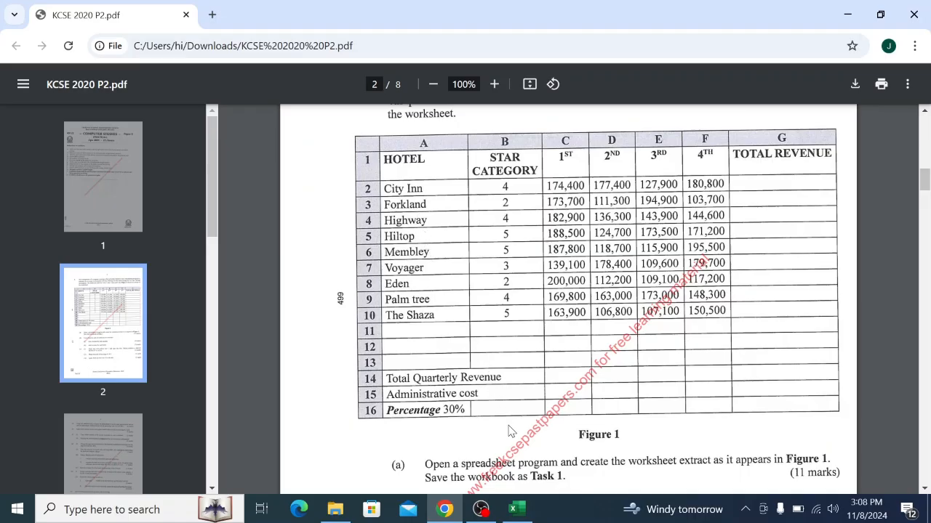
click(529, 518)
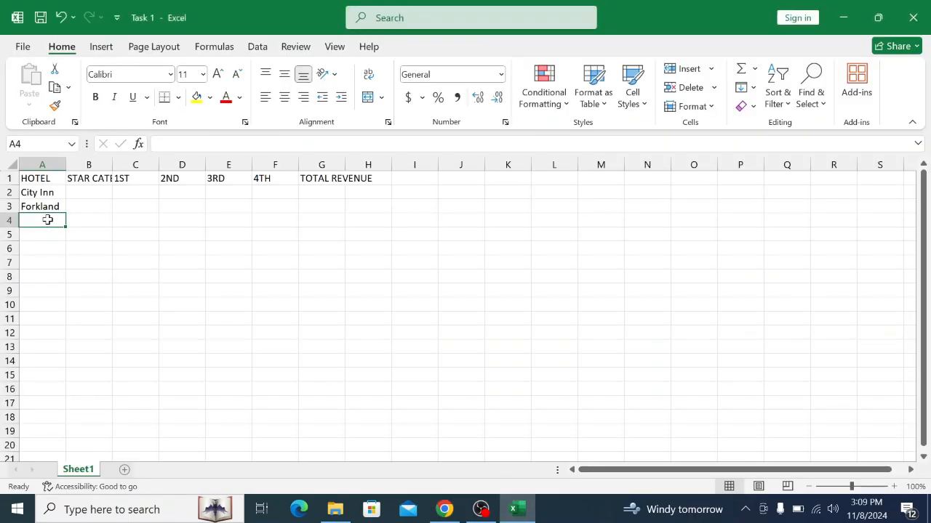
text(Highw)
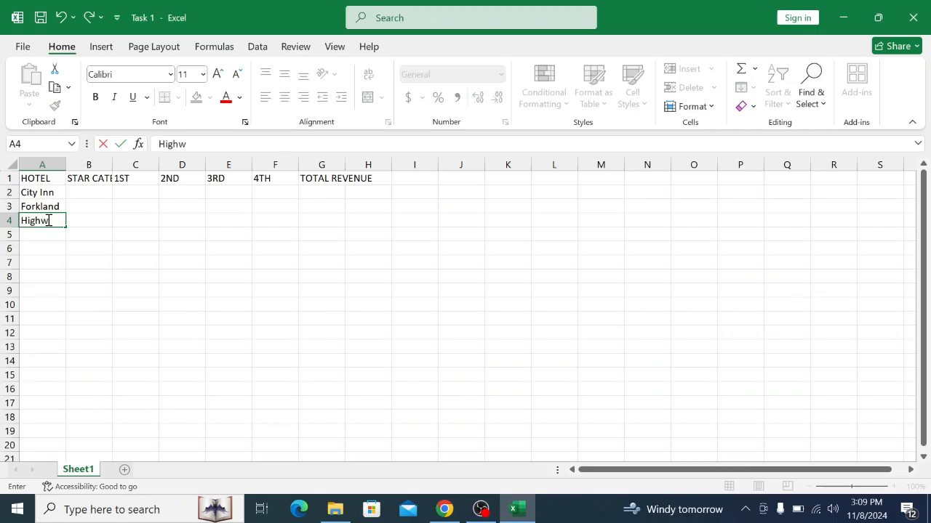
text(ay)
key(Return)
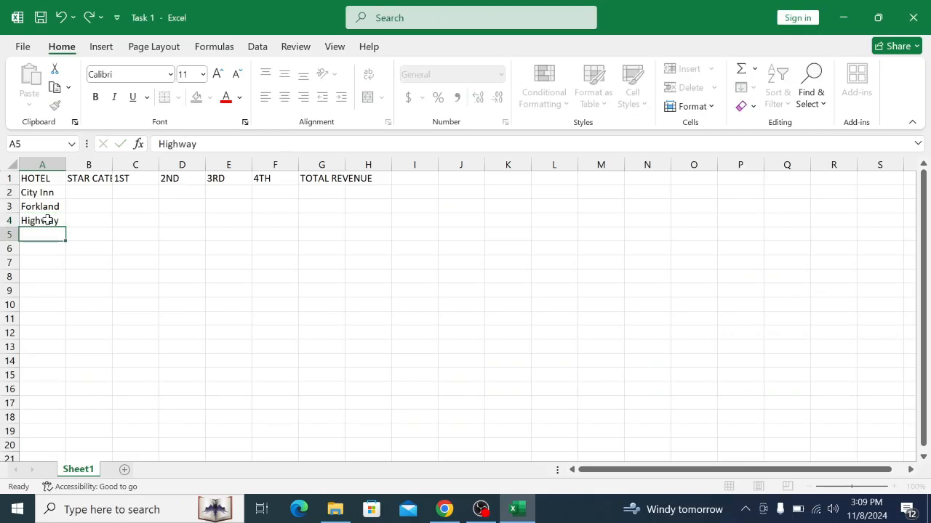
Enter Hilltop in A5 and, after checking Figure 1 in the exam paper, Membley in A6
text(Hillto)
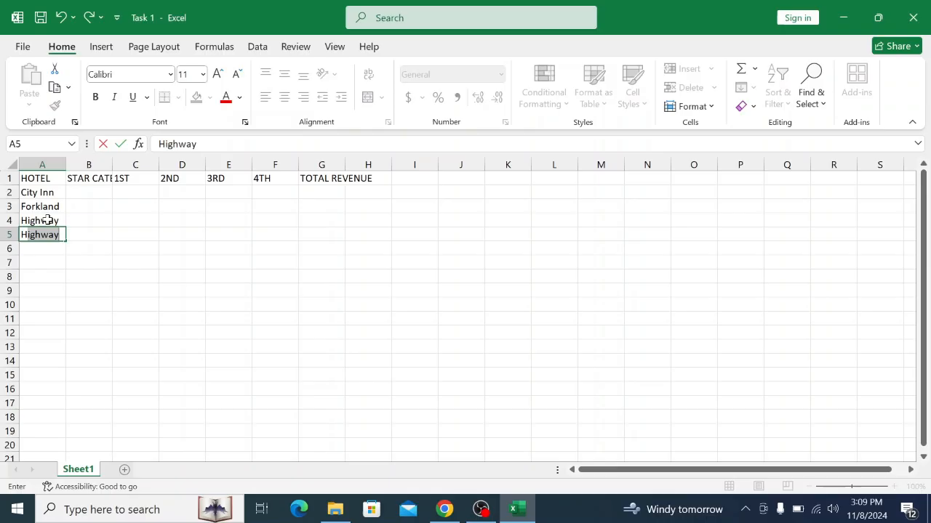
text(p)
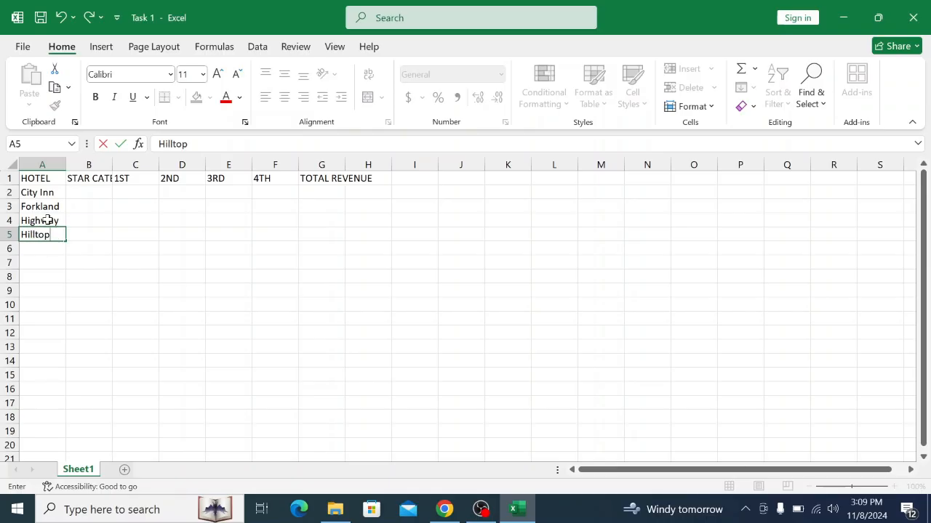
key(Return)
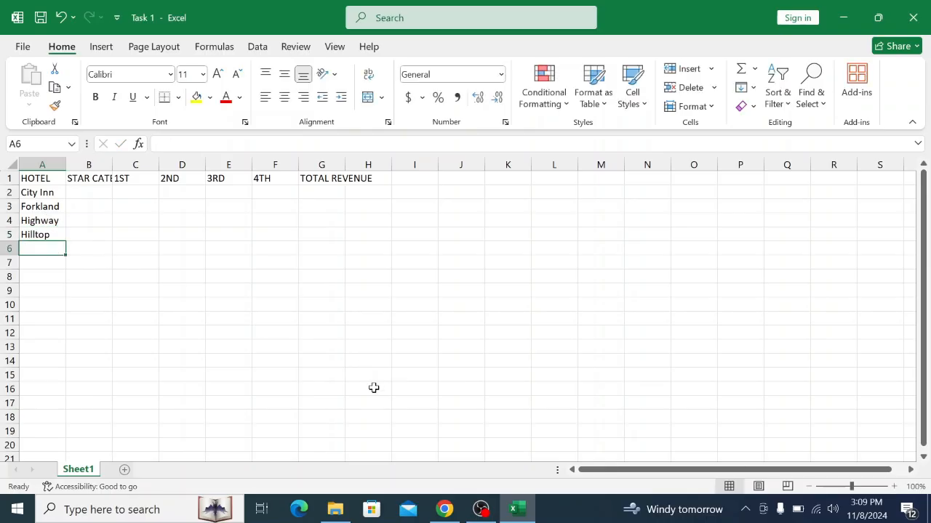
click(455, 512)
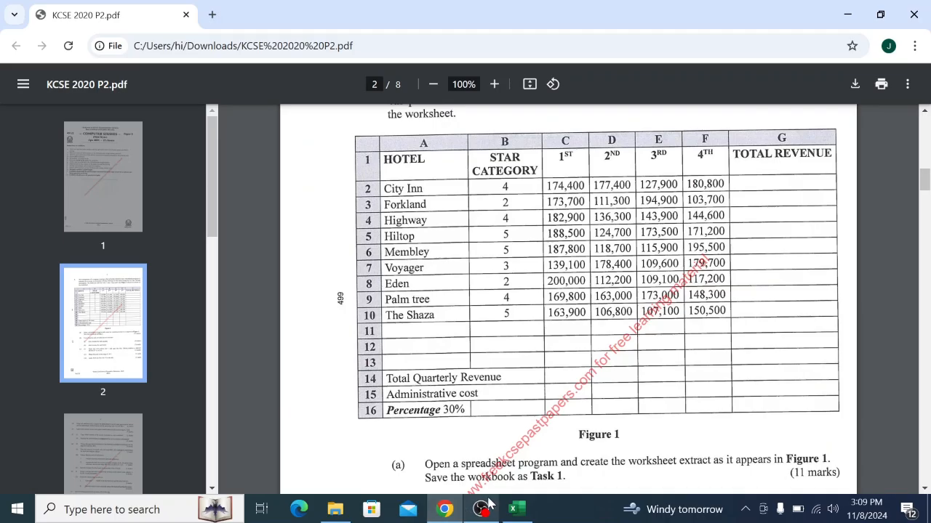
click(517, 509)
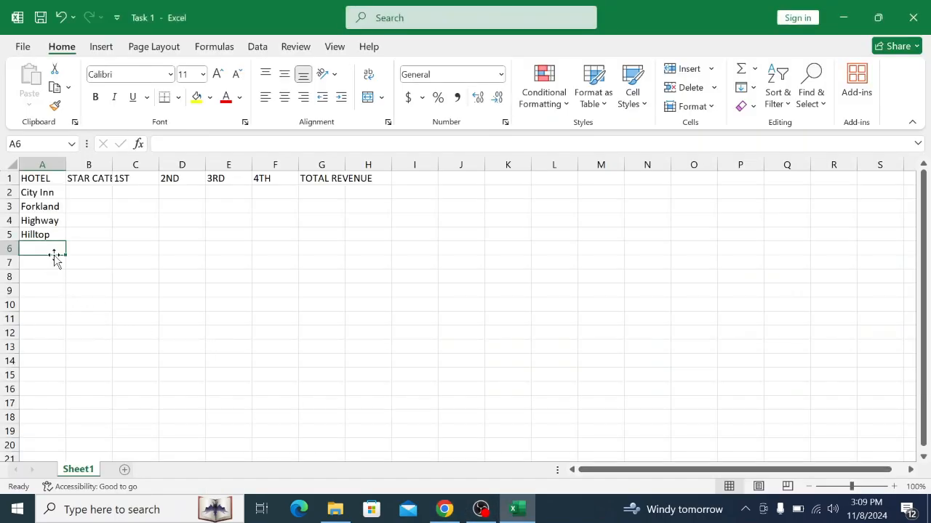
text(Memb)
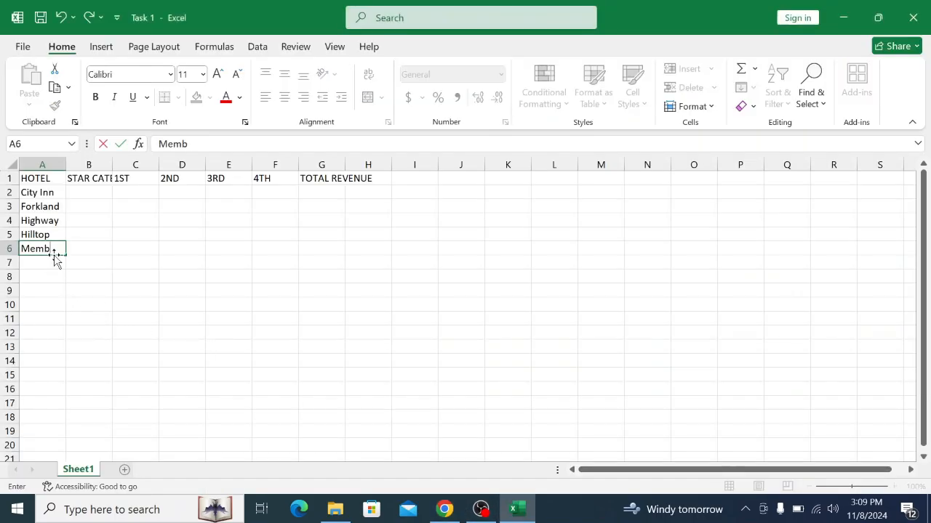
text(ley)
key(Return)
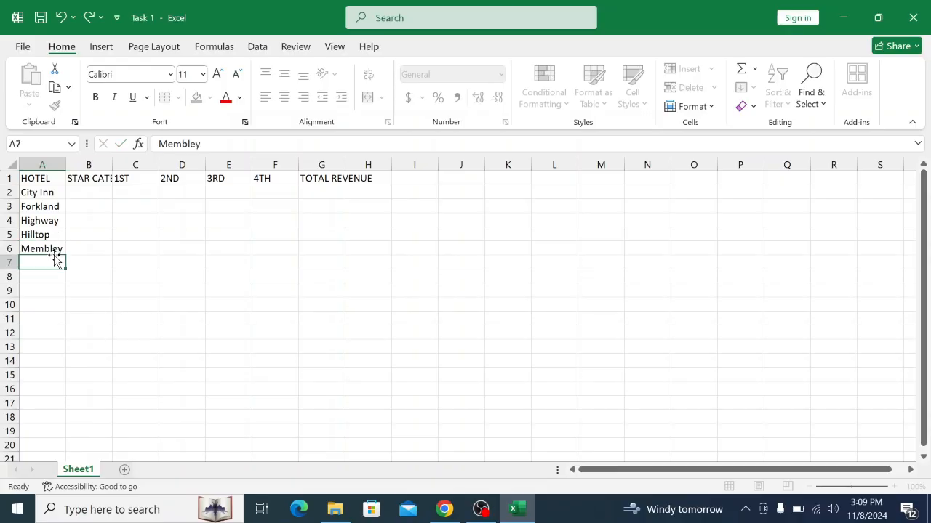
Continue the hotel list from Figure 1 with Voyager in A7 and Eden in A8
click(444, 510)
click(516, 510)
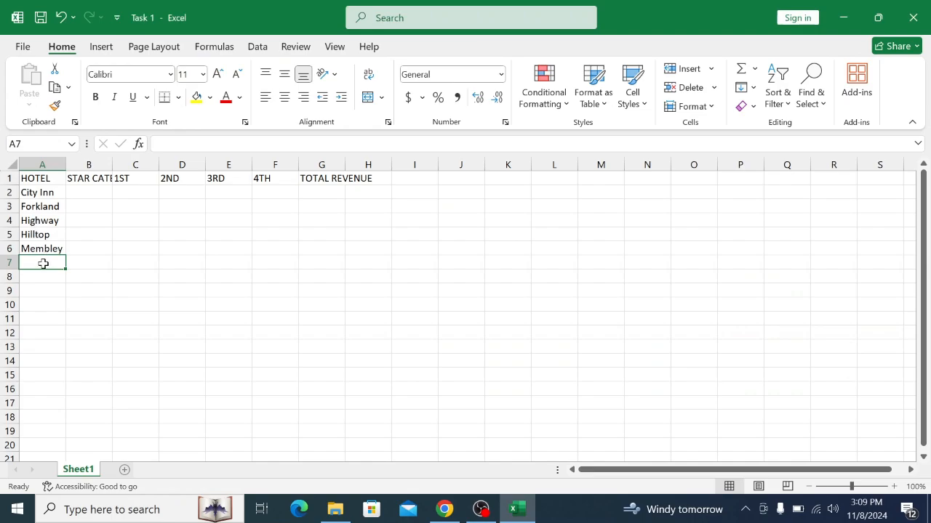
text(Vo)
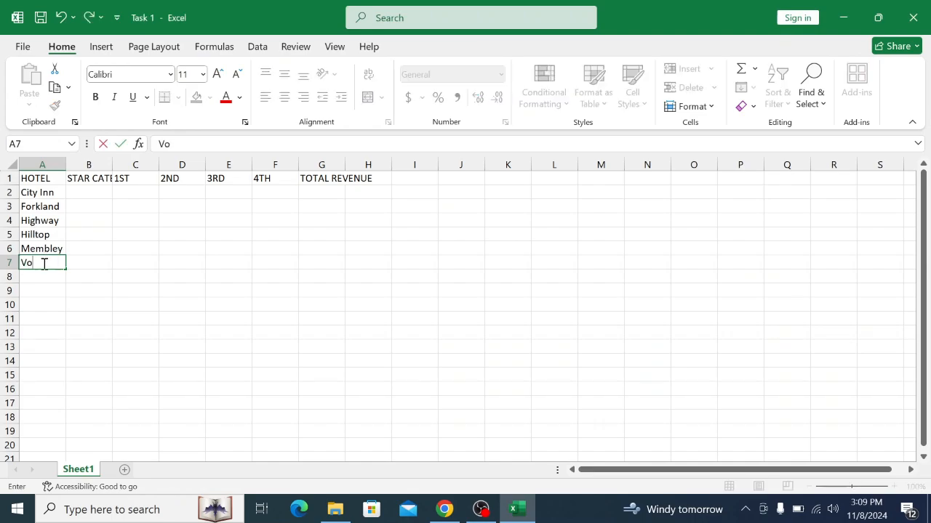
text(yager)
key(Return)
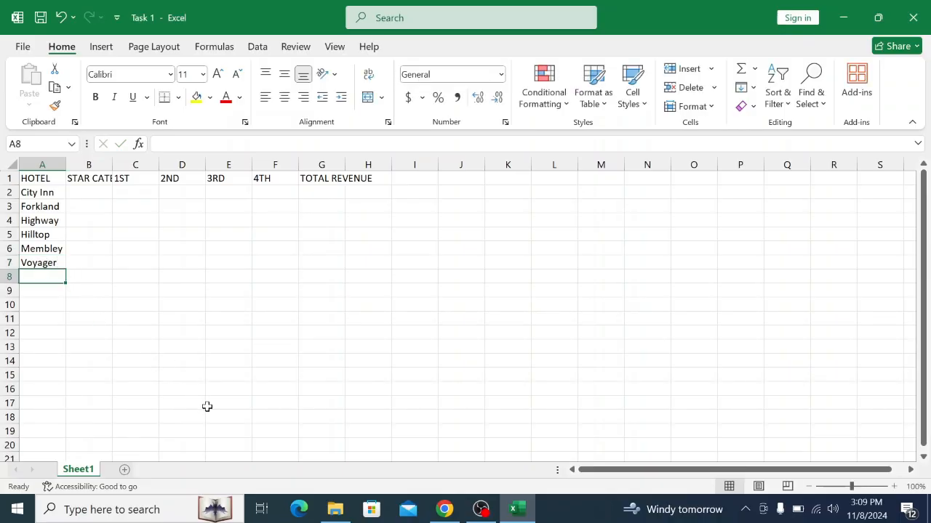
click(446, 512)
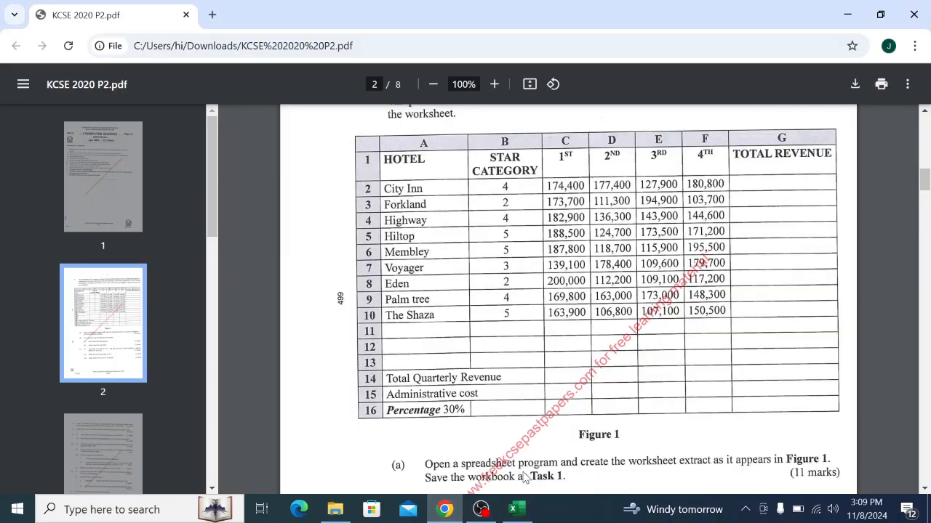
click(516, 509)
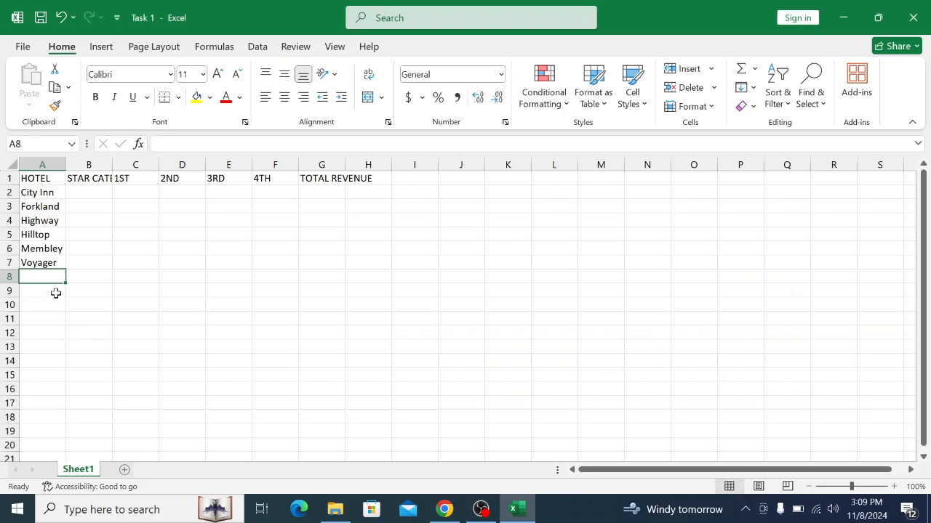
text(Eden)
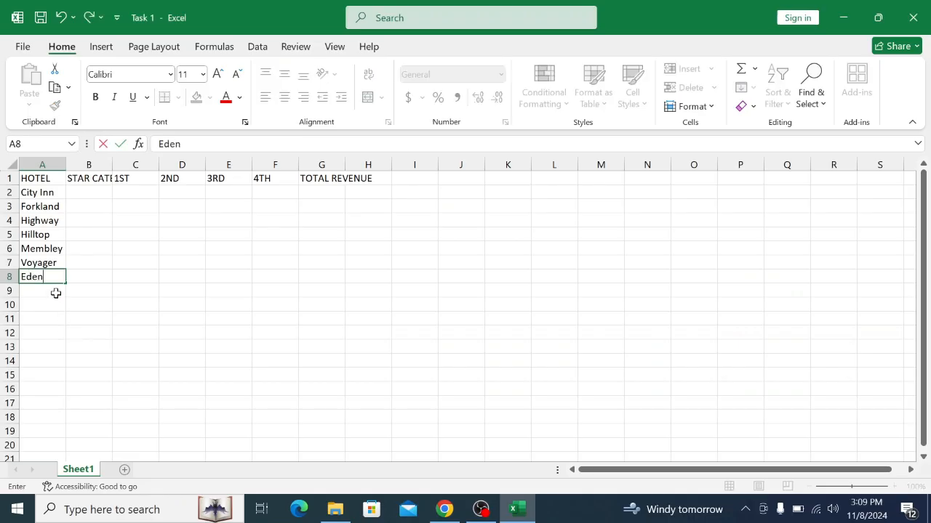
key(Return)
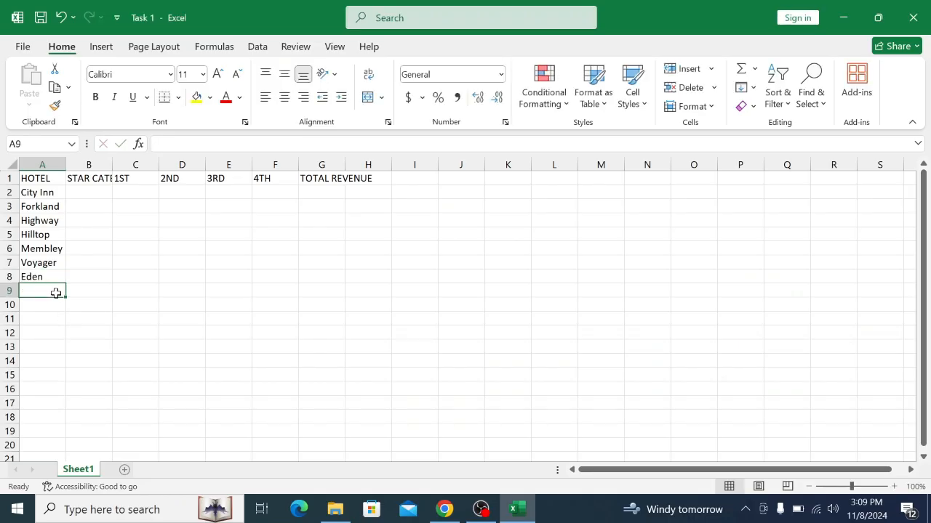
Complete the hotel list with Palm tree in A9 and The Shaza in A10, checking both names against Figure 1
text(Palm)
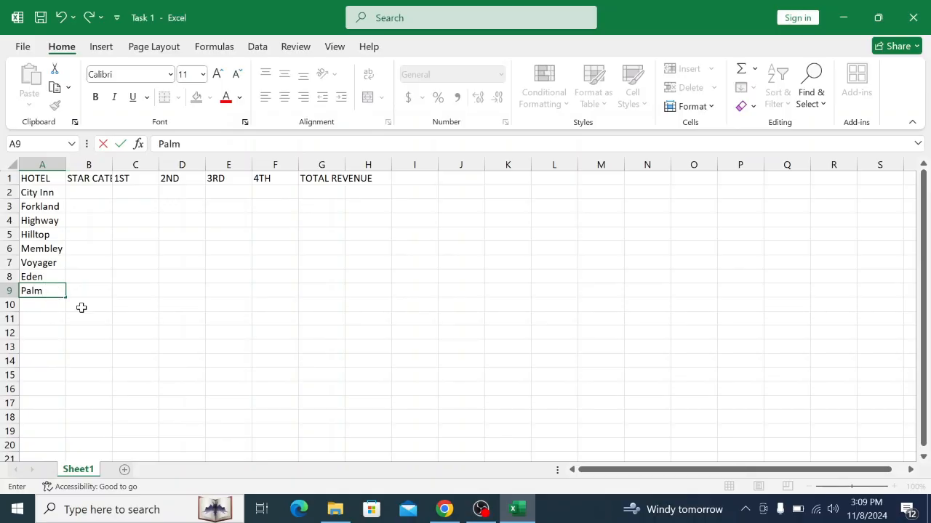
click(445, 510)
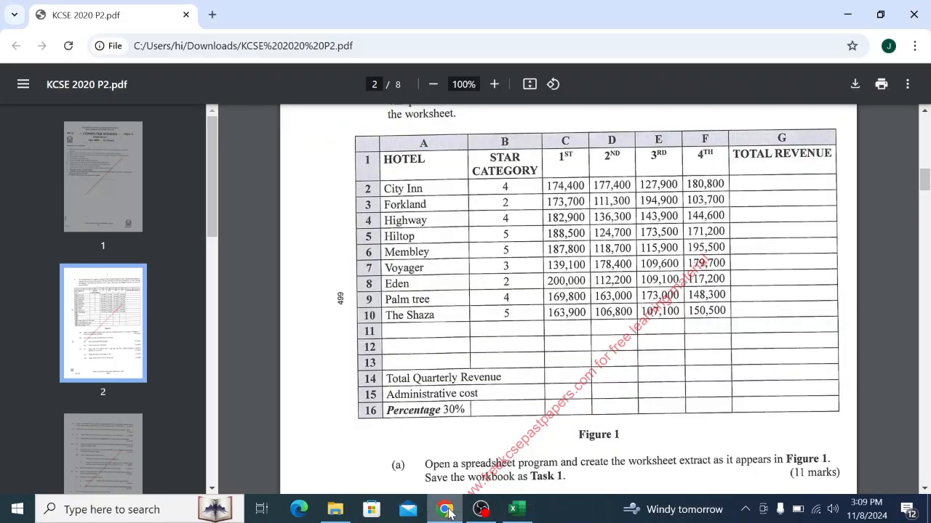
click(514, 509)
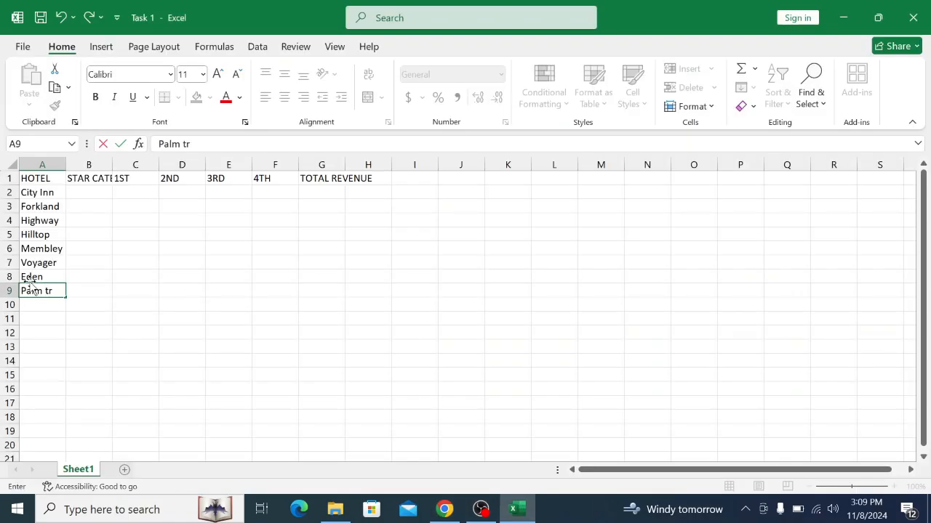
key(Return)
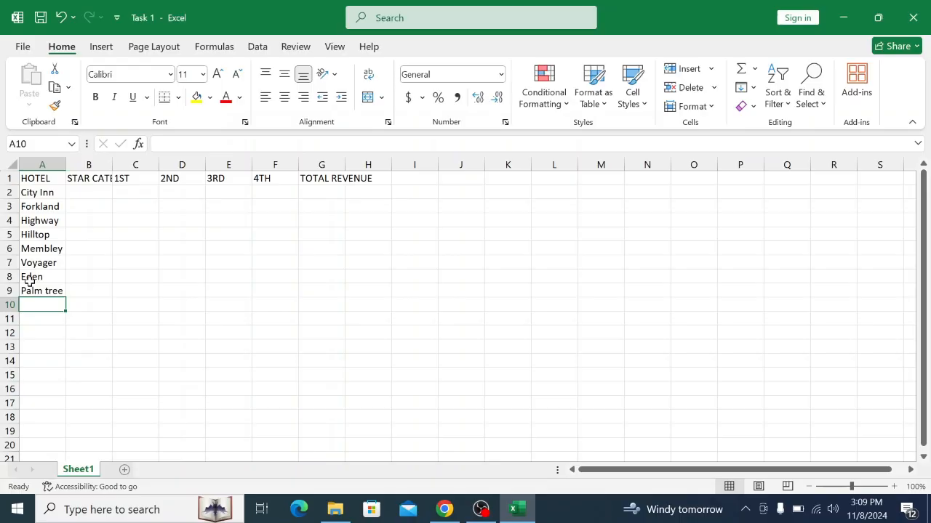
click(454, 509)
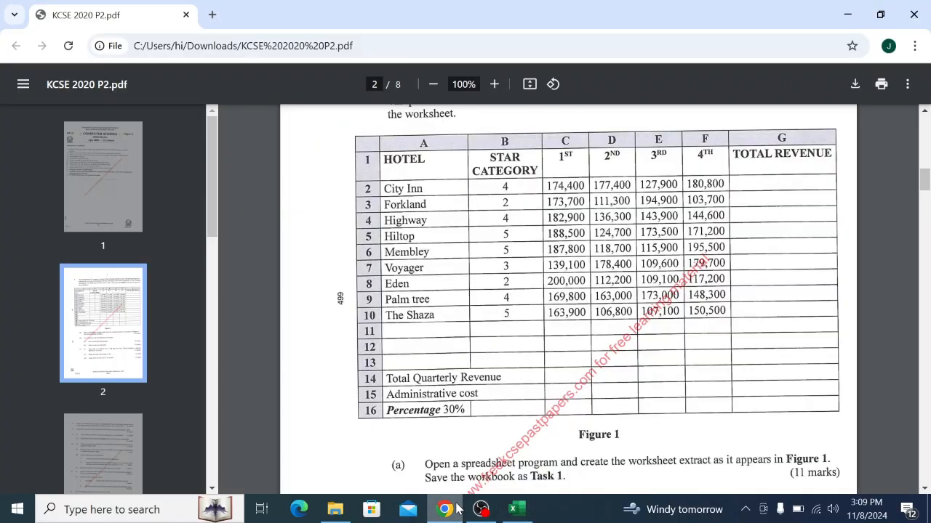
click(514, 509)
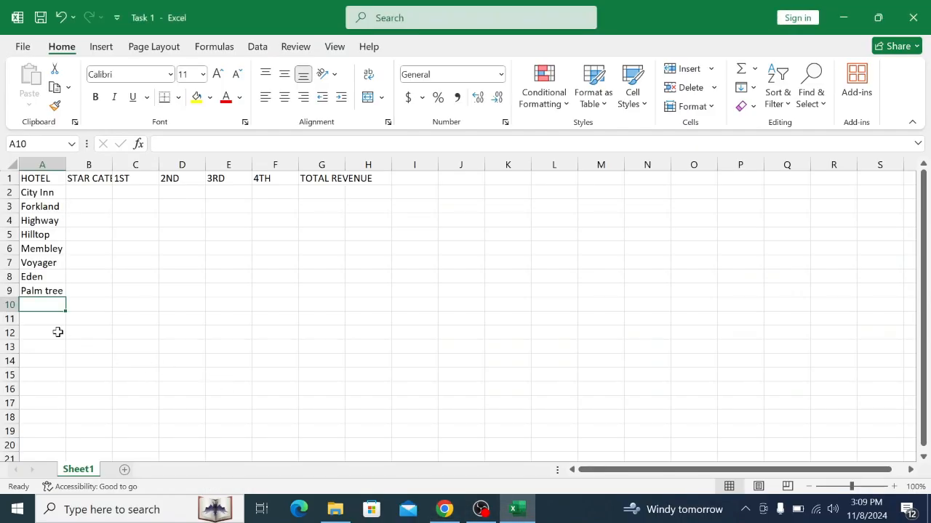
text(The Shaza)
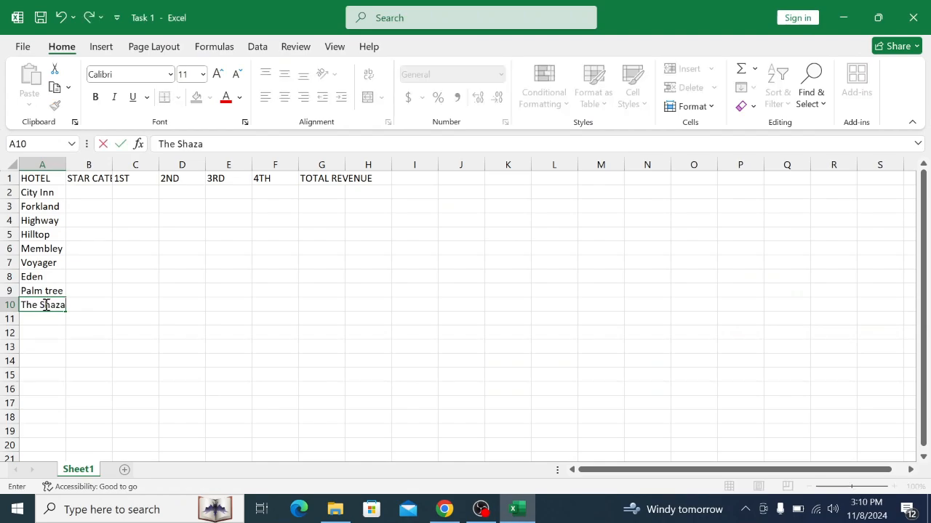
click(444, 509)
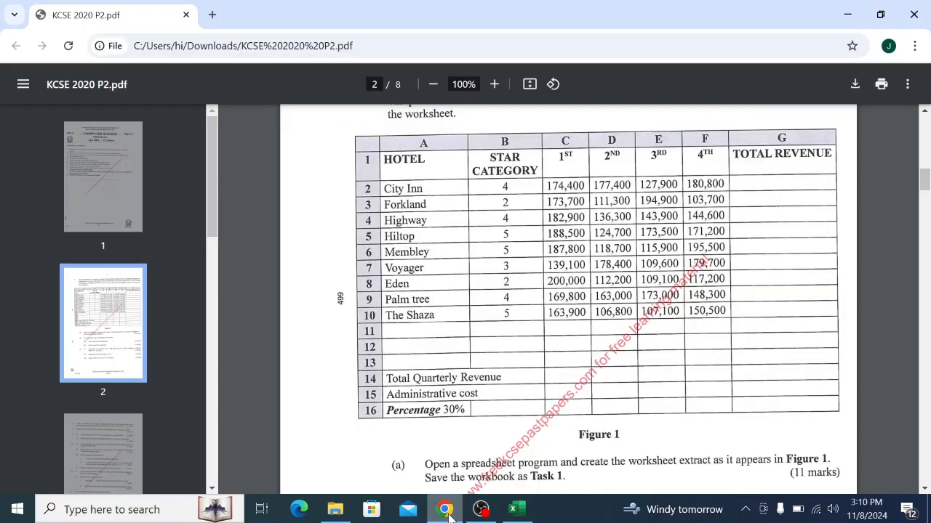
click(517, 509)
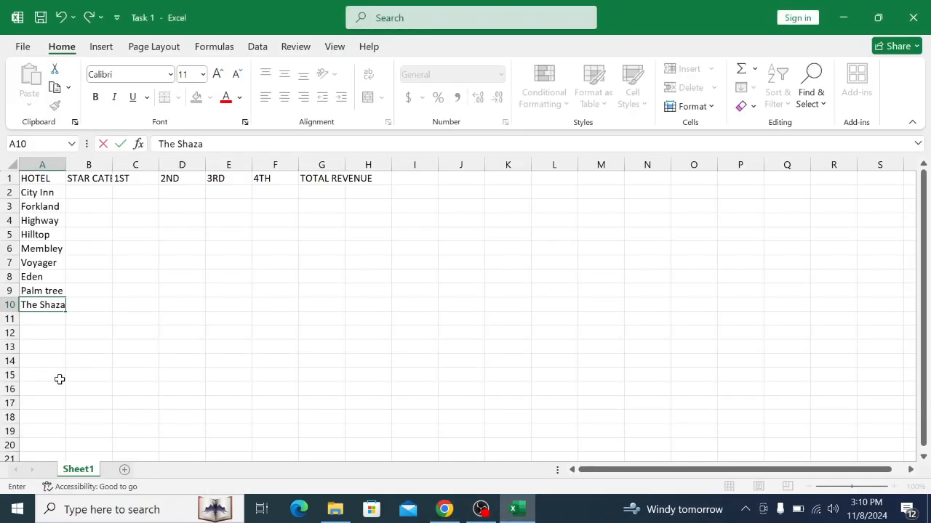
Look up the first star categories in Figure 1 and enter 4, 2 and 4 in cells B2 to B4
click(93, 190)
click(445, 510)
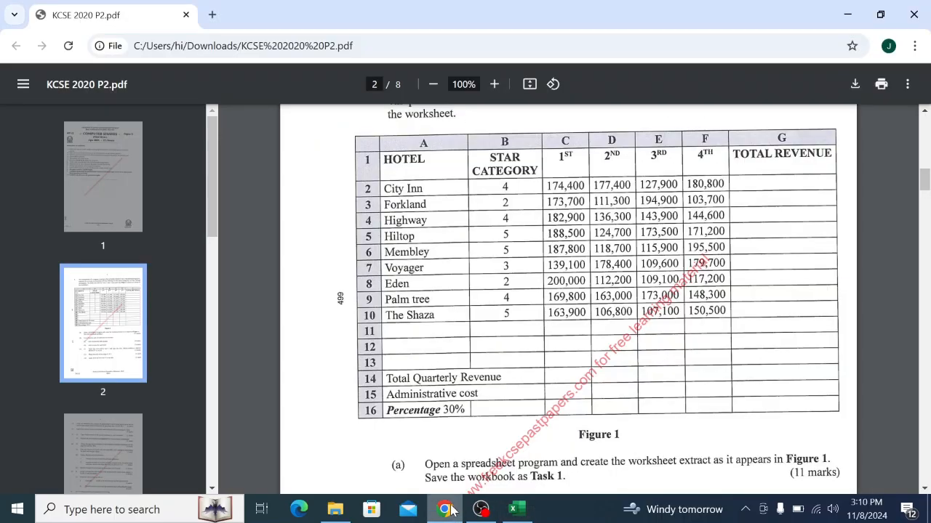
click(517, 510)
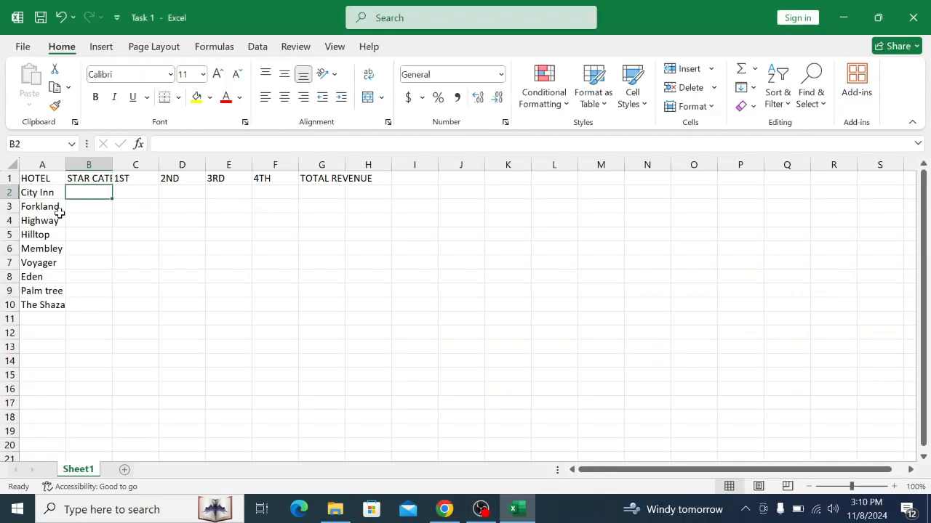
text(4)
key(Return)
text(2)
key(Return)
text(4)
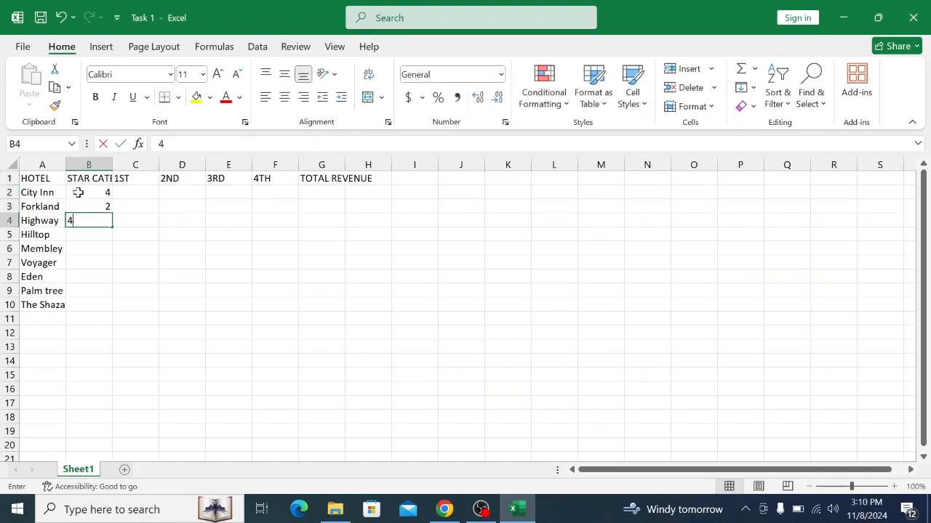
key(Return)
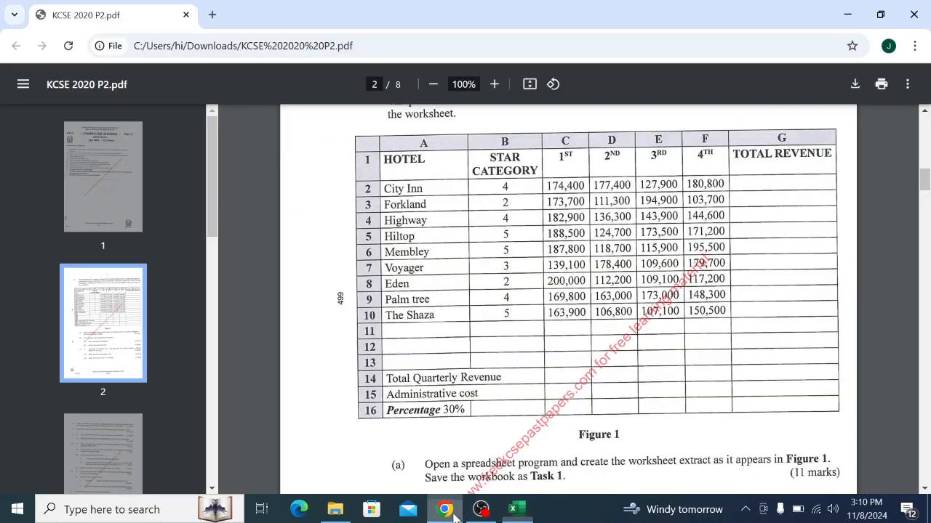
Check the star categories in Figure 1 and enter 5, 5 and 3 in cells B5 to B7
click(444, 509)
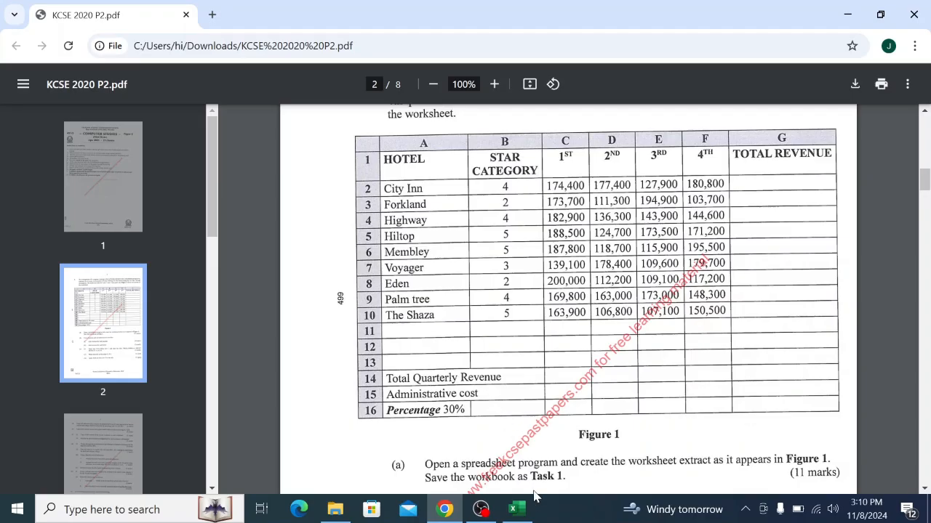
click(514, 509)
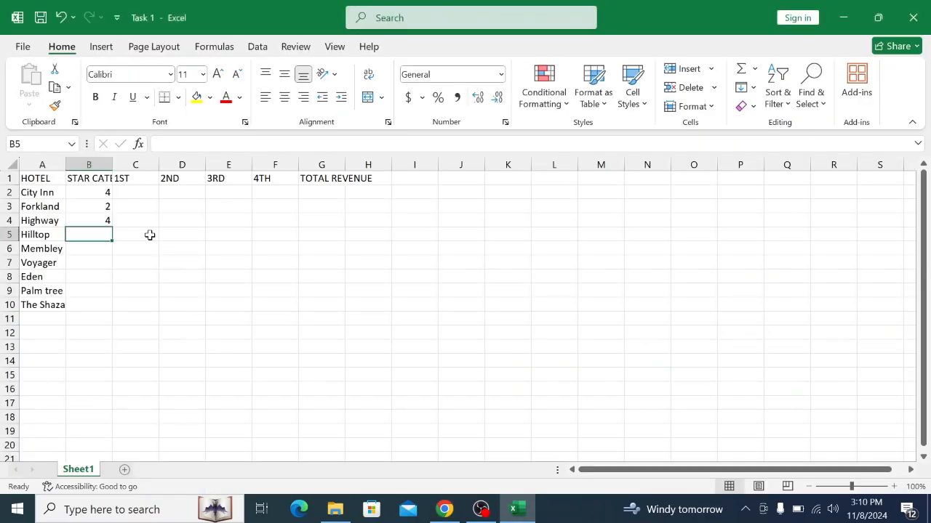
text(5)
key(Return)
text(5)
key(Return)
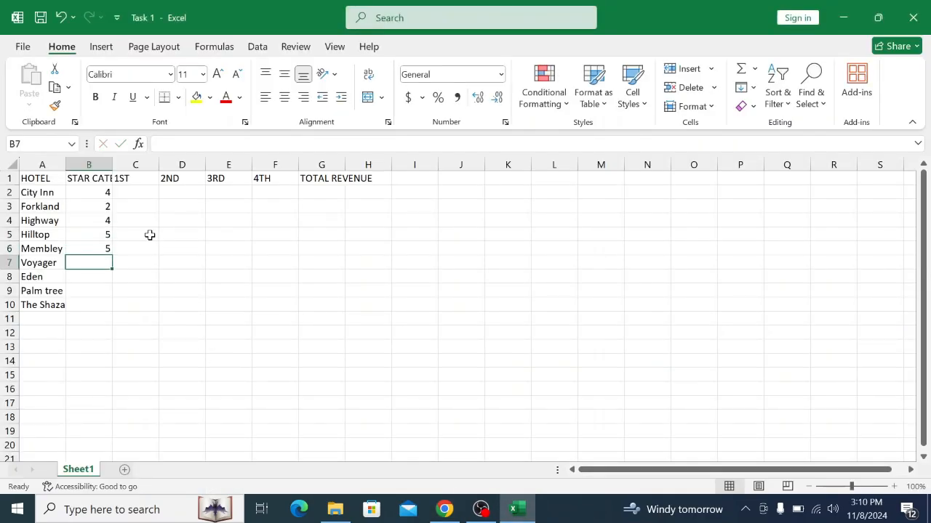
text(3)
key(Return)
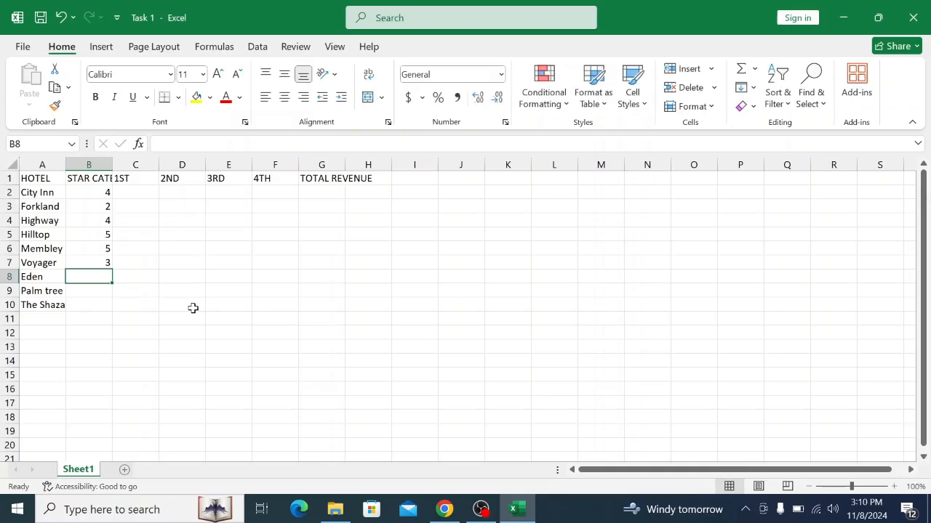
Complete the star category column from Figure 1 with 2, 4 and 5 in cells B8 to B10
click(444, 510)
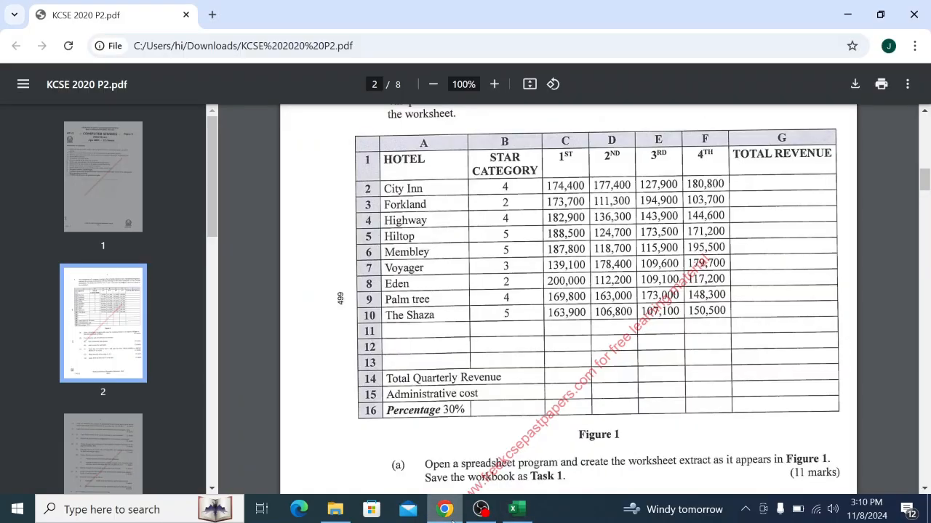
click(514, 510)
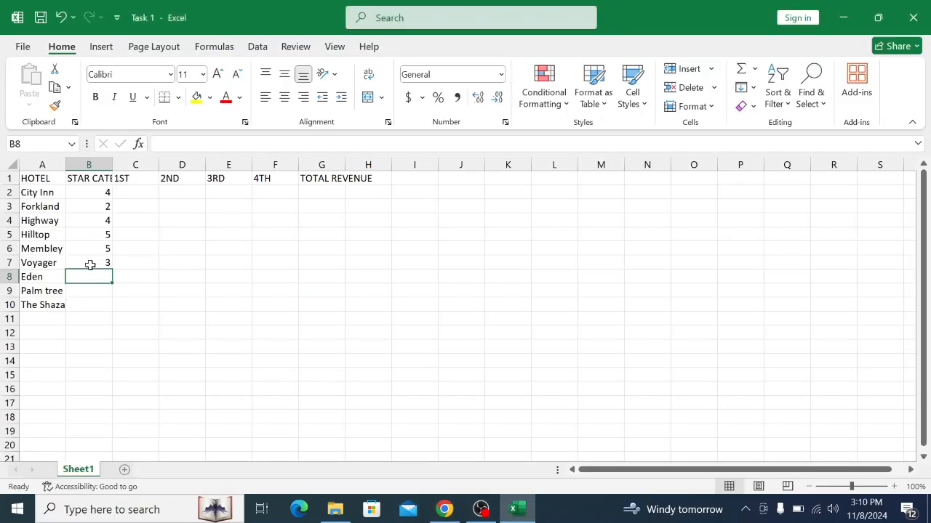
text(2)
key(Return)
text(4)
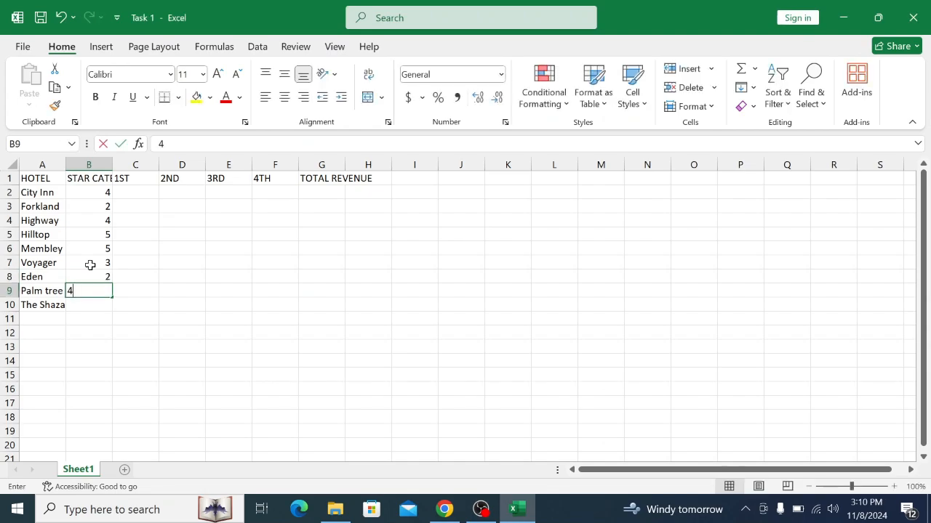
key(Return)
text(5)
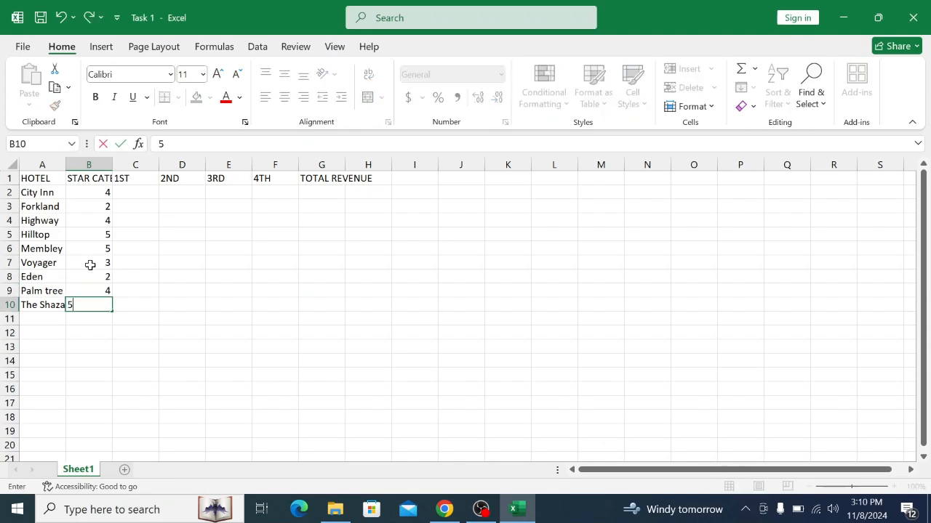
key(Return)
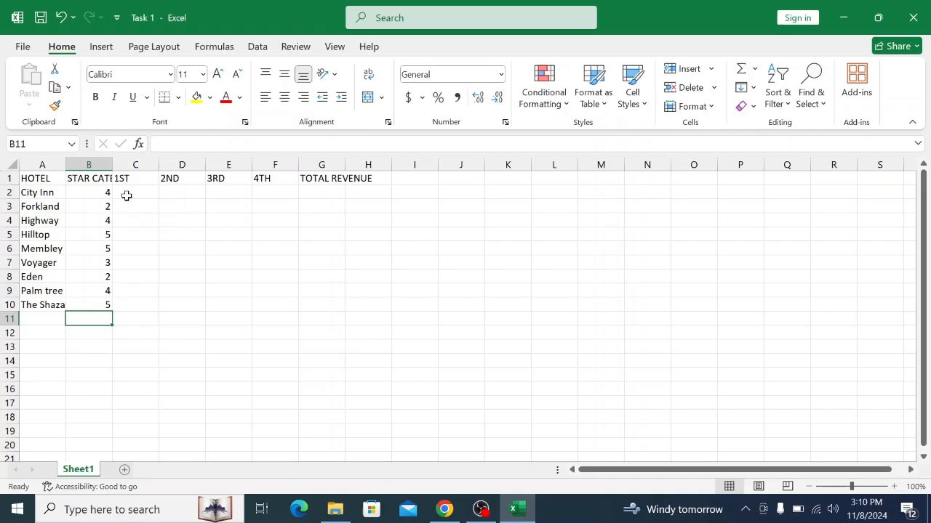
Select C2 and look up the quarterly revenue figures in Figure 1 of the exam paper
click(126, 193)
click(448, 512)
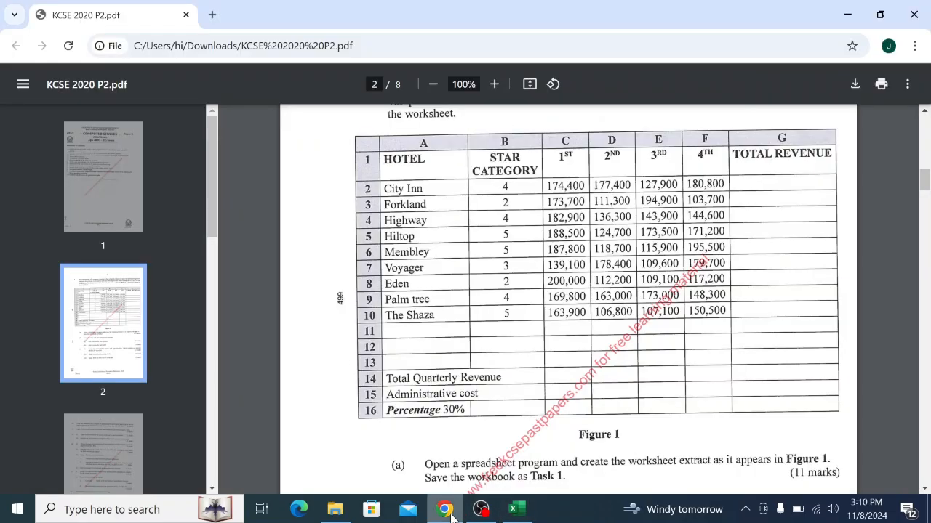
click(516, 510)
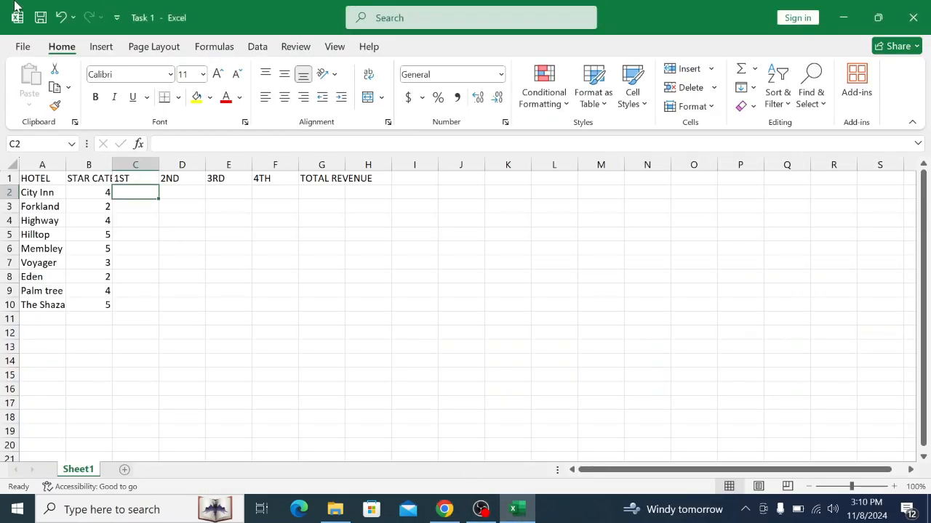
click(444, 510)
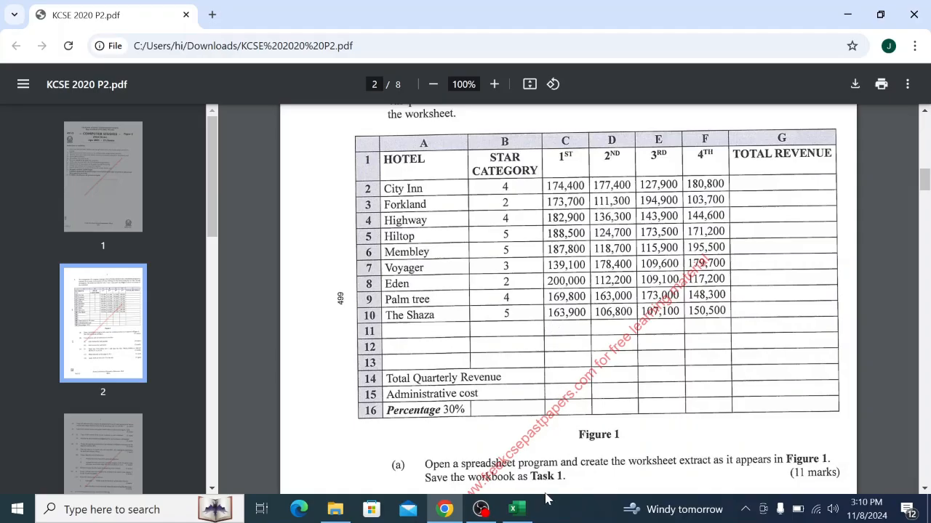
click(514, 509)
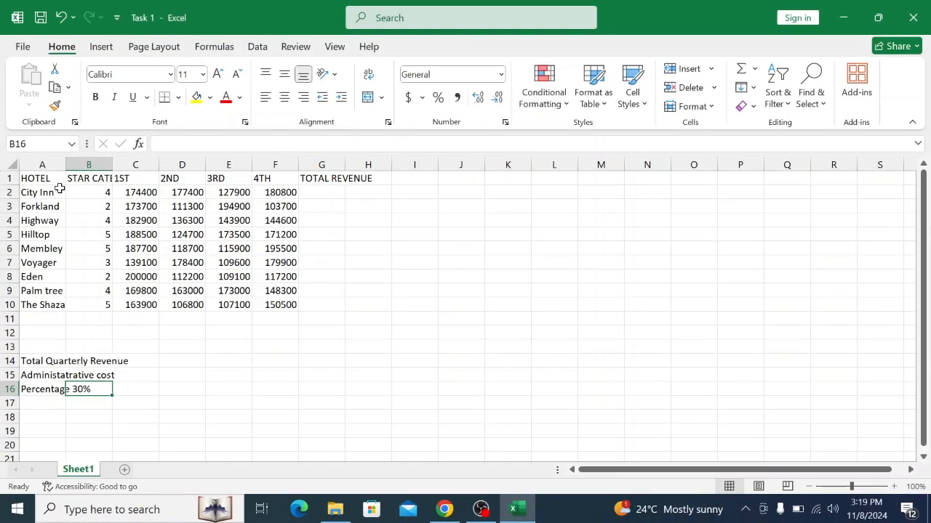
Compare the worksheet with Figure 1 and make the row 1 headings from HOTEL to TOTAL REVENUE bold
click(170, 350)
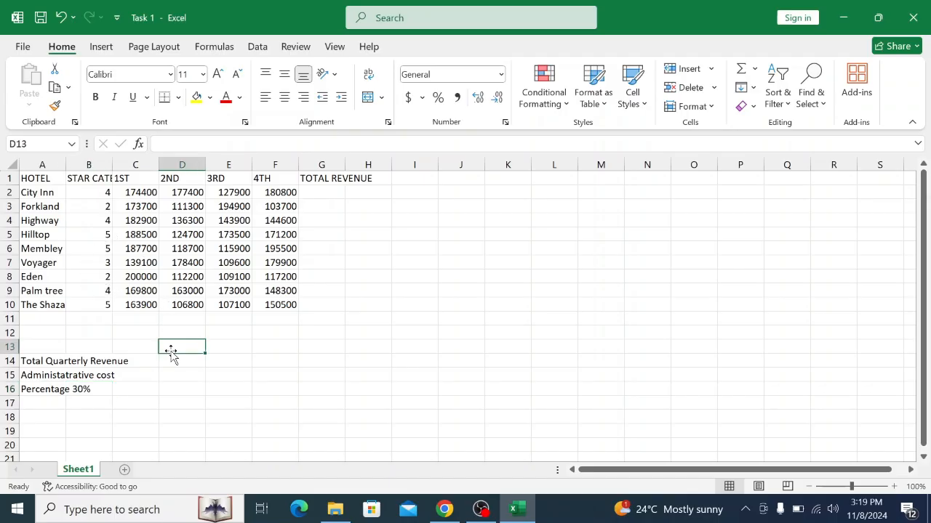
click(140, 360)
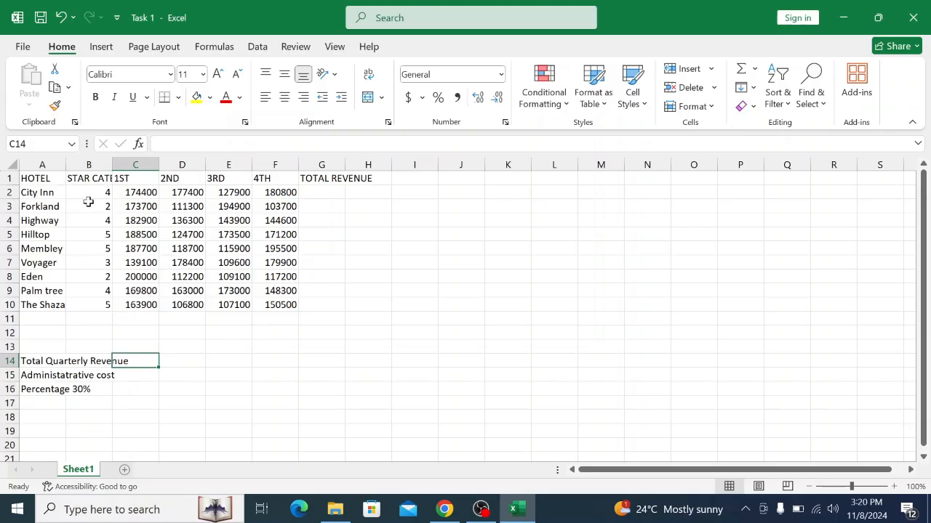
click(444, 510)
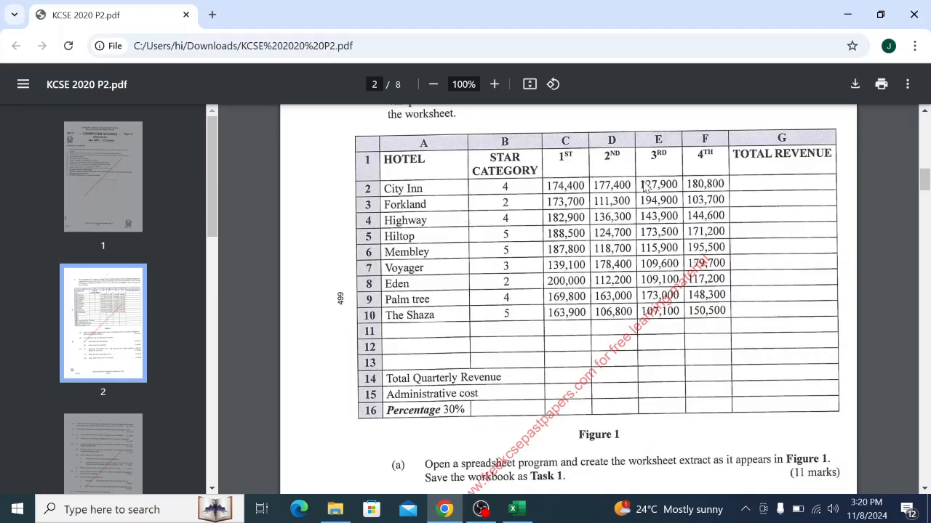
click(512, 510)
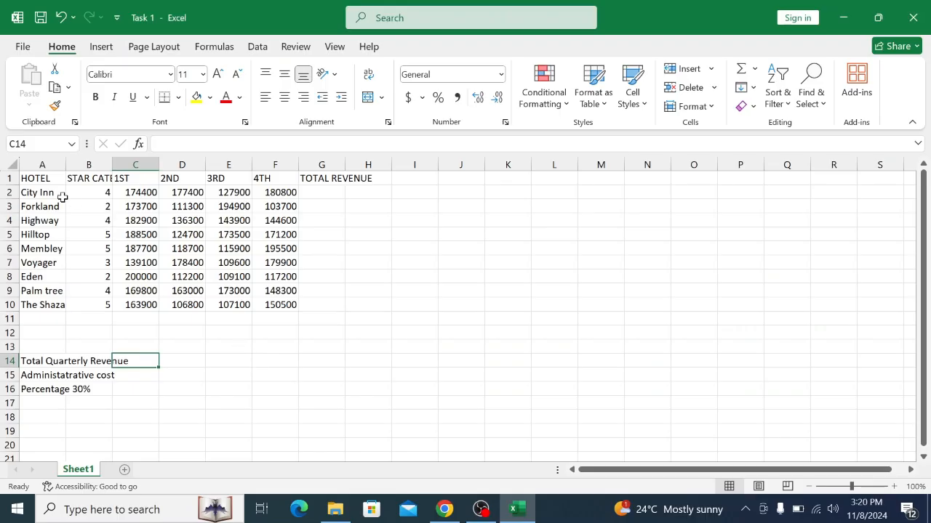
drag(36, 179, 366, 179)
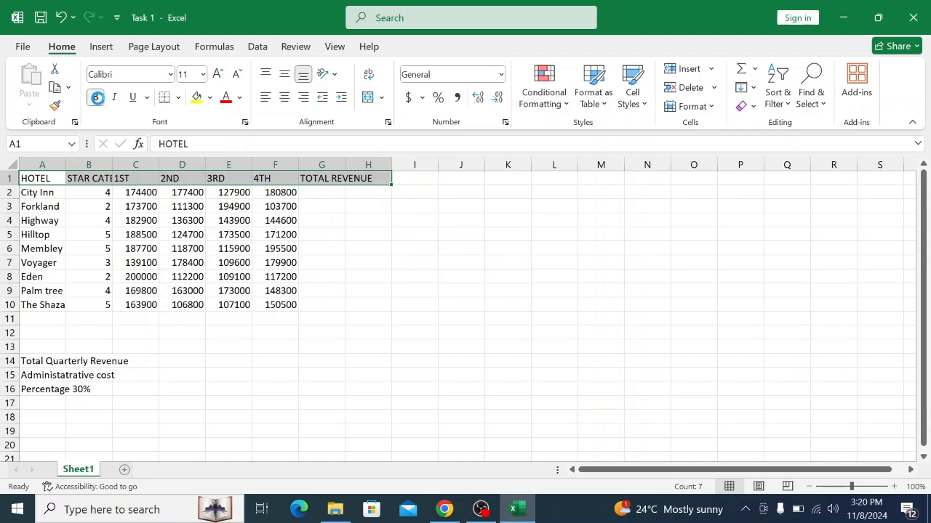
Wrap the STAR CATEGORY heading in B1 as in Figure 1 and widen column B until CATEGORY fits on one line
click(439, 511)
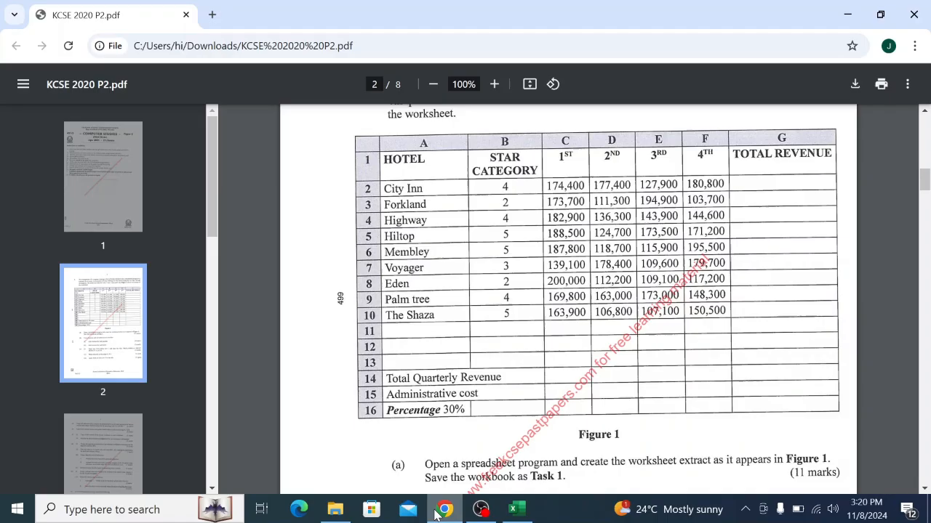
click(517, 509)
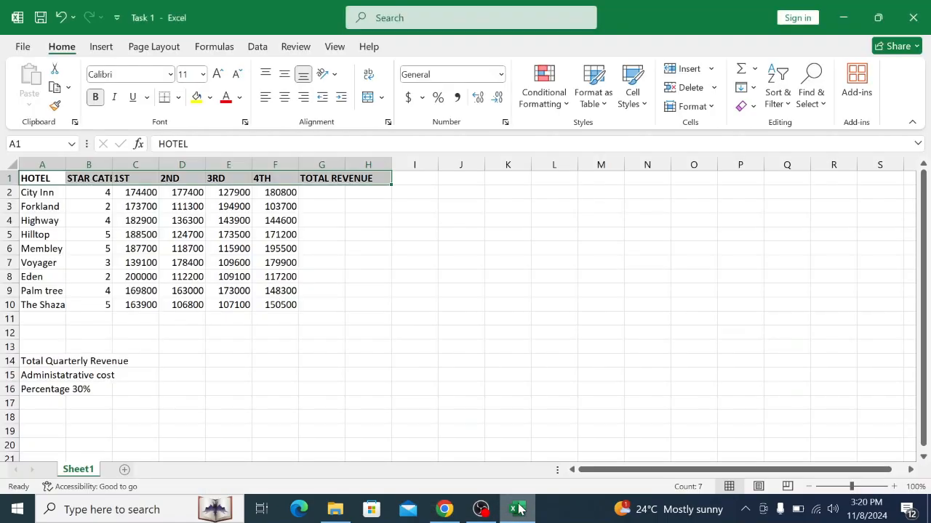
click(87, 178)
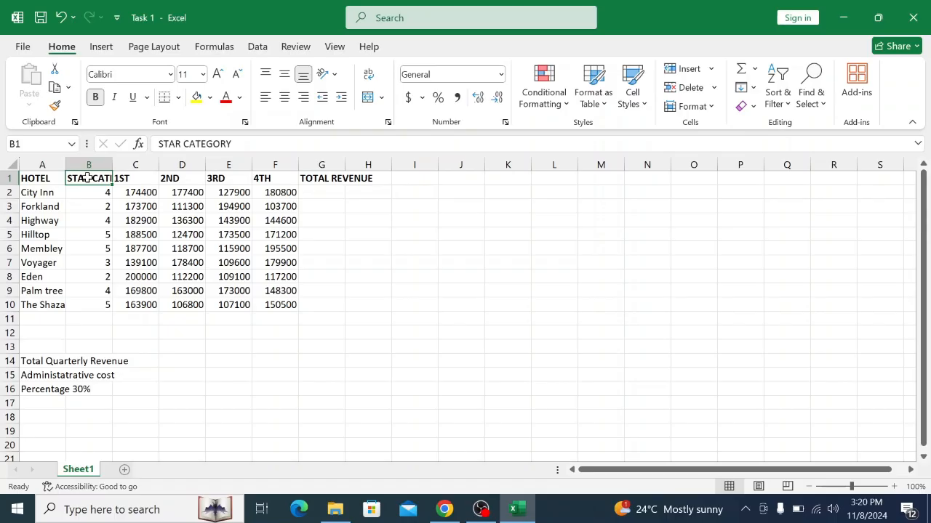
right_click(87, 178)
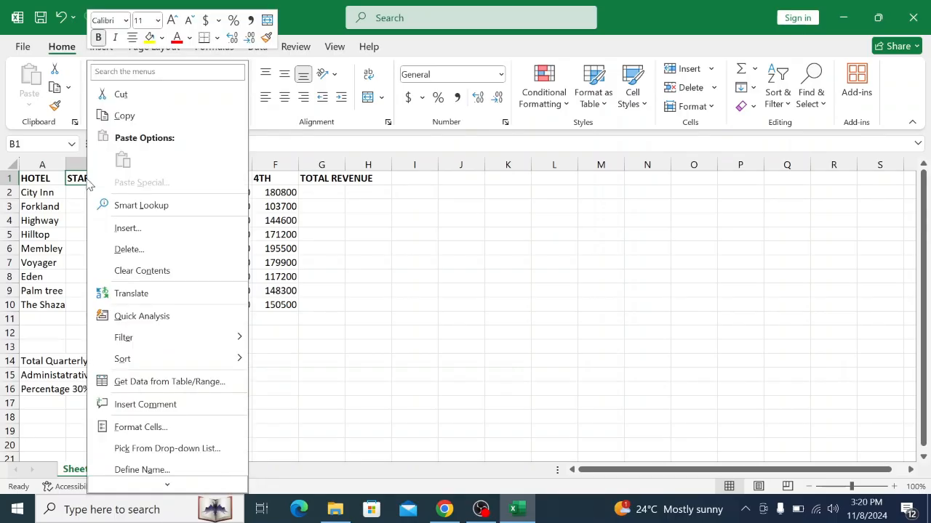
click(144, 429)
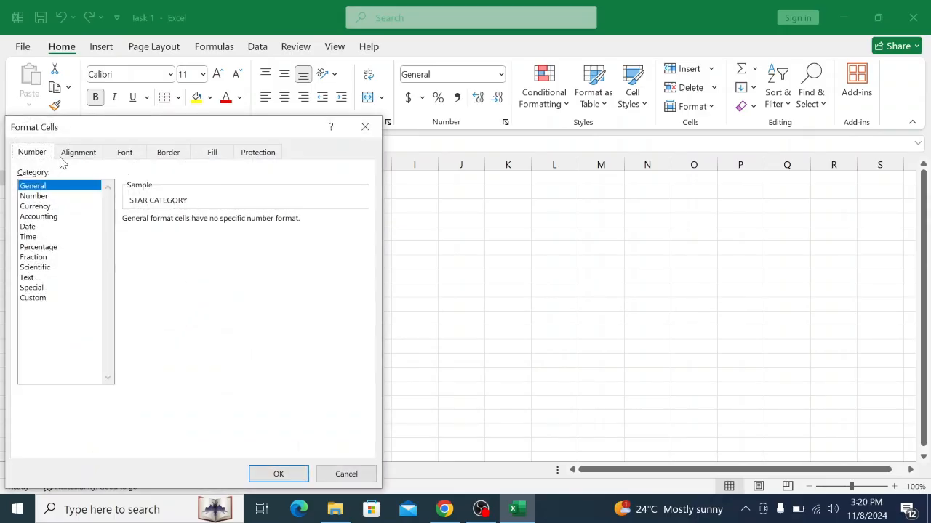
click(66, 158)
click(54, 288)
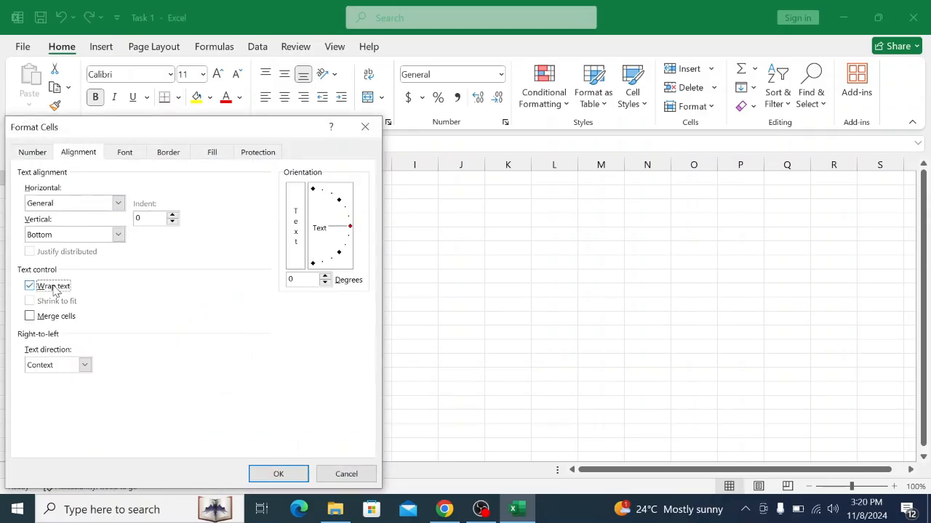
click(283, 476)
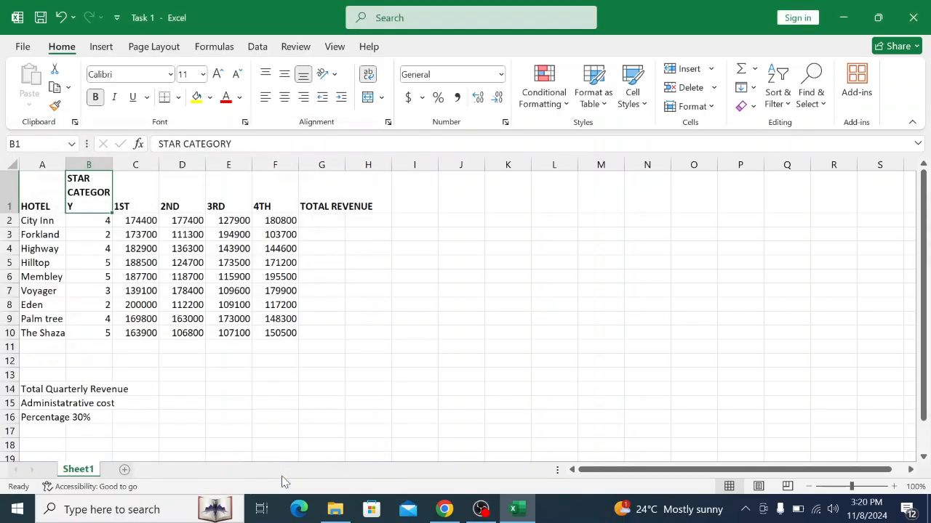
drag(114, 164, 130, 165)
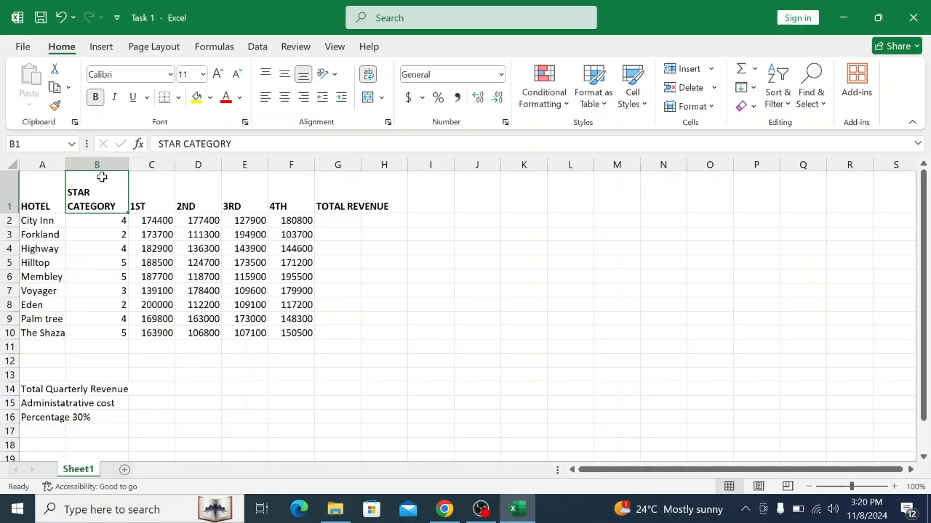
Check the heading layout in Figure 1, then set B1's horizontal alignment to Center and vertical alignment to Top
click(444, 509)
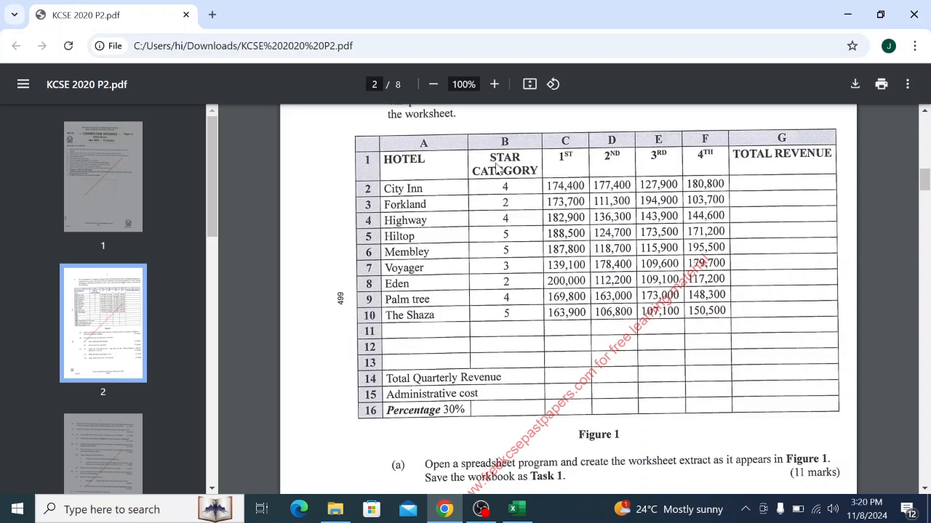
click(516, 509)
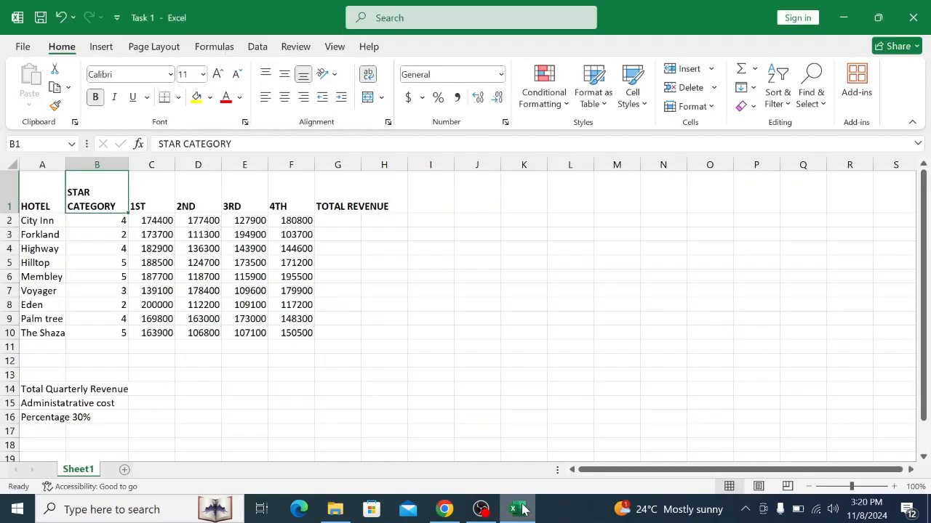
right_click(92, 179)
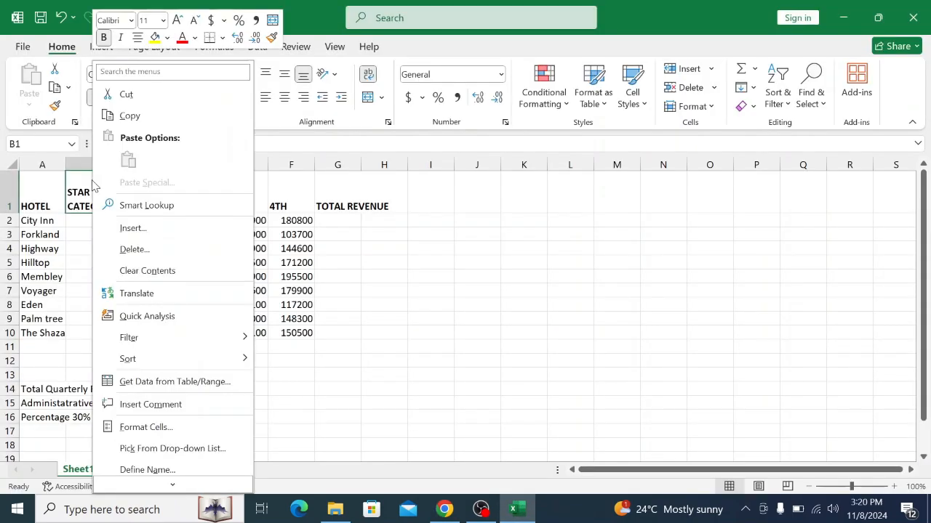
click(161, 427)
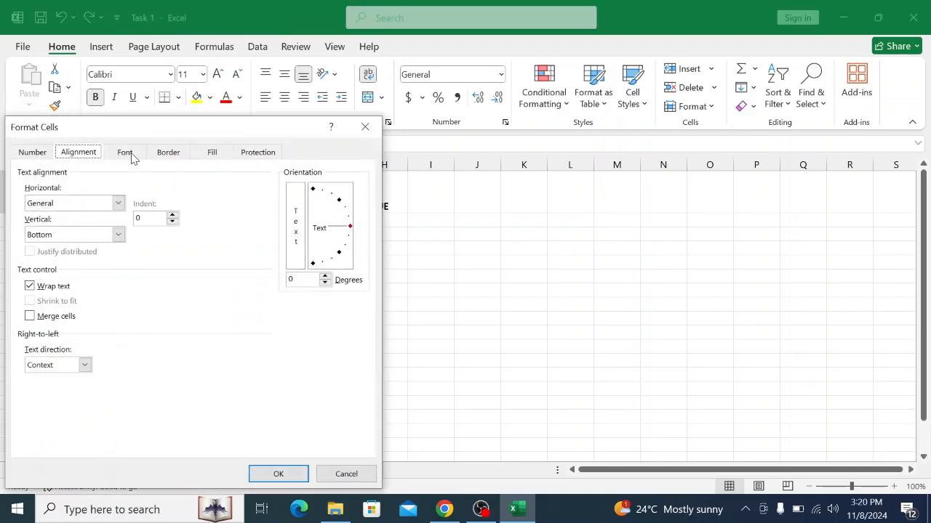
click(120, 203)
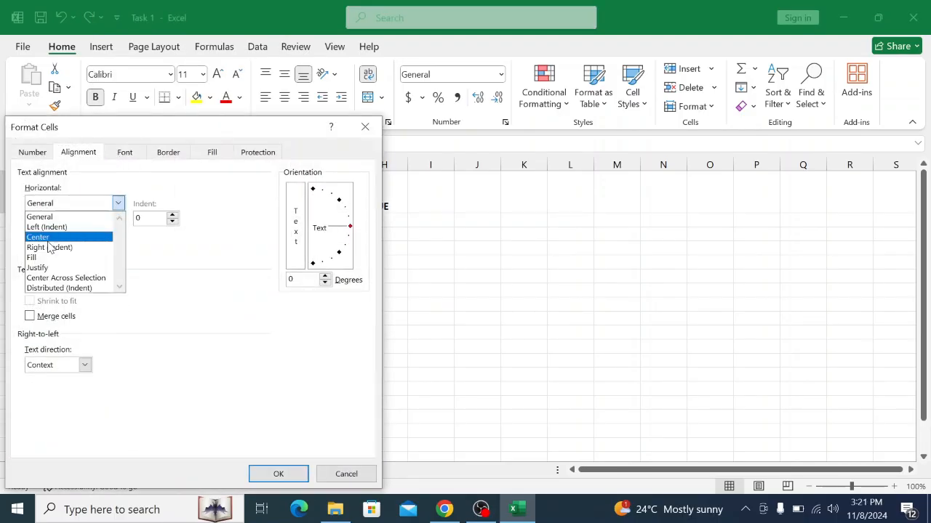
click(162, 245)
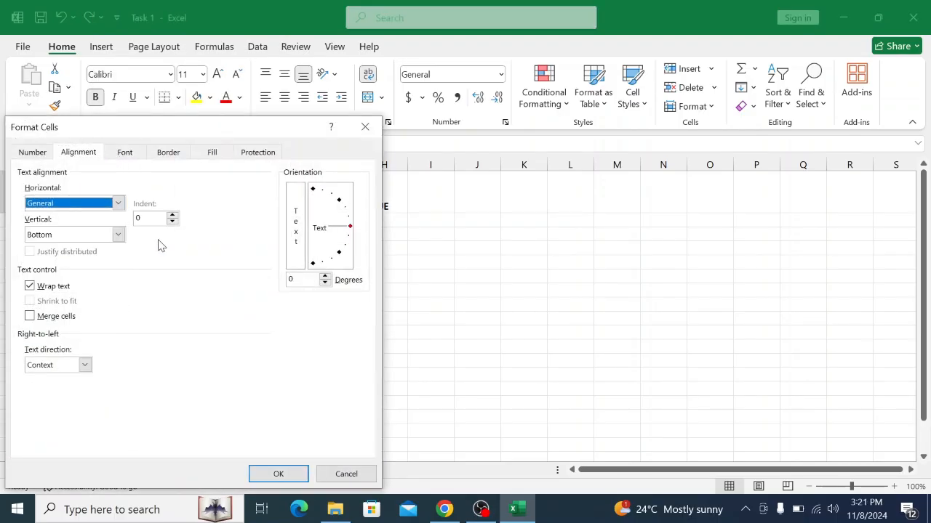
click(117, 234)
click(58, 248)
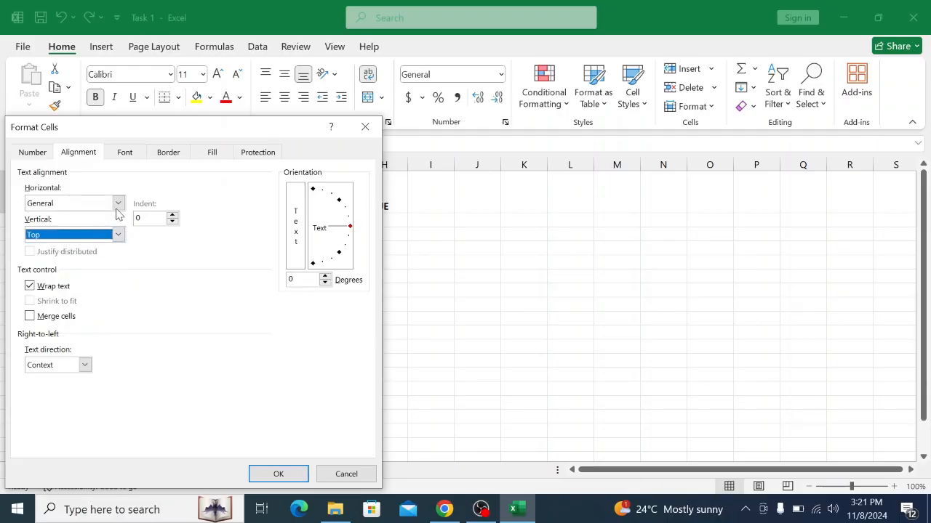
click(117, 203)
click(51, 237)
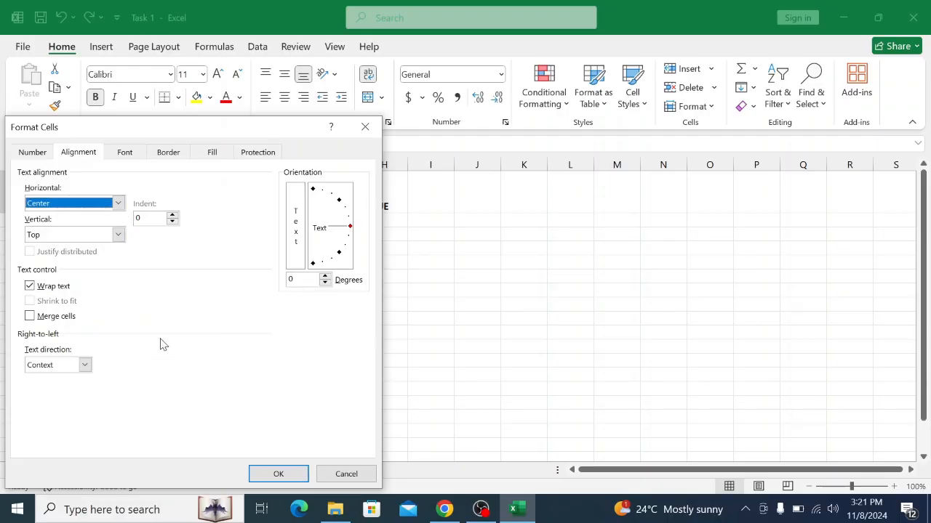
click(278, 474)
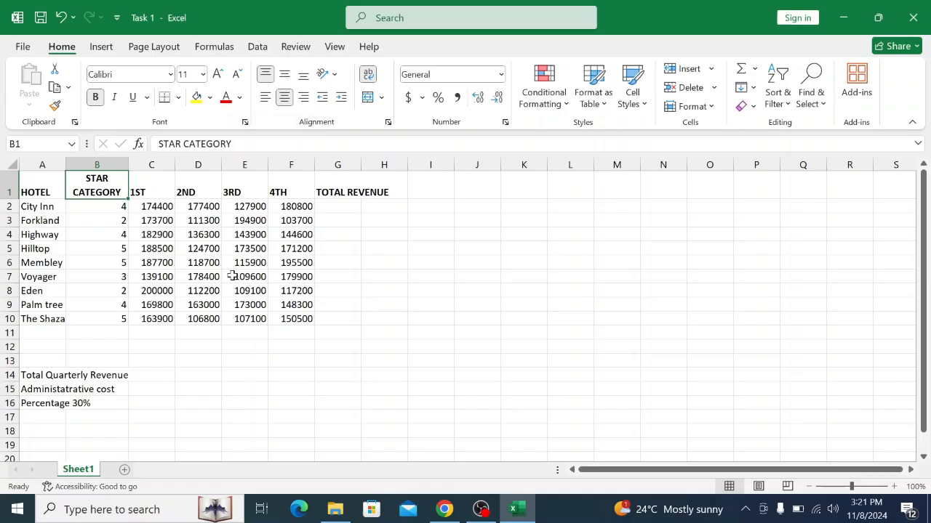
Check the quarter headings in Figure 1, then format the ST of 1ST in C1 as superscript
click(444, 509)
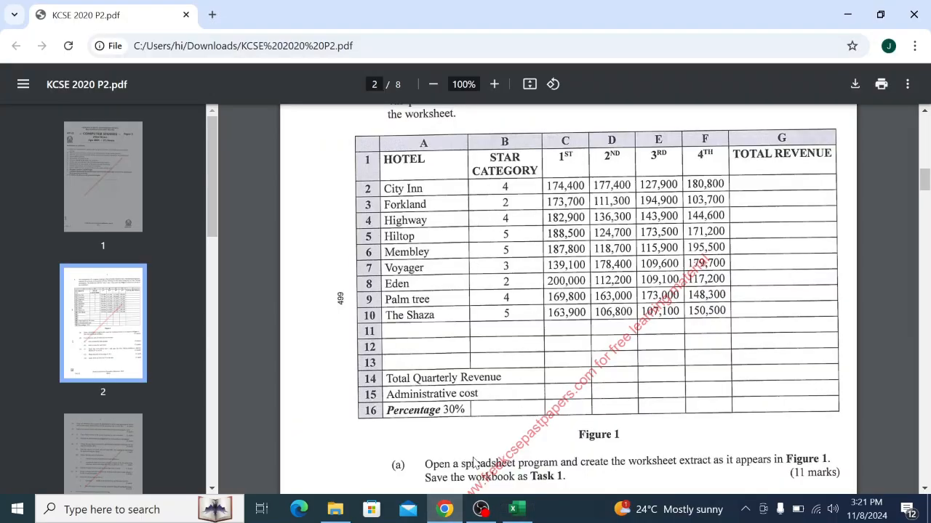
click(516, 510)
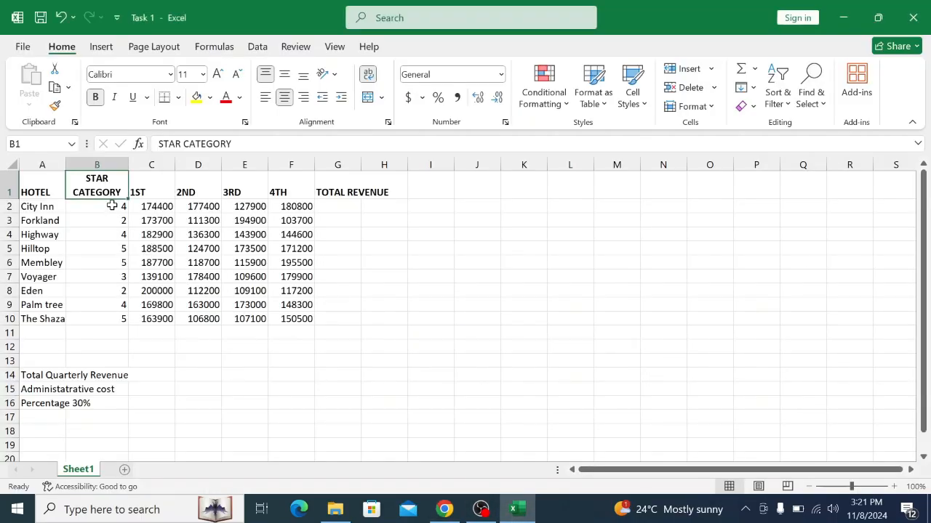
click(149, 184)
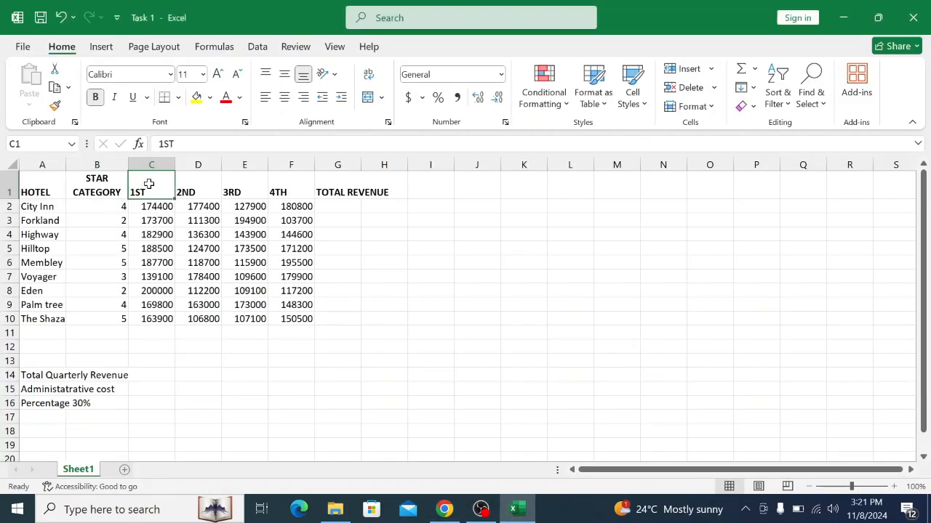
right_click(165, 144)
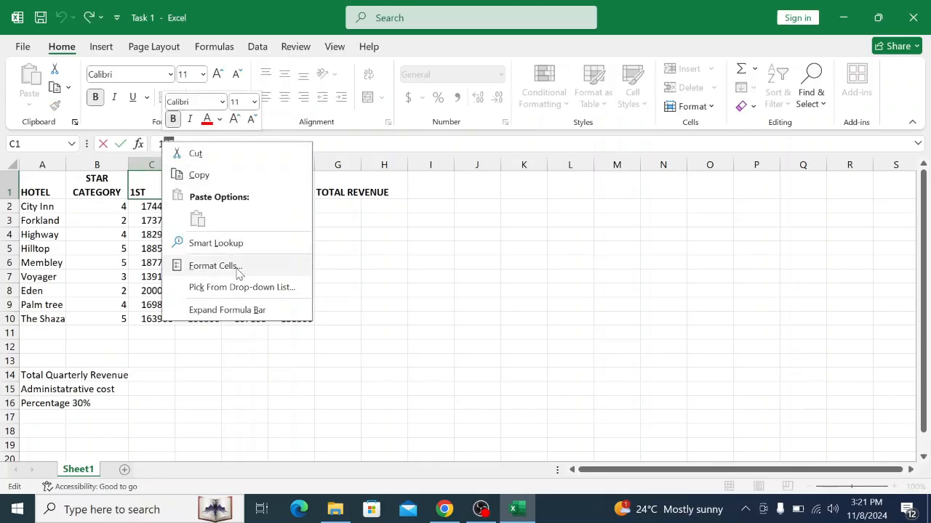
click(215, 266)
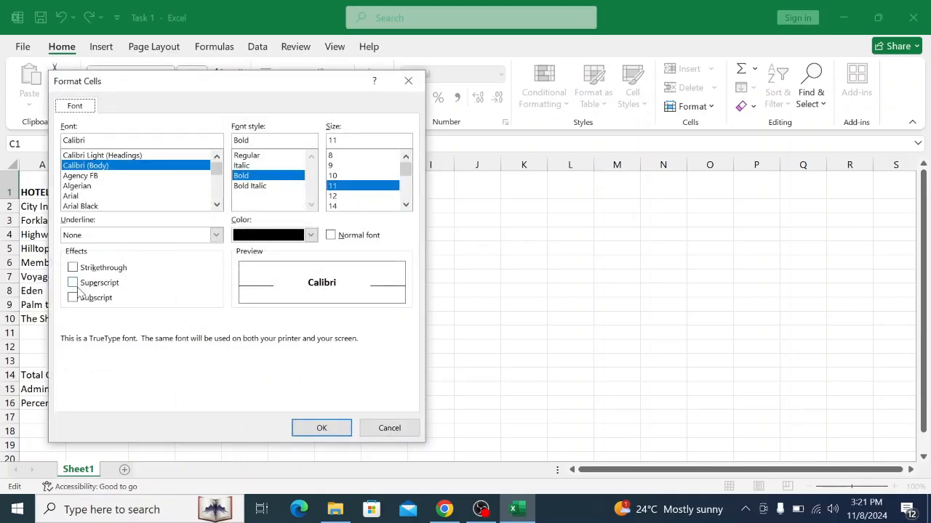
click(73, 283)
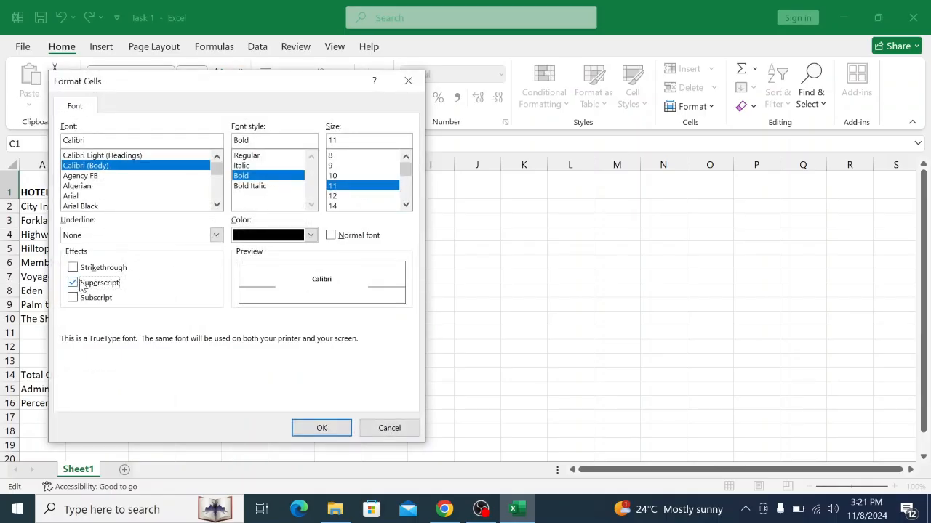
click(331, 422)
Format the ND of the 2ND heading in D1 as superscript
click(204, 188)
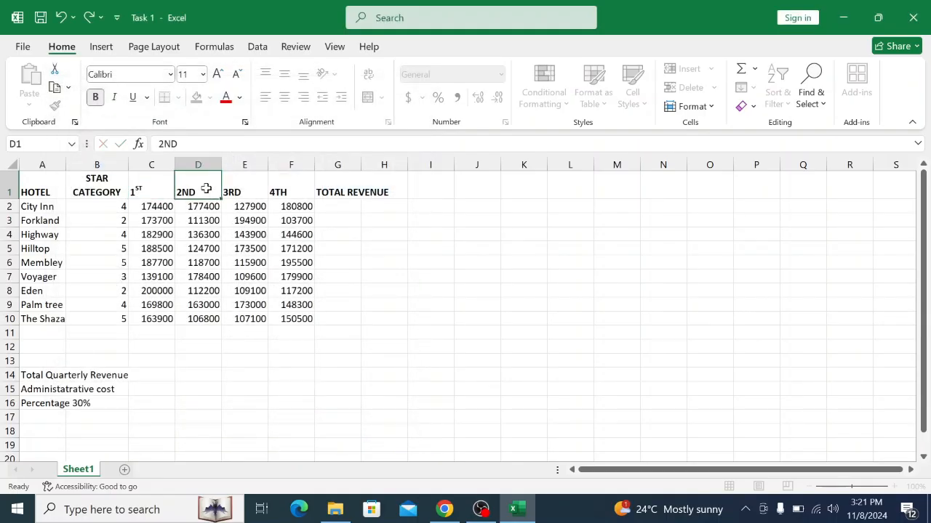
drag(180, 144, 166, 144)
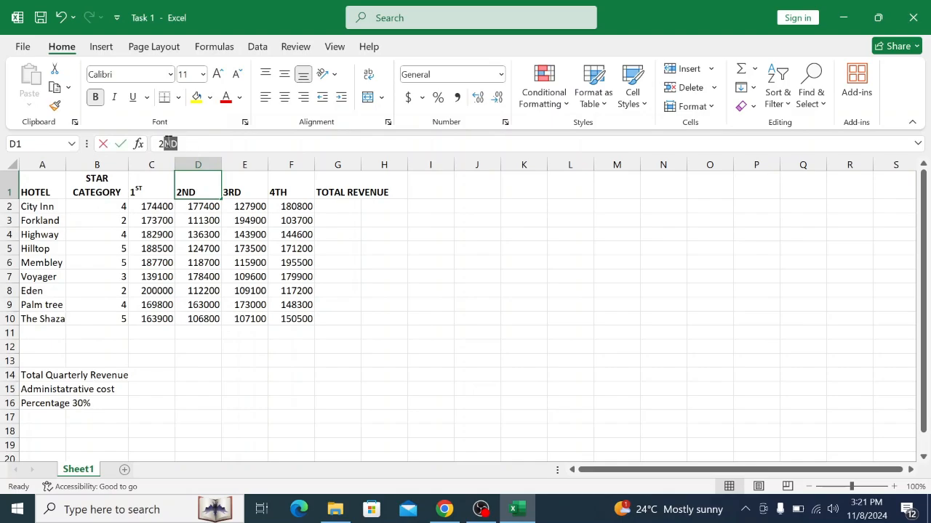
right_click(166, 144)
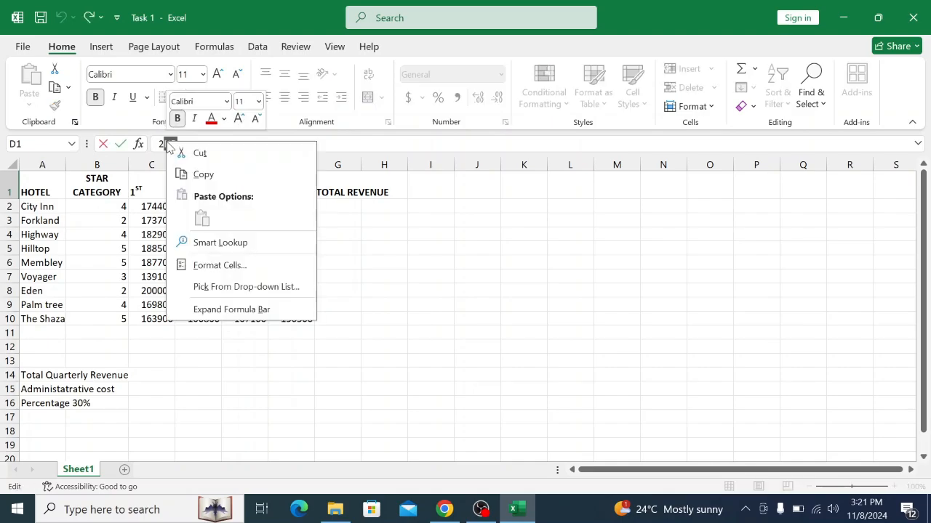
click(217, 265)
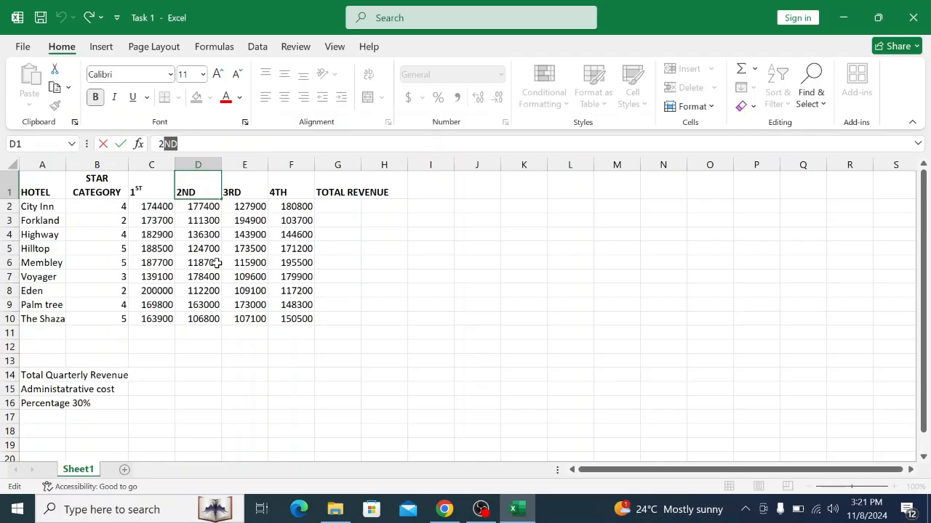
click(94, 279)
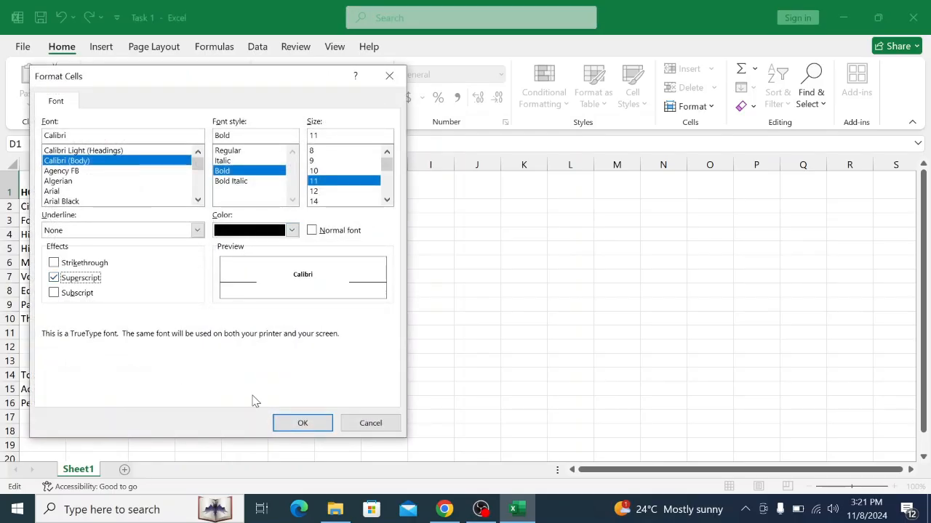
click(315, 427)
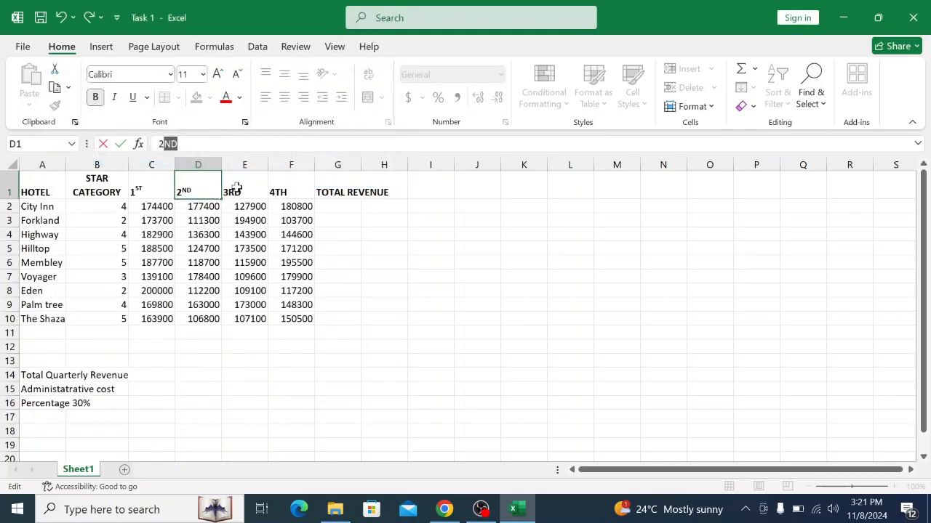
Format the RD of the 3RD heading in E1 as superscript
click(234, 176)
drag(181, 143, 165, 144)
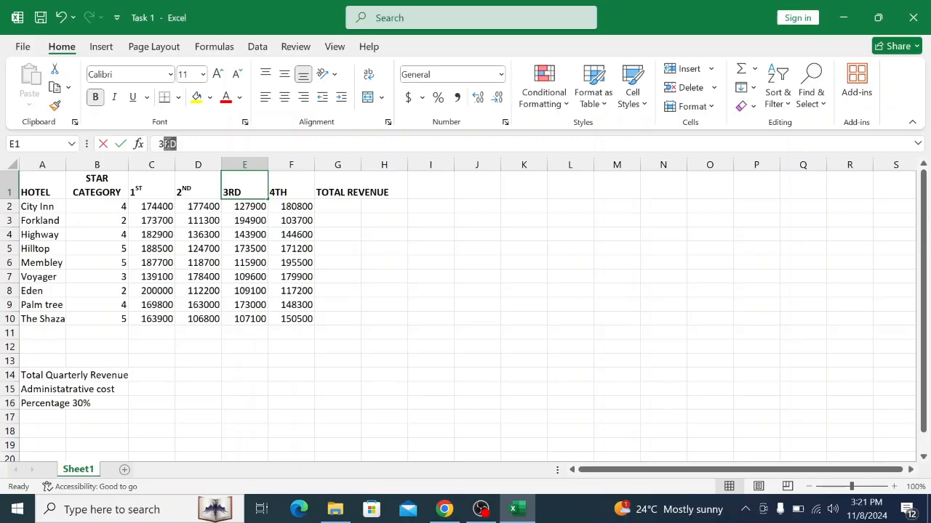
right_click(166, 143)
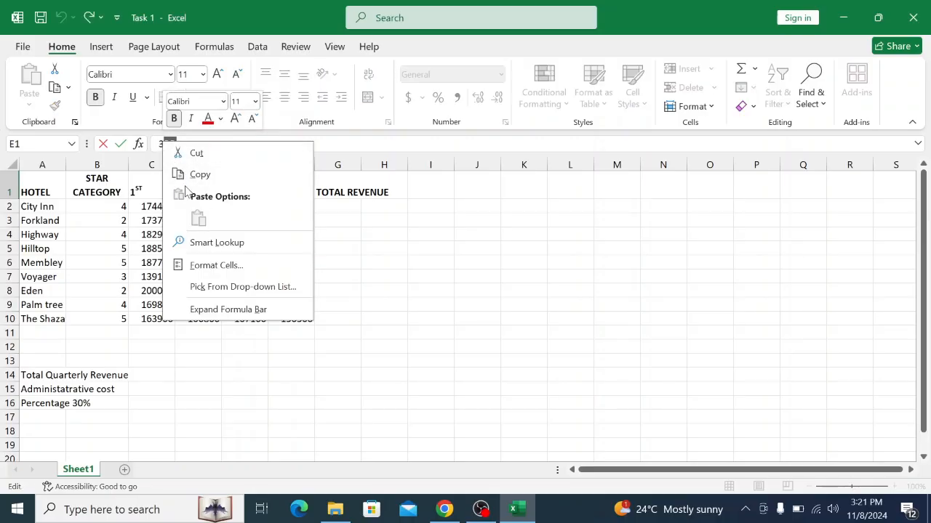
click(207, 260)
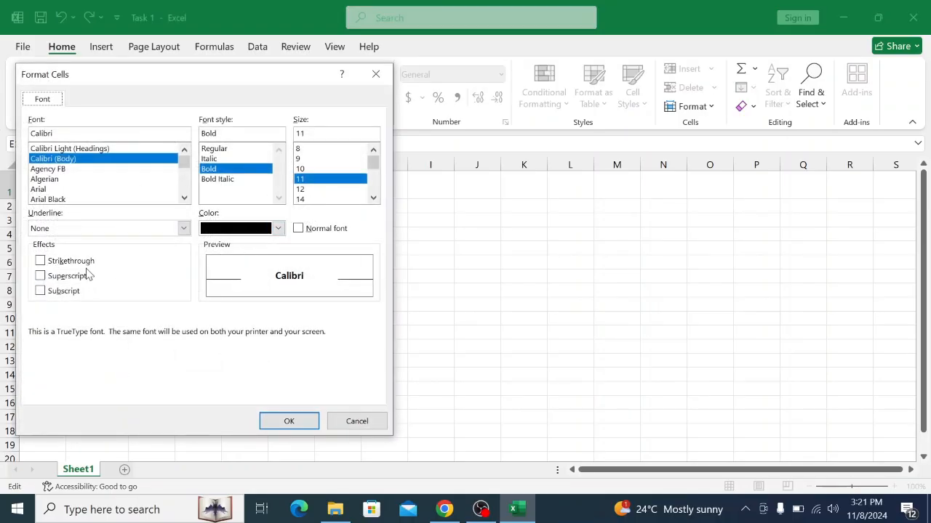
click(65, 276)
click(308, 421)
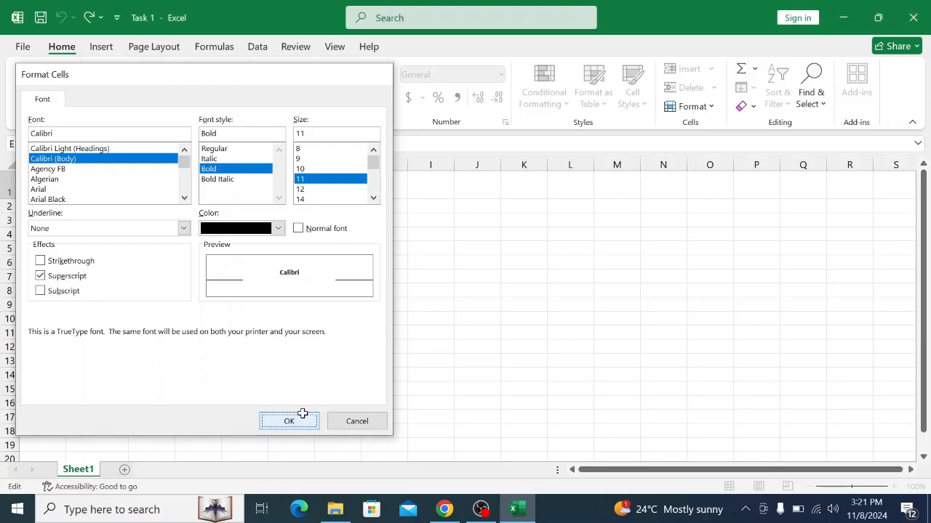
Format the TH of the 4TH heading in F1 as superscript
click(297, 195)
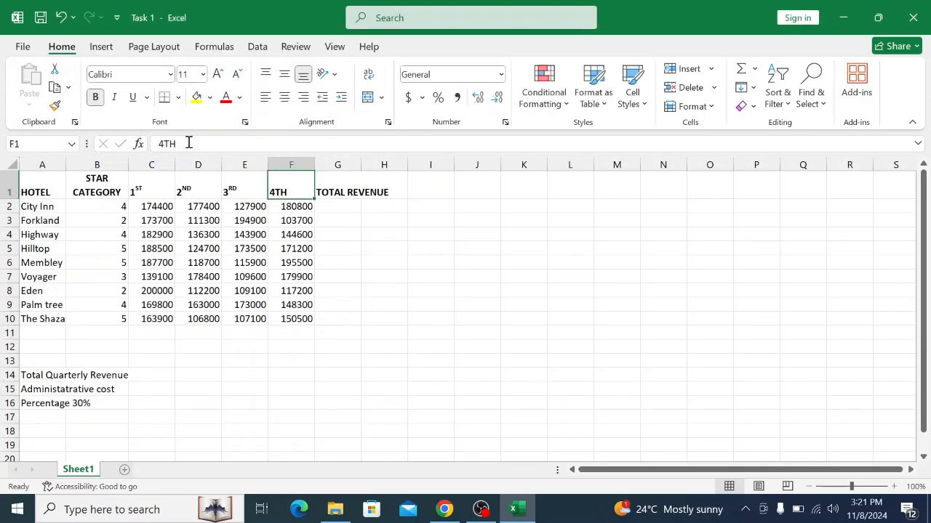
drag(175, 143, 163, 143)
right_click(164, 143)
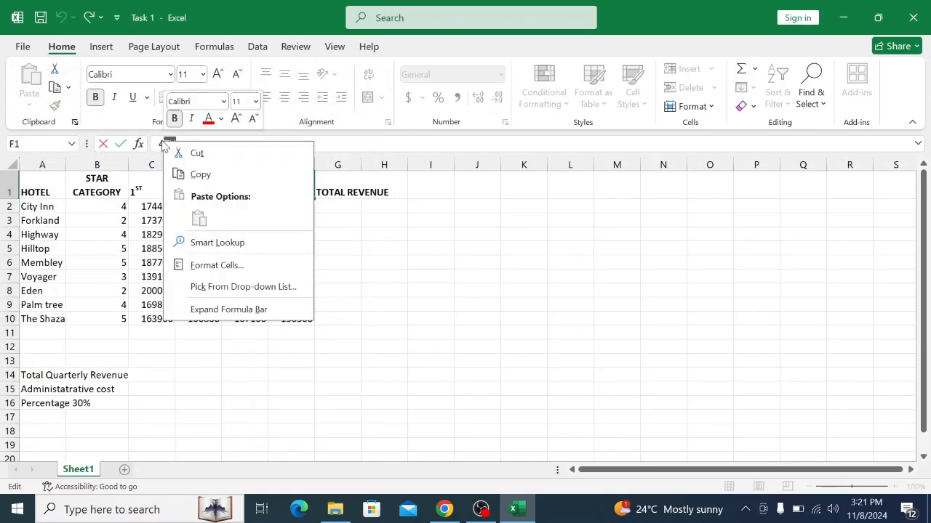
click(228, 265)
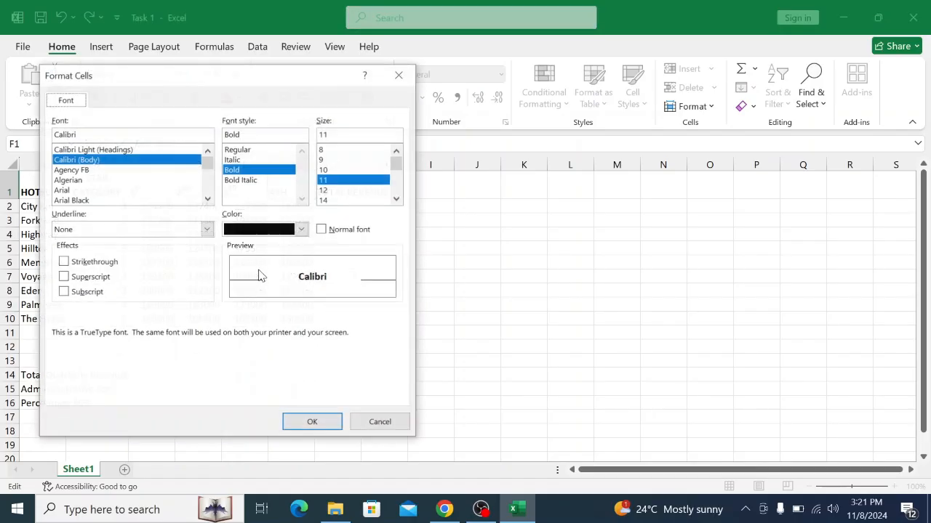
click(107, 278)
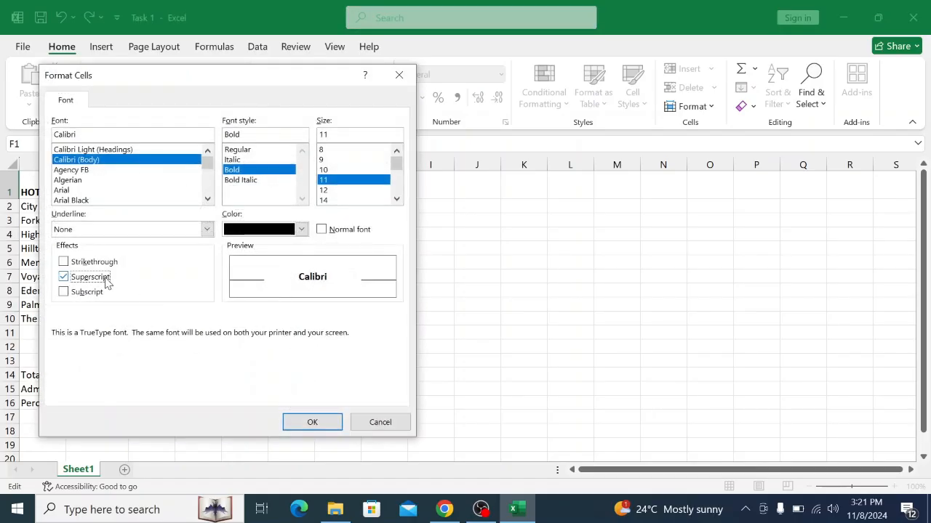
click(312, 423)
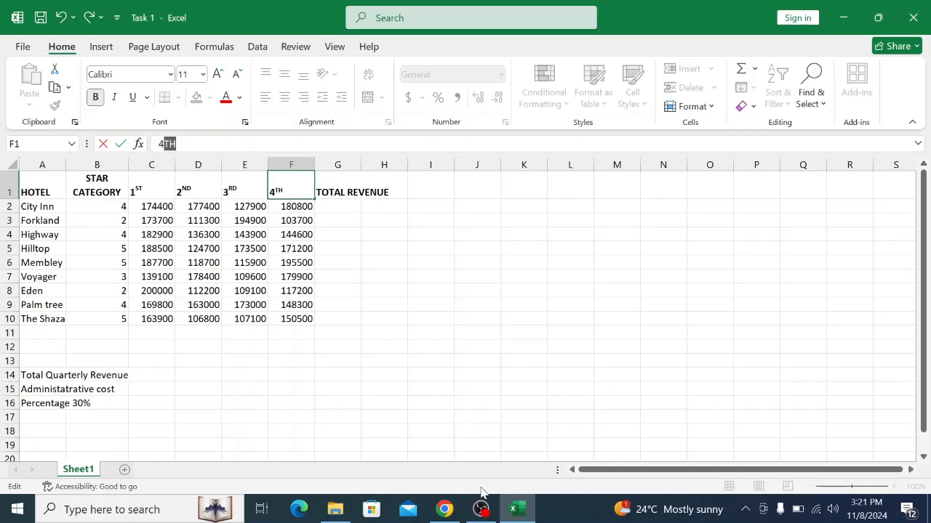
Check the quarter headings' placement in Figure 1 and choose Top vertical alignment for C1:F1 in the cell format settings
click(444, 509)
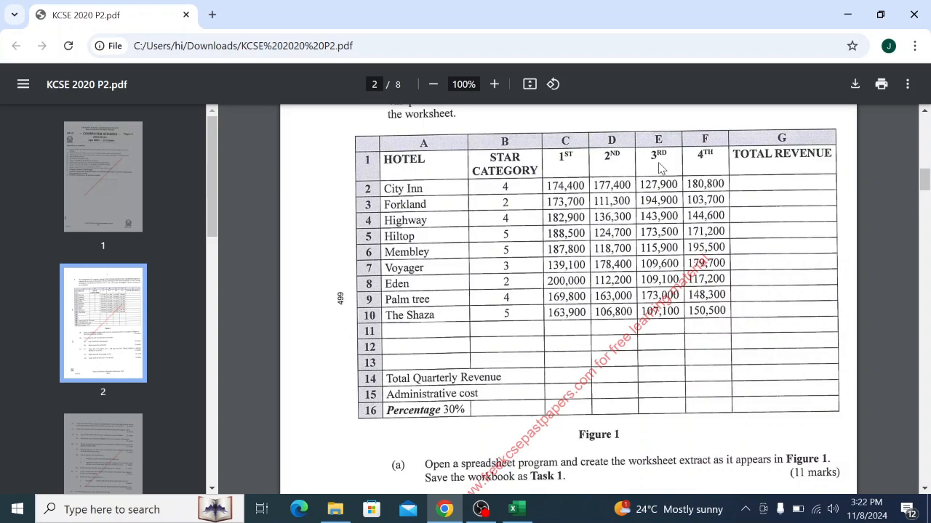
click(513, 509)
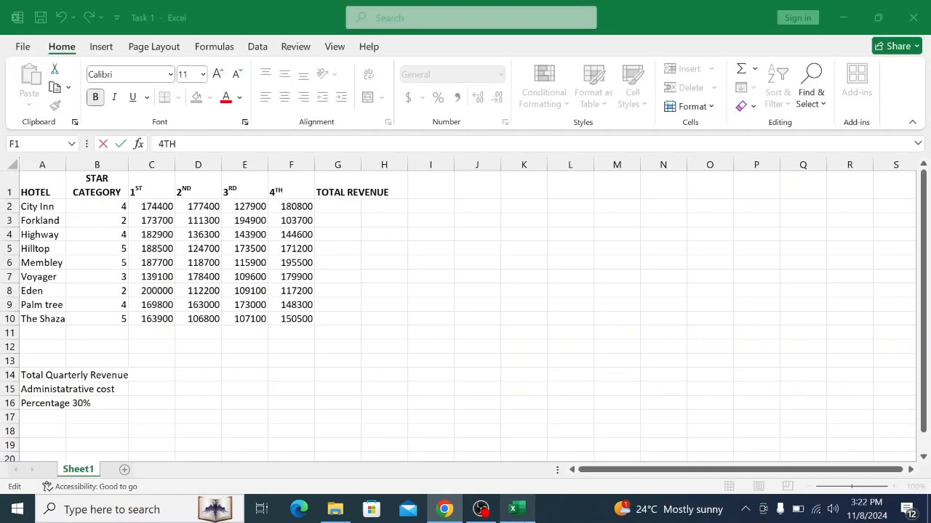
drag(151, 183, 282, 187)
right_click(282, 189)
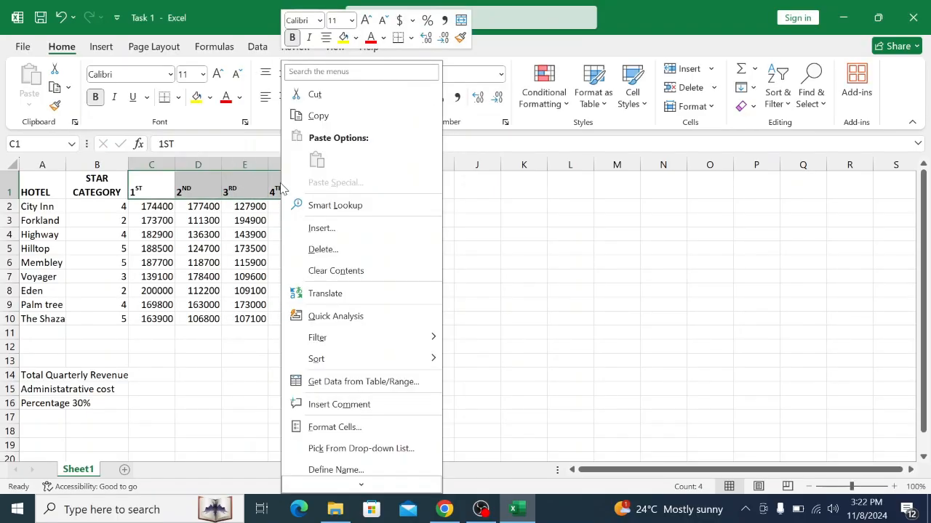
click(320, 427)
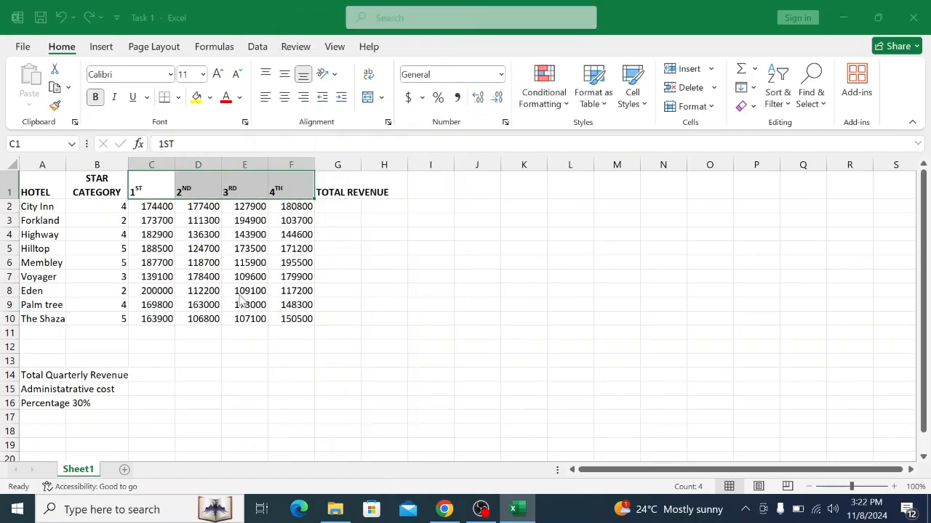
click(203, 153)
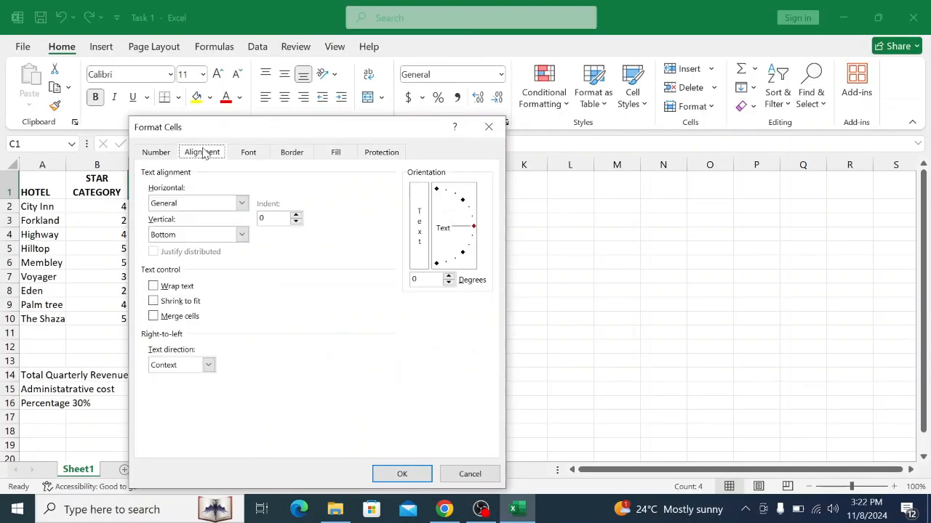
click(241, 205)
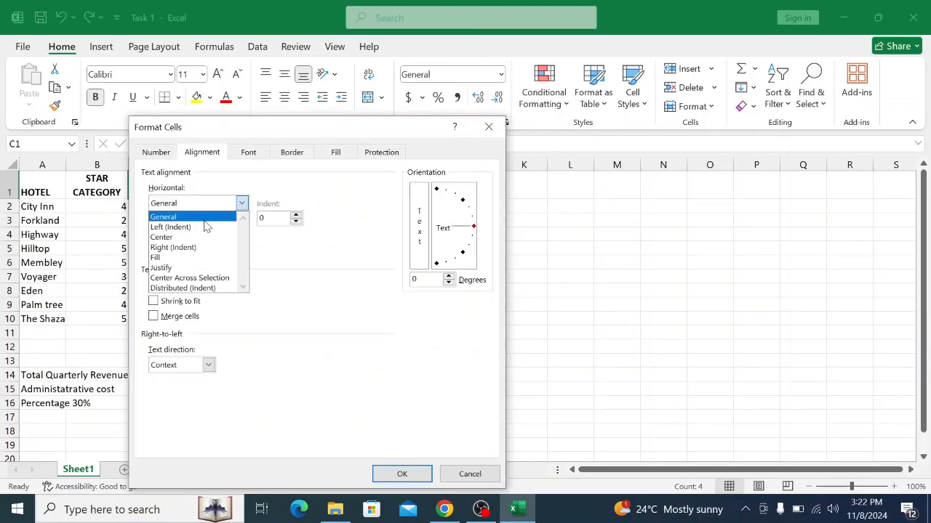
click(278, 240)
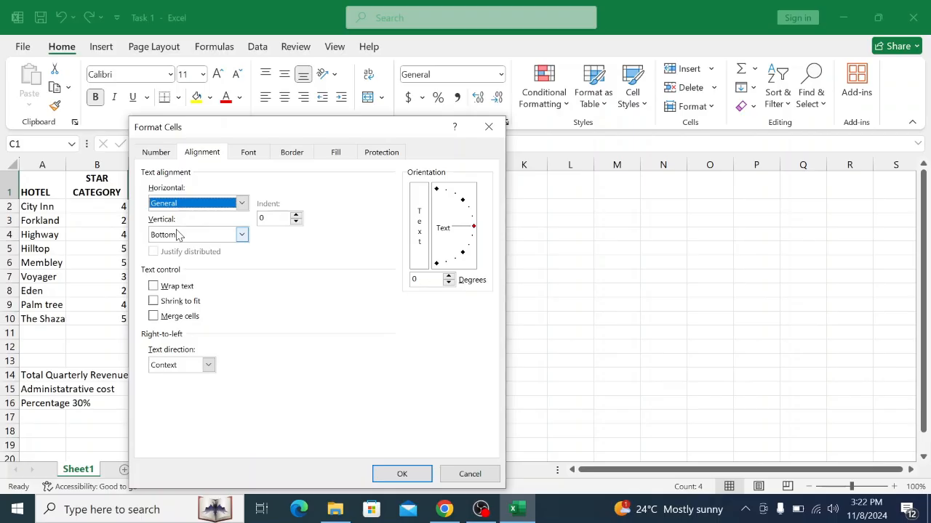
click(241, 235)
click(194, 250)
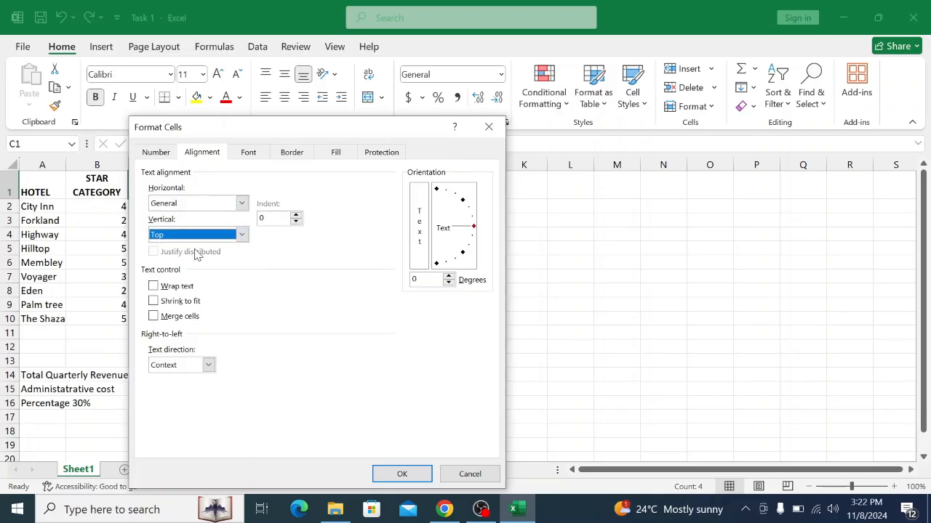
Set the horizontal alignment of C1:F1 to Center, turn on text wrapping and apply the cell format
click(244, 204)
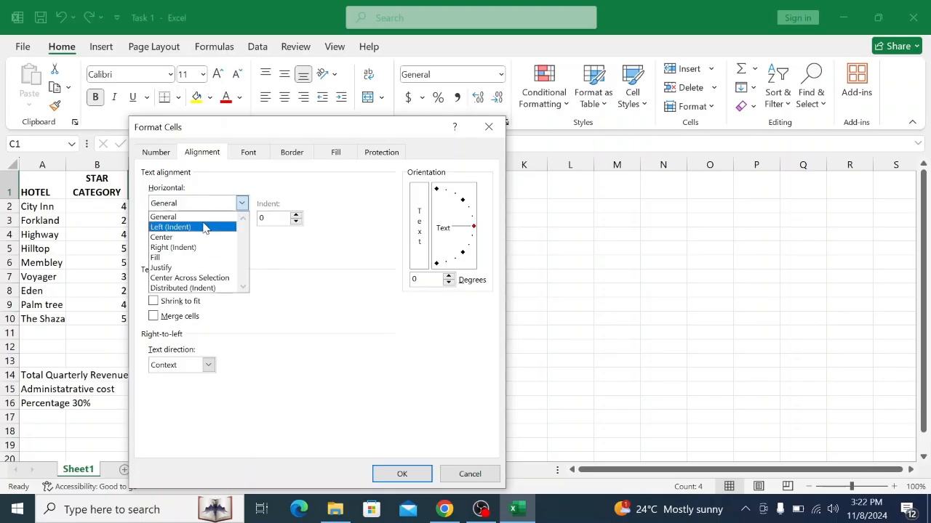
click(173, 237)
click(164, 286)
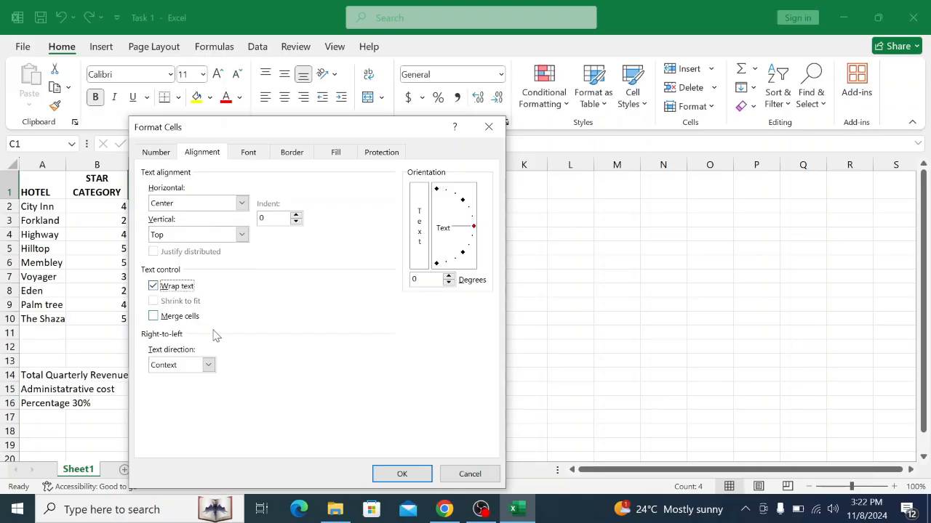
click(404, 474)
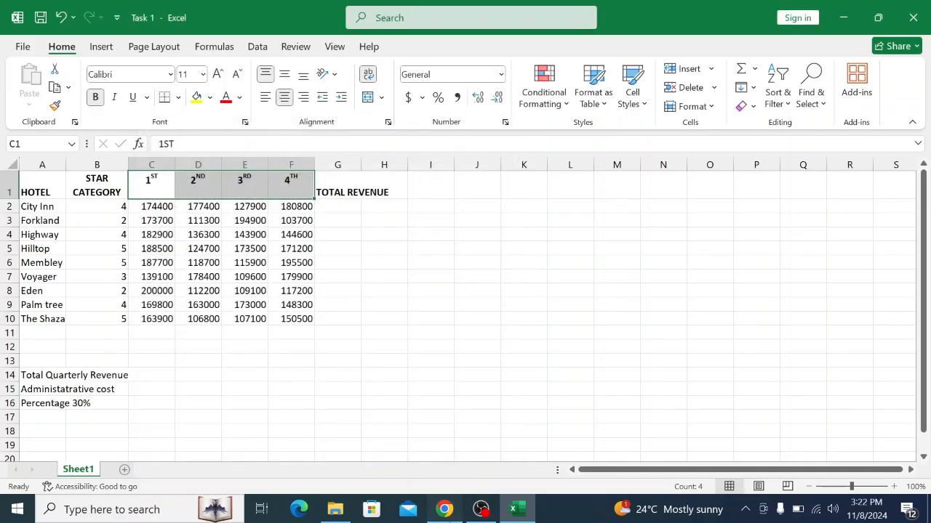
Check the heading row of Figure 1 in the exam PDF and turn on text wrapping for TOTAL REVENUE in G1
click(445, 509)
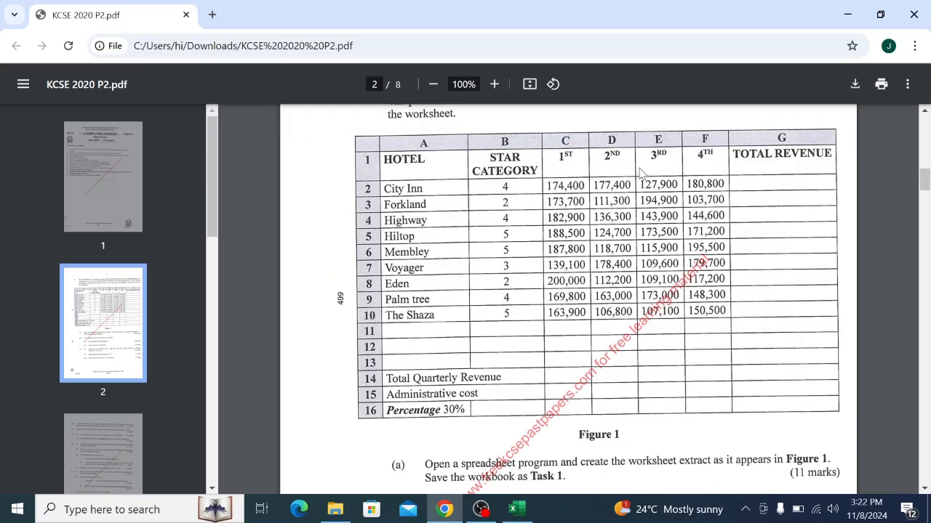
click(515, 509)
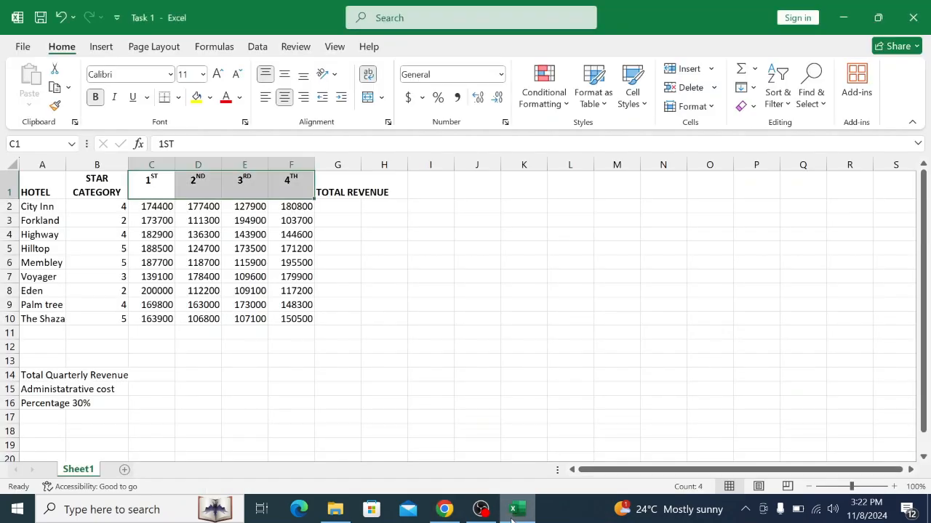
click(351, 184)
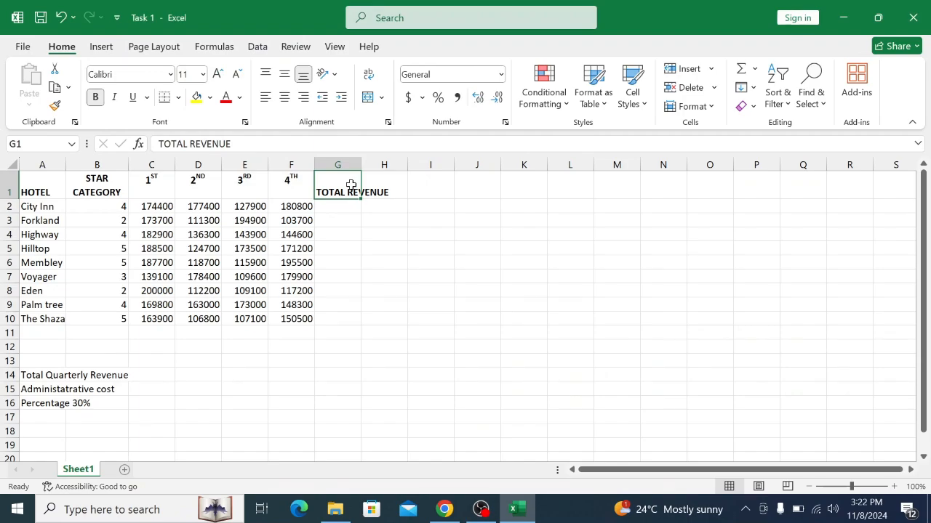
right_click(351, 184)
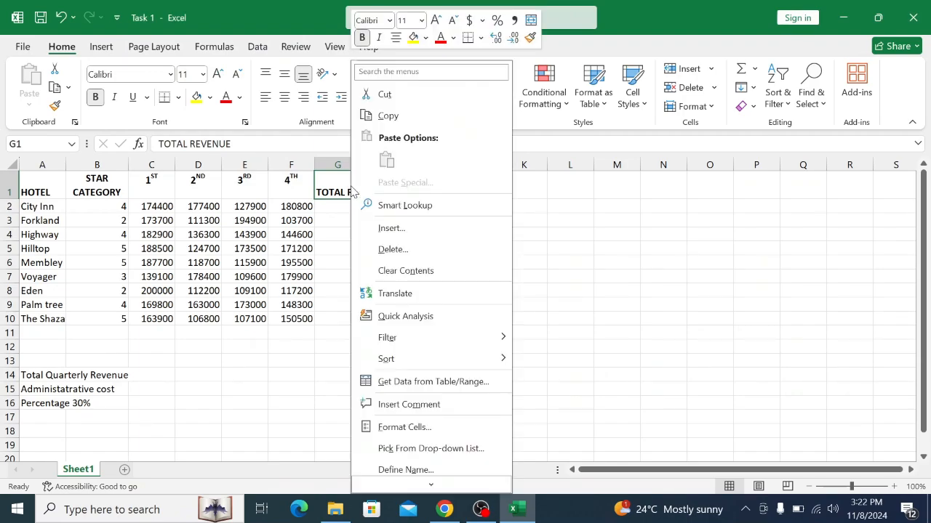
click(416, 421)
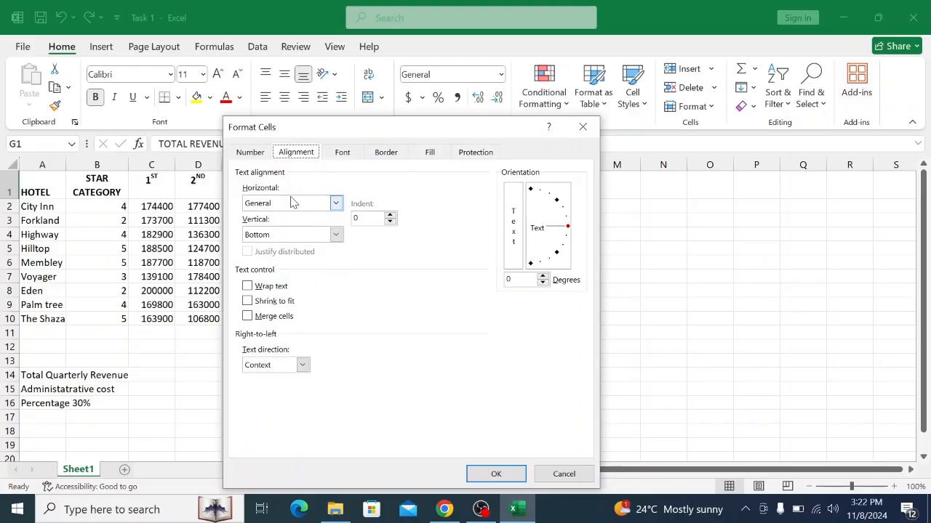
click(278, 291)
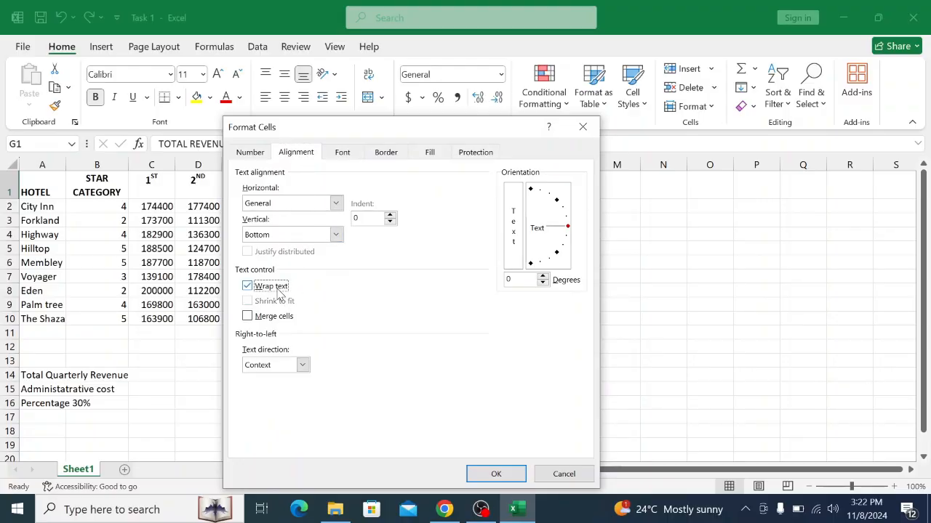
click(495, 473)
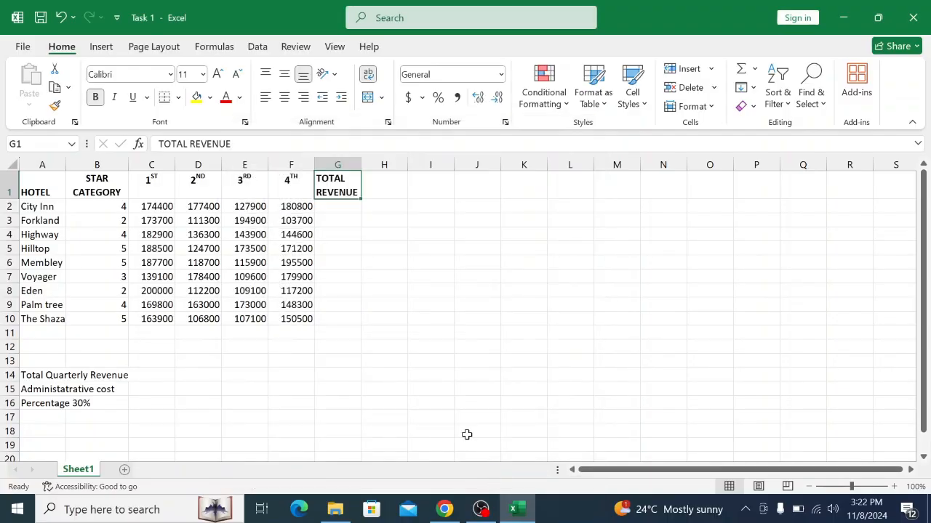
Compare the TOTAL REVENUE heading with Figure 1 in the exam PDF and widen column G slightly
click(443, 511)
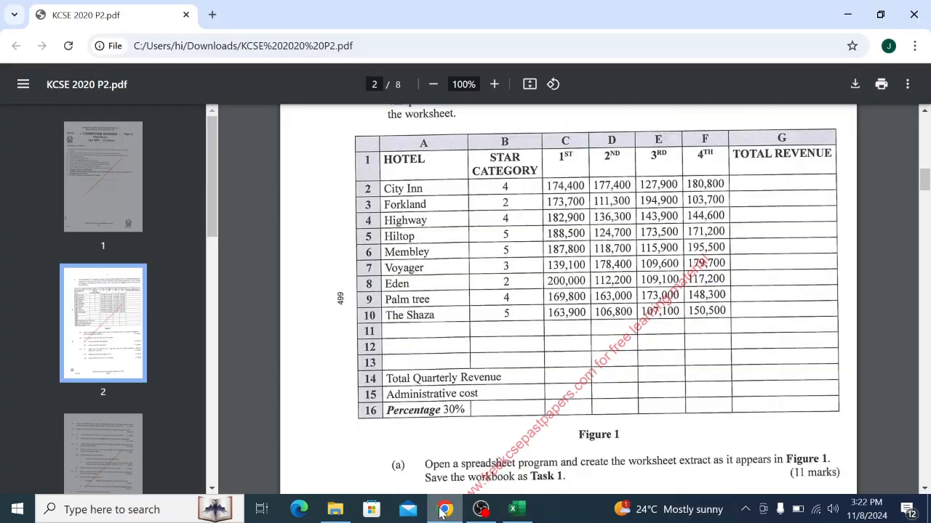
click(514, 510)
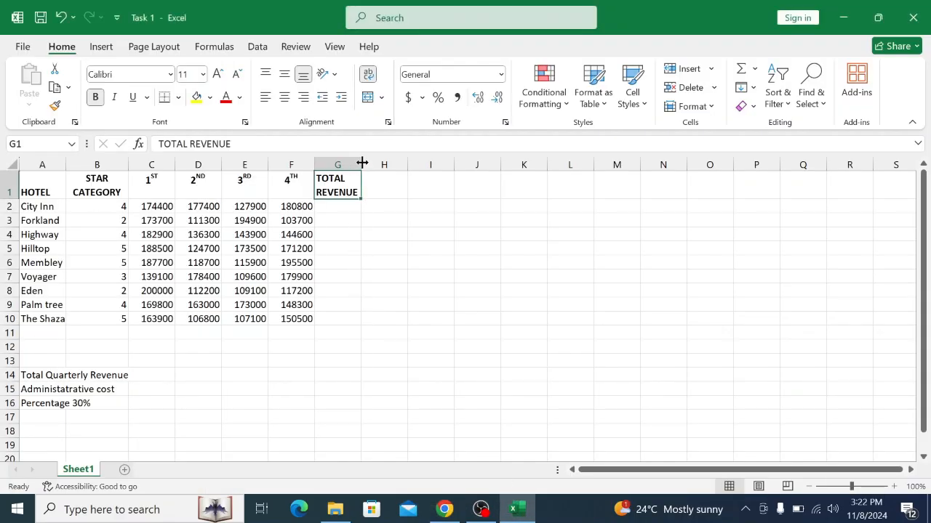
drag(361, 164, 387, 164)
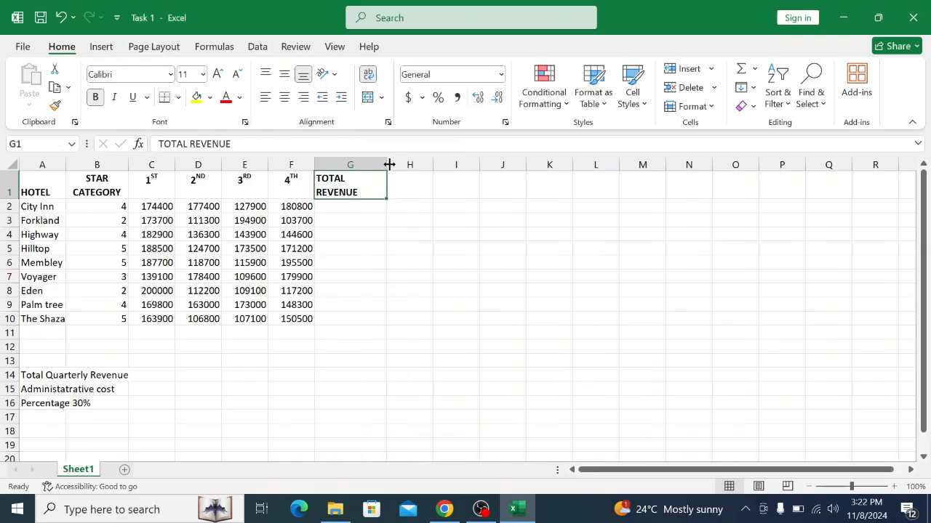
Set the TOTAL REVENUE heading in G1 to Top vertical alignment and Center horizontal alignment
right_click(362, 183)
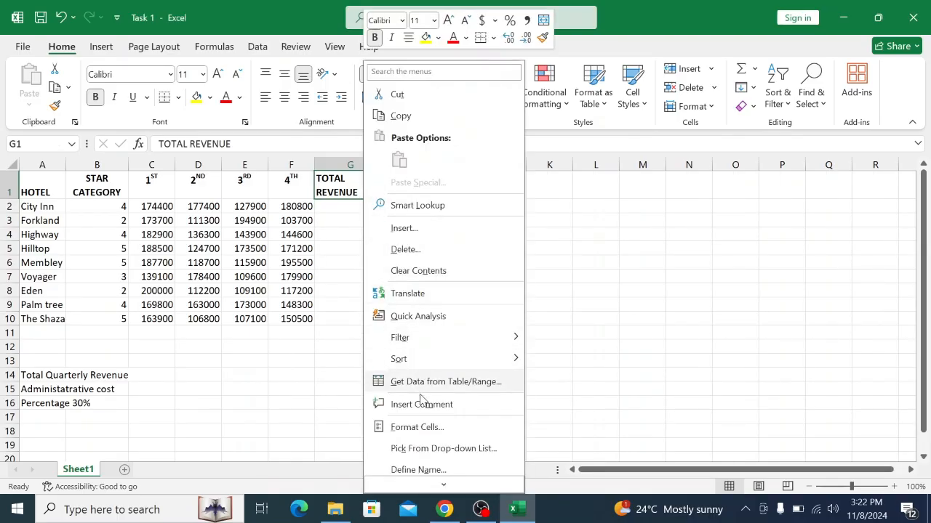
click(416, 428)
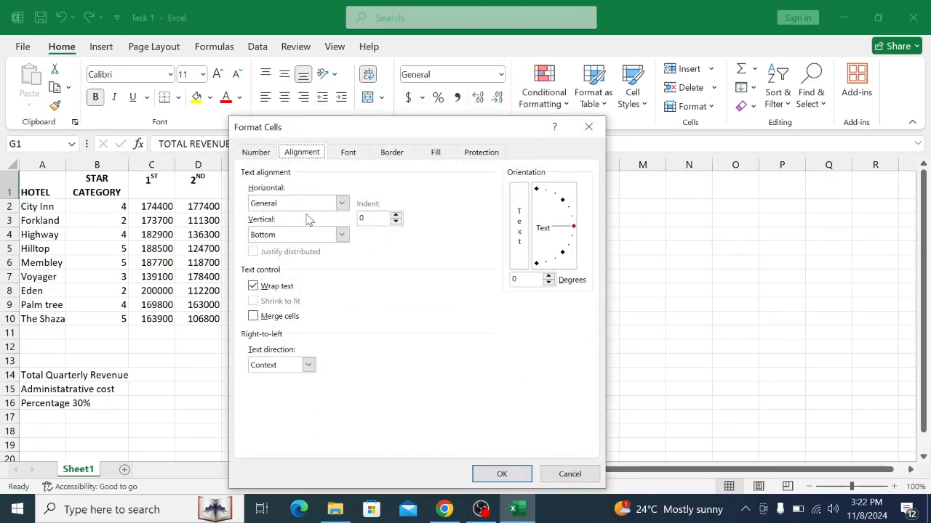
click(341, 234)
click(288, 248)
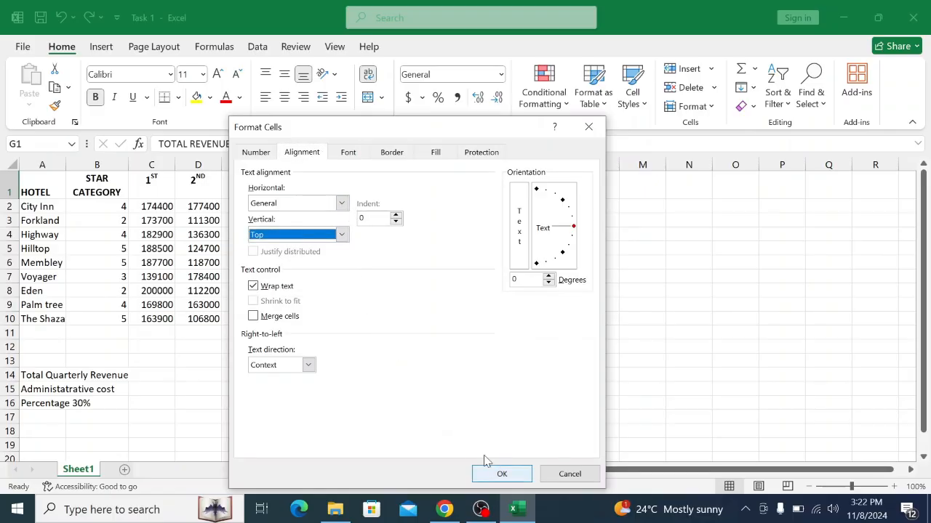
click(346, 207)
click(346, 205)
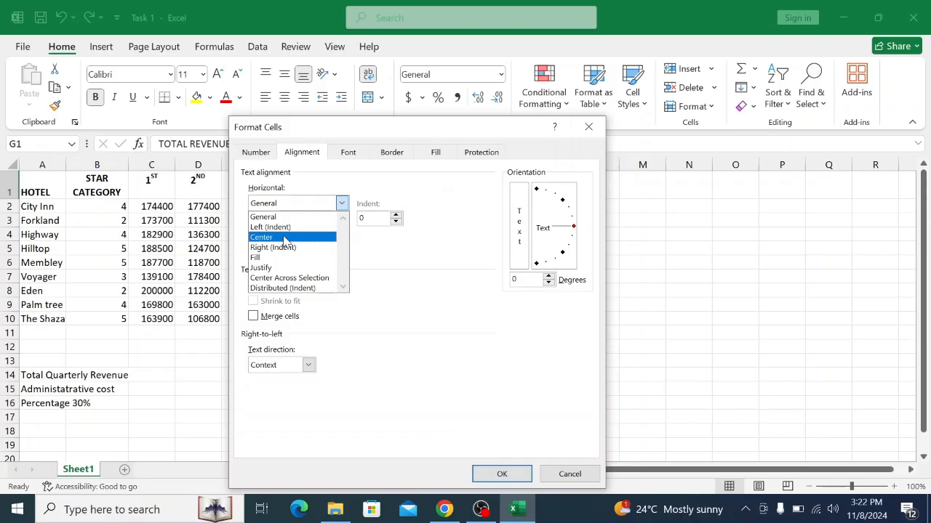
click(287, 235)
click(489, 473)
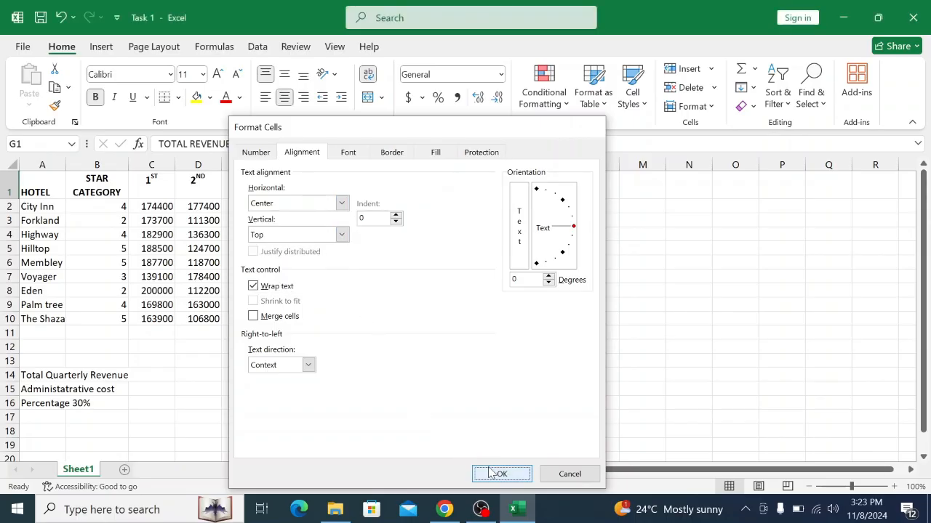
Return the horizontal alignment of the TOTAL REVENUE heading in G1 to General
right_click(360, 176)
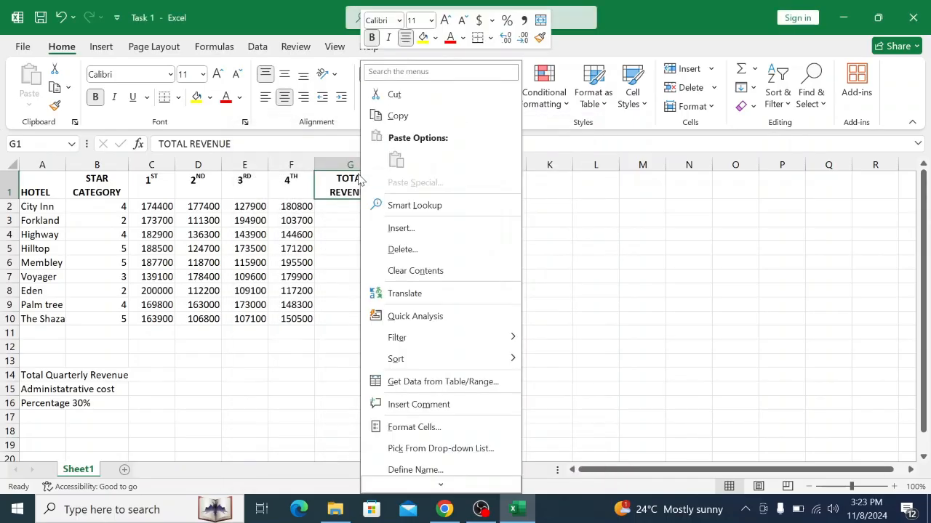
click(418, 427)
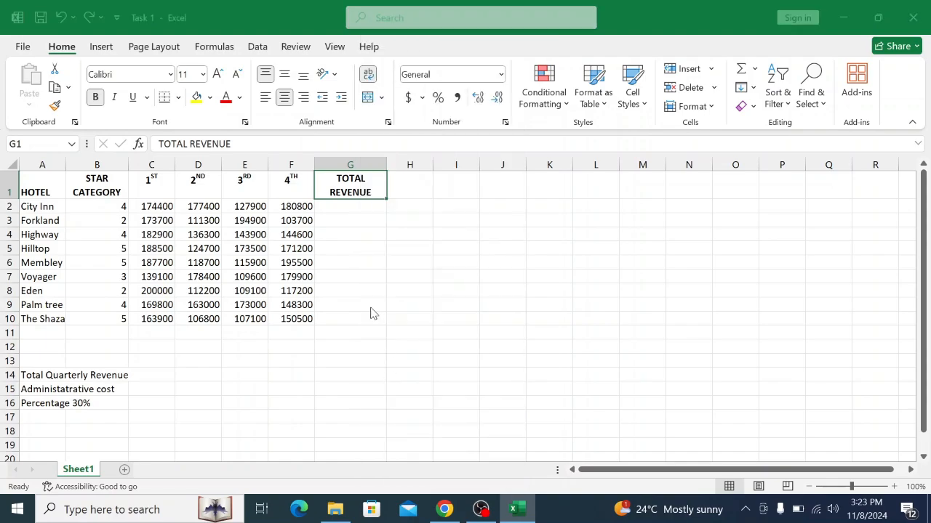
click(340, 204)
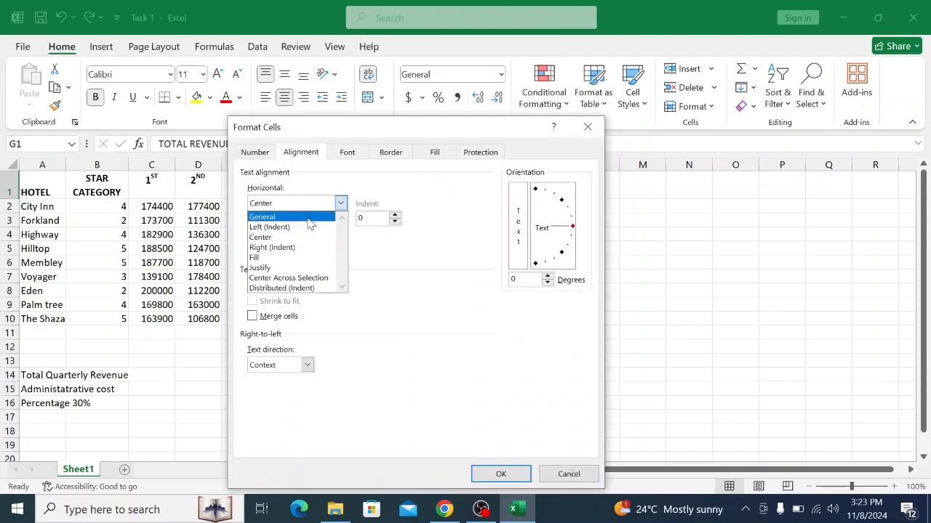
click(306, 214)
click(496, 475)
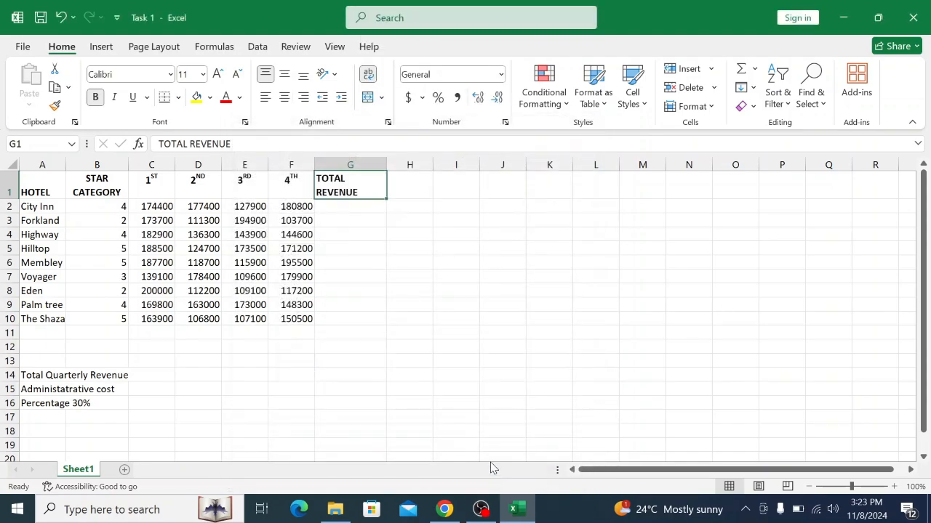
Check Figure 1 in the exam PDF and widen column G until TOTAL REVENUE fits on one line
click(455, 510)
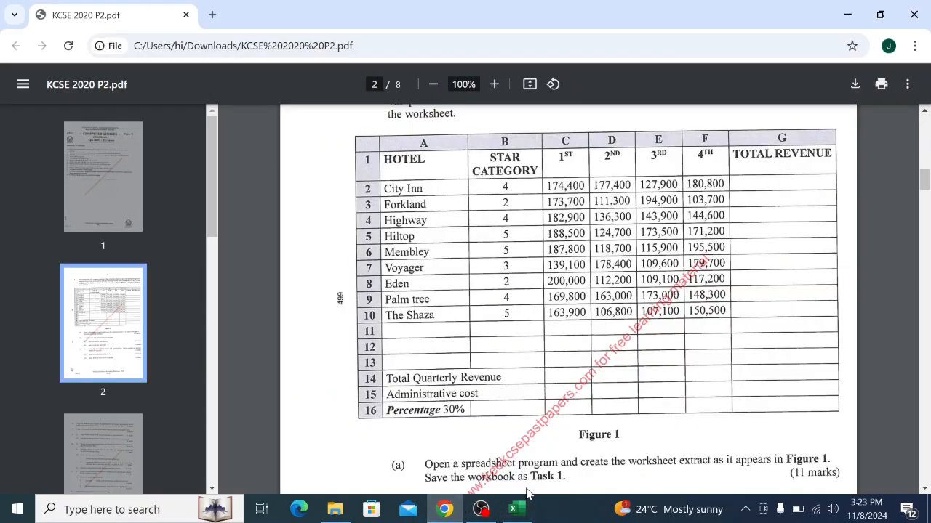
click(518, 509)
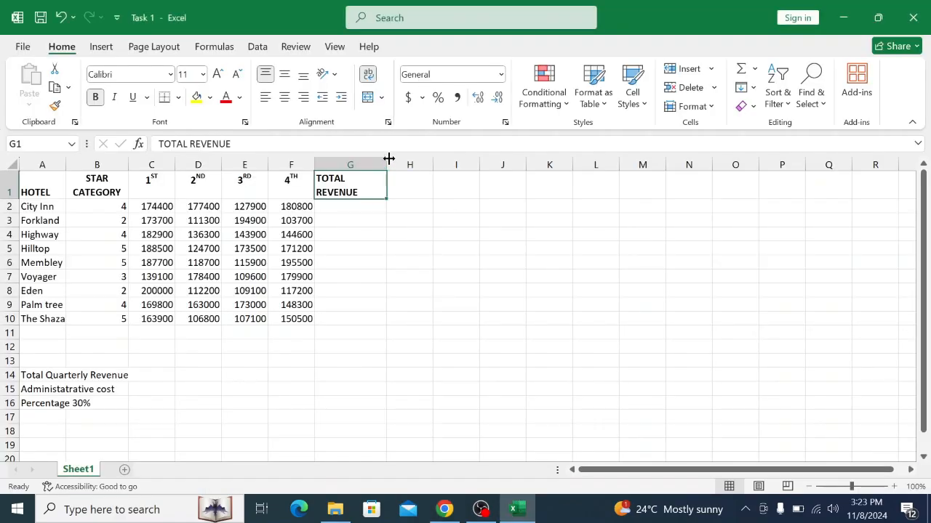
drag(389, 158, 411, 165)
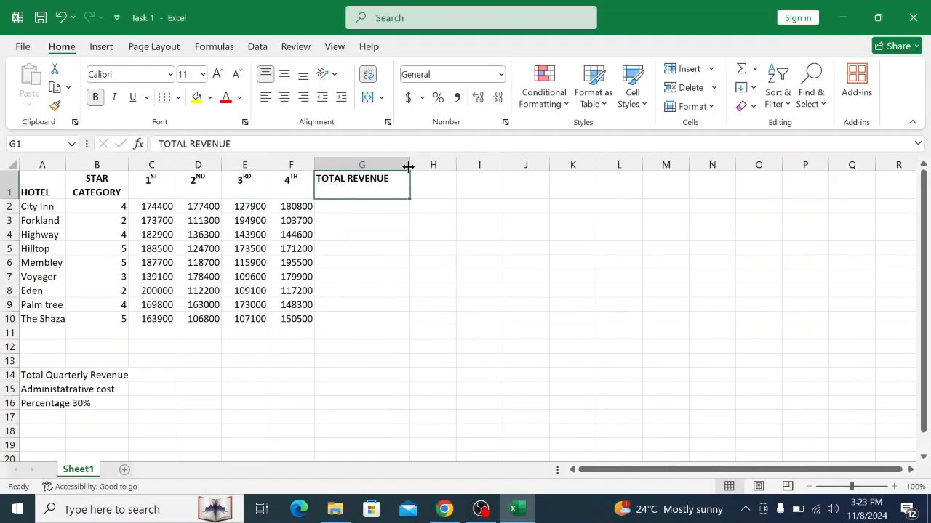
Center the TOTAL REVENUE heading in G1 horizontally and narrow column G to just fit the text
right_click(367, 192)
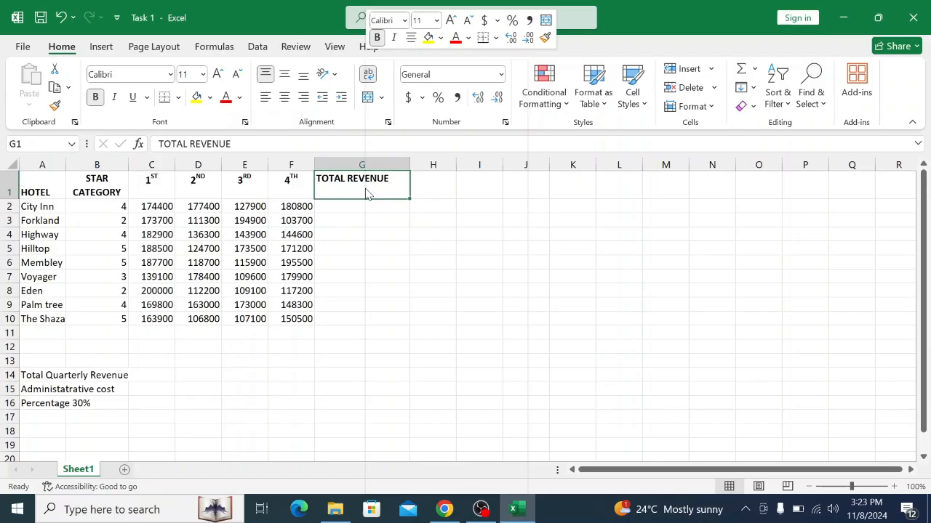
click(399, 433)
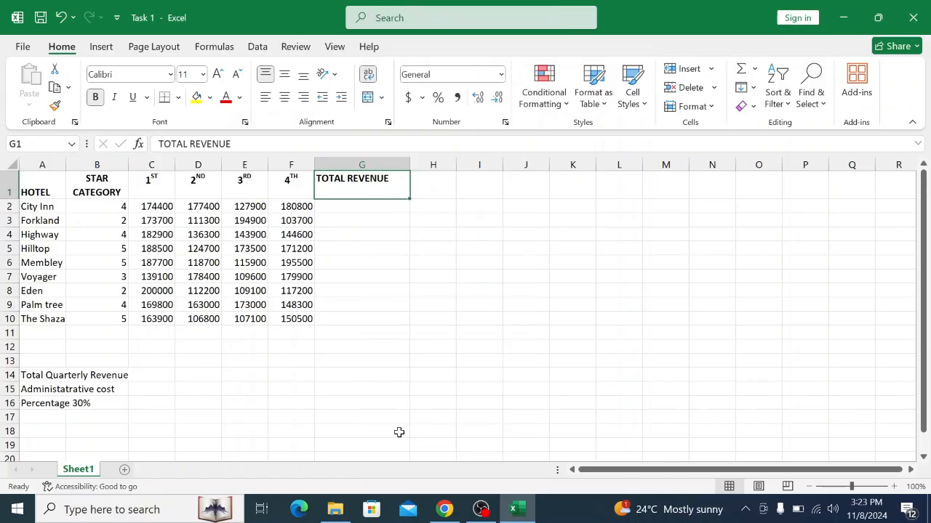
click(324, 203)
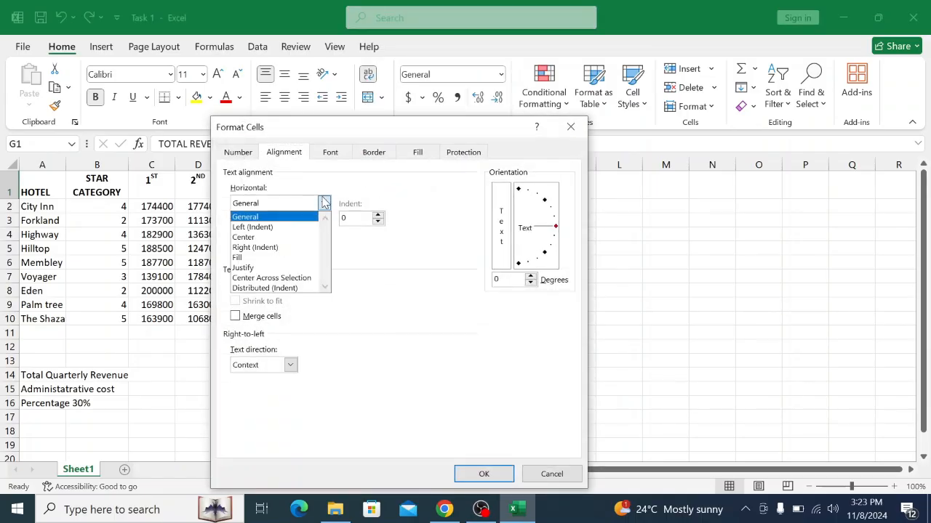
click(275, 240)
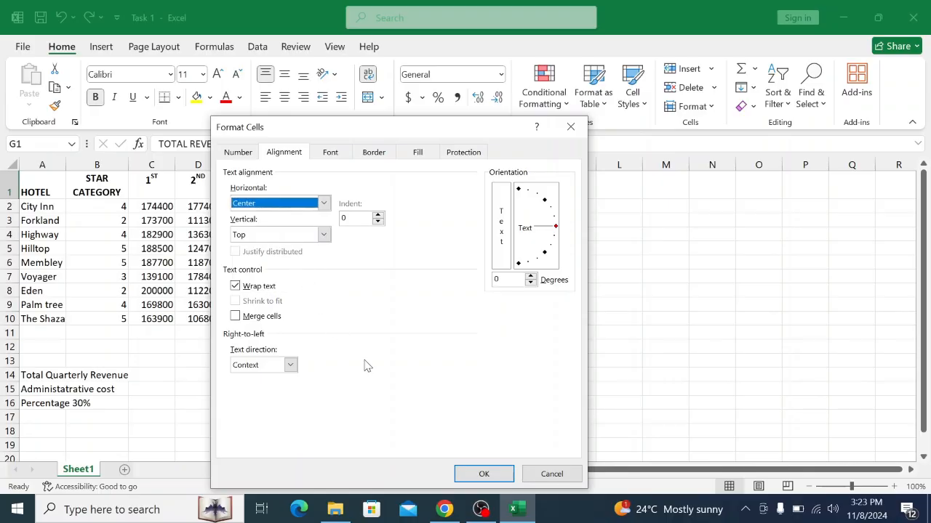
click(484, 474)
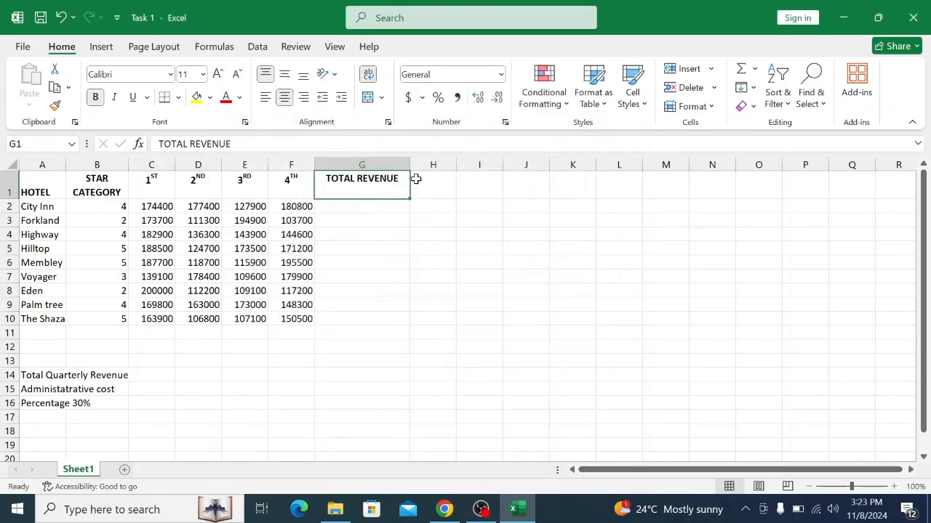
drag(410, 168, 403, 168)
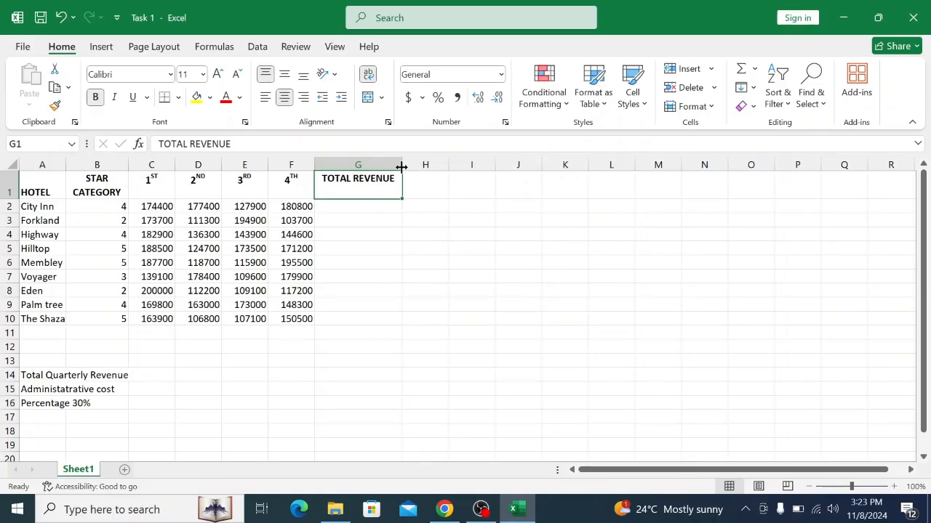
drag(401, 168, 390, 168)
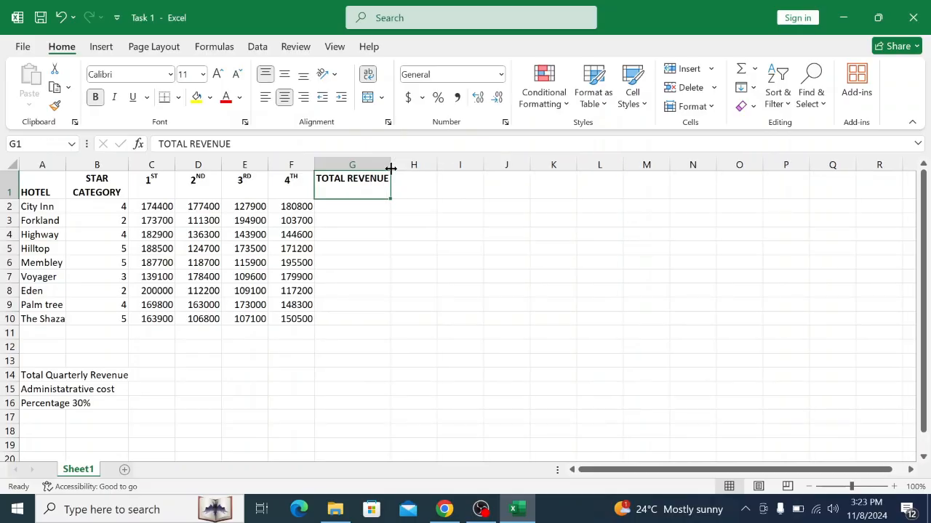
Check Figure 1 in the exam PDF, then set the HOTEL heading in A1 to Top vertical alignment with wrapped text
click(444, 509)
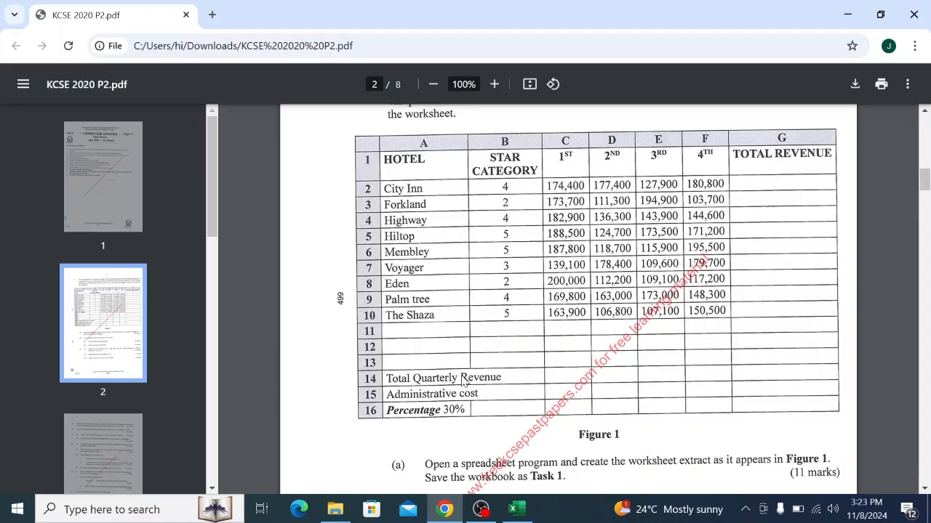
click(512, 509)
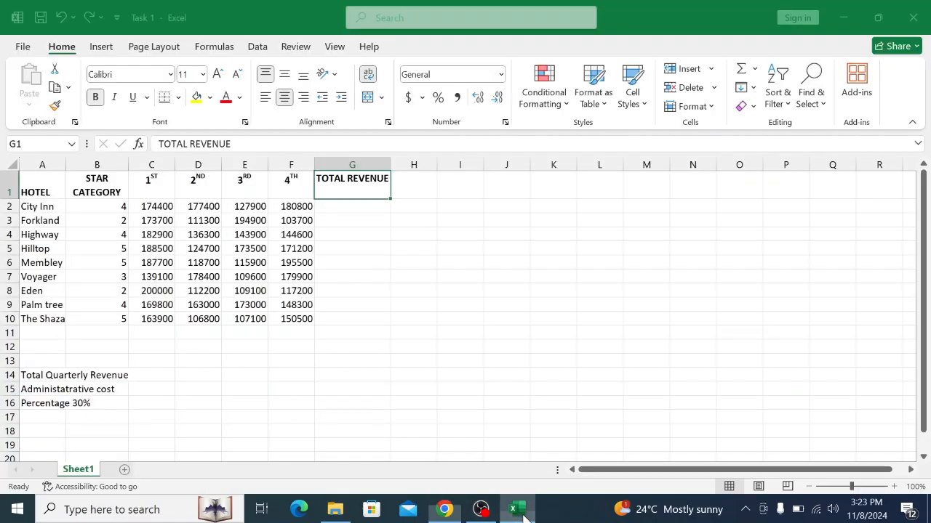
click(53, 194)
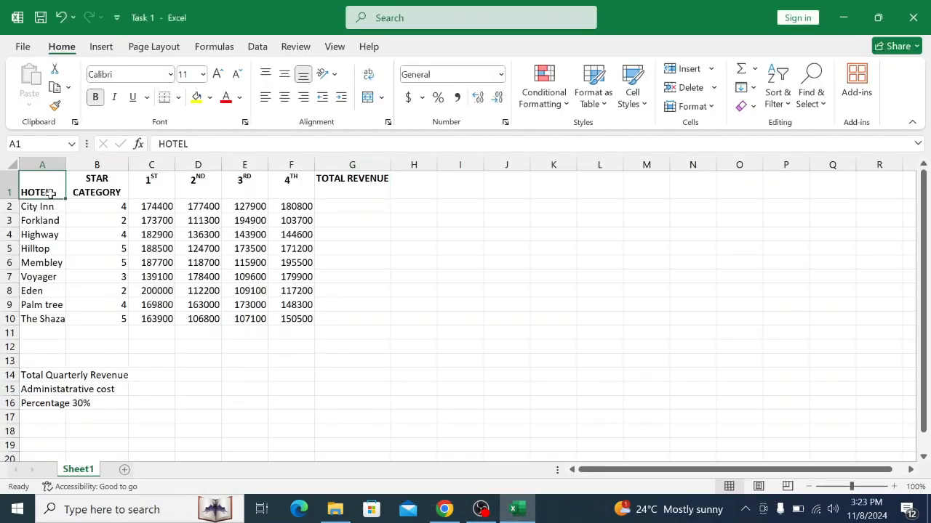
right_click(51, 193)
click(119, 429)
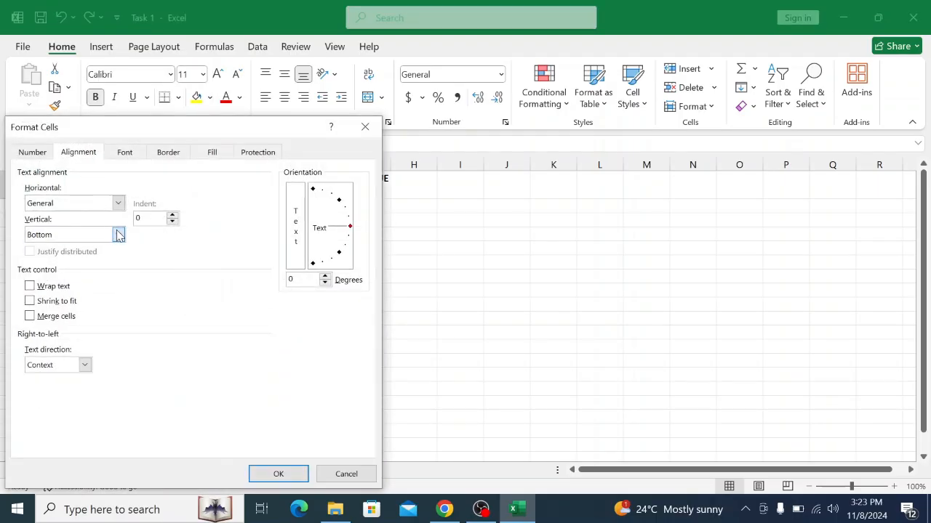
click(119, 235)
click(72, 249)
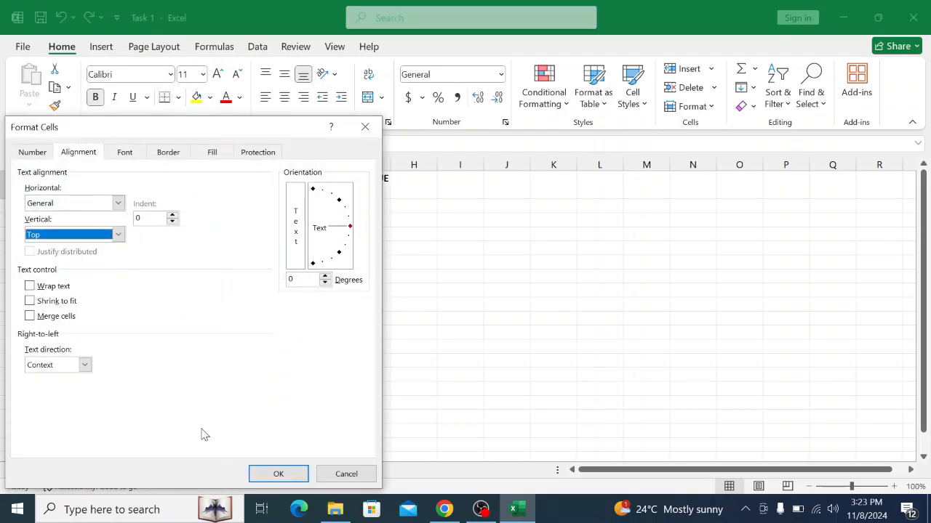
click(42, 287)
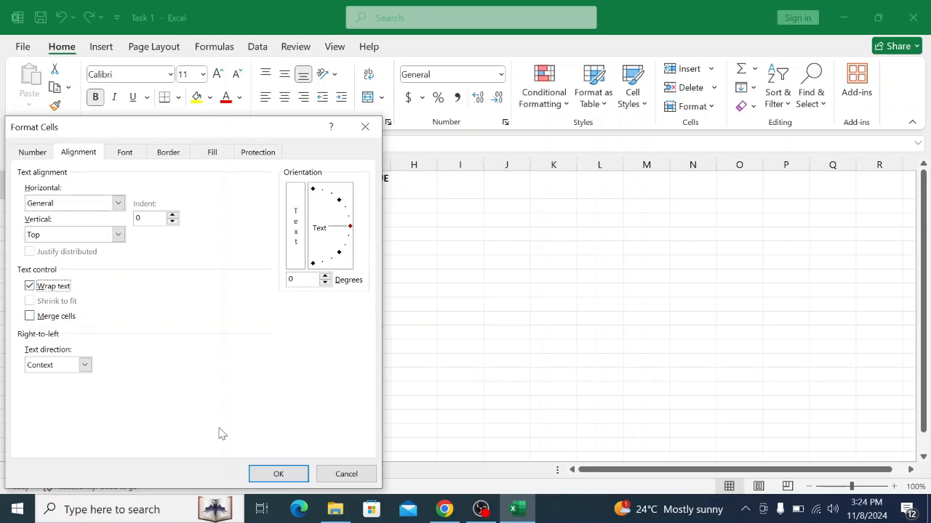
click(279, 474)
Check the HOTEL heading in Figure 1 and set A1's horizontal alignment to Left (Indent)
click(442, 509)
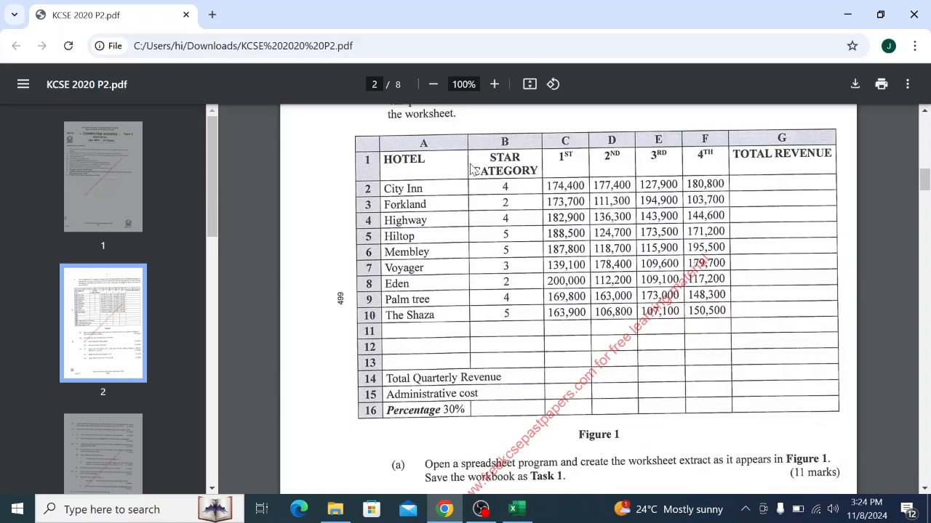
click(513, 509)
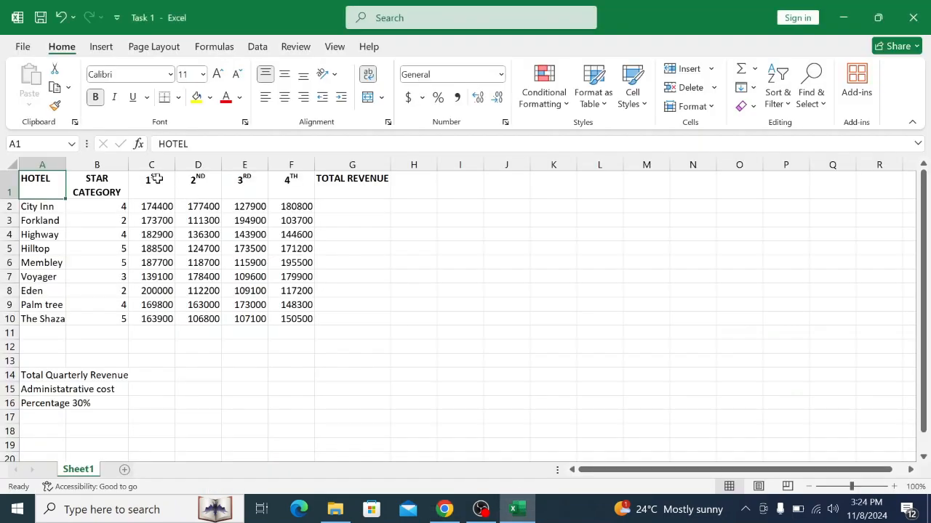
right_click(56, 189)
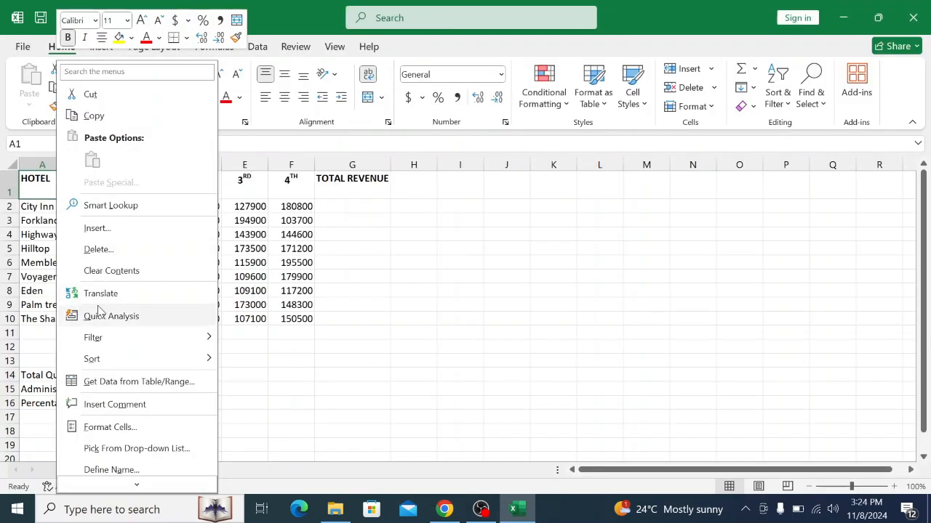
click(113, 428)
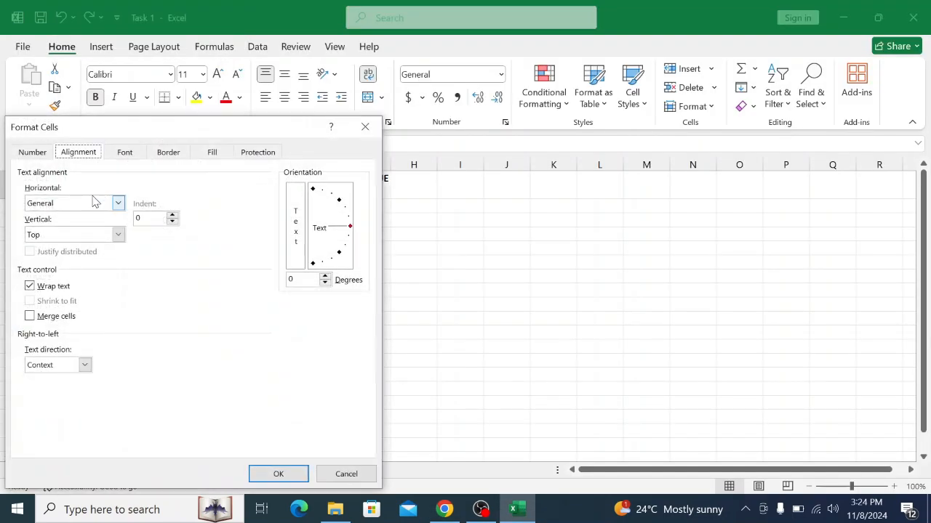
click(118, 204)
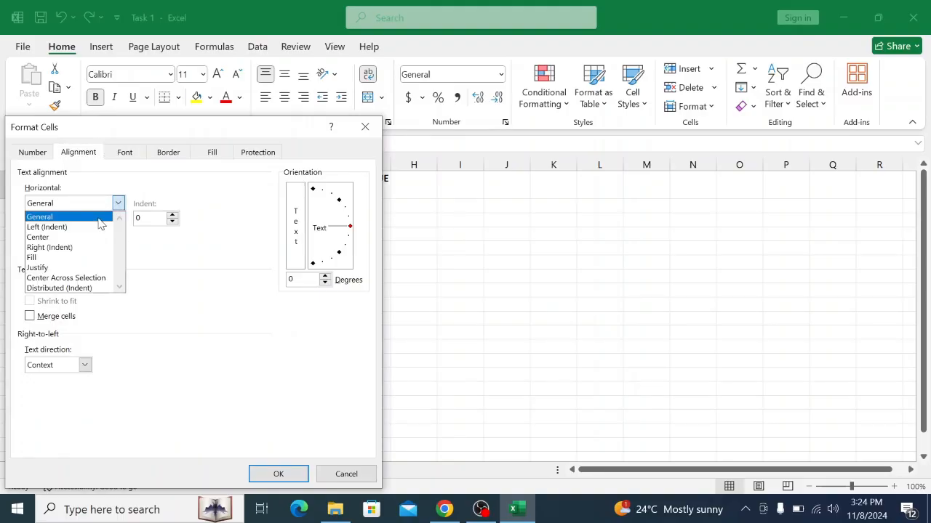
click(94, 228)
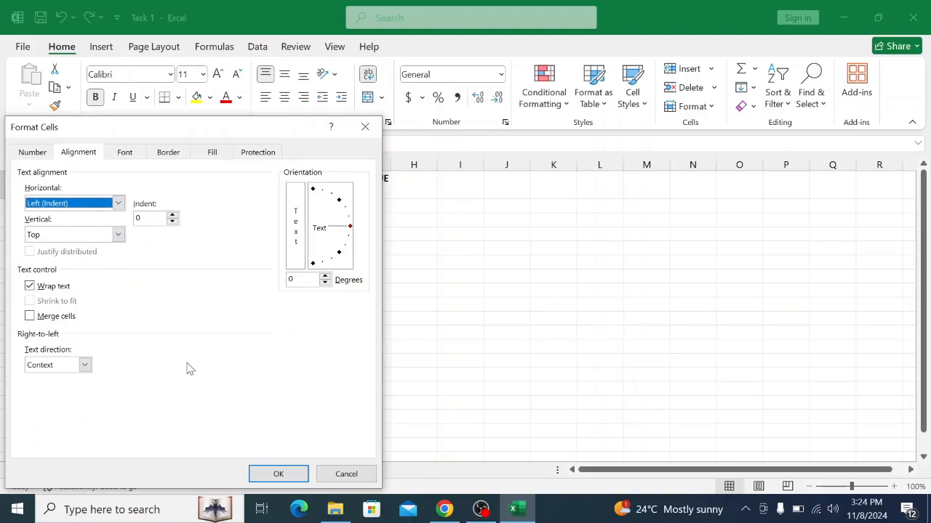
click(278, 475)
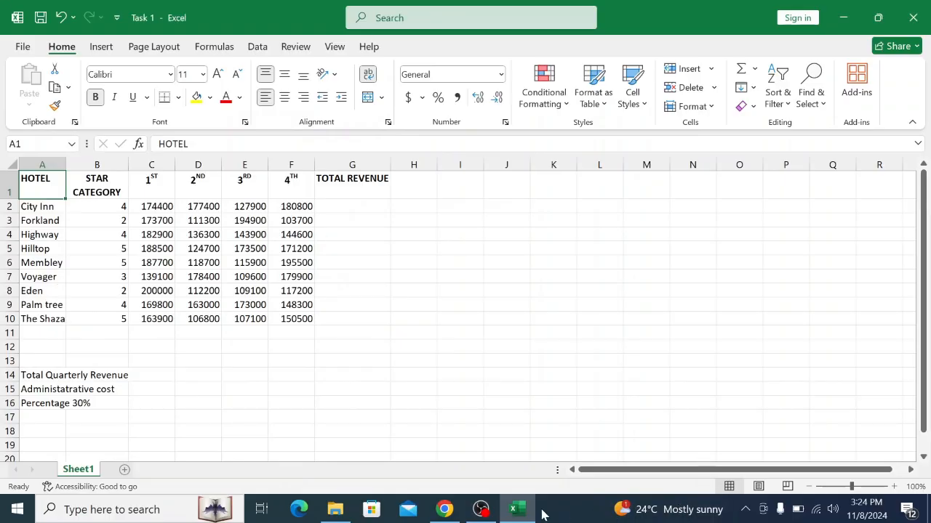
Compare the worksheet's headings, hotel names and star category alignment with Figure 1 in the exam PDF
click(444, 509)
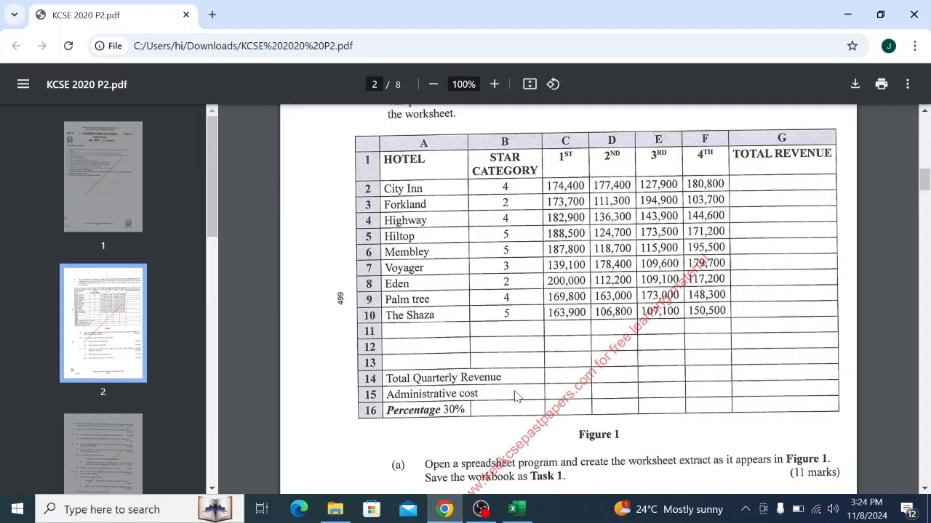
click(517, 509)
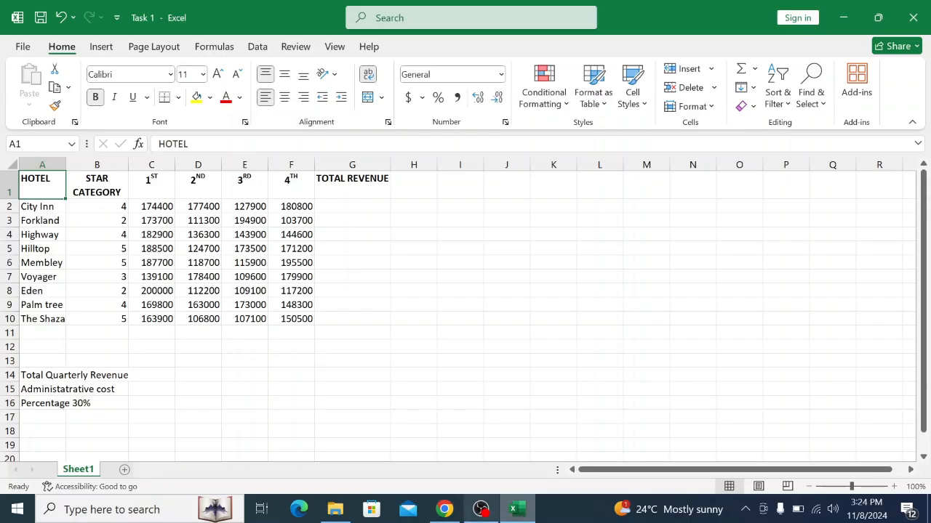
click(445, 508)
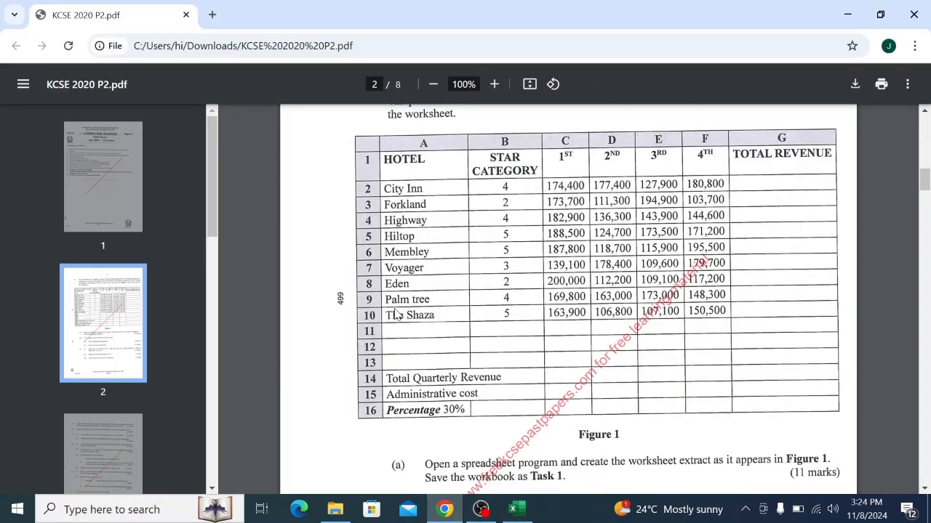
click(509, 508)
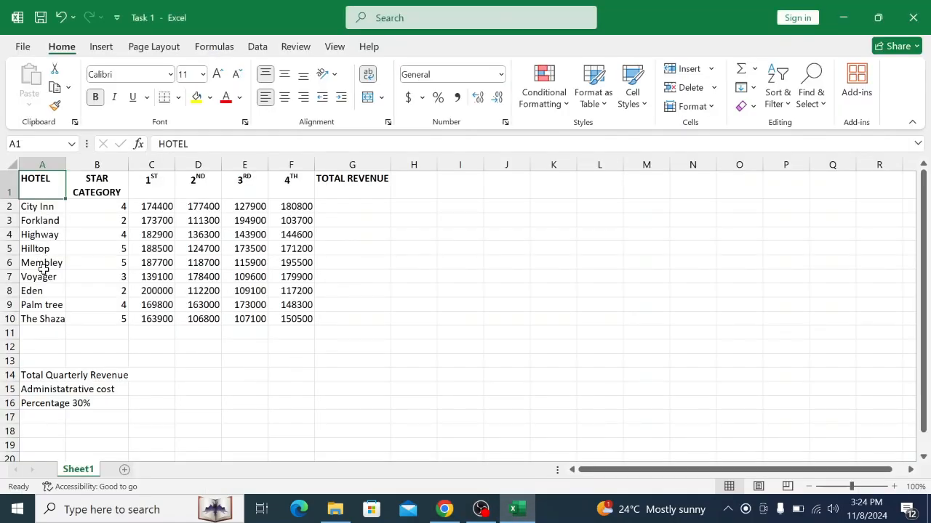
click(445, 509)
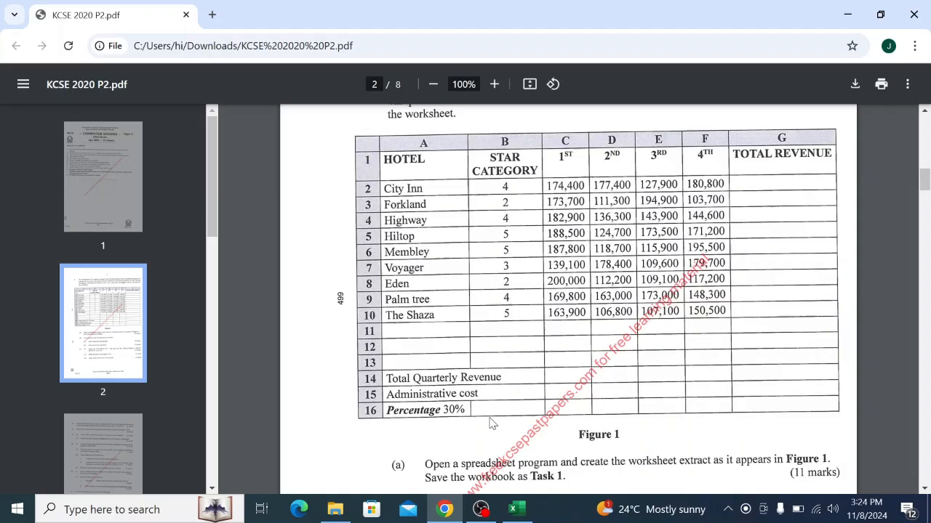
click(515, 510)
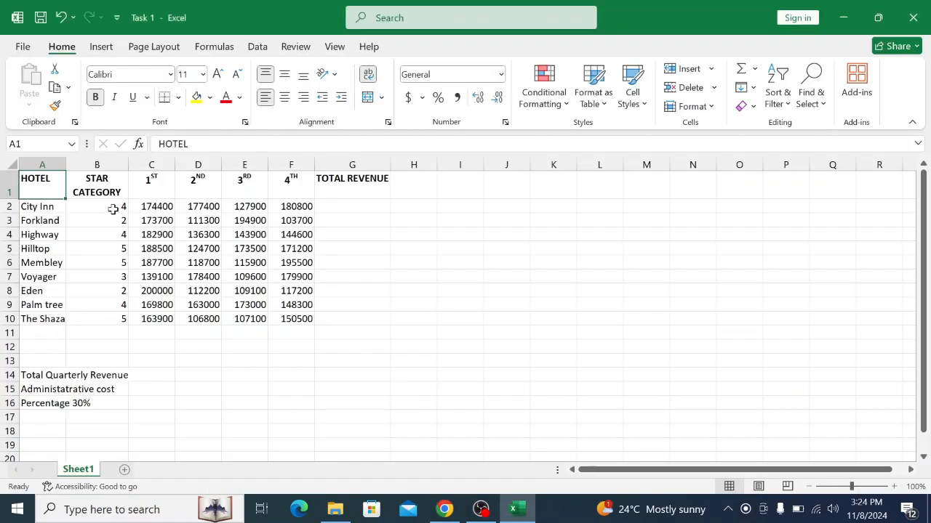
Set the vertical alignment of the star category values in B2:B10 to Center
drag(111, 209, 102, 317)
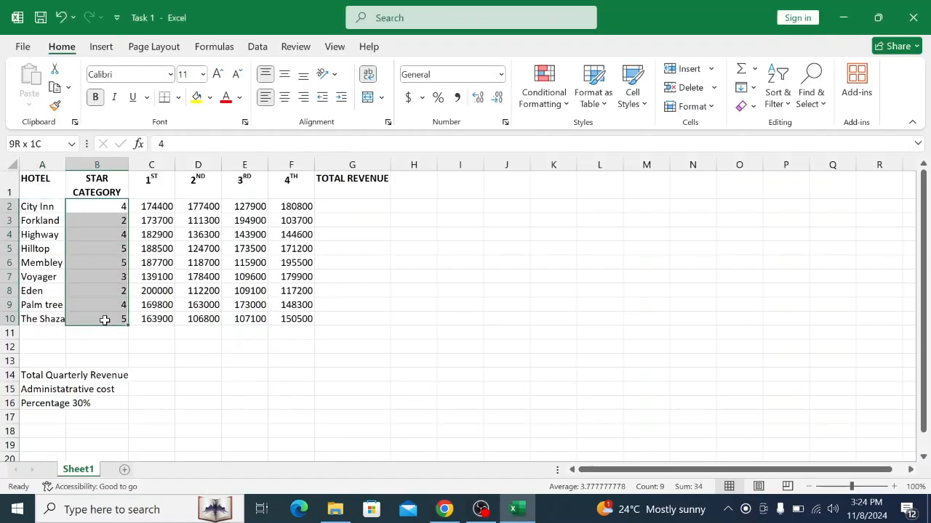
right_click(104, 269)
mouse_move(104, 268)
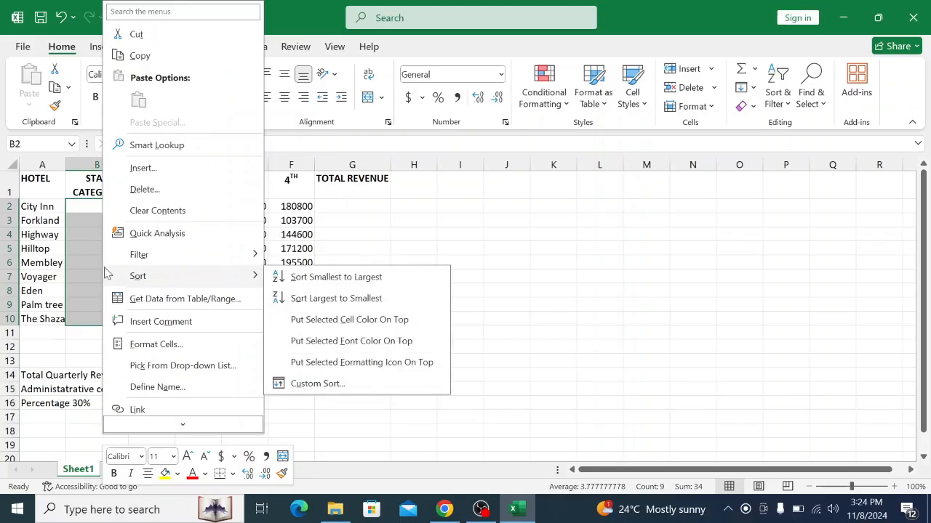
click(154, 344)
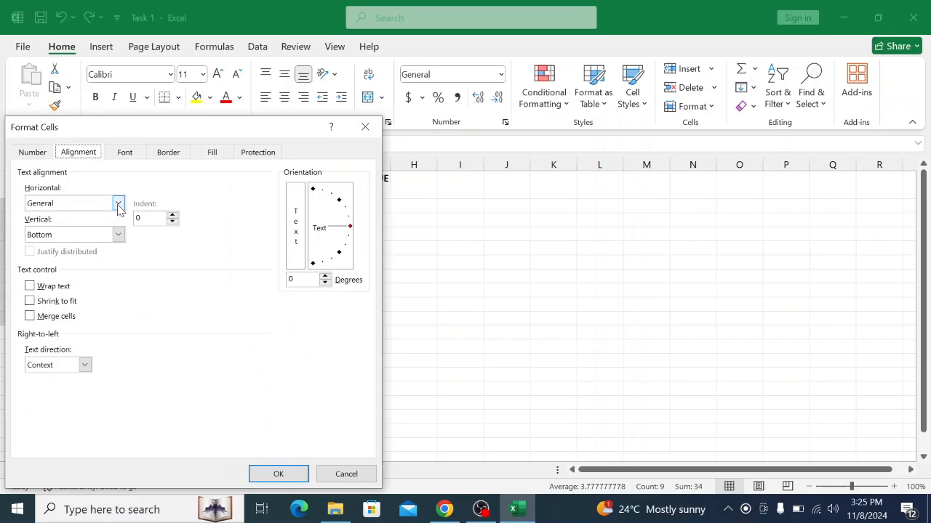
click(119, 236)
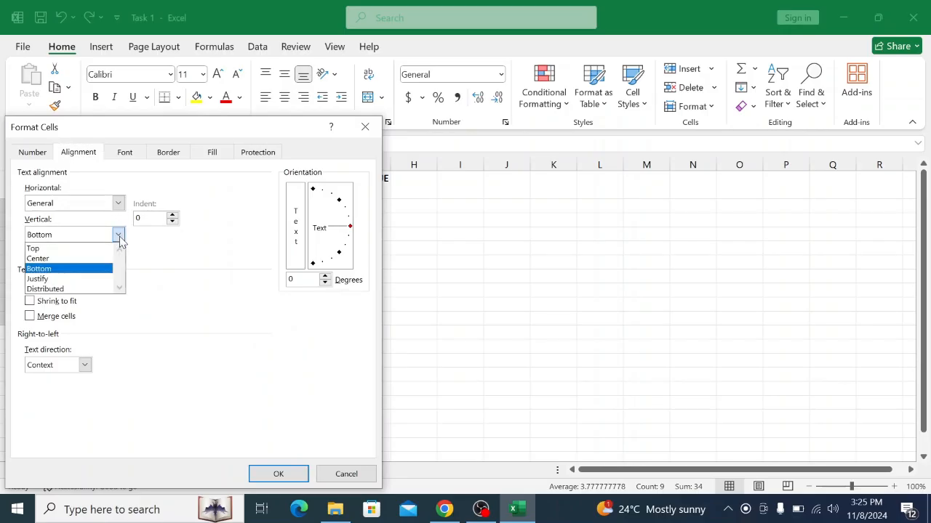
click(70, 260)
click(277, 478)
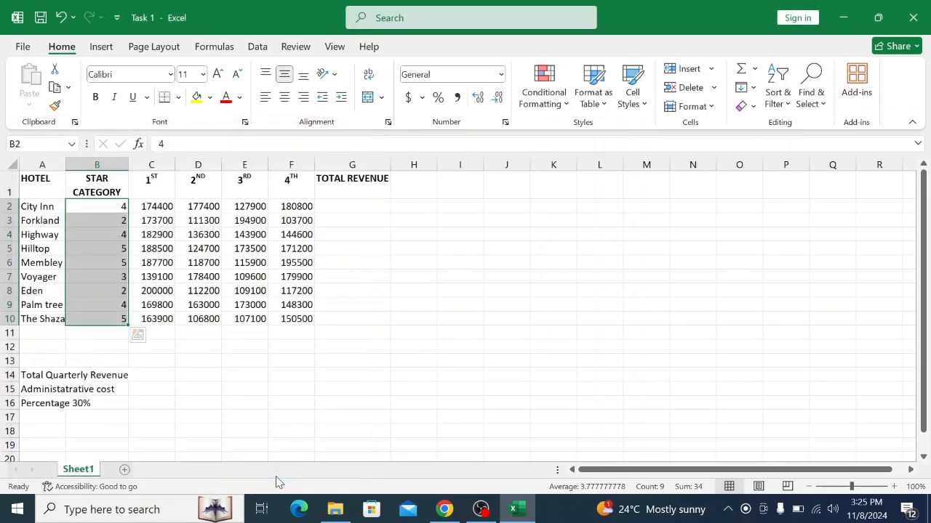
Set the star category values in B2:B10 to Top vertical alignment and Center horizontal alignment
right_click(88, 207)
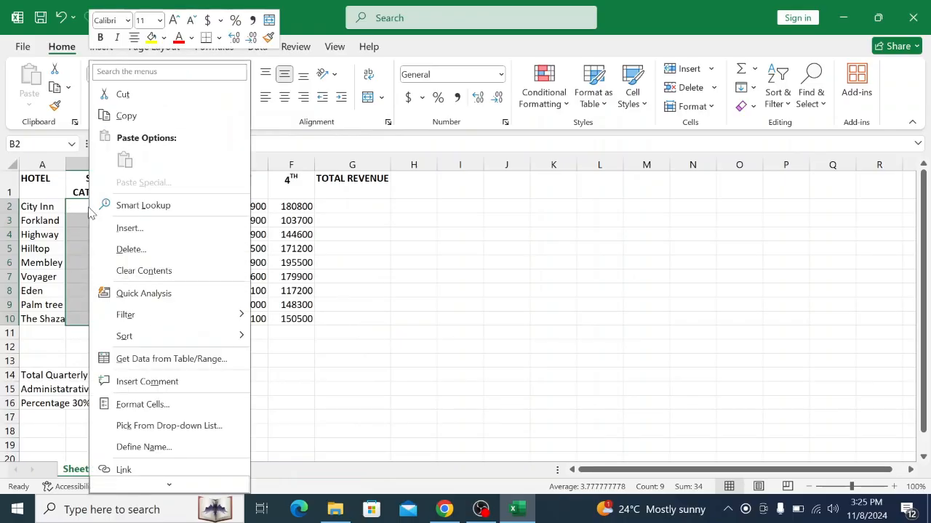
click(134, 404)
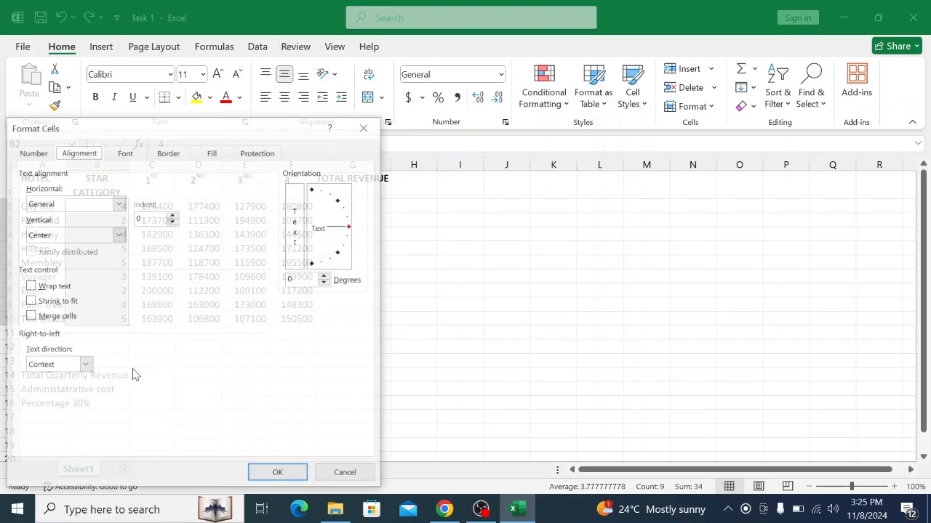
click(118, 235)
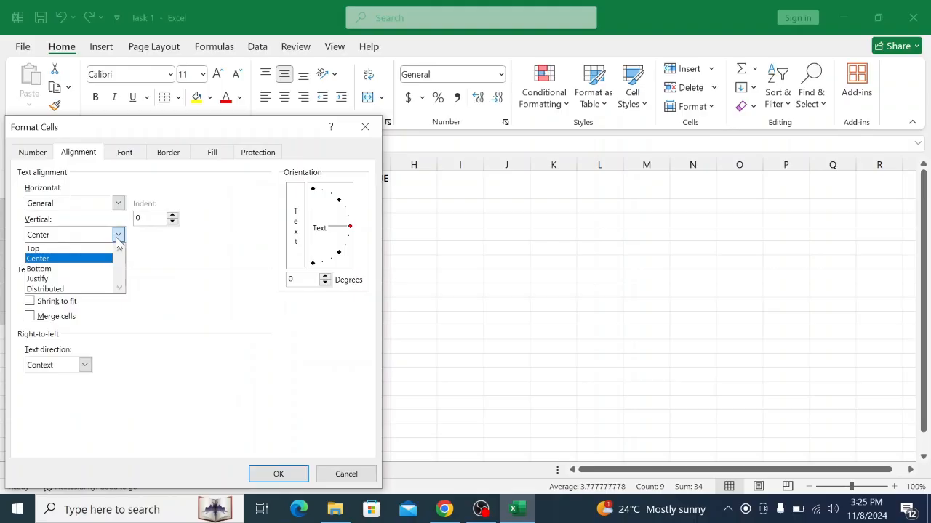
click(84, 249)
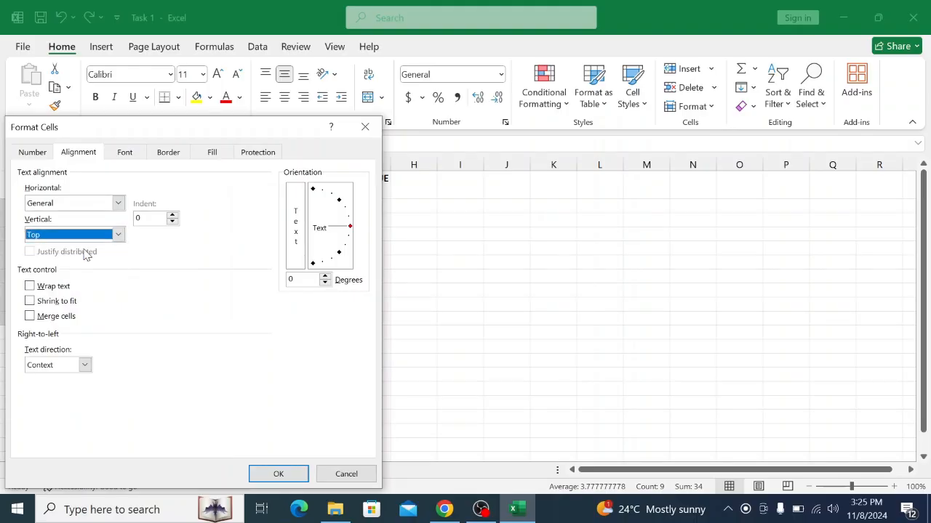
click(118, 203)
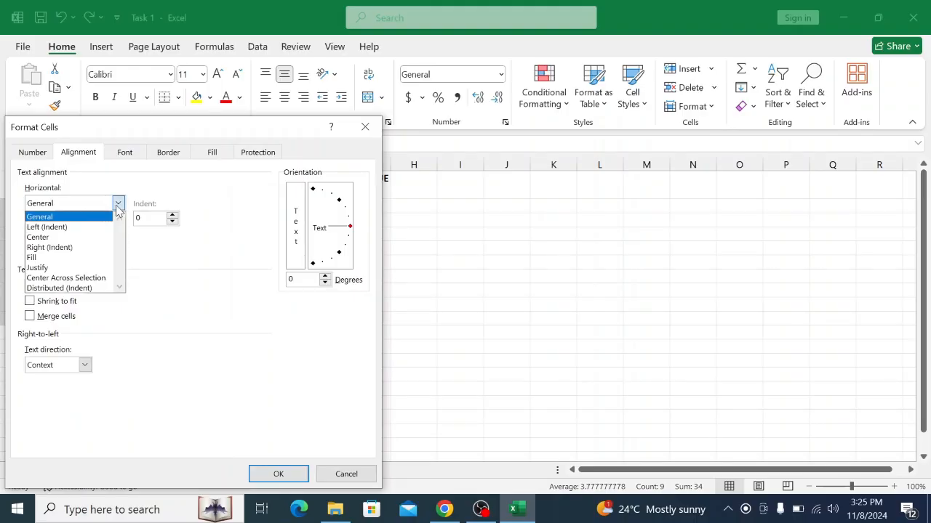
click(51, 237)
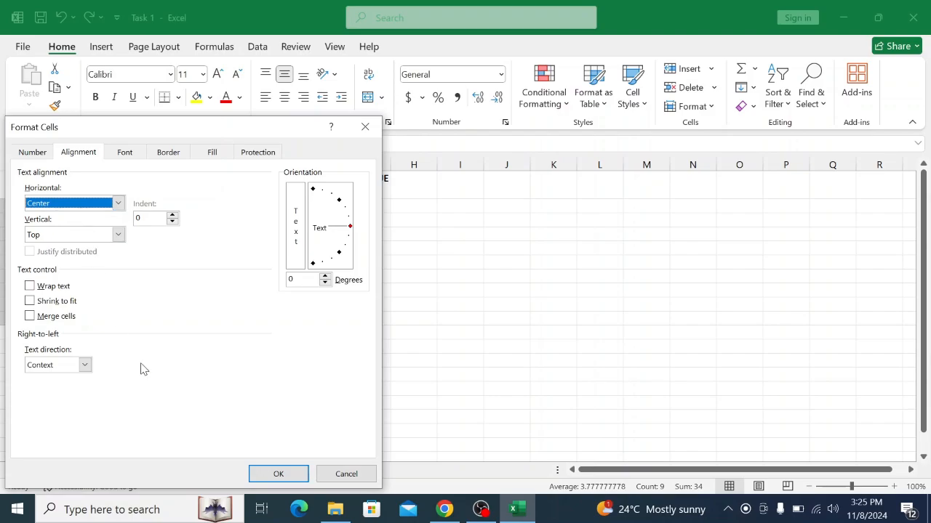
click(282, 475)
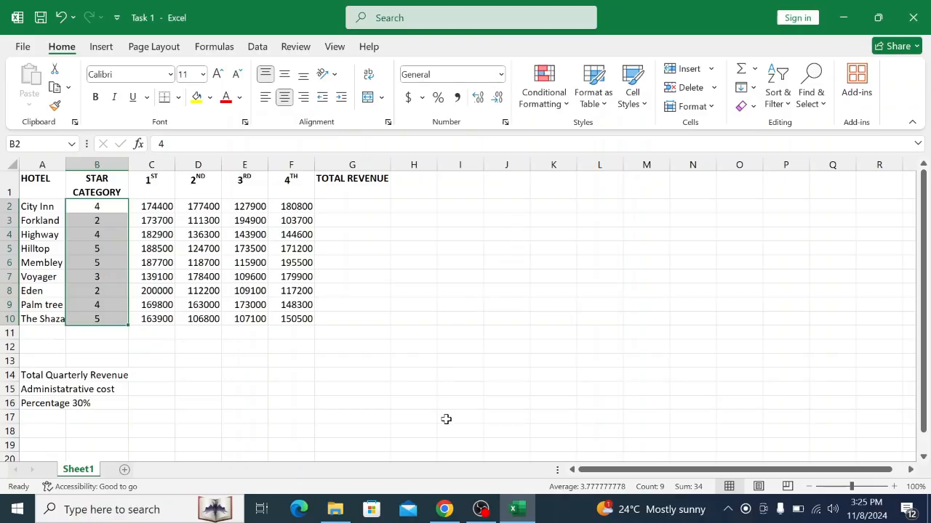
Check the revenue figures in Figure 1 and format C2:F10 as Number with a 1000 separator and no decimal places
click(443, 509)
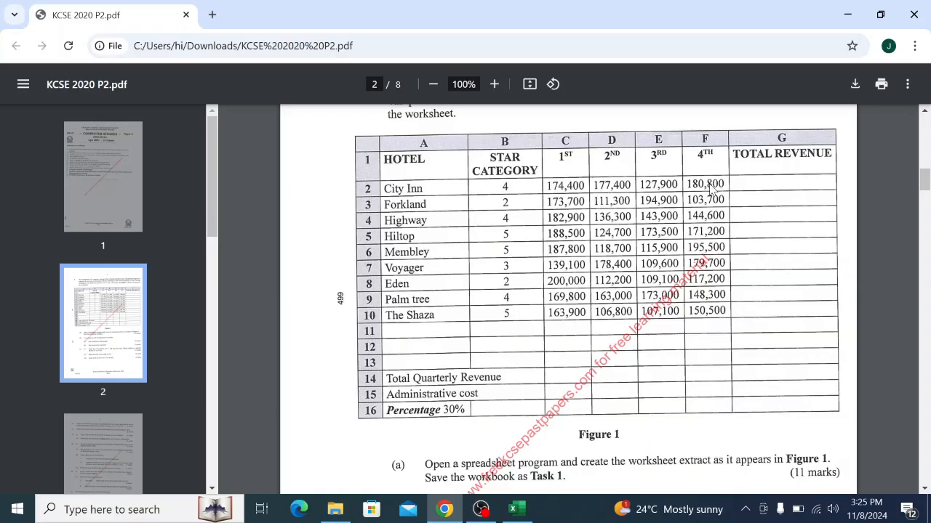
click(528, 512)
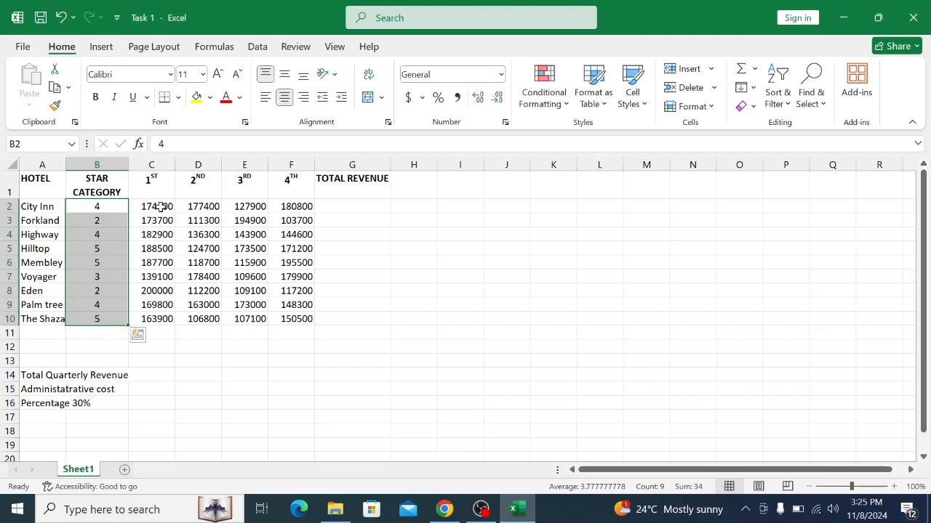
drag(159, 208, 274, 312)
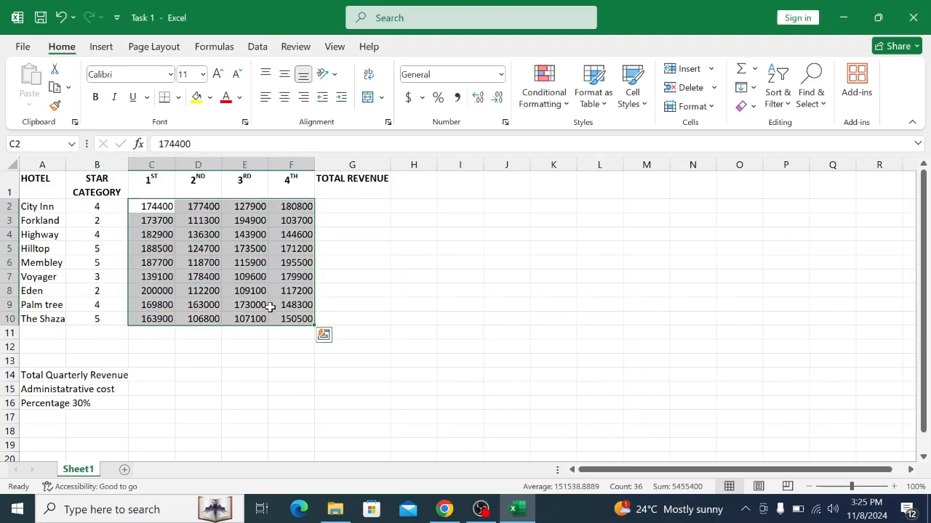
right_click(274, 311)
click(313, 344)
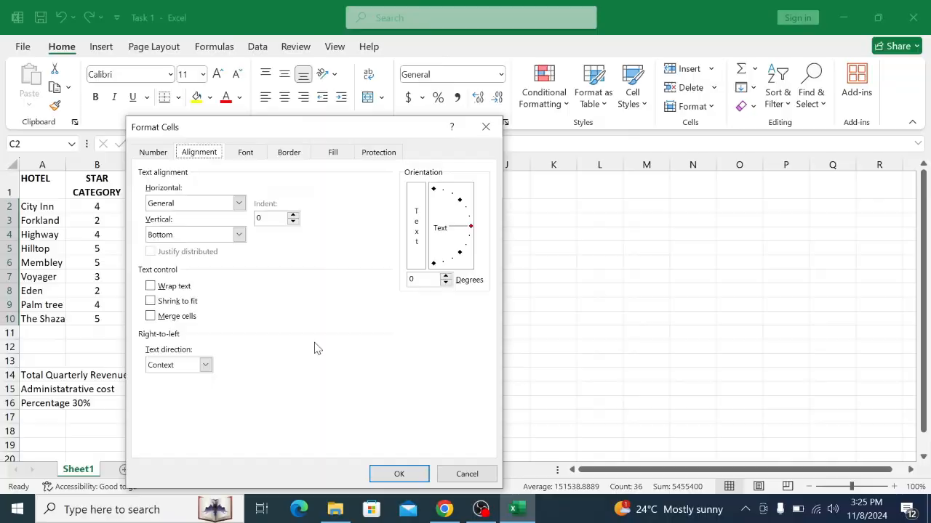
click(154, 152)
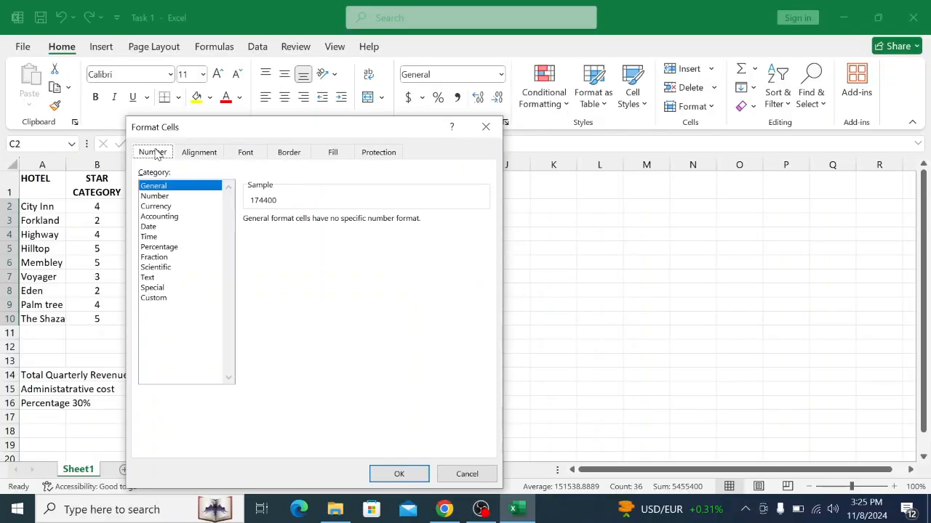
click(161, 196)
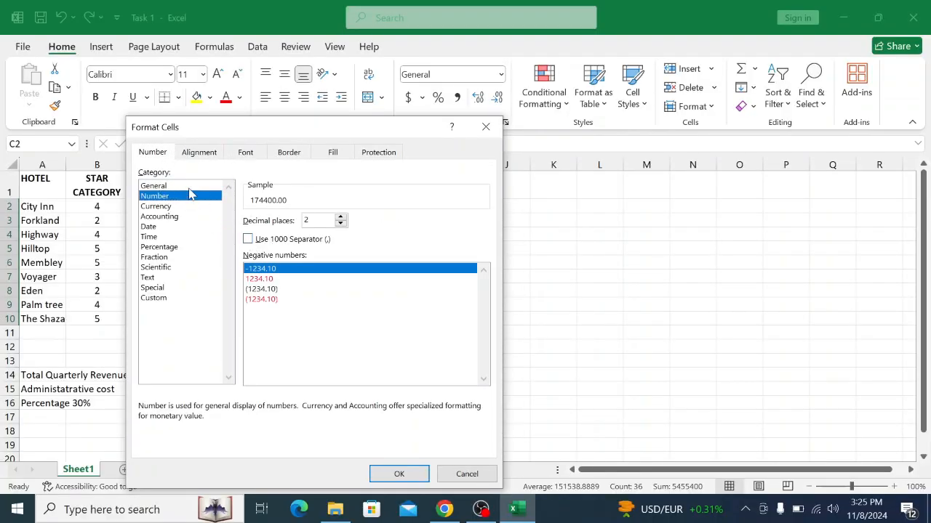
click(248, 240)
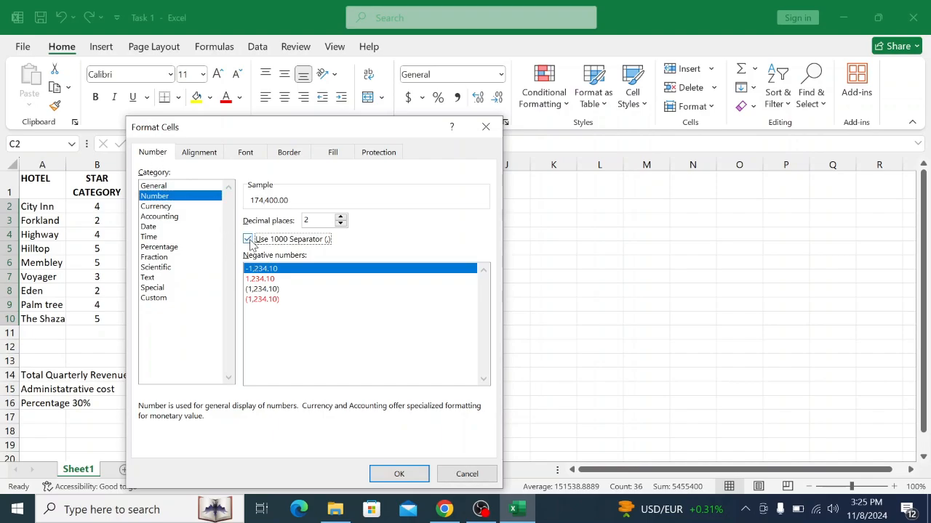
click(317, 219)
key(BackSpace)
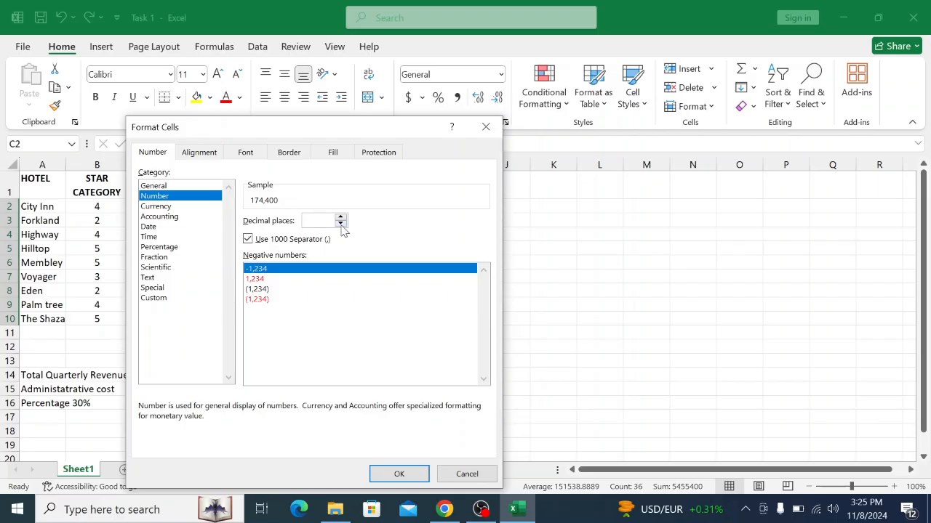
click(399, 474)
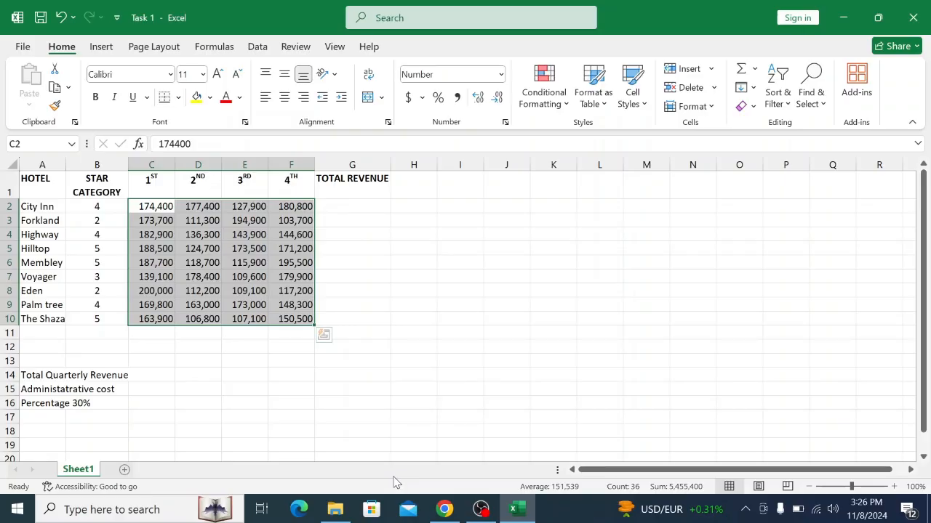
Set the horizontal alignment of the revenue figures in C2:F10 to Center and compare them with Figure 1 in the exam PDF
right_click(269, 264)
click(313, 345)
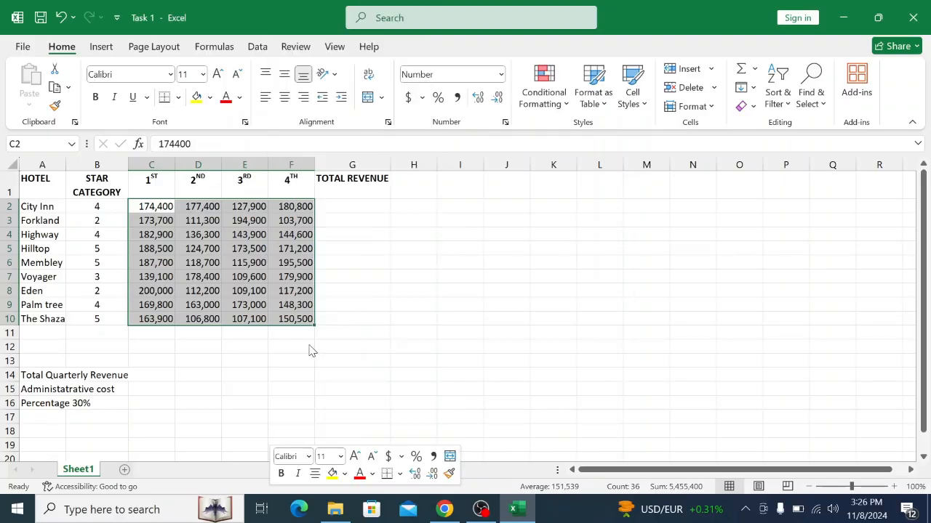
click(193, 155)
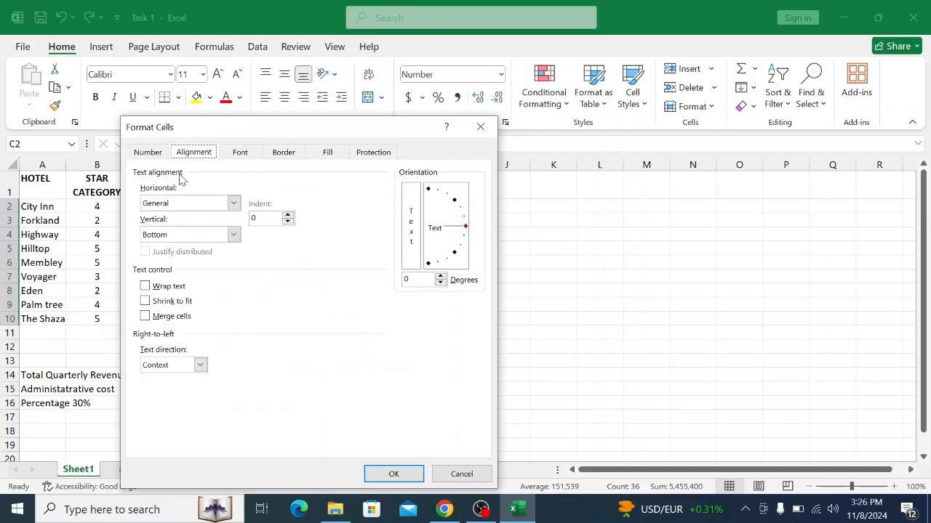
click(233, 203)
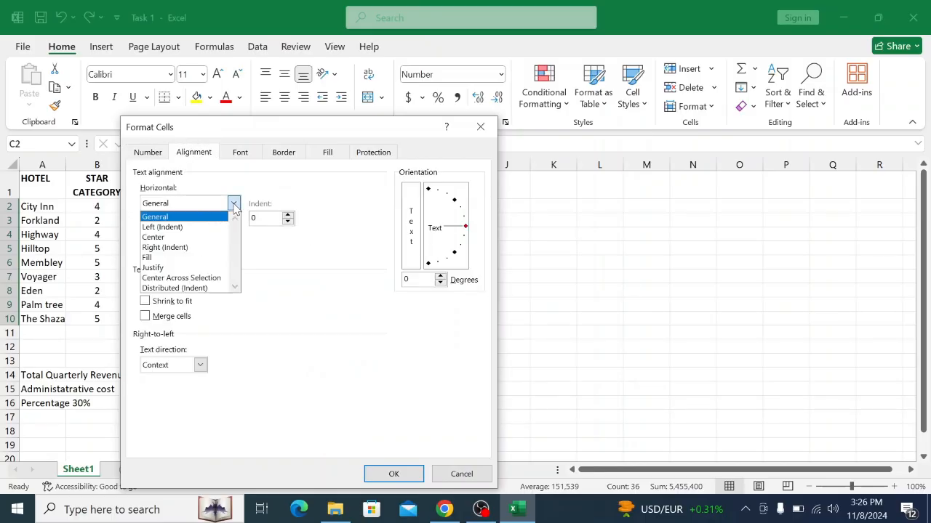
click(161, 237)
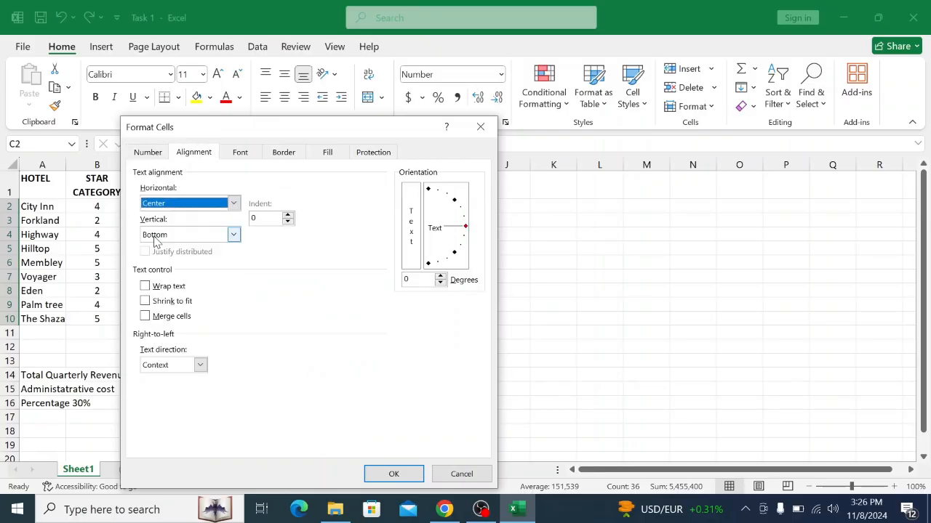
click(394, 474)
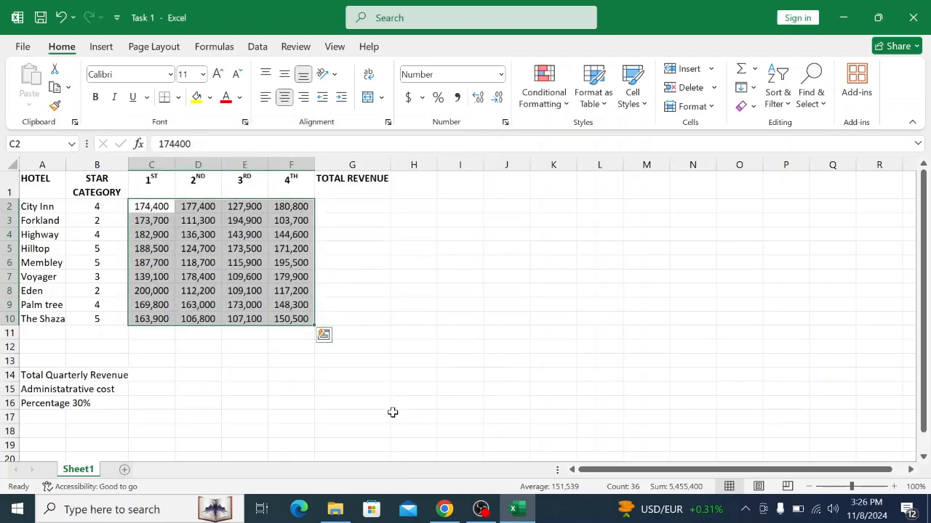
click(443, 510)
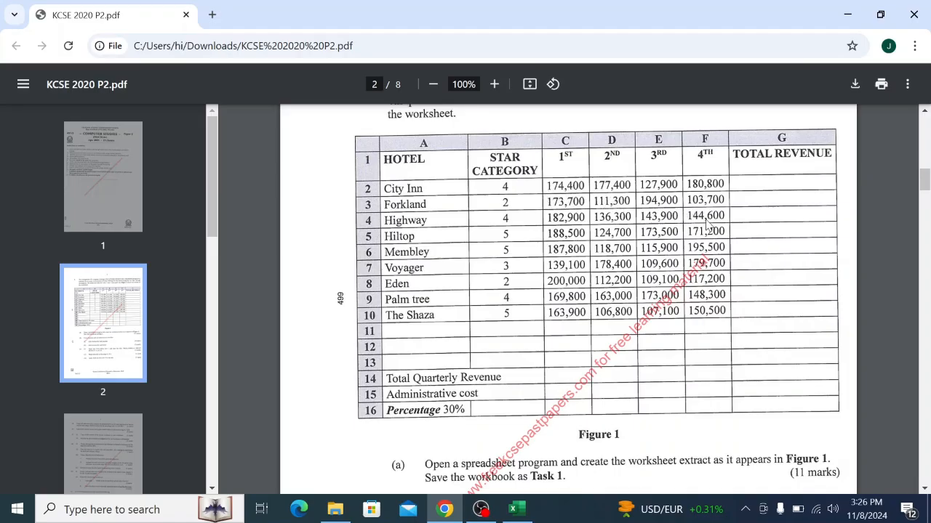
click(513, 510)
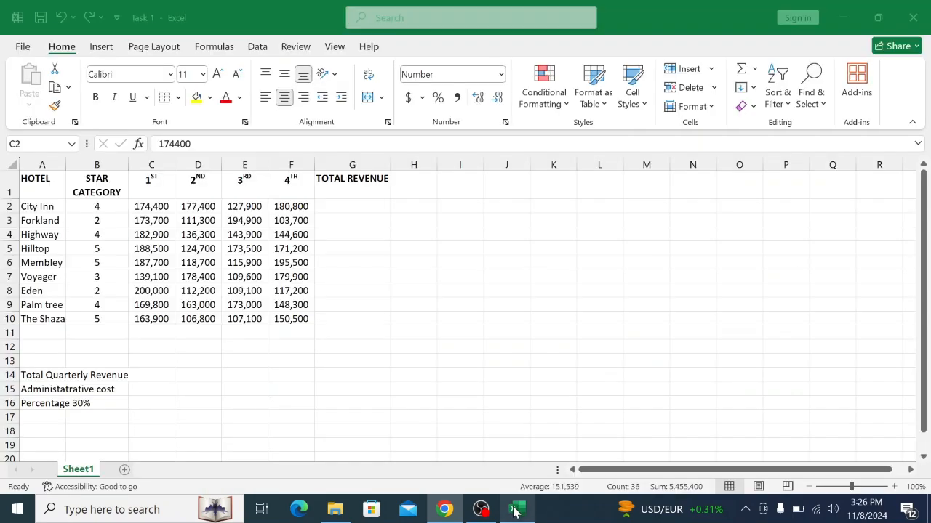
text(174,400	177,400	127,900	180,800 173,700	111,300	194,900	103,700 182,900	136,300	143,900	144,600 188,500	124,700	173,500	171,200 187,700	118,700	115,900	195,500 139,100	178,400	109,600	179,900 200,000	112,200	109,100	117,200 169,800	163,000	173,000	148,300 163,900	106,800	107,100	150,500)
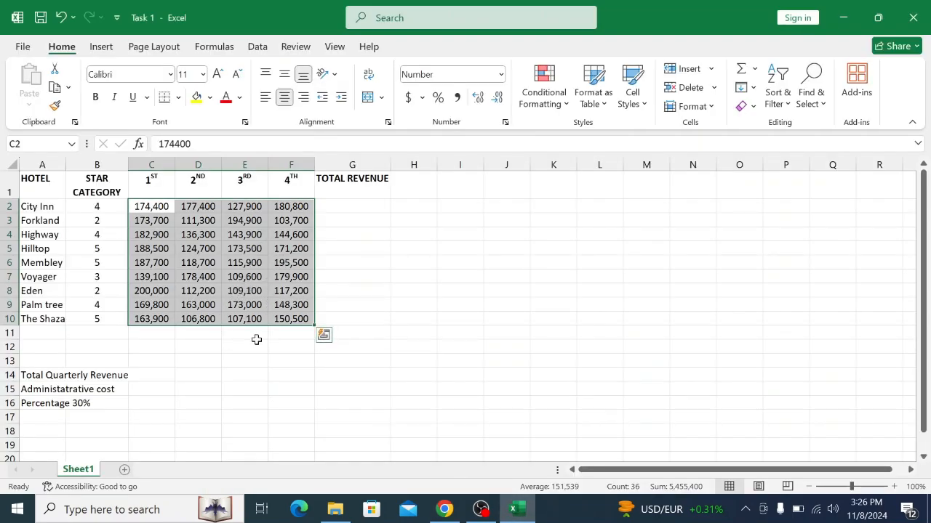
click(258, 345)
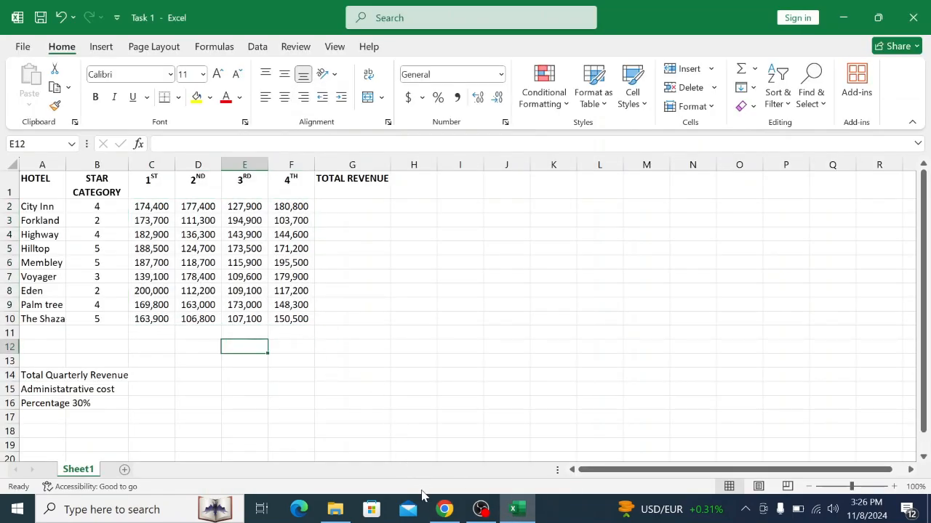
Check the summary rows in Figure 1 and merge cells A14:B14 holding the Total Quarterly Revenue label
click(445, 509)
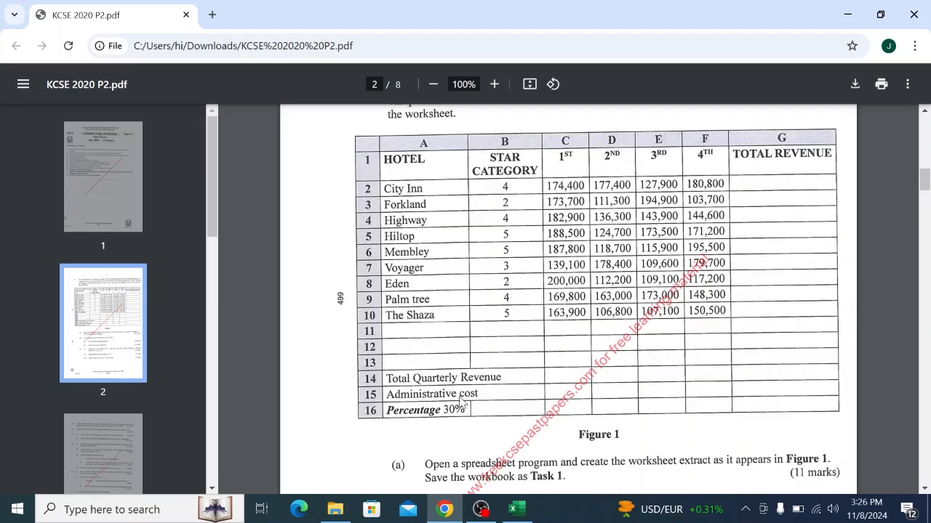
click(515, 509)
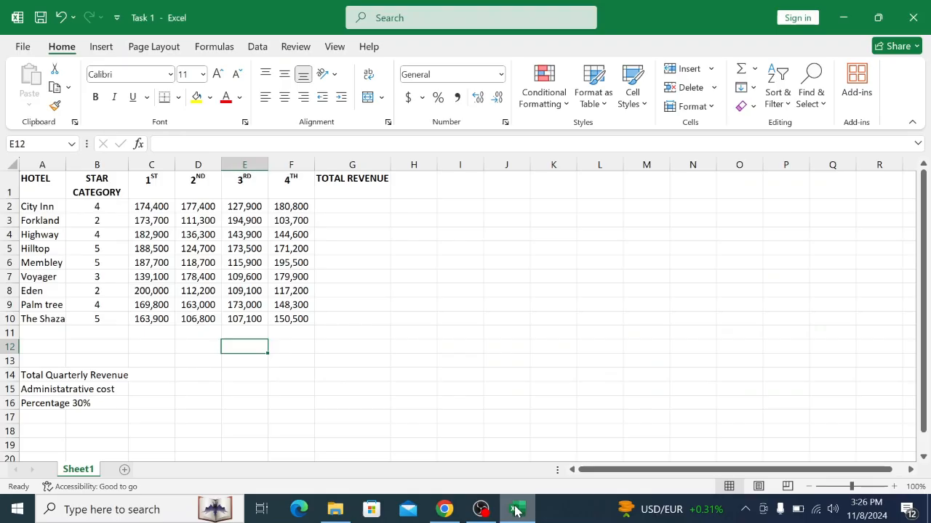
drag(48, 376, 99, 375)
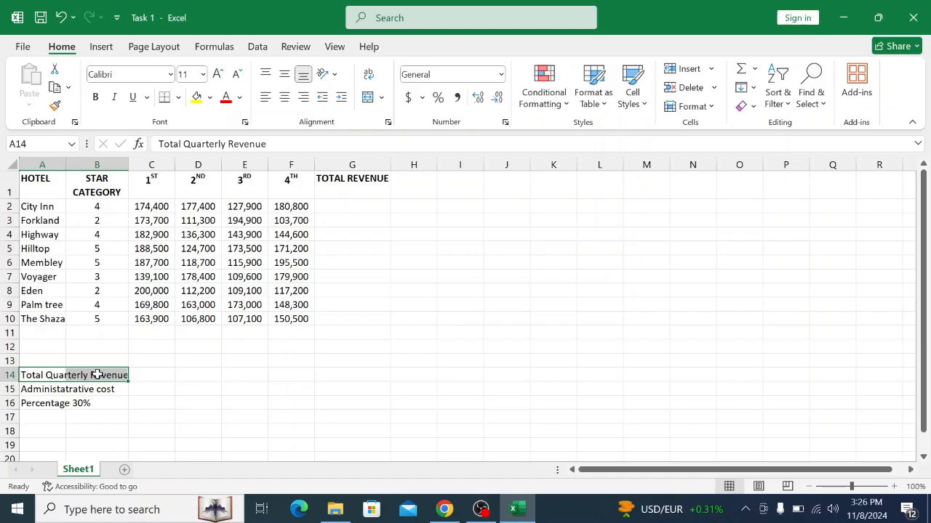
right_click(96, 373)
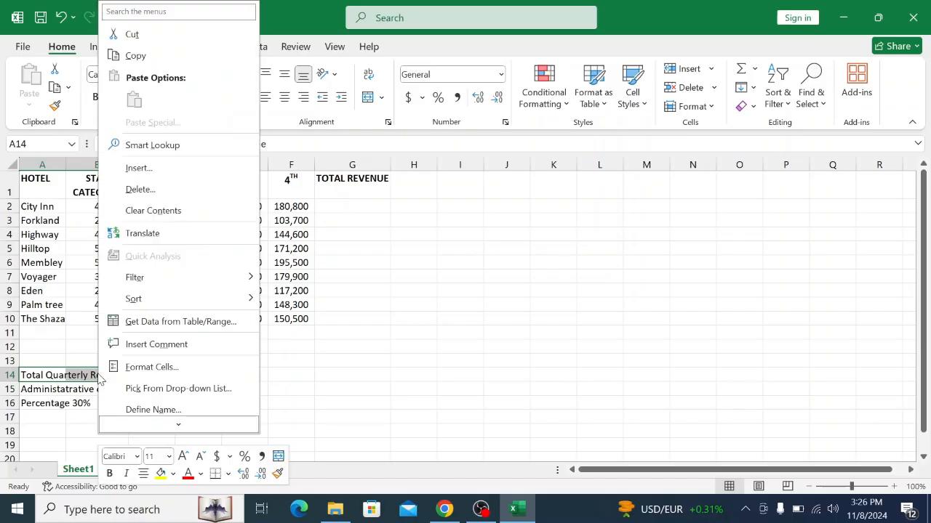
click(167, 370)
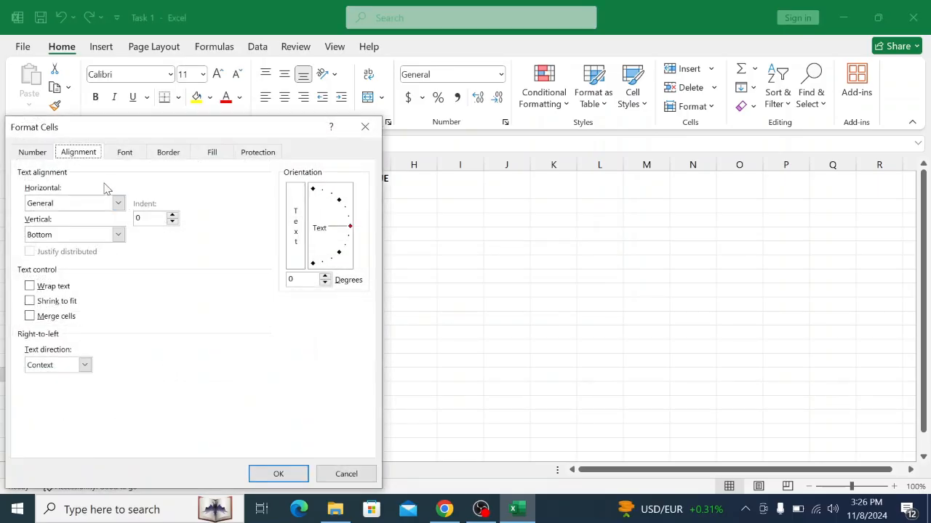
click(42, 317)
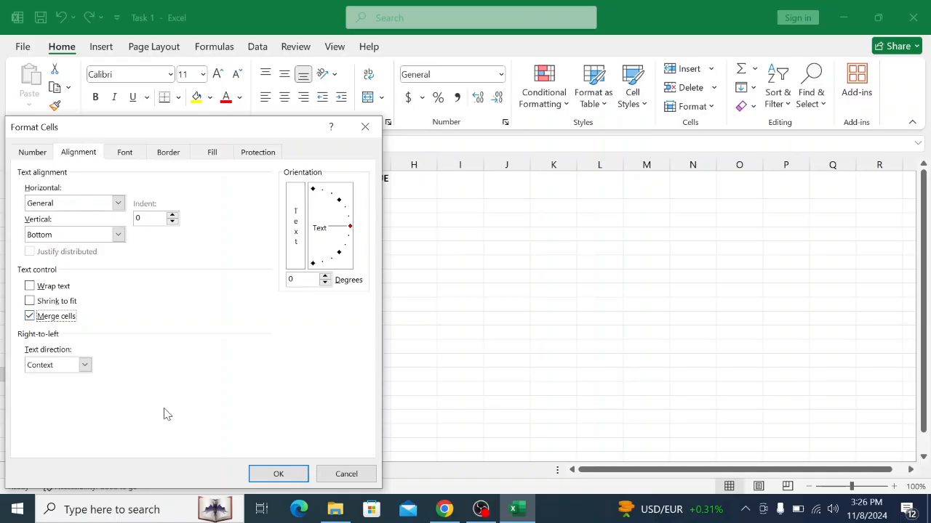
click(275, 474)
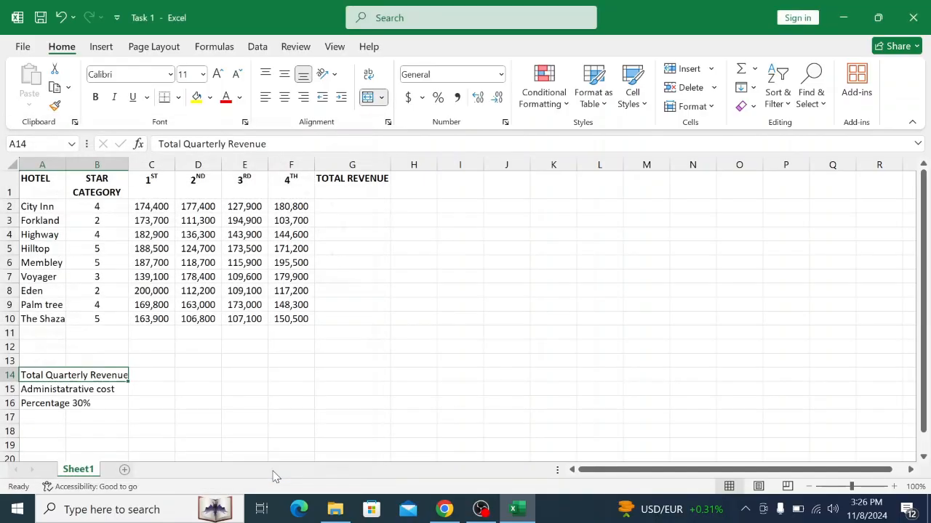
click(166, 374)
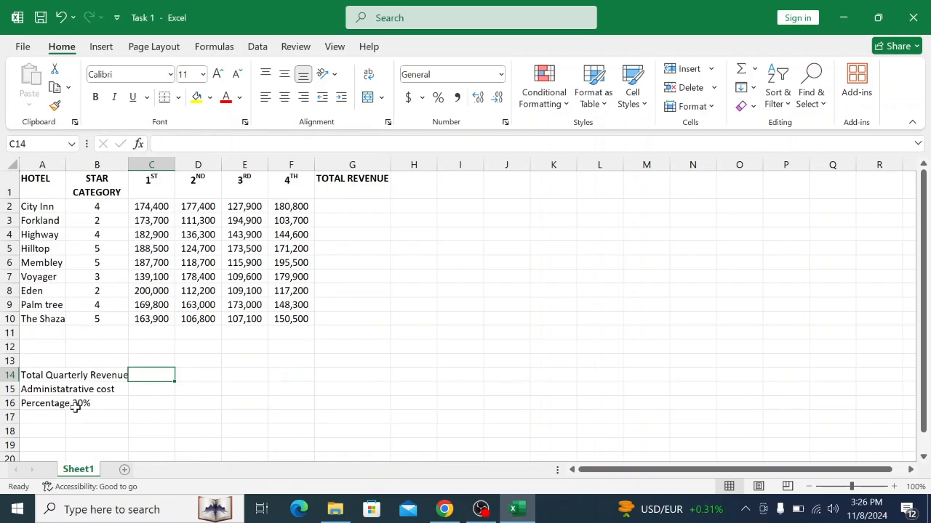
Merge cells A15:B15 holding the administrative cost label
drag(34, 392, 97, 391)
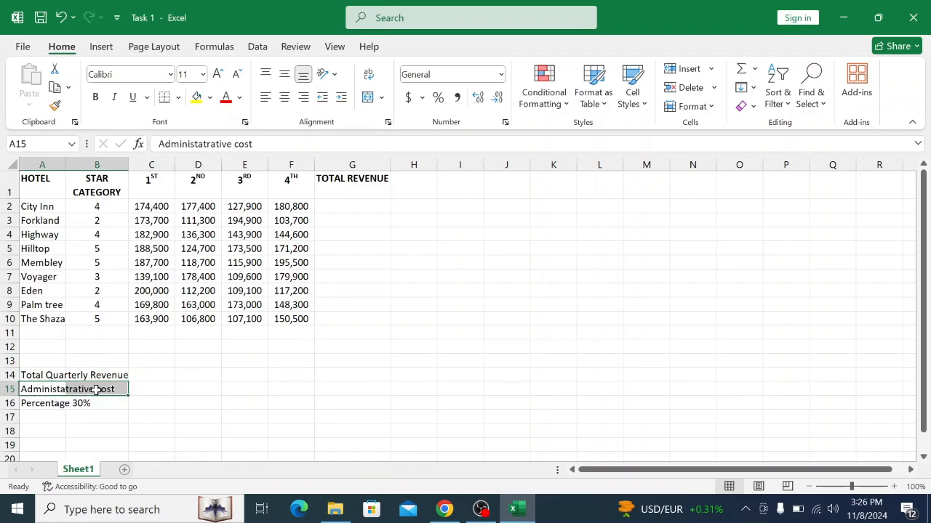
right_click(97, 389)
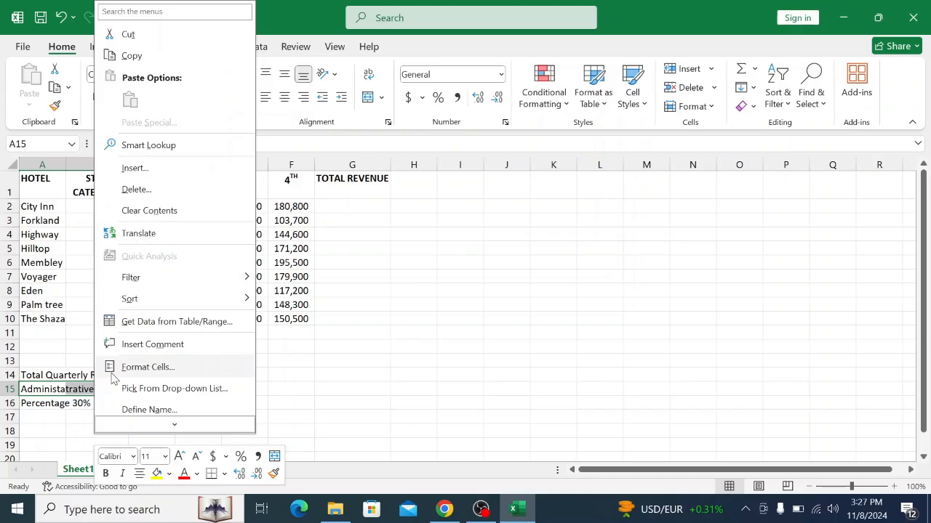
click(119, 367)
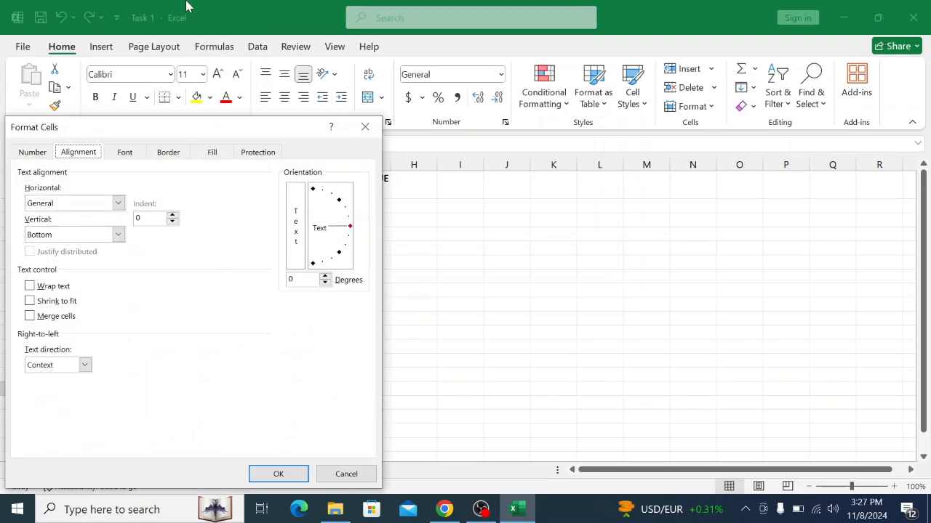
click(32, 317)
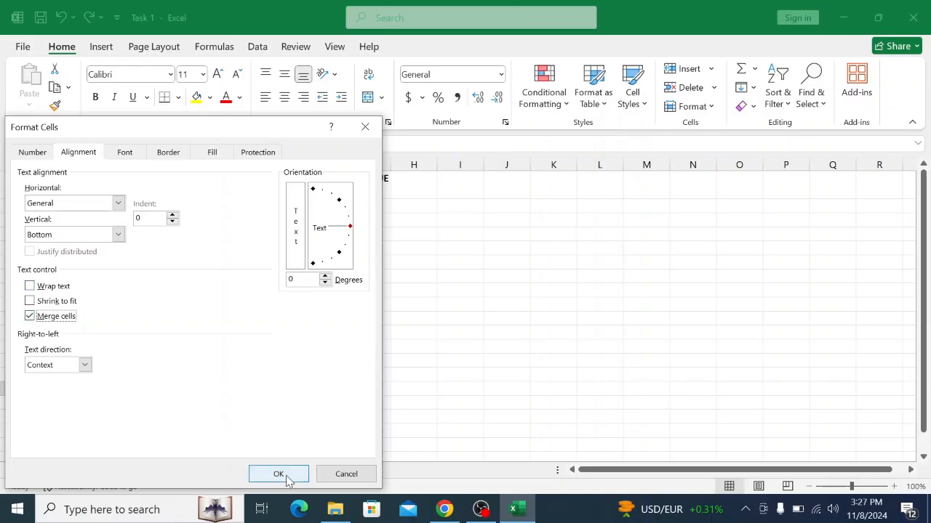
click(286, 474)
click(217, 390)
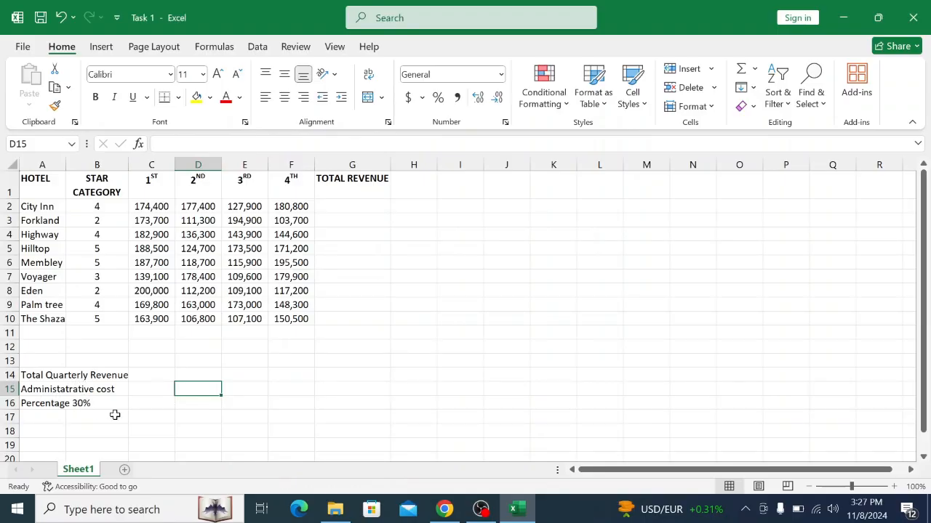
Check how the Percentage 30% label in row 16 is laid out in Figure 1 of the exam PDF
click(442, 509)
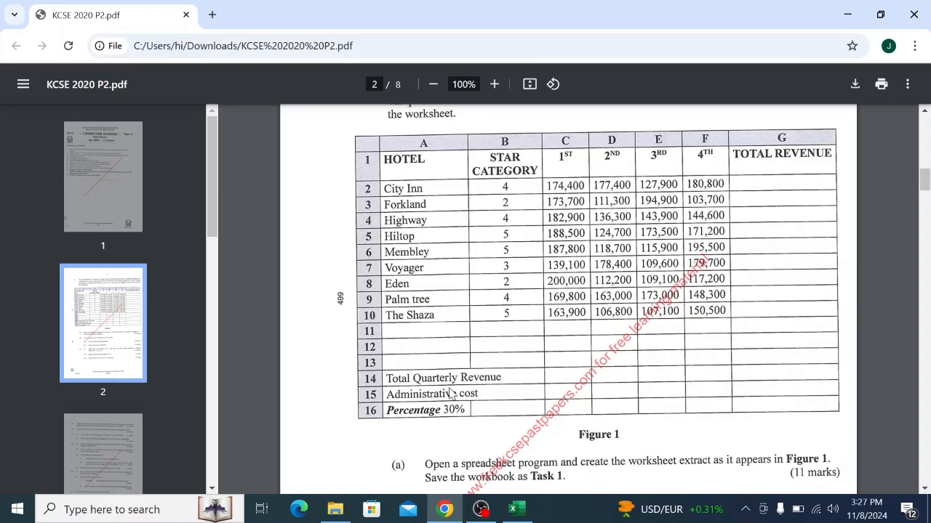
click(522, 513)
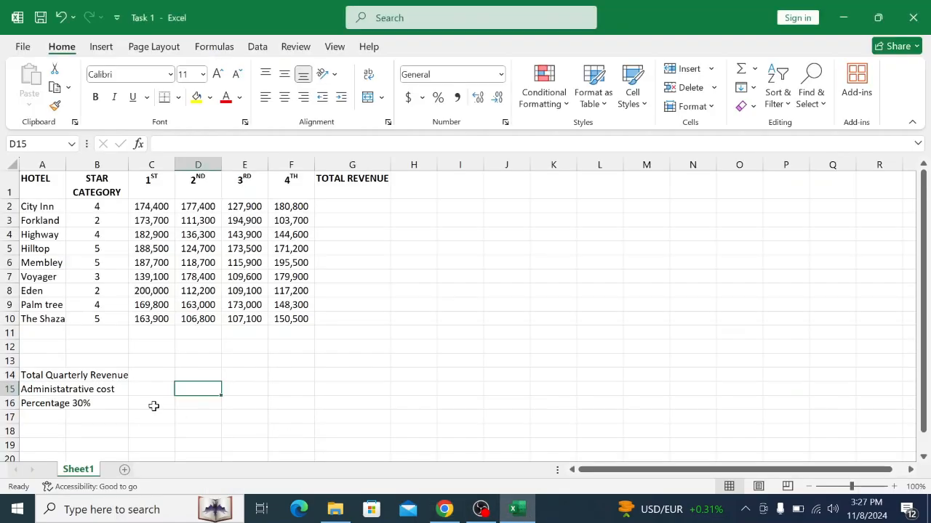
click(37, 404)
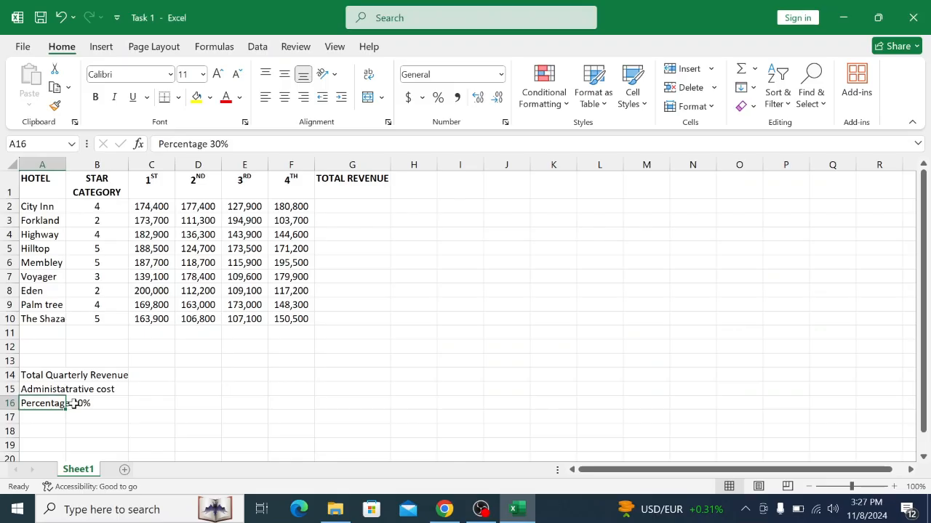
click(443, 510)
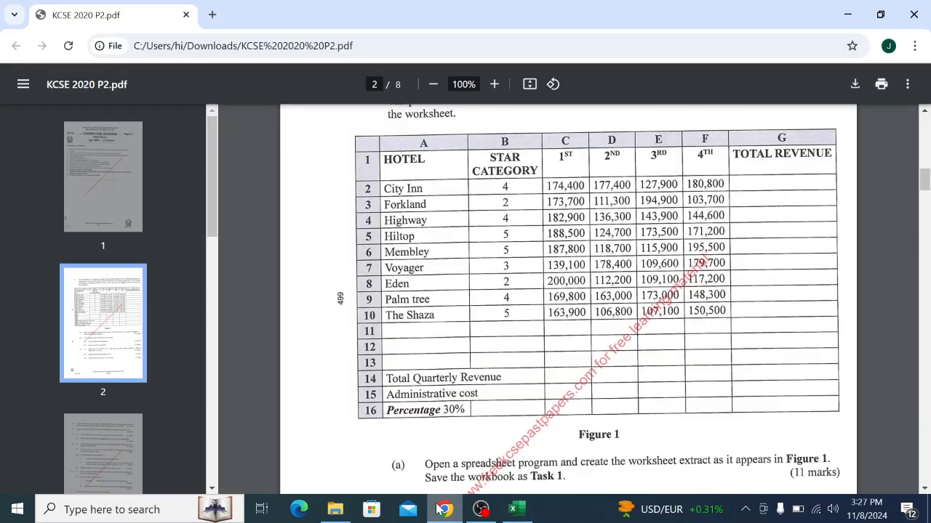
click(516, 510)
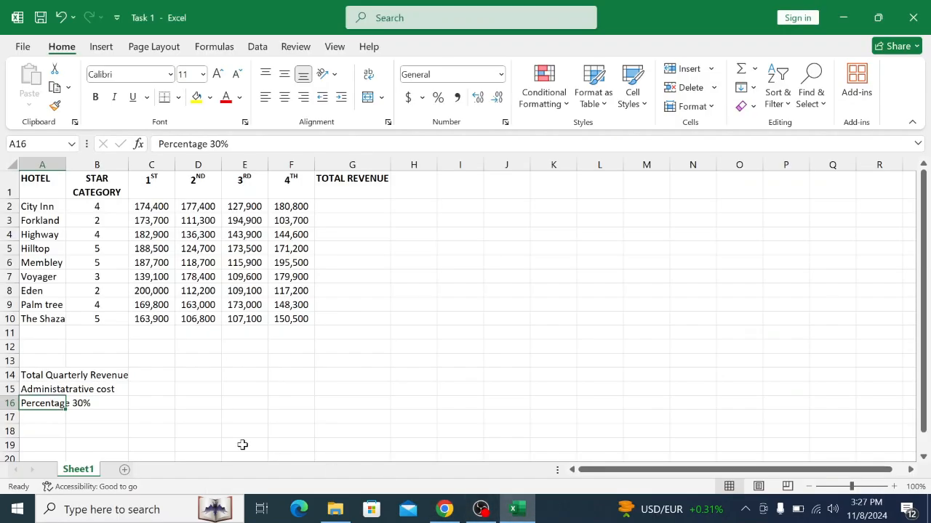
Try wrapping the text of the Percentage 30% label in A16 and widening column A to hold the whole word
right_click(42, 400)
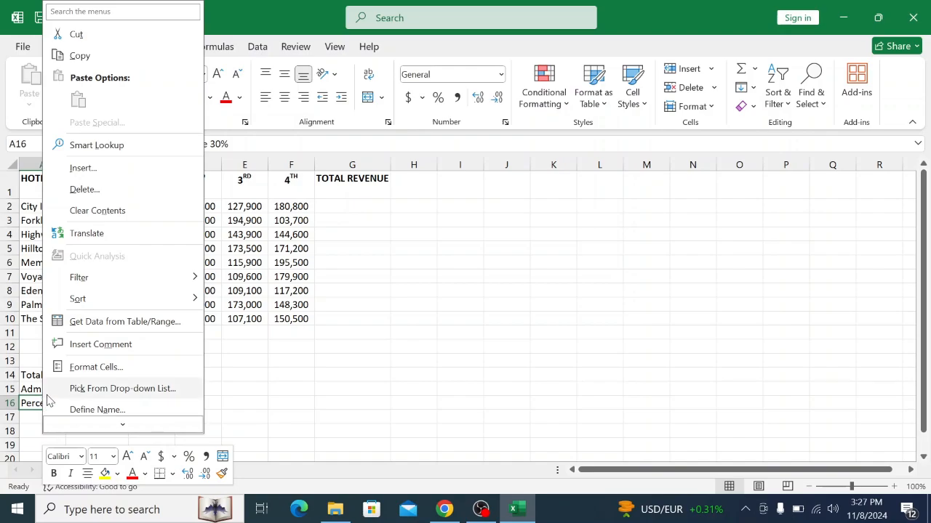
click(68, 370)
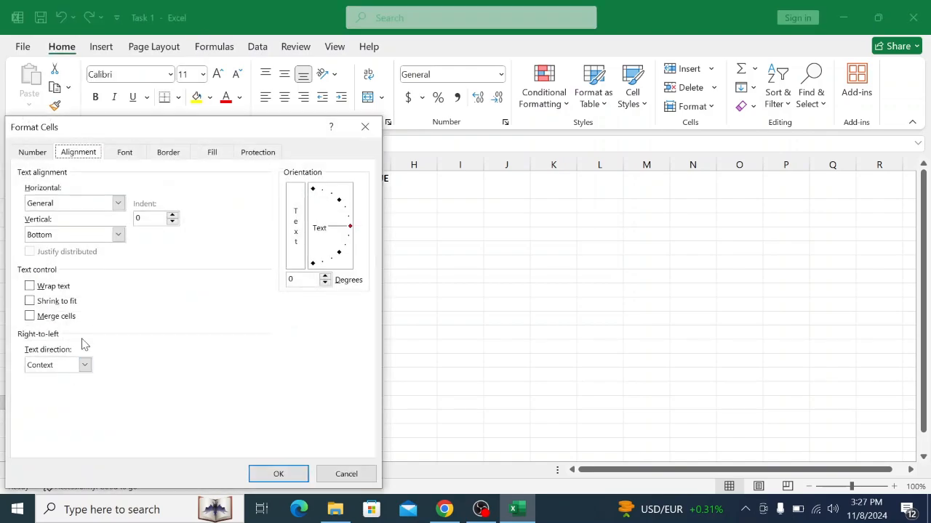
click(58, 286)
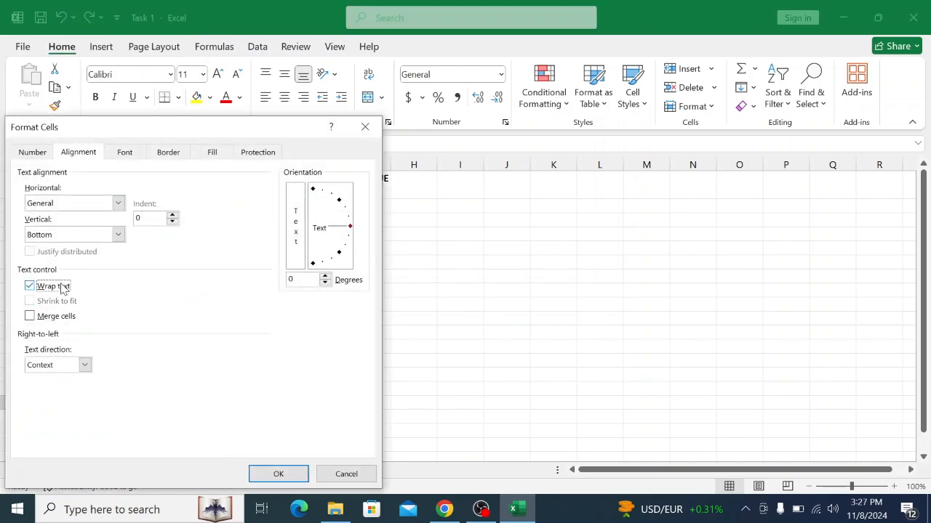
click(294, 479)
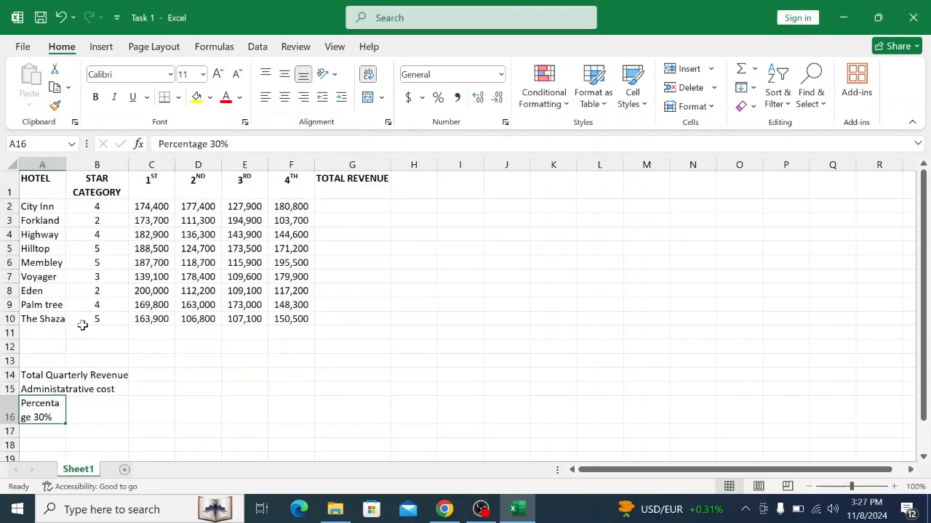
drag(66, 163, 90, 169)
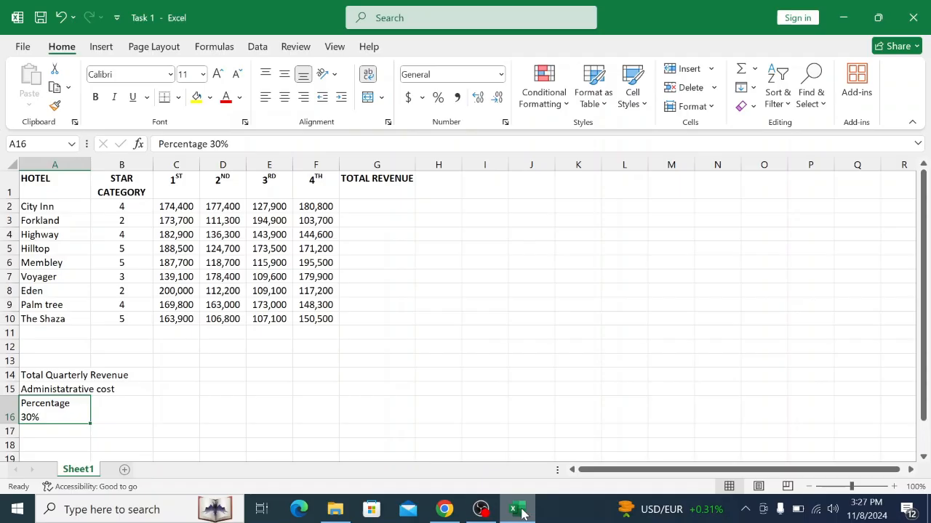
Compare the row 16 label with Figure 1 and undo the column A widening and the text wrap in A16
click(444, 511)
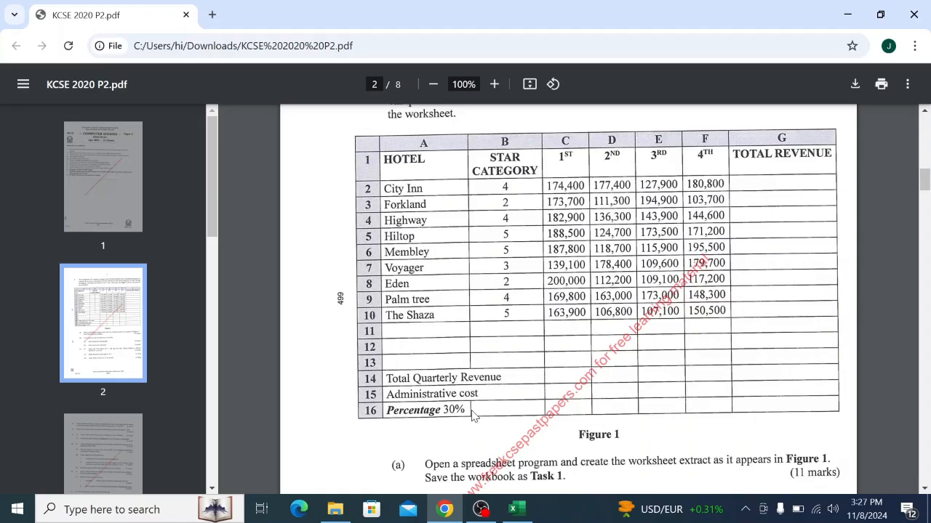
click(517, 509)
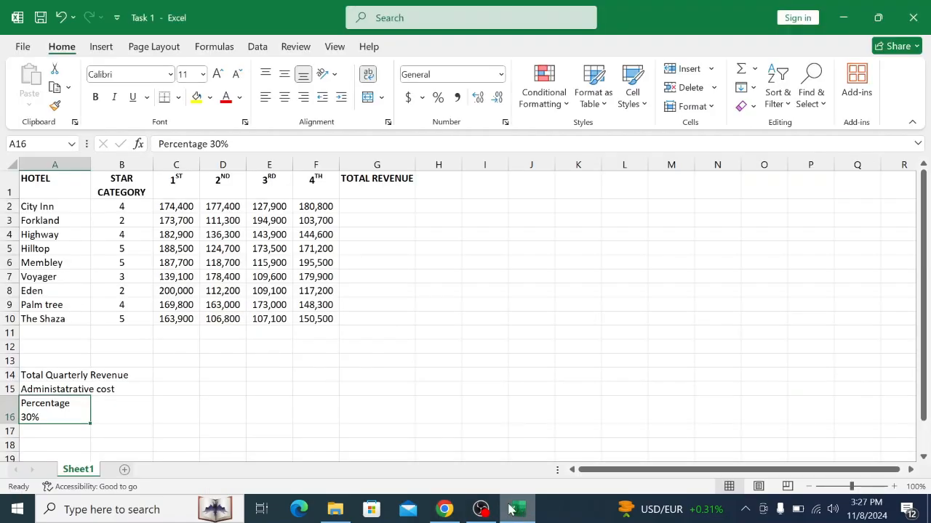
right_click(70, 402)
key(Escape)
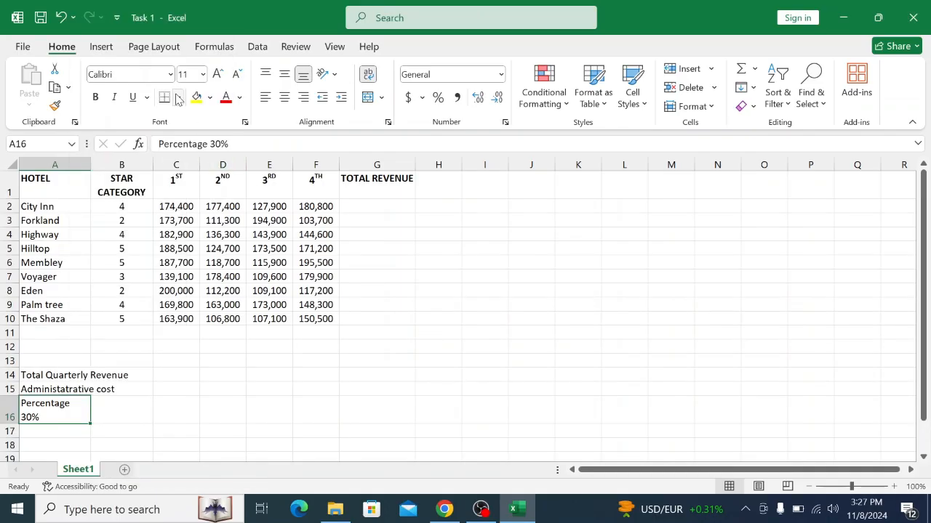
click(61, 17)
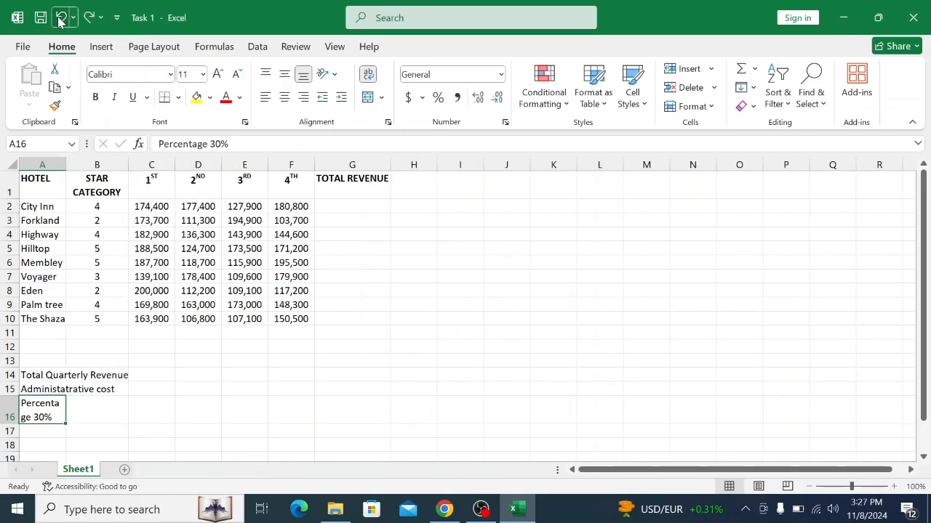
click(61, 17)
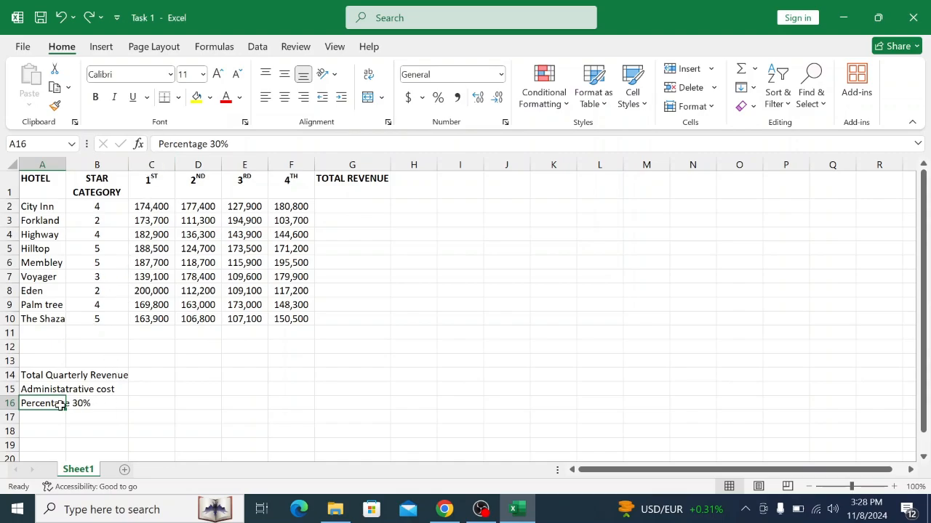
Apply Shrink to fit to the Percentage 30% label in cell A16
click(84, 401)
click(36, 403)
right_click(50, 402)
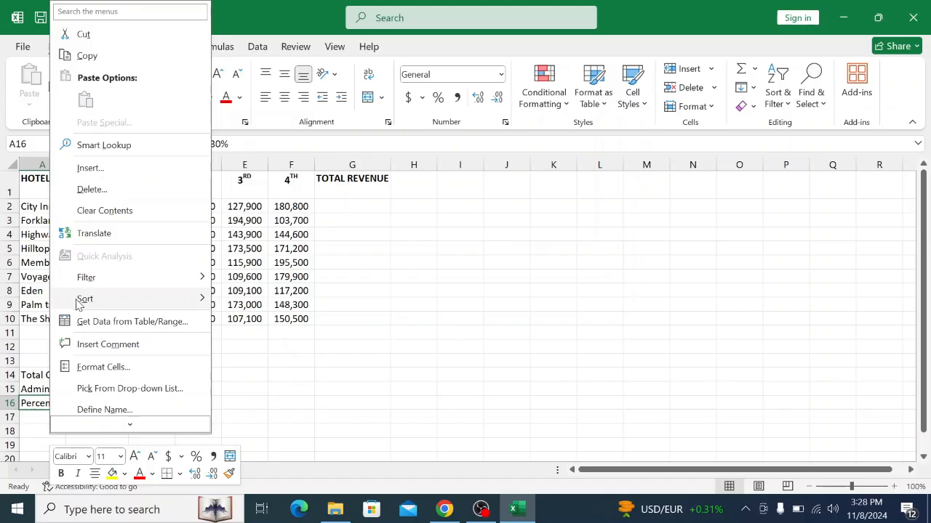
click(102, 367)
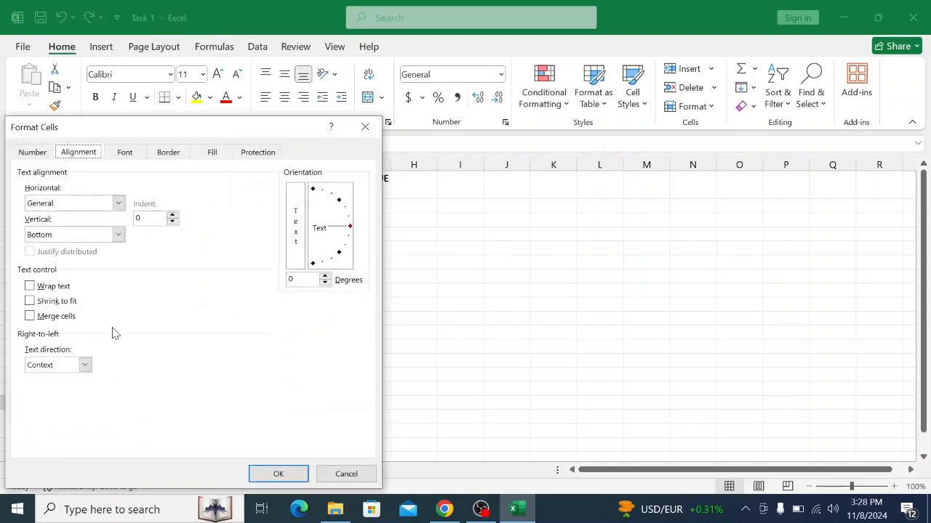
click(63, 305)
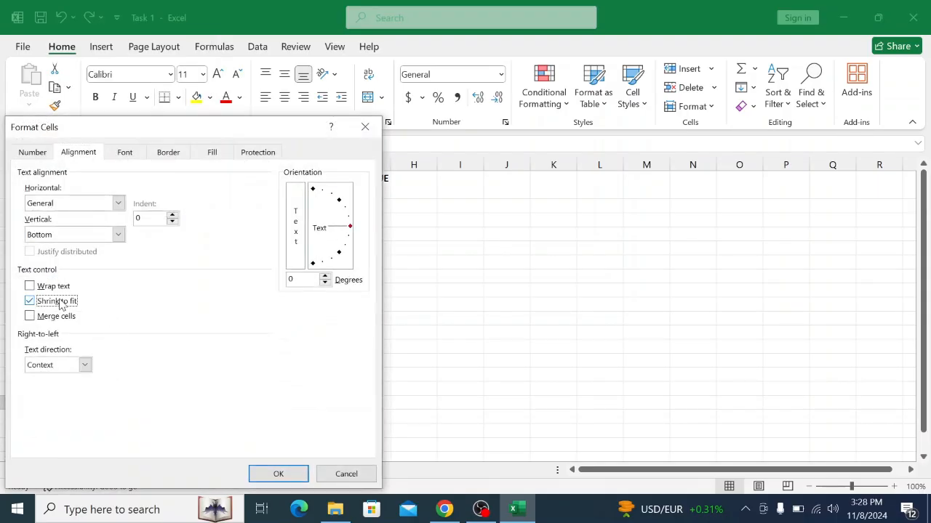
click(279, 473)
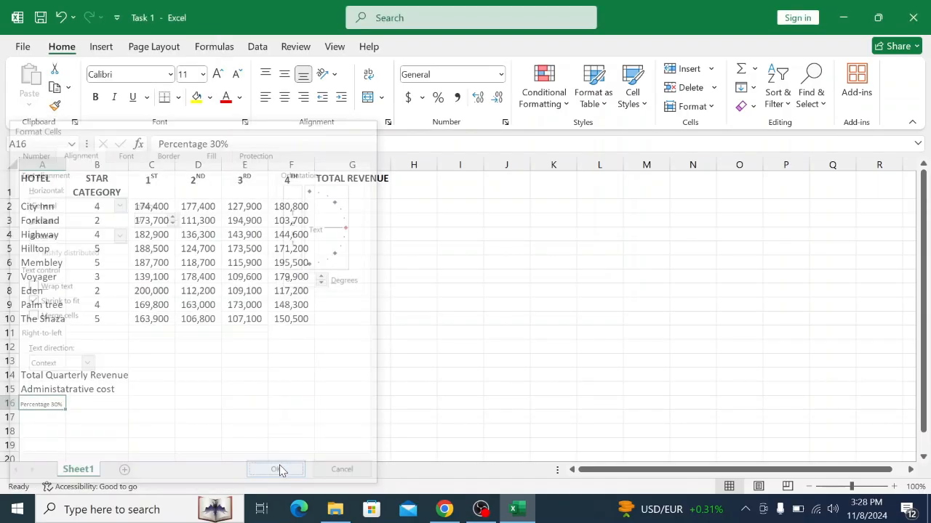
Turn on Wrap text for the Percentage 30% label in cell A16
right_click(44, 402)
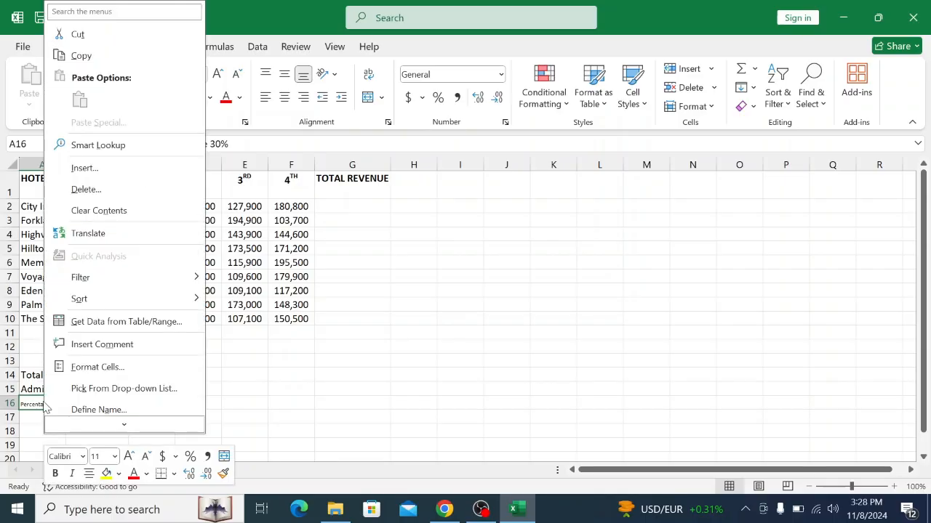
click(89, 367)
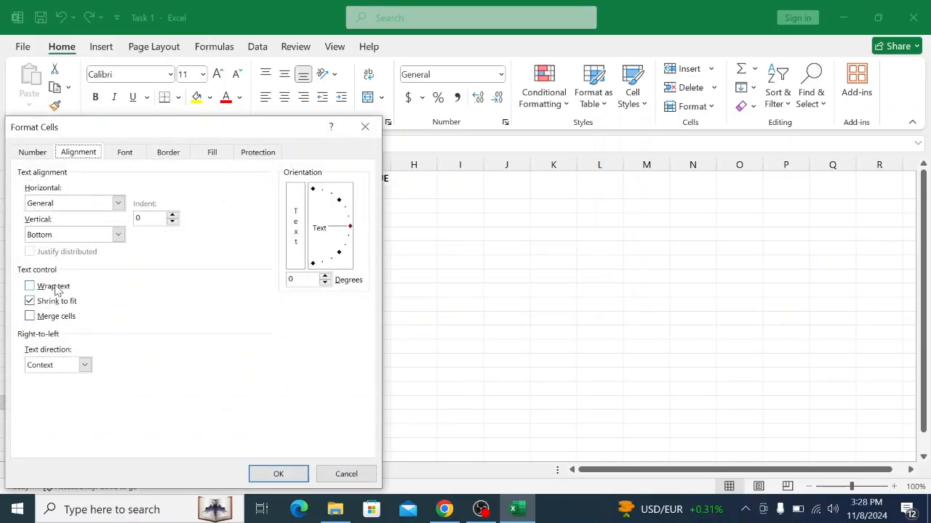
click(55, 287)
click(267, 474)
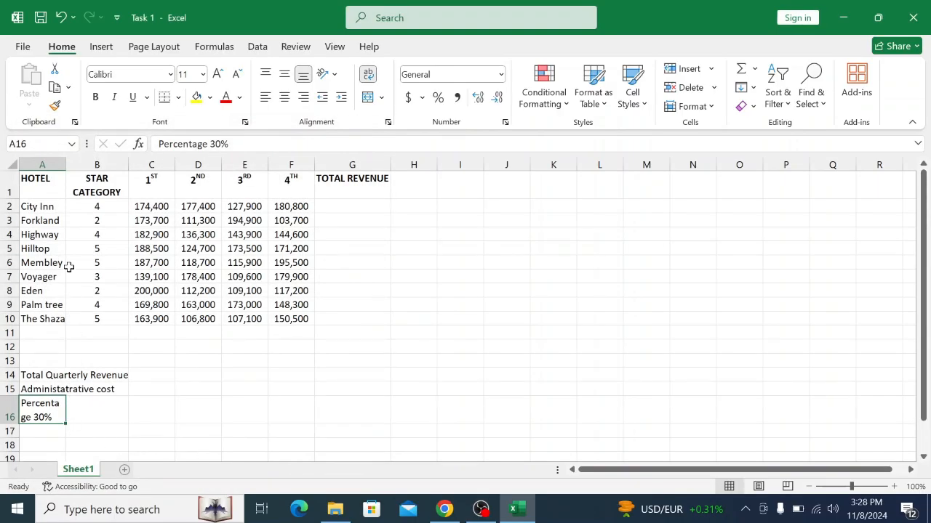
Set the alignment of cell A16 to Top vertically and Center horizontally
right_click(54, 416)
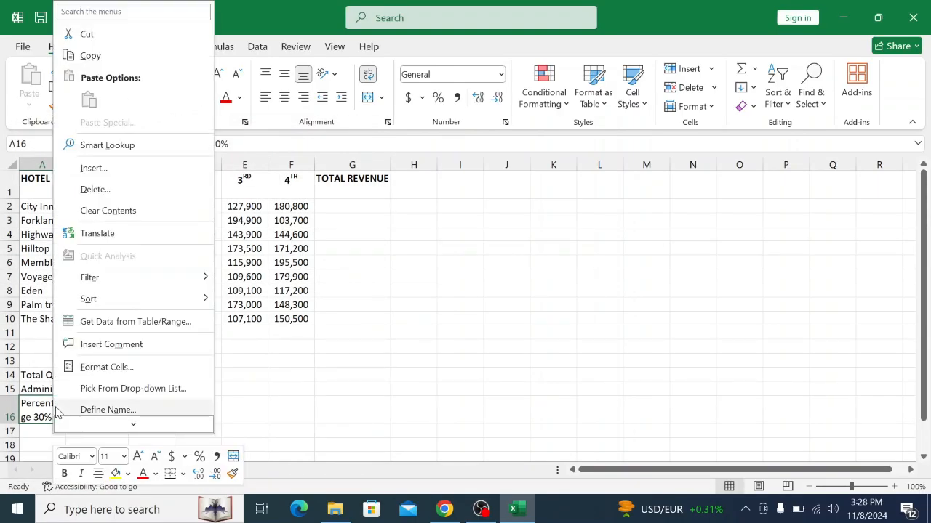
click(93, 366)
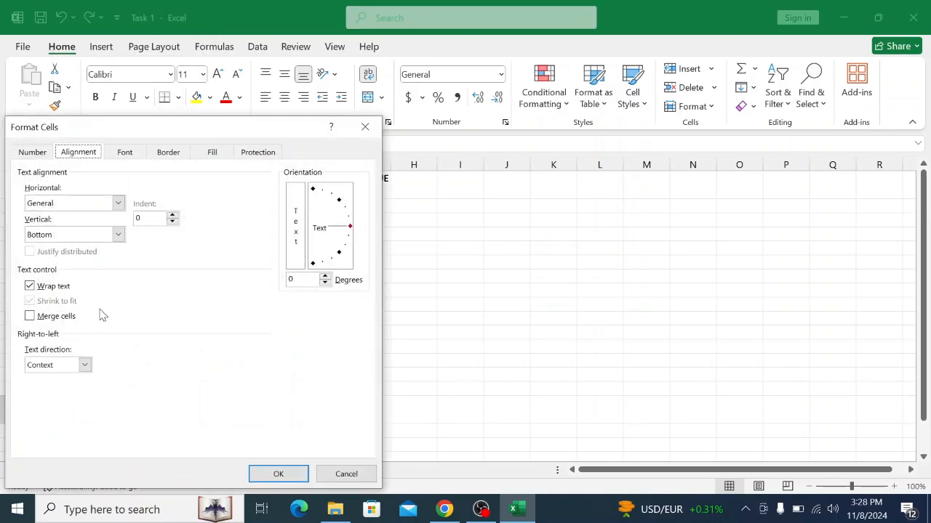
click(118, 235)
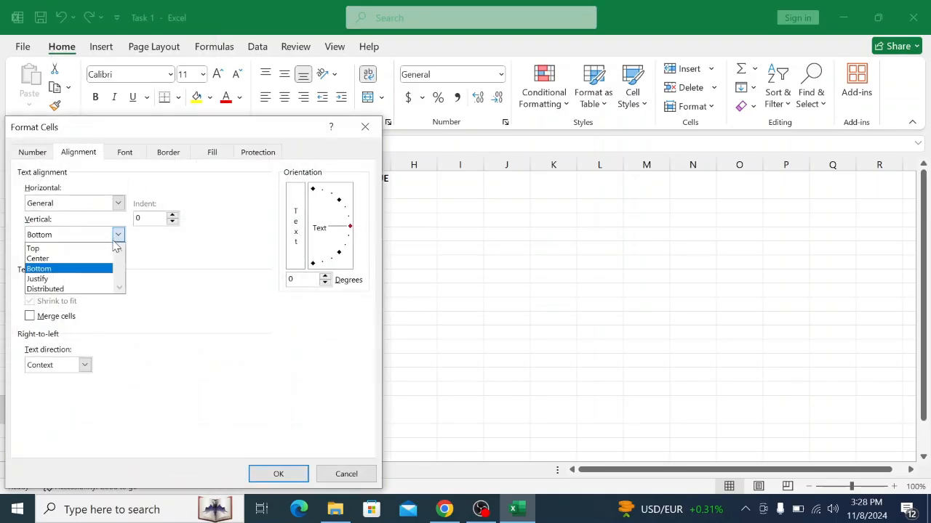
click(67, 248)
click(118, 203)
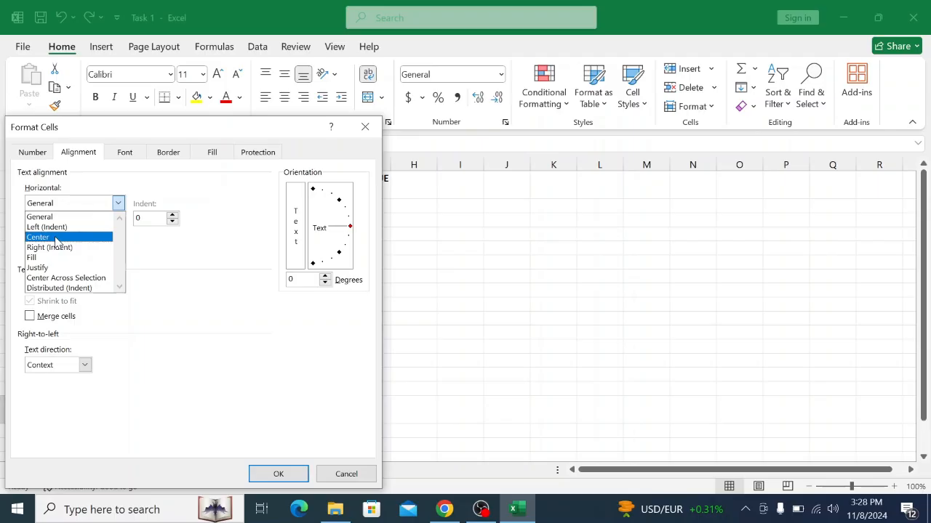
click(58, 234)
click(279, 474)
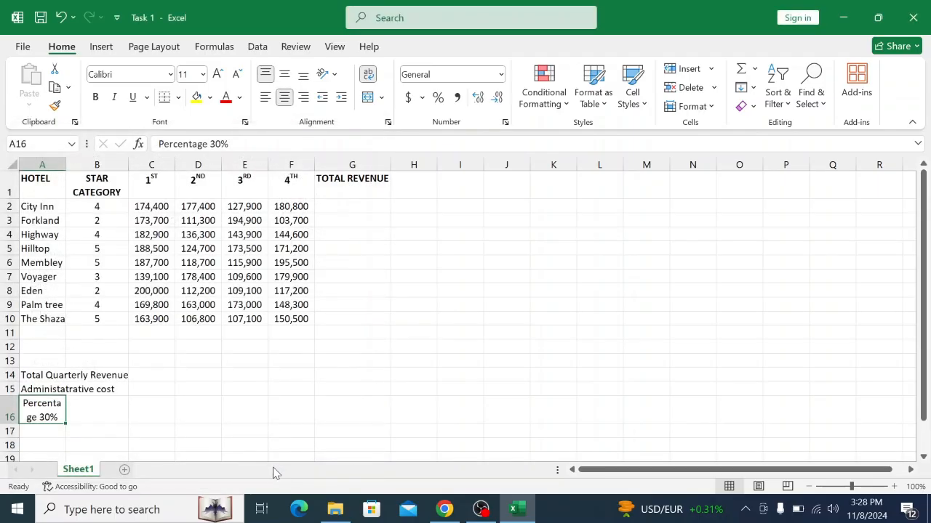
Widen column A until the Percentage 30% label fits on one line and reduce row 16 to single-line height
drag(65, 164, 102, 167)
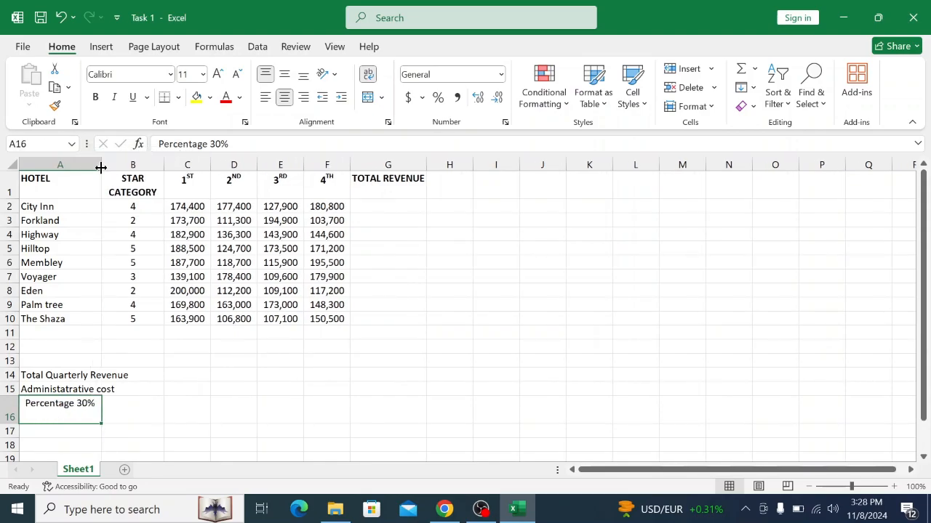
drag(10, 424, 11, 411)
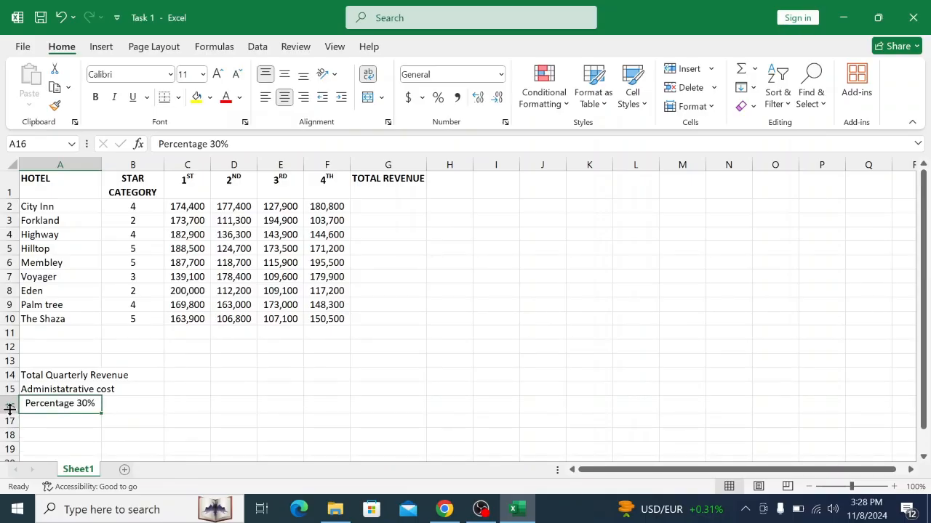
click(137, 409)
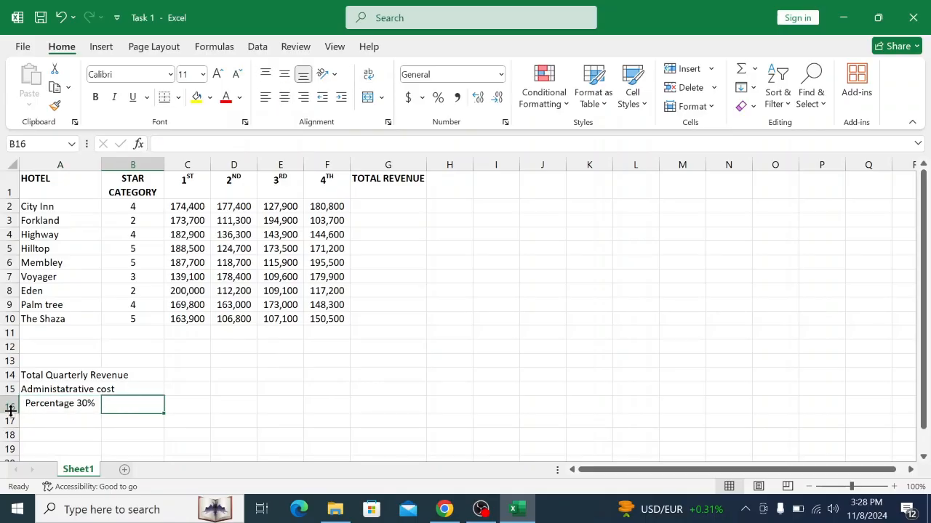
drag(10, 411, 10, 407)
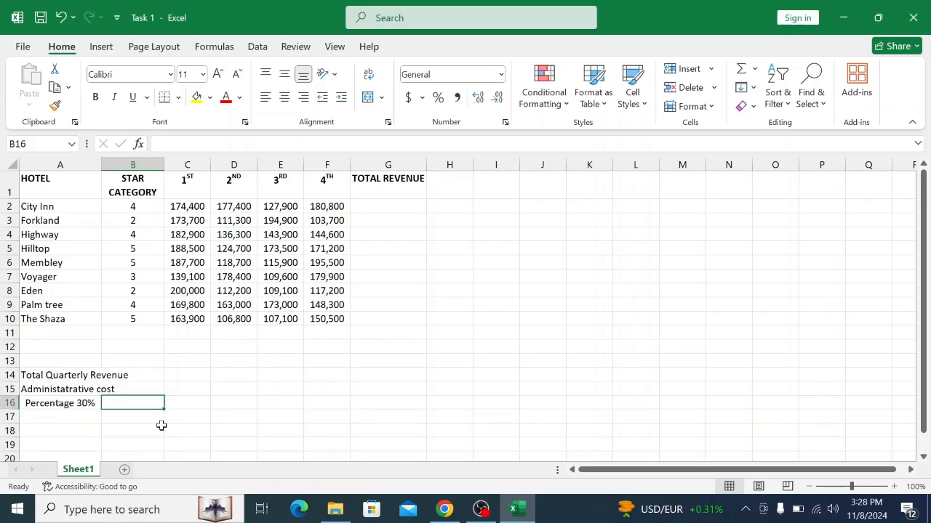
Review the alignment settings of cell A16 and check its label against Figure 1 in the exam PDF
click(80, 404)
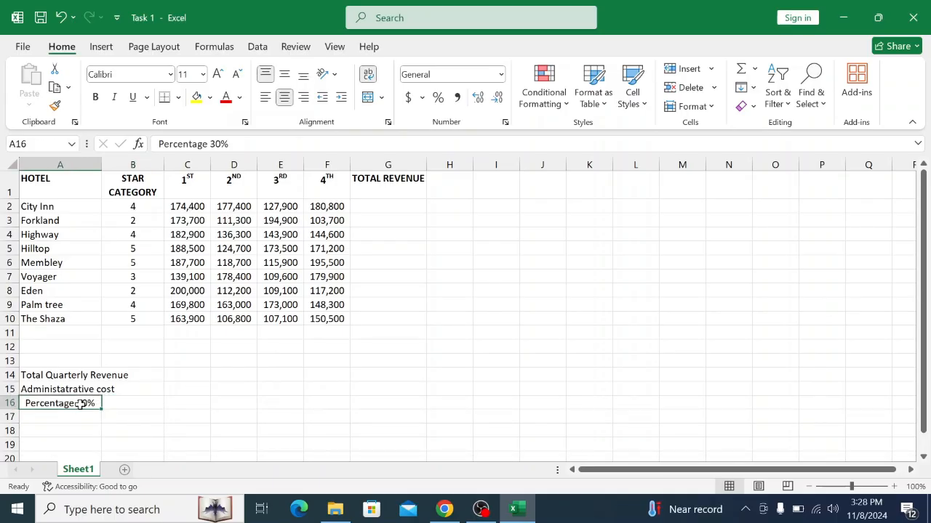
right_click(78, 404)
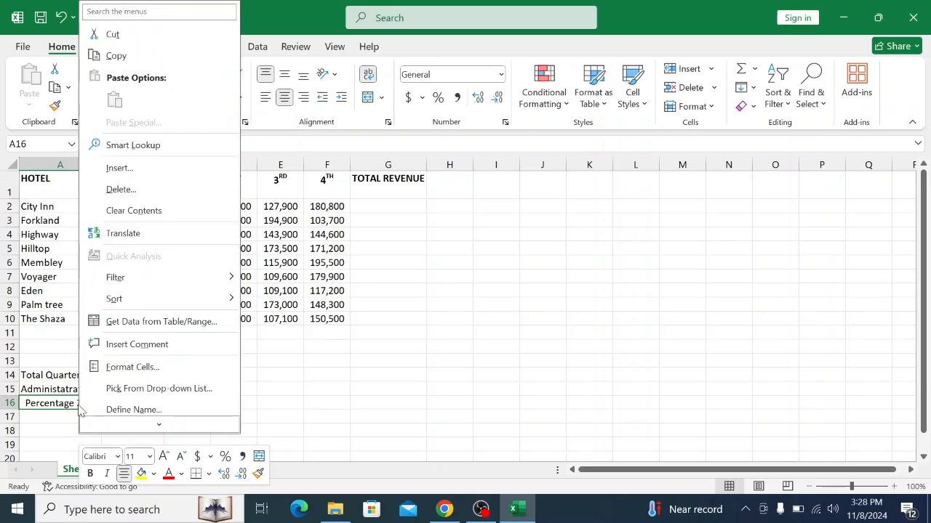
click(133, 368)
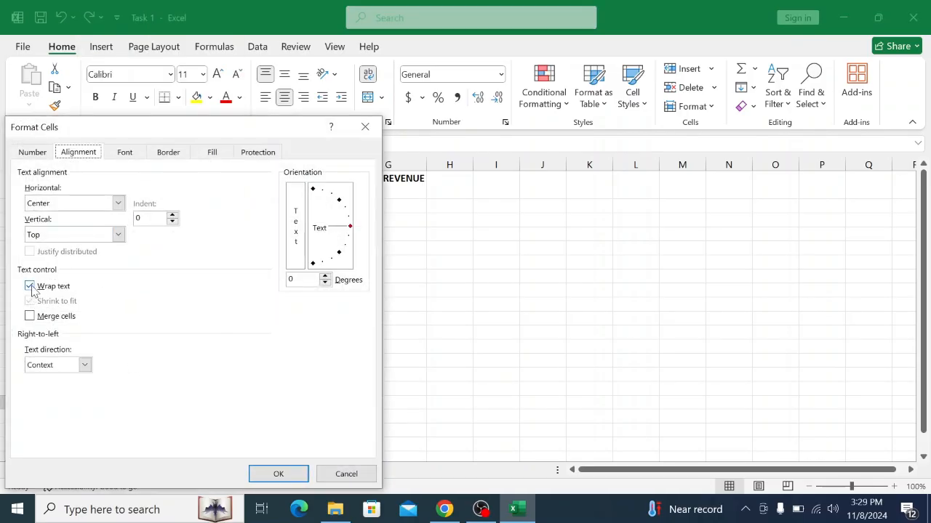
click(443, 507)
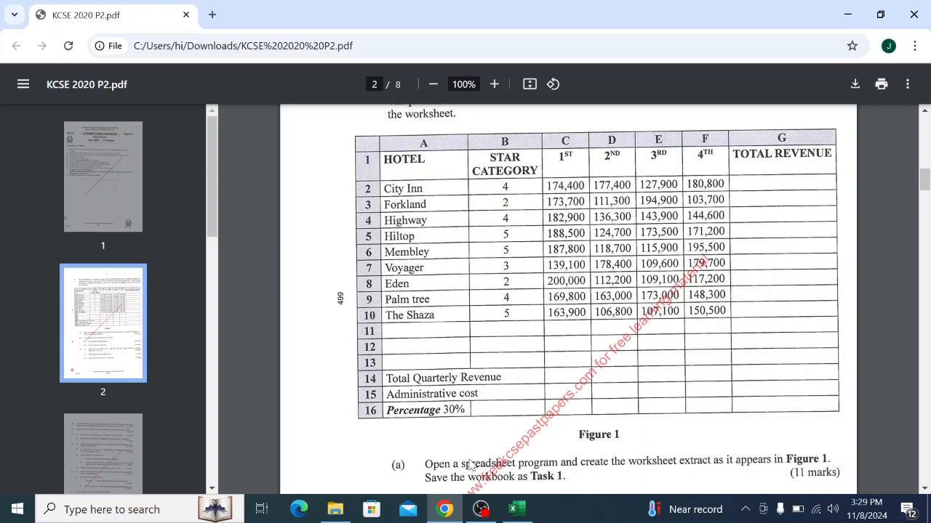
Check the vertical alignment options for cell A16 and compare the Percentage 30% label with row 16 of Figure 1 in the exam PDF
click(518, 510)
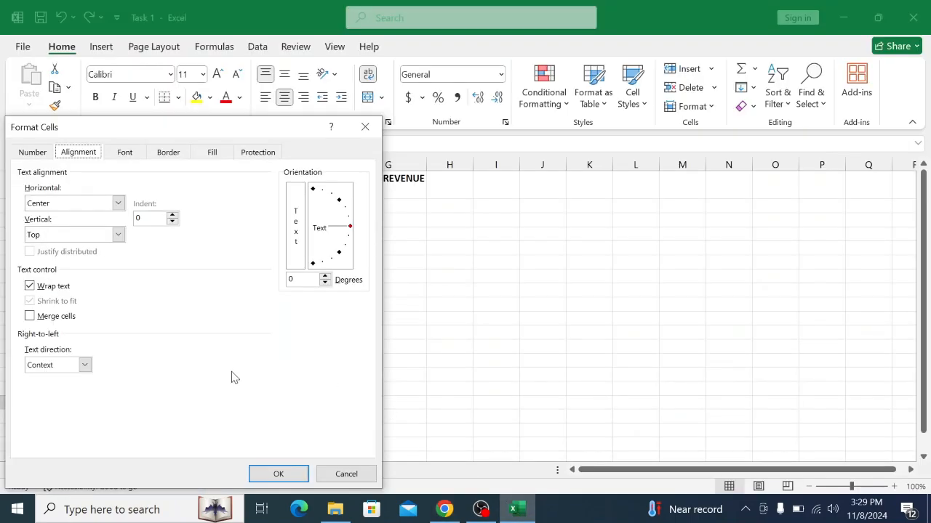
click(117, 234)
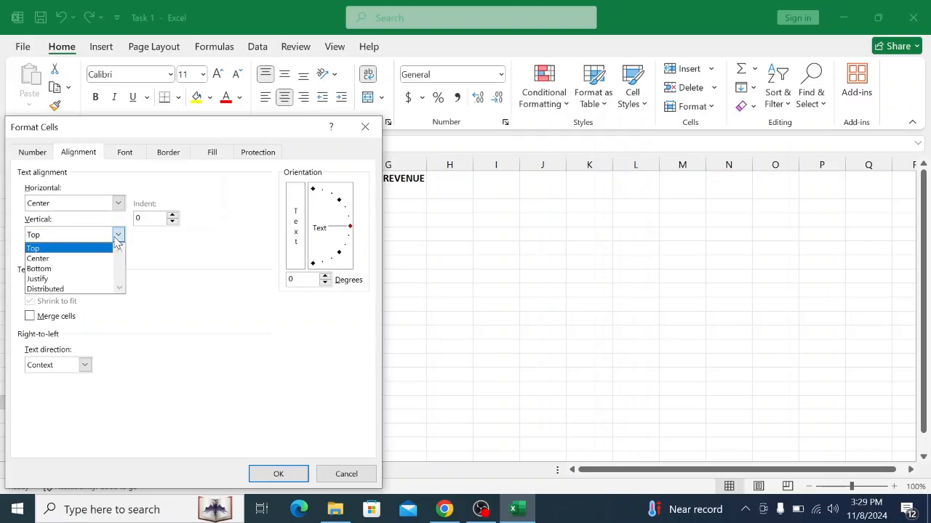
click(116, 237)
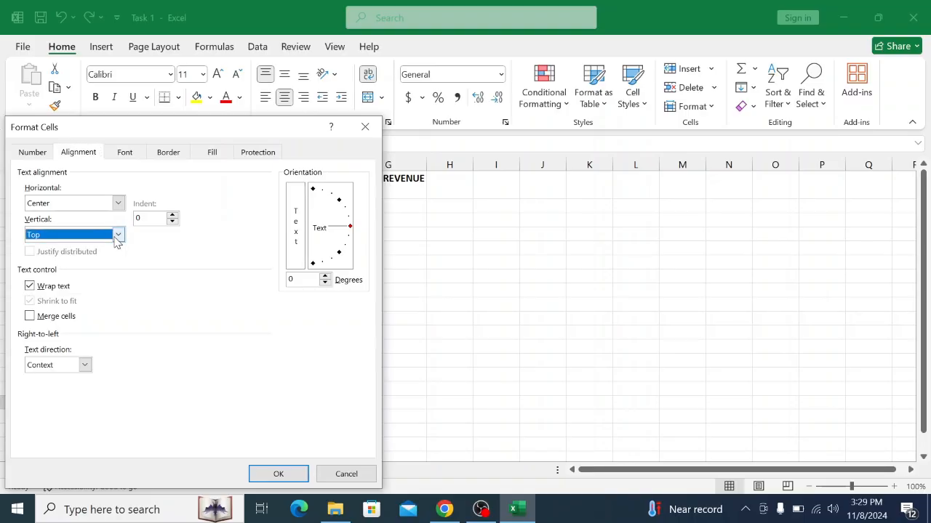
click(366, 128)
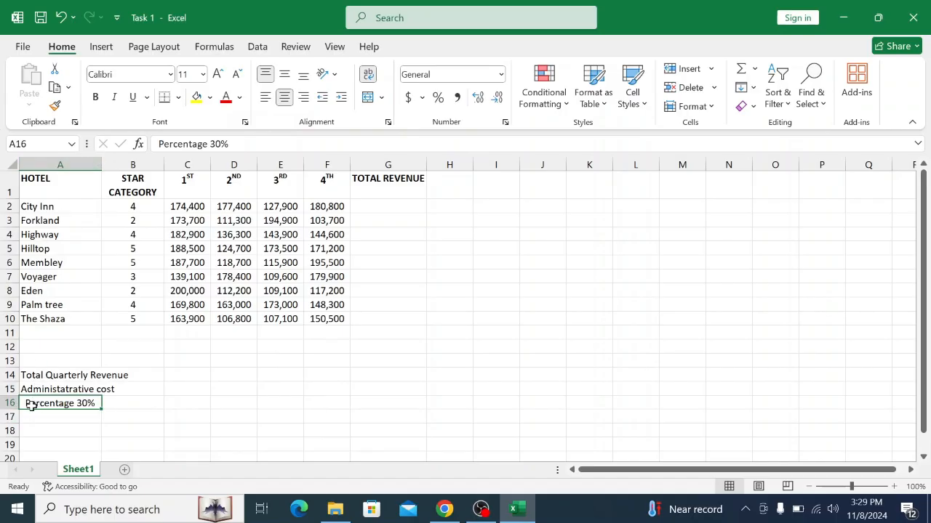
click(444, 509)
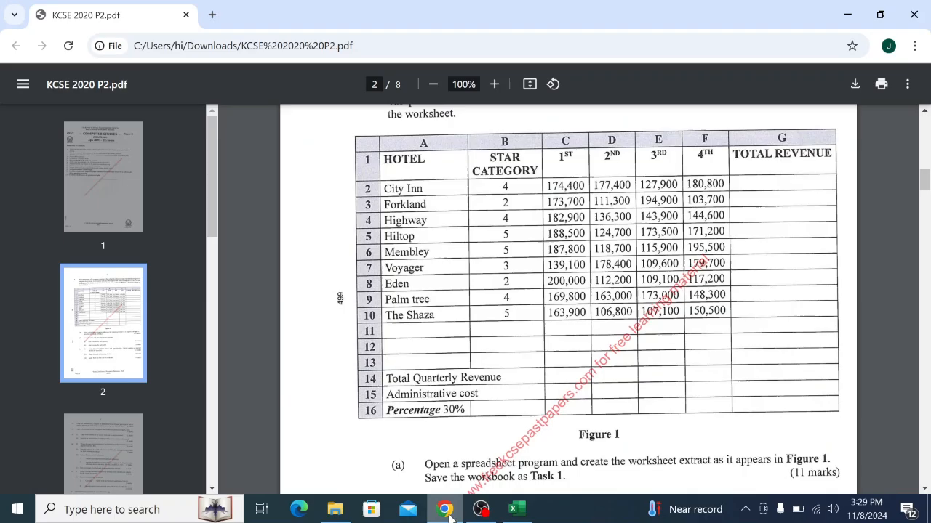
click(515, 511)
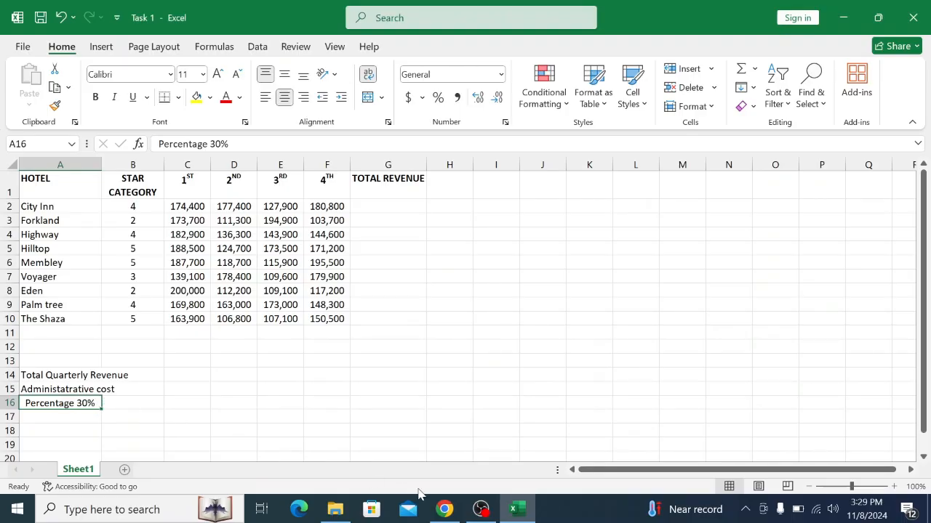
click(508, 513)
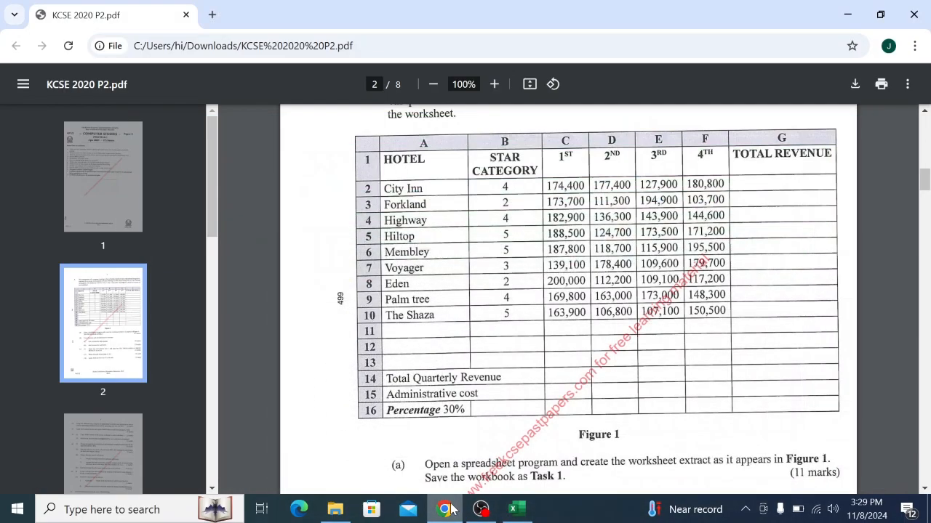
click(445, 511)
click(446, 511)
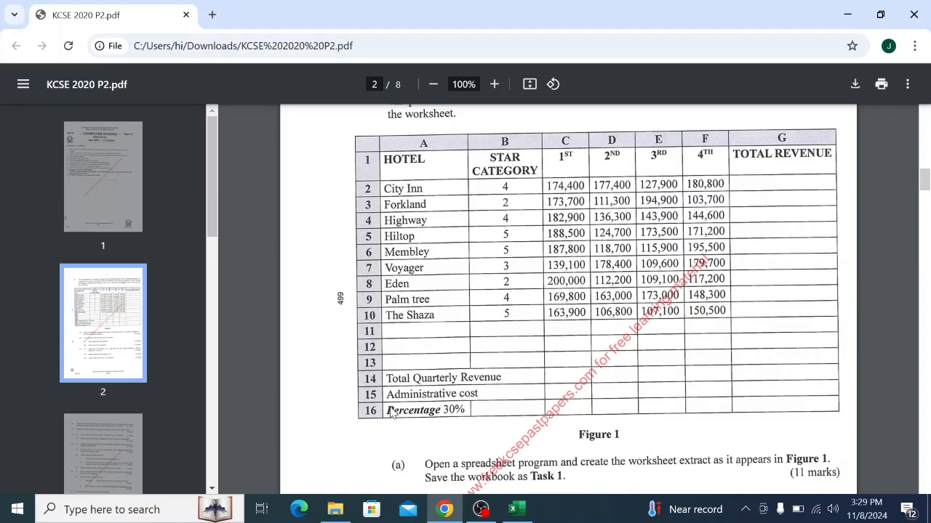
click(516, 508)
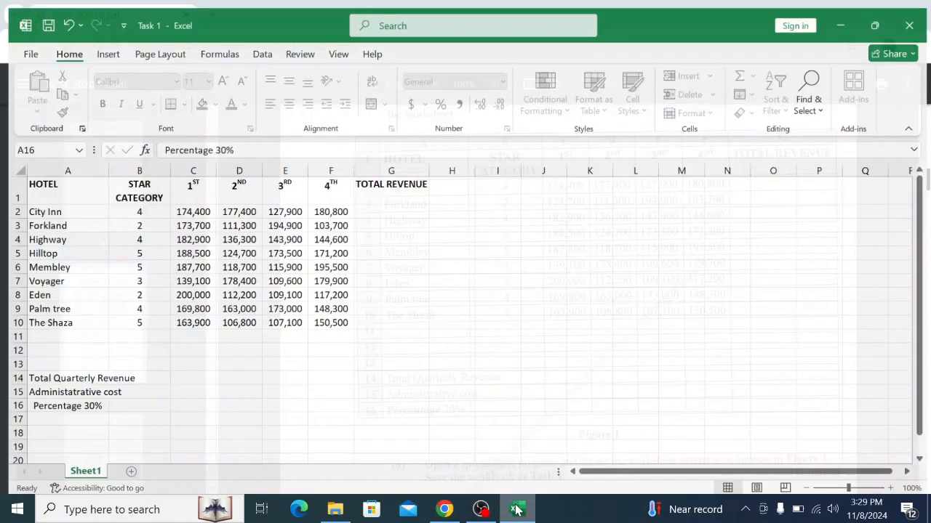
Set the horizontal alignment of the Percentage 30% label in cell A16 to Left (Indent)
click(29, 403)
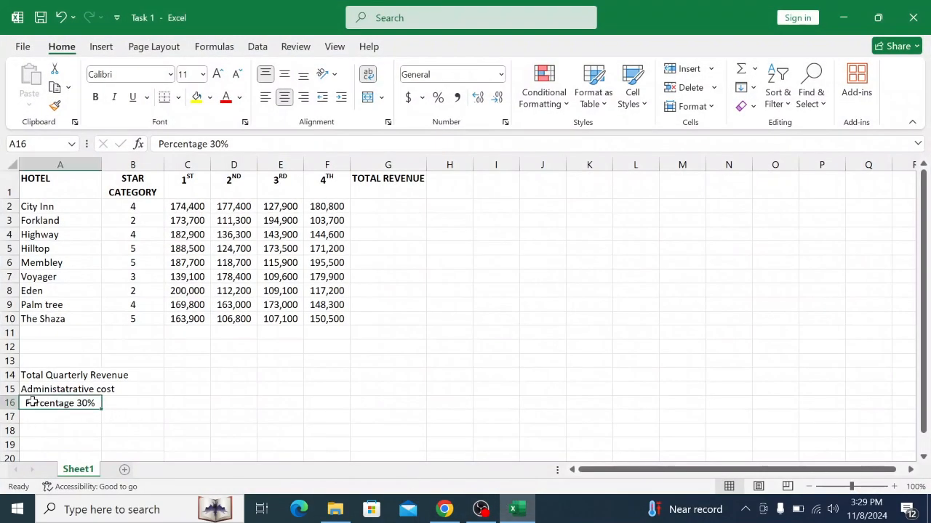
right_click(29, 403)
key(Escape)
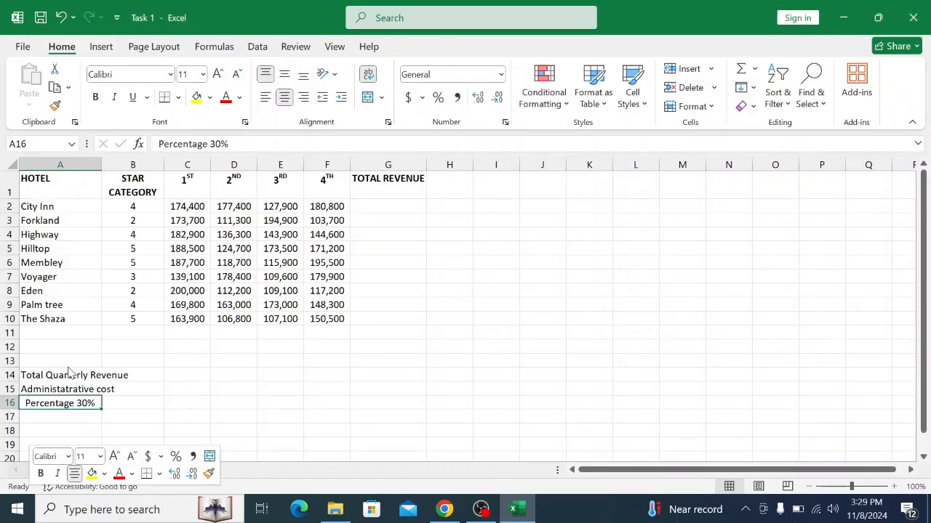
key(ctrl+1)
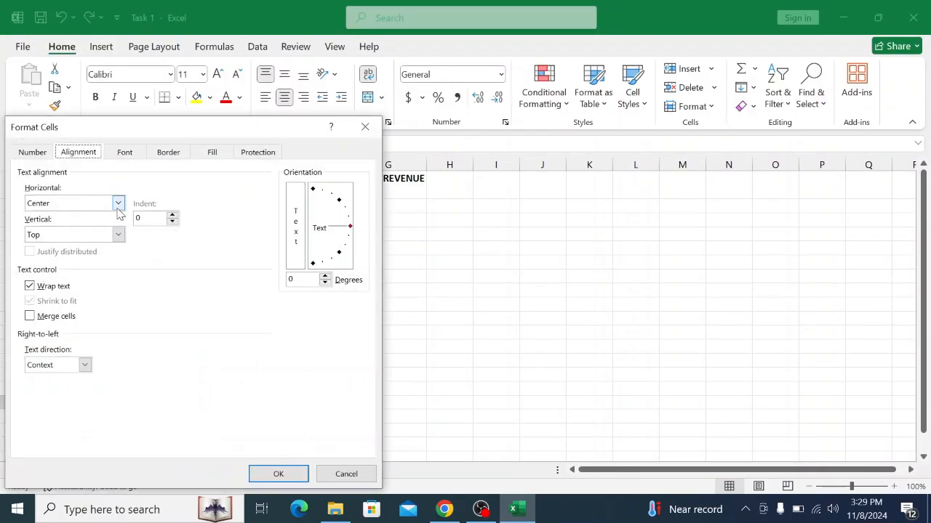
click(118, 203)
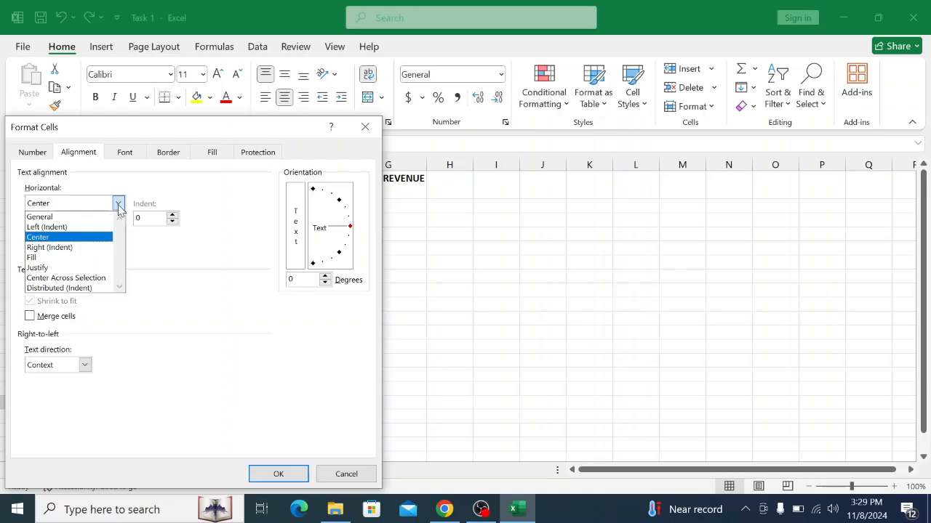
click(56, 228)
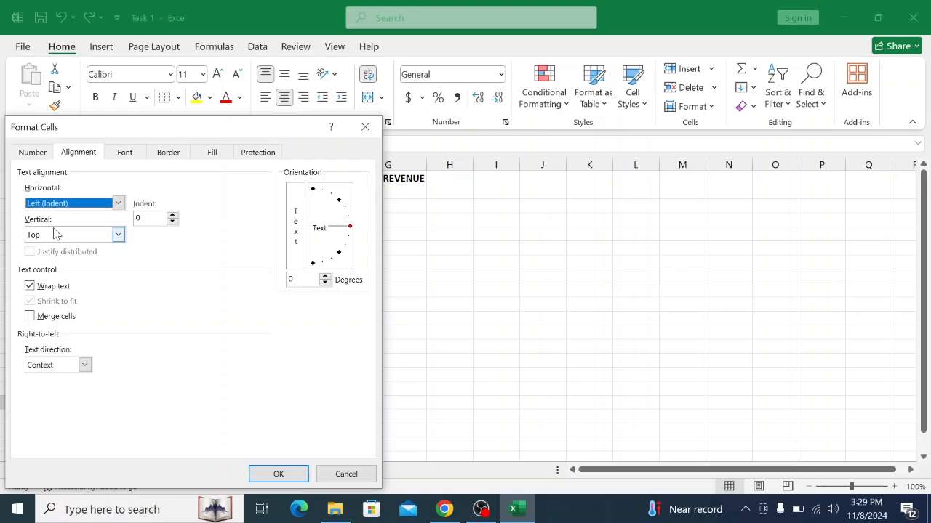
click(280, 474)
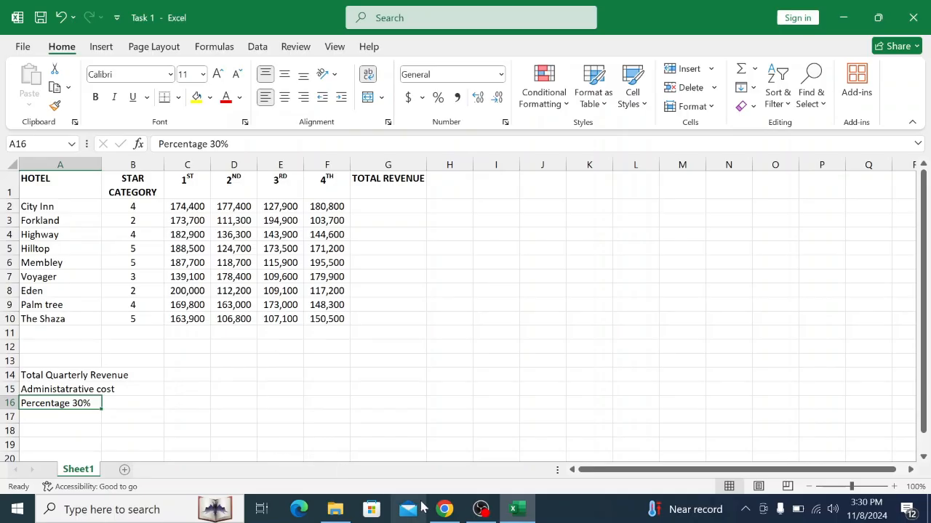
Consult row 16 of Figure 1 in the exam PDF and make only the word Percentage in cell A16 bold
click(444, 511)
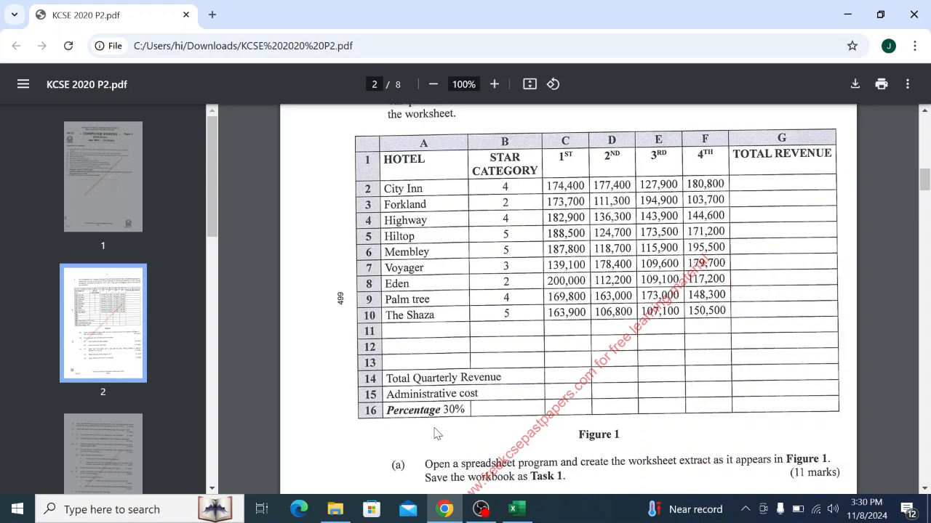
click(516, 511)
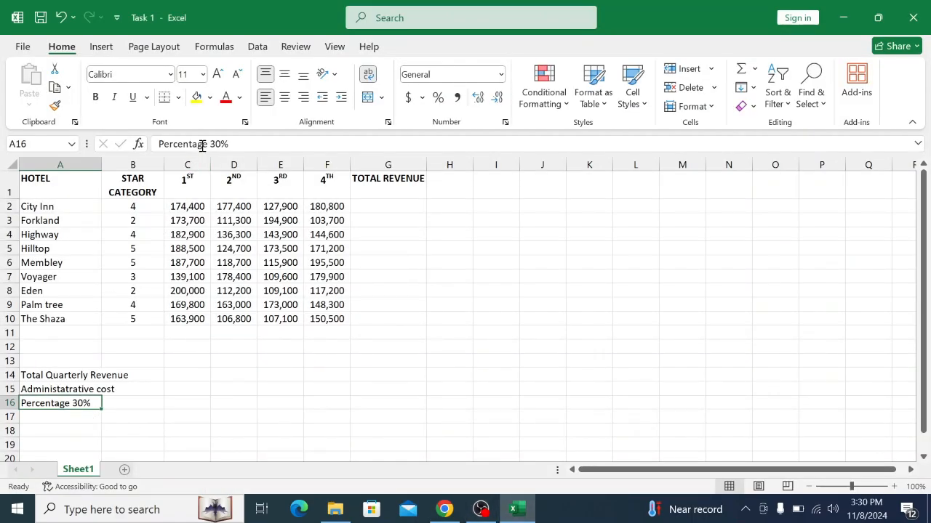
drag(207, 146, 155, 144)
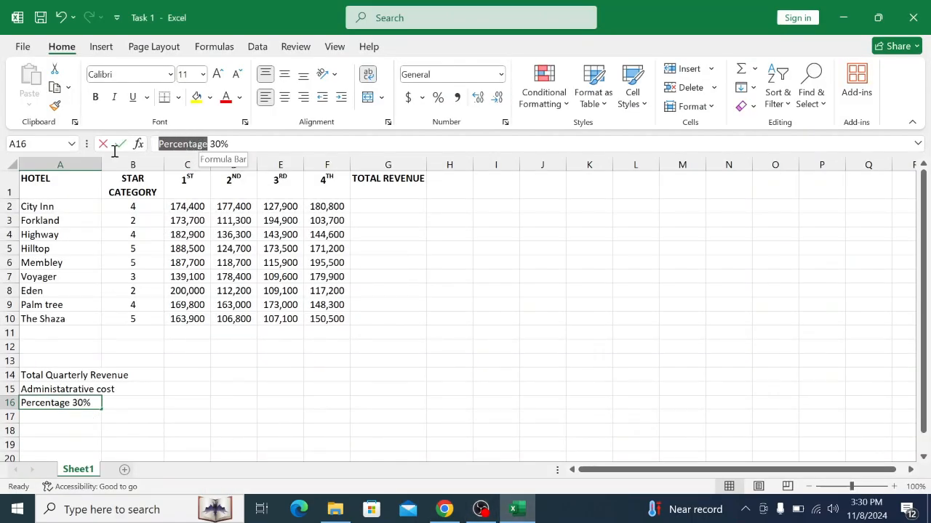
click(95, 97)
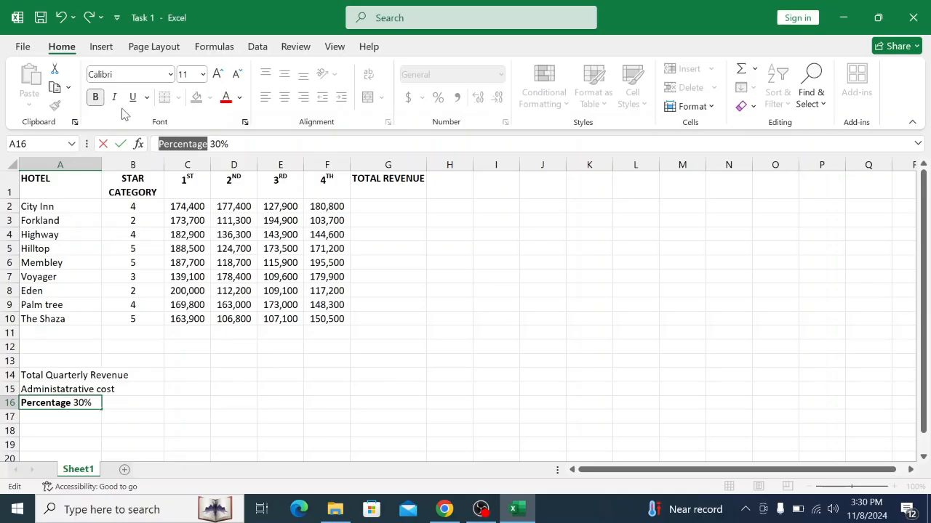
click(203, 415)
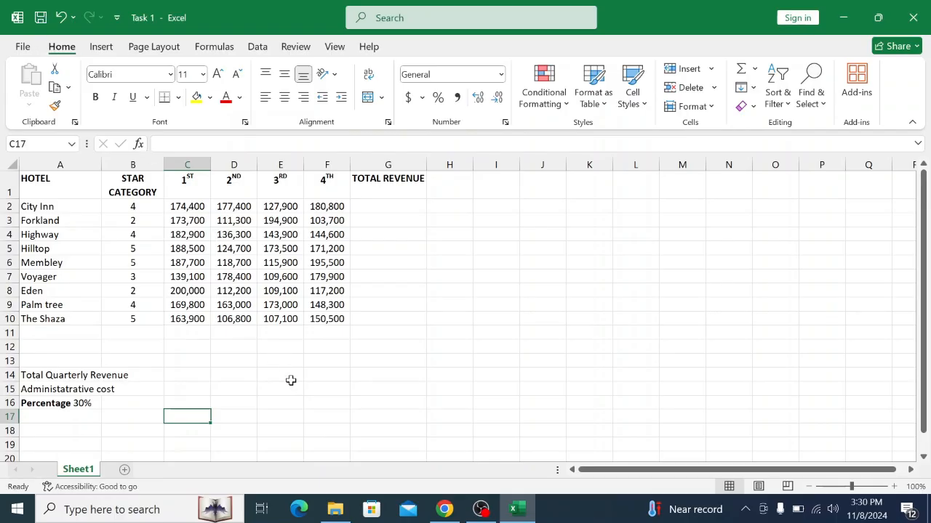
Read question 1(b) in the exam PDF and locate the quarterly and hotel total revenue cells in Figure 1
click(444, 509)
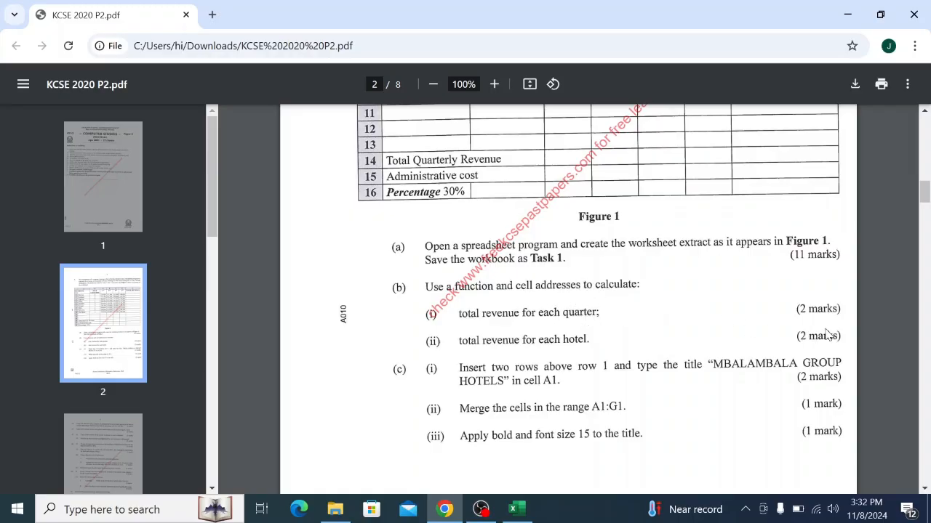
scroll(671, 317, up, 5)
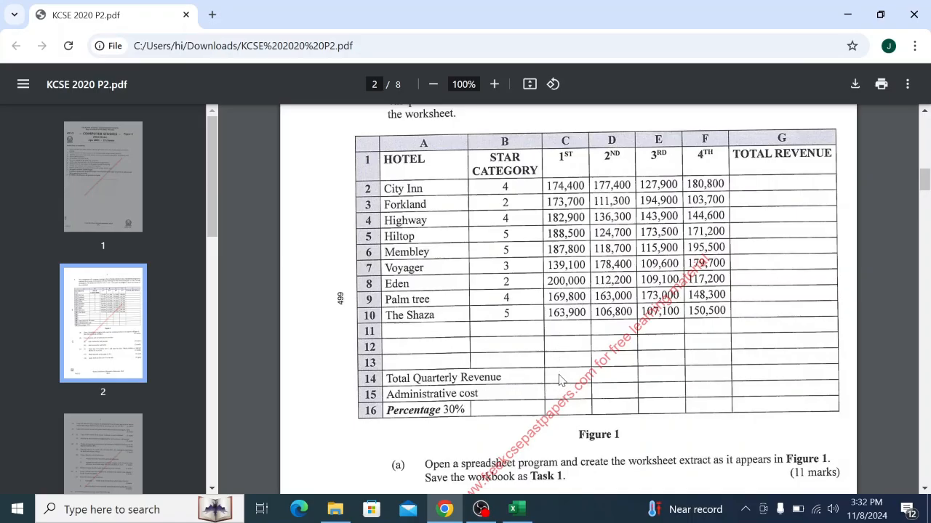
scroll(559, 381, down, 2)
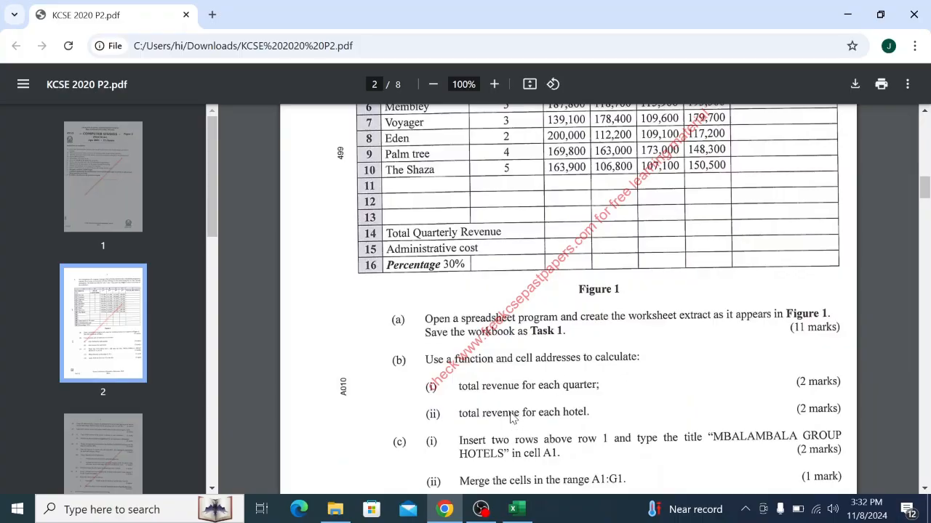
scroll(552, 386, up, 2)
scroll(550, 385, up, 1)
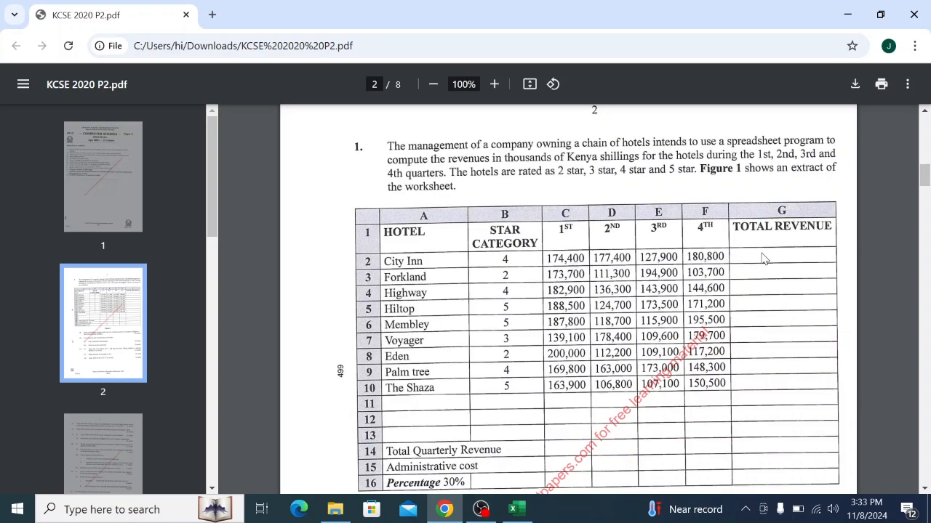
scroll(765, 261, down, 4)
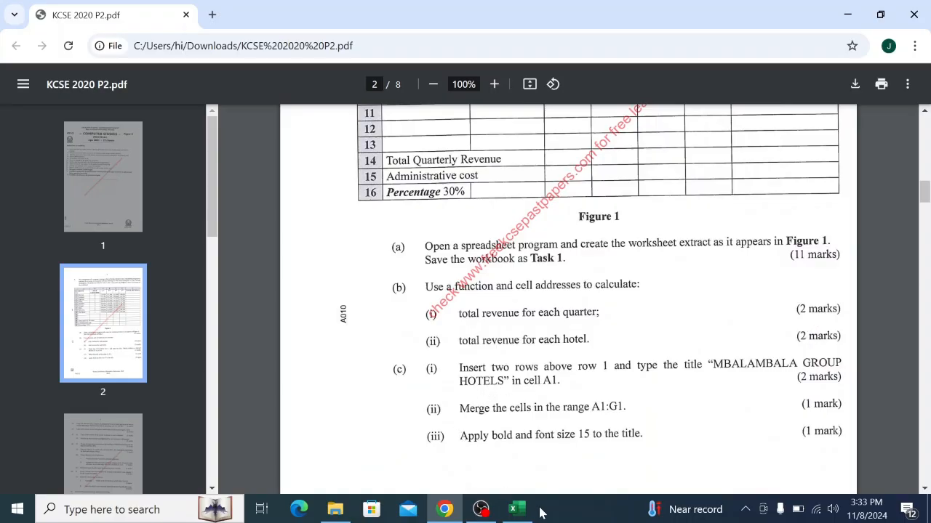
Switch to the Task 1 workbook in Excel and total the 1st quarter revenue in cell C14 with =SUM(C2:C10)
click(516, 510)
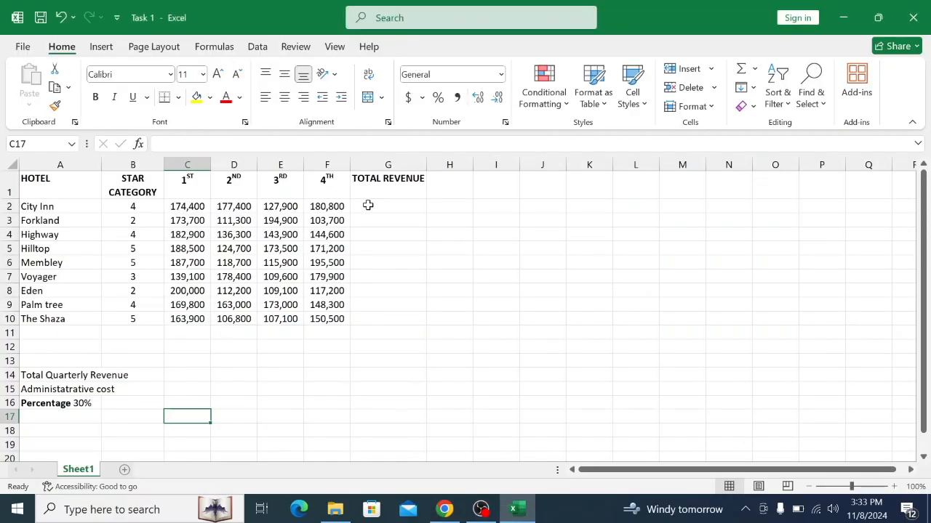
click(368, 206)
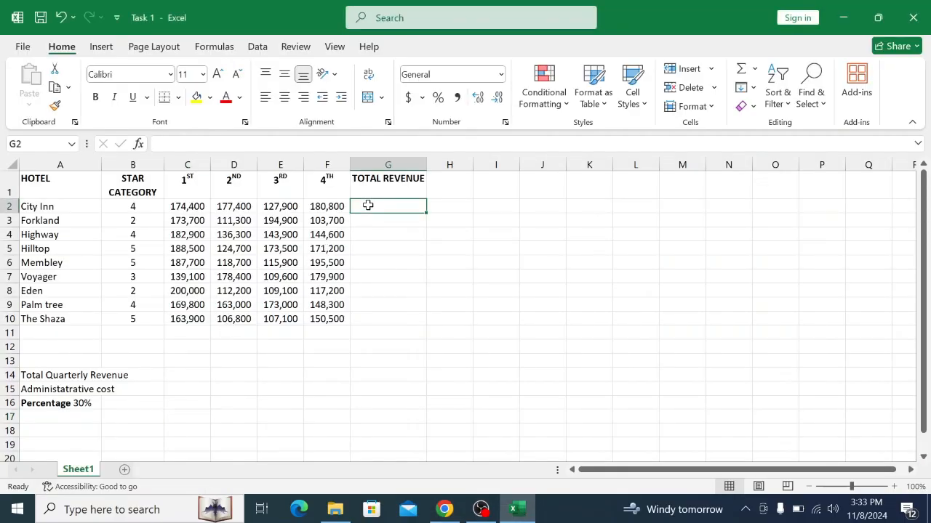
click(188, 374)
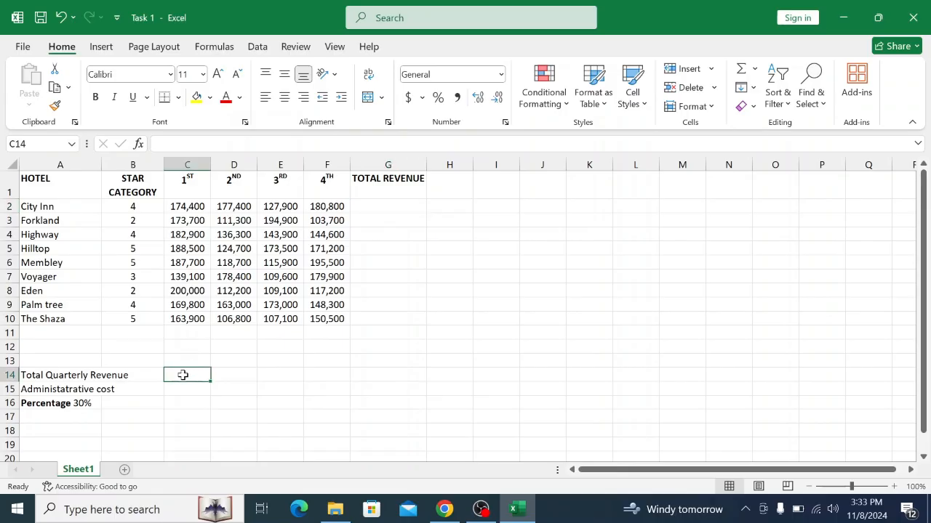
text(=)
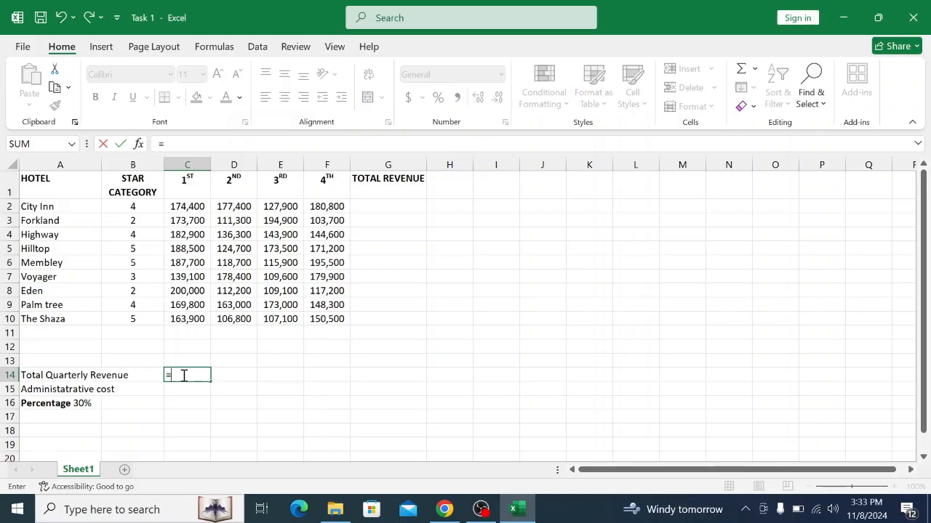
text(su)
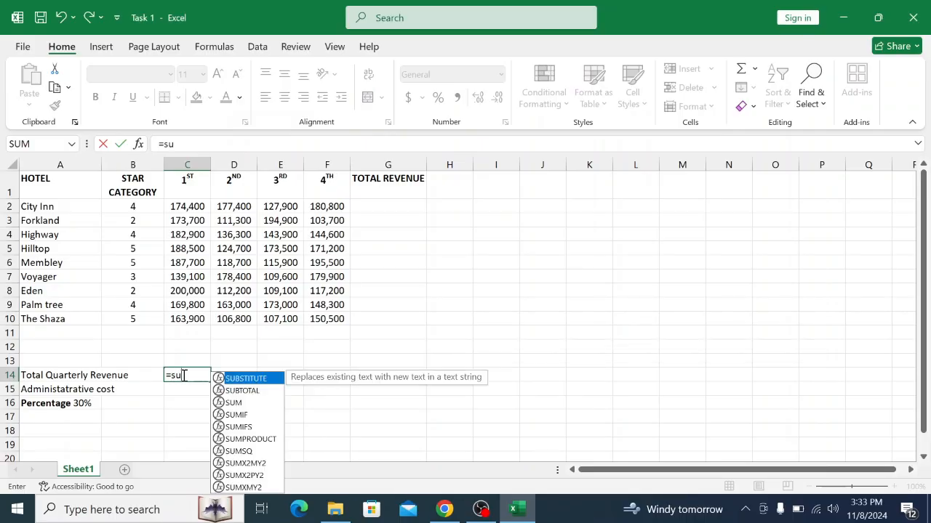
key(BackSpace)
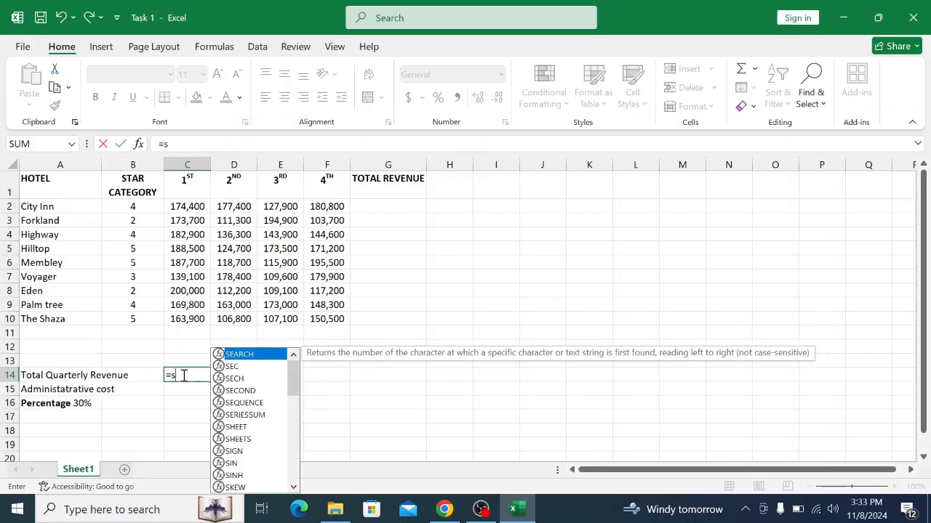
text(u)
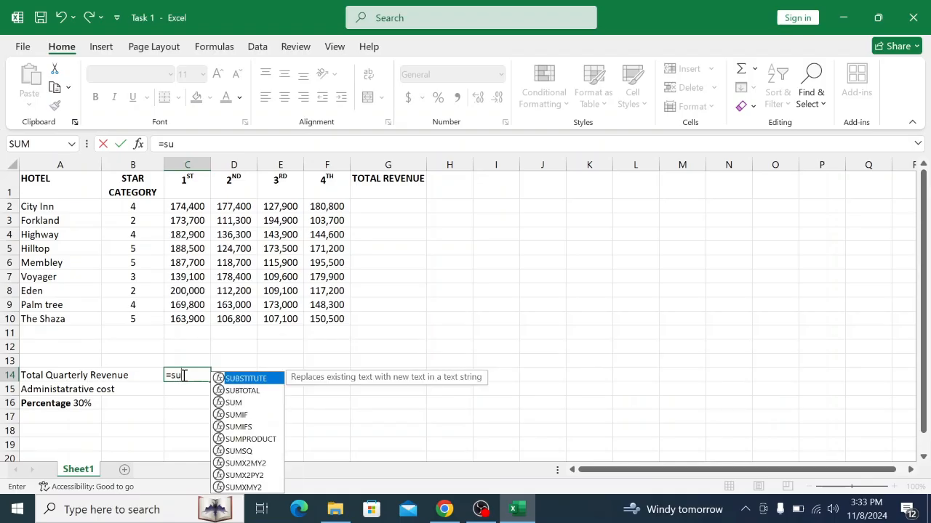
double_click(234, 403)
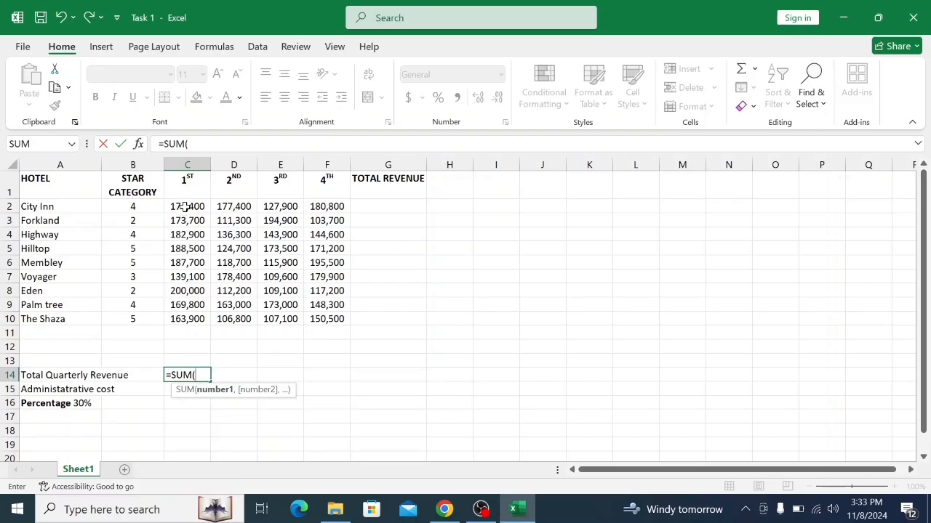
drag(186, 207, 198, 322)
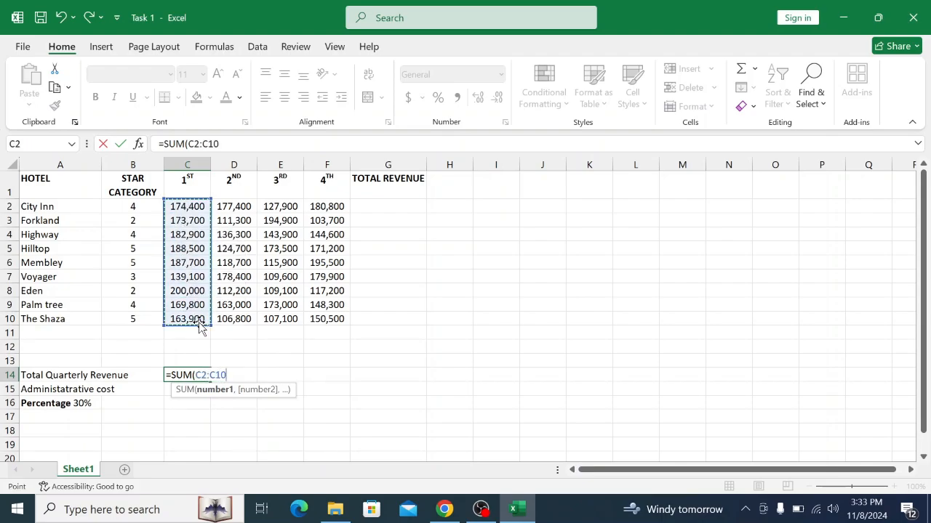
click(228, 144)
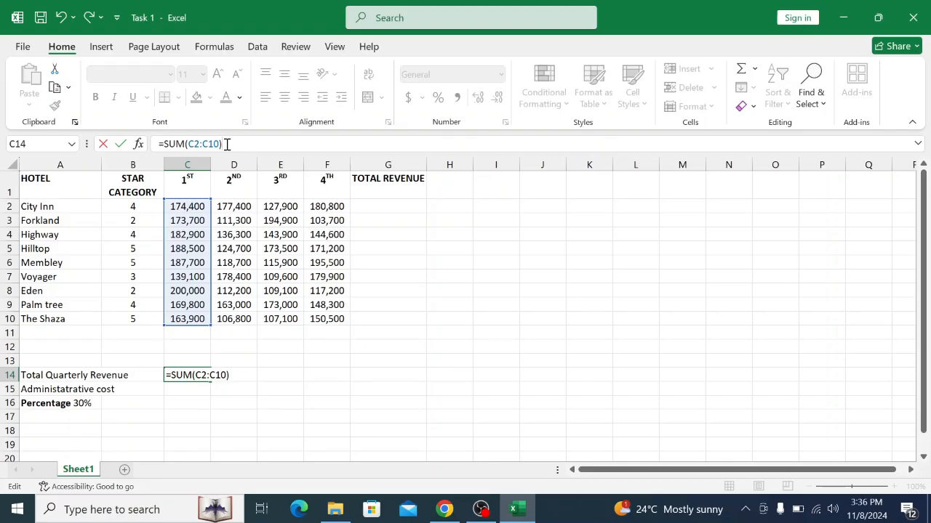
key(Return)
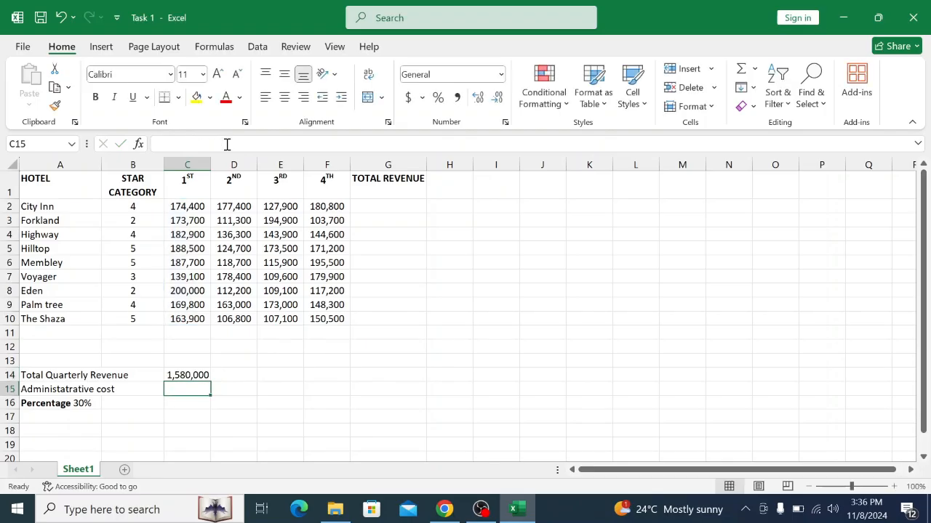
Copy the total formula from C14 across to F14 and check it against question 1(b)(i) in the exam PDF
click(185, 373)
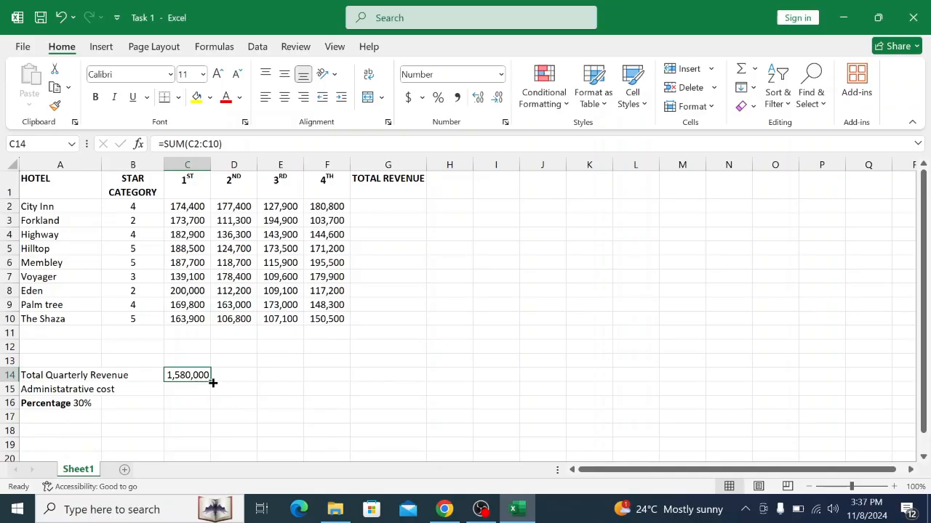
drag(213, 383, 339, 376)
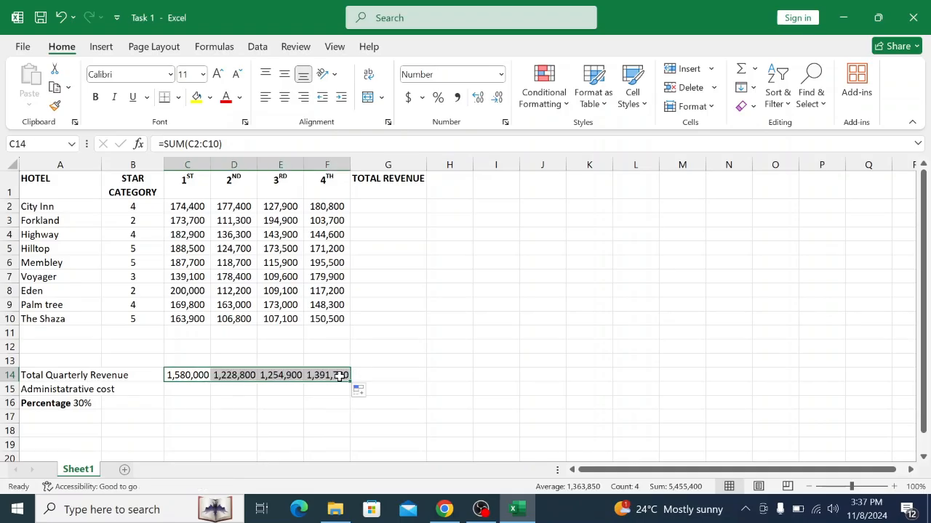
click(443, 505)
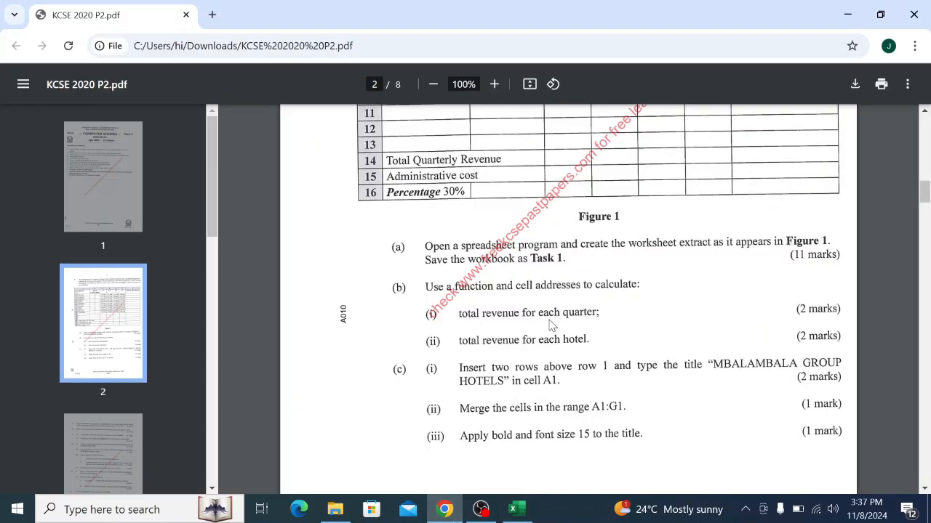
click(515, 509)
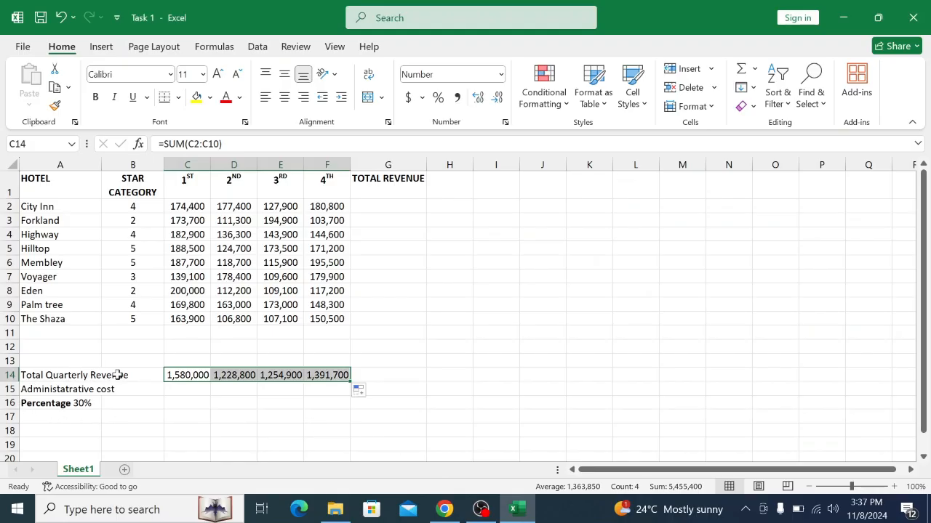
Consult question 1(b)(ii) in the exam PDF and total City Inn's revenue in cell G2 with =SUM(C2:F2)
click(385, 204)
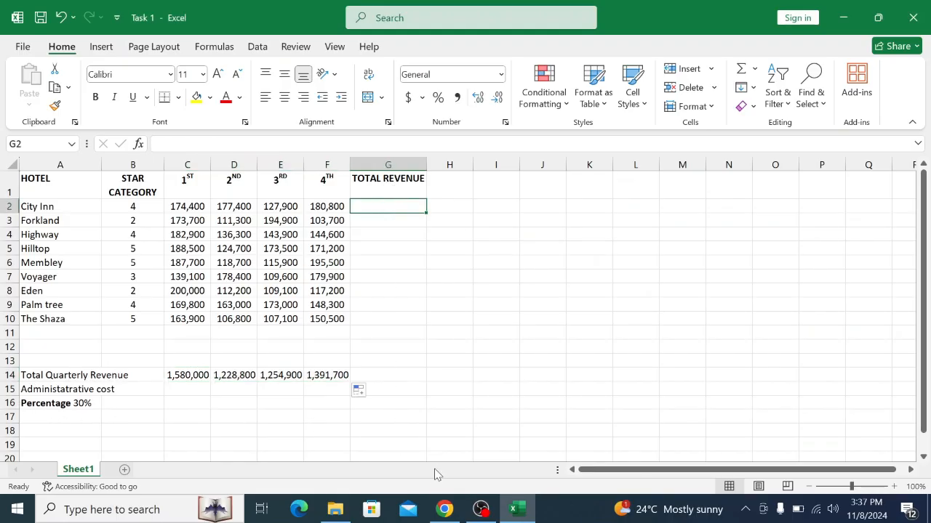
click(445, 509)
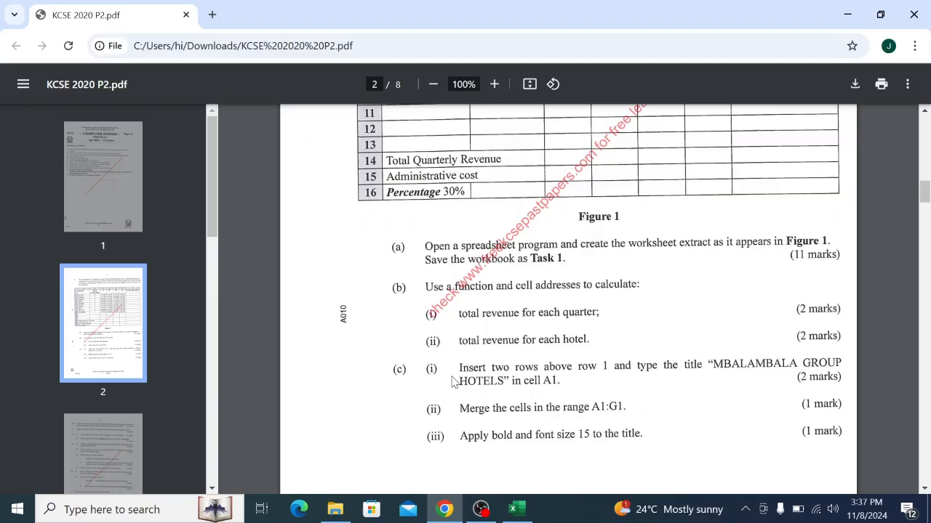
click(517, 509)
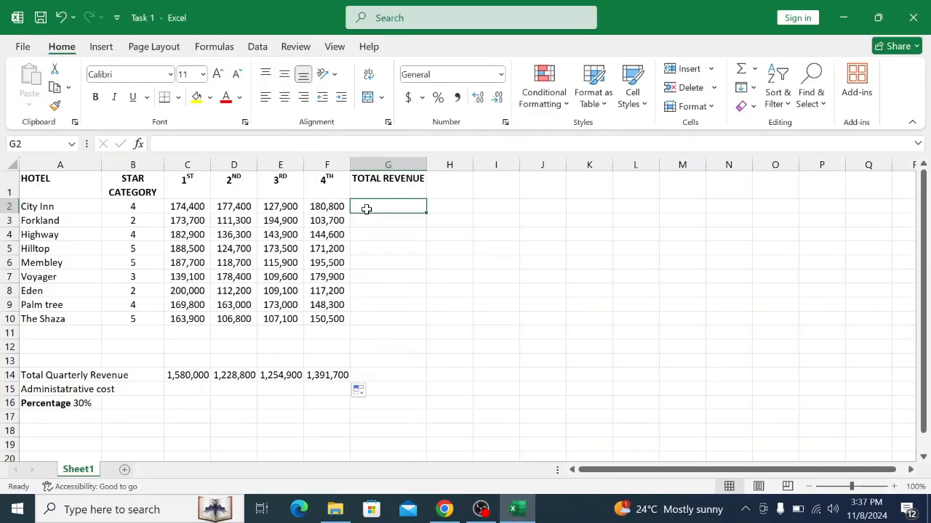
text(=)
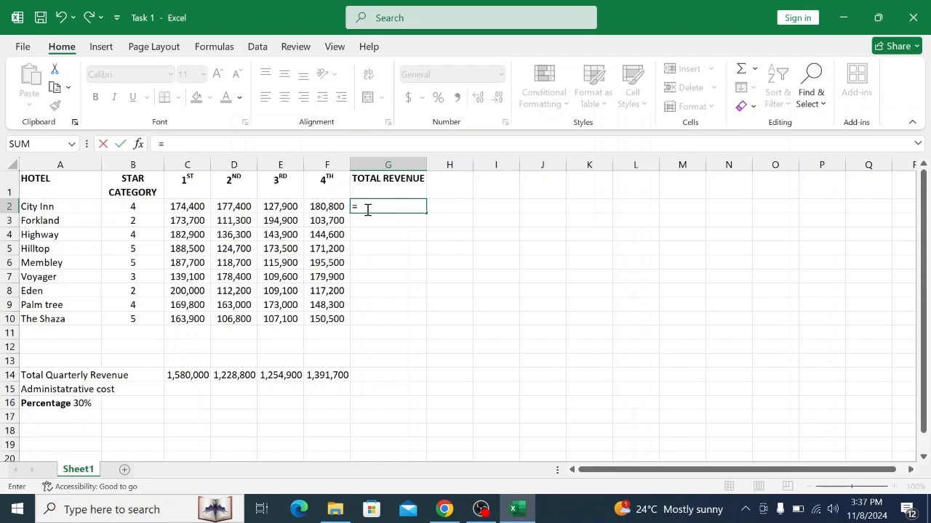
text(s)
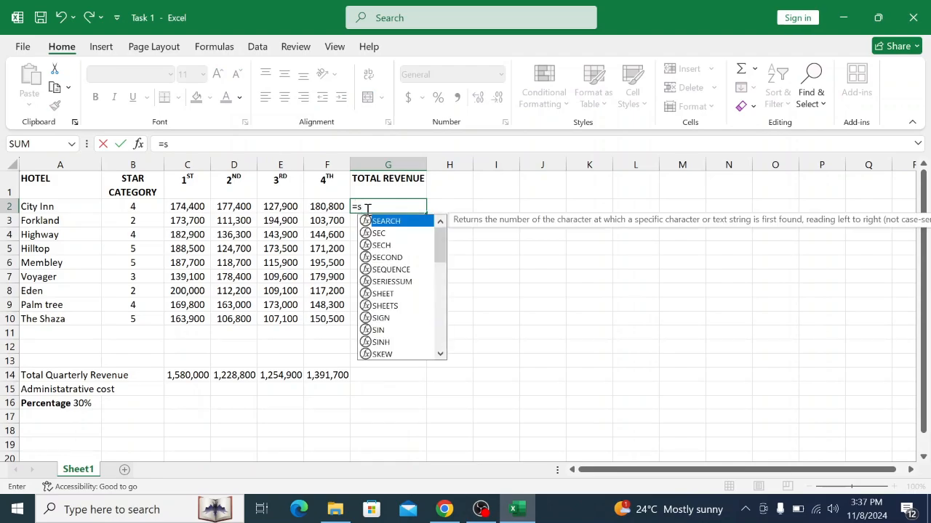
text(u)
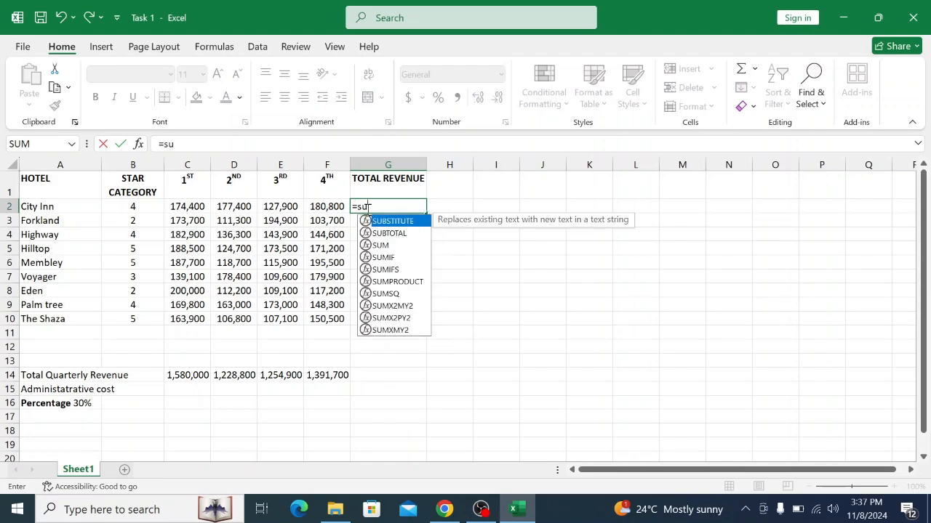
click(384, 245)
double_click(384, 246)
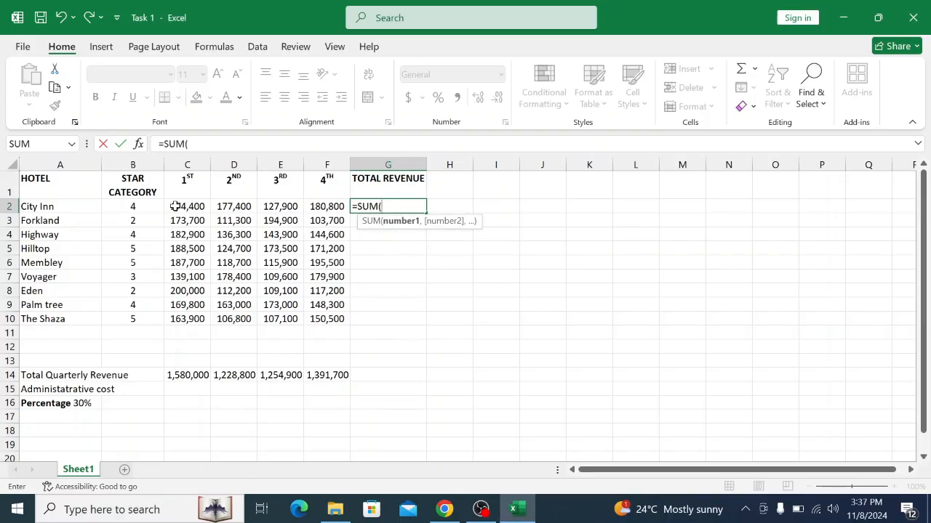
drag(179, 207, 328, 207)
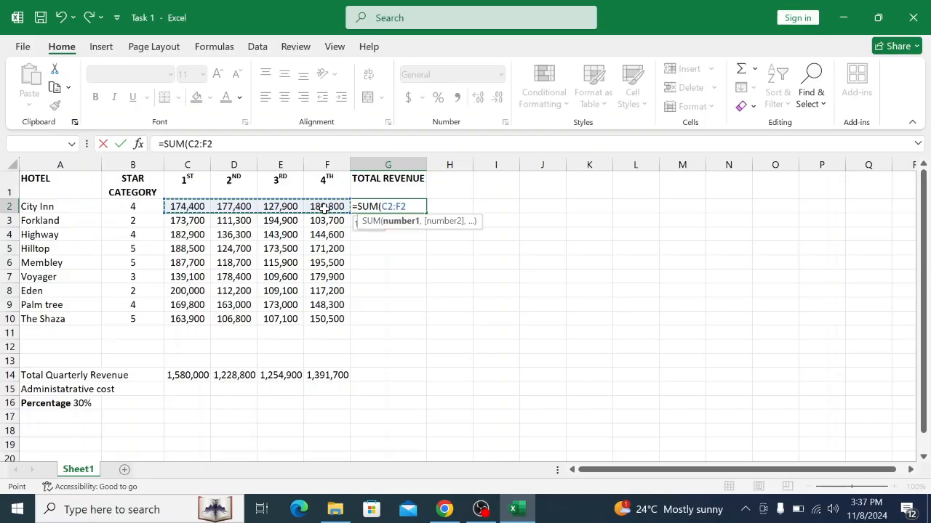
click(218, 143)
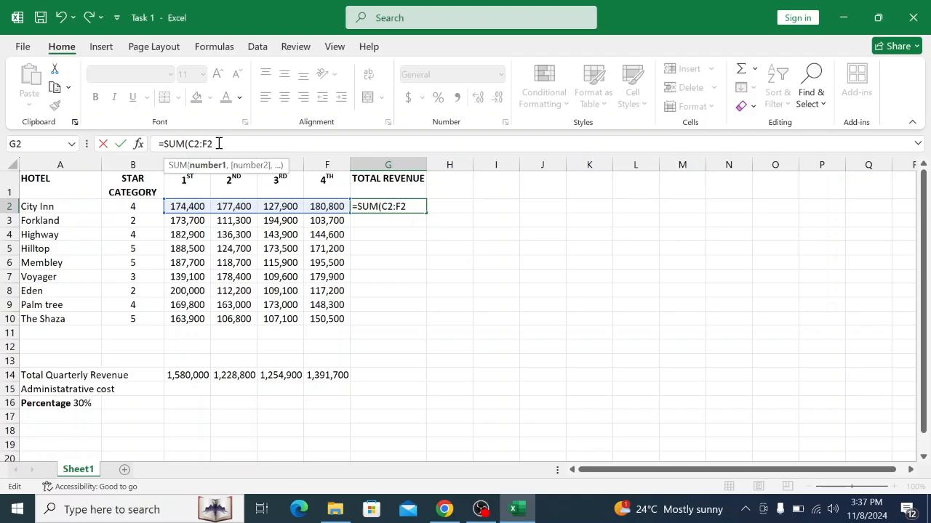
text())
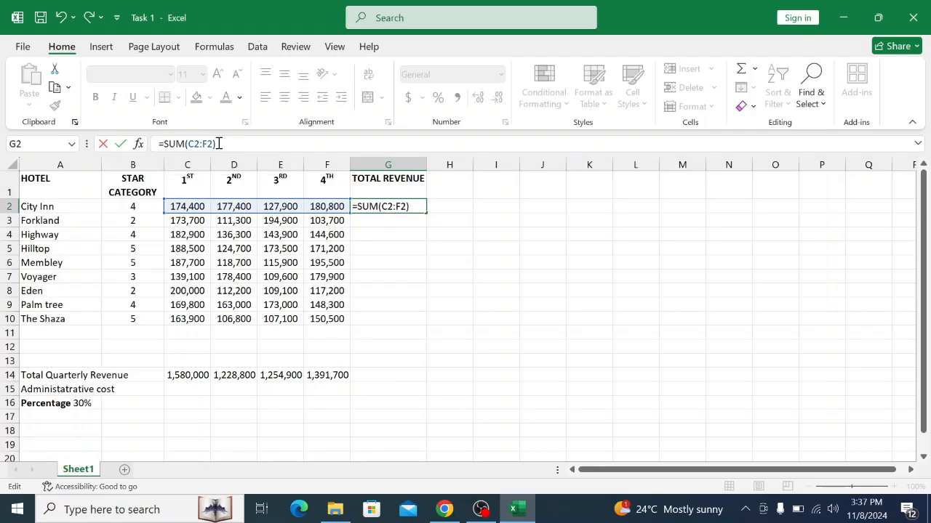
key(Return)
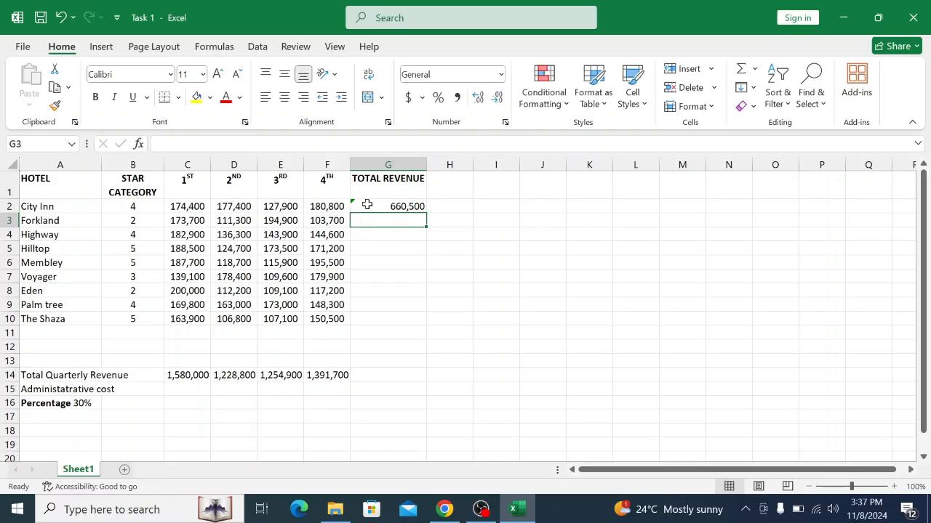
Copy the total revenue formula from G2 down to G10 for the remaining hotels and review the results
click(365, 207)
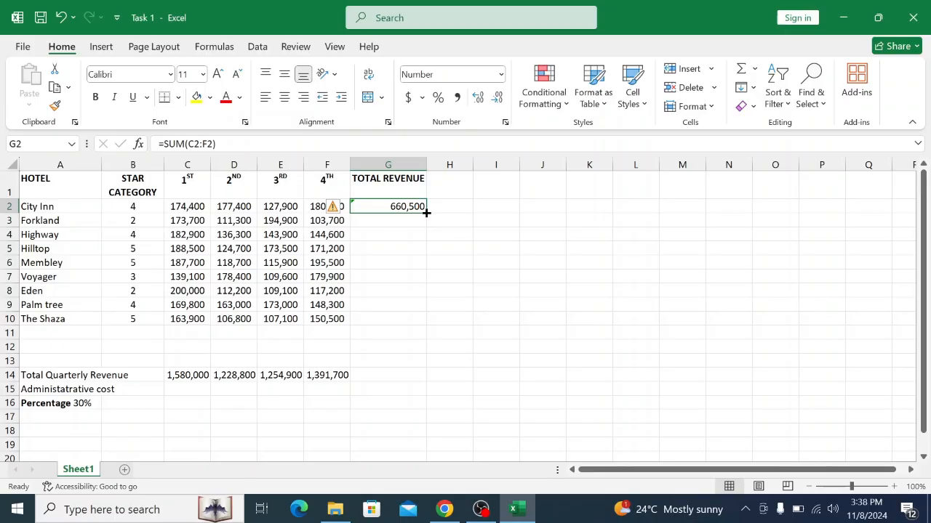
drag(427, 212, 419, 326)
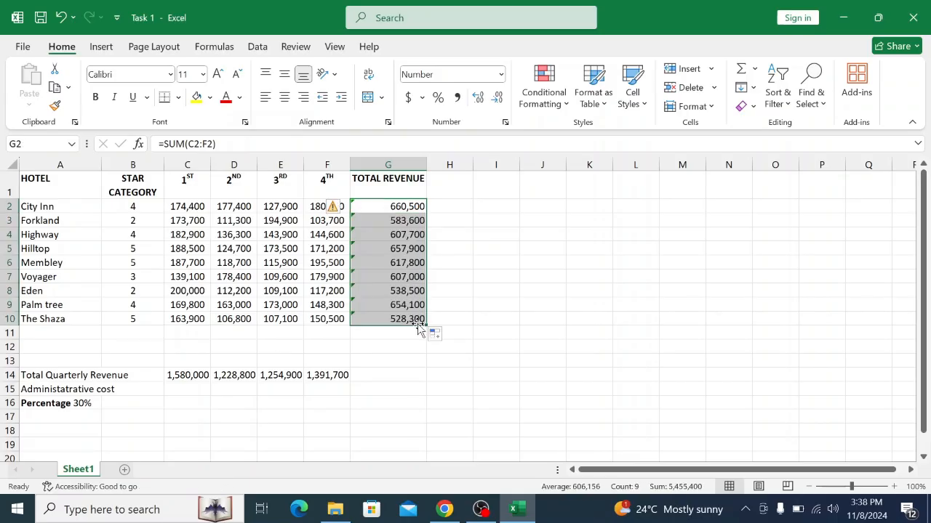
click(392, 345)
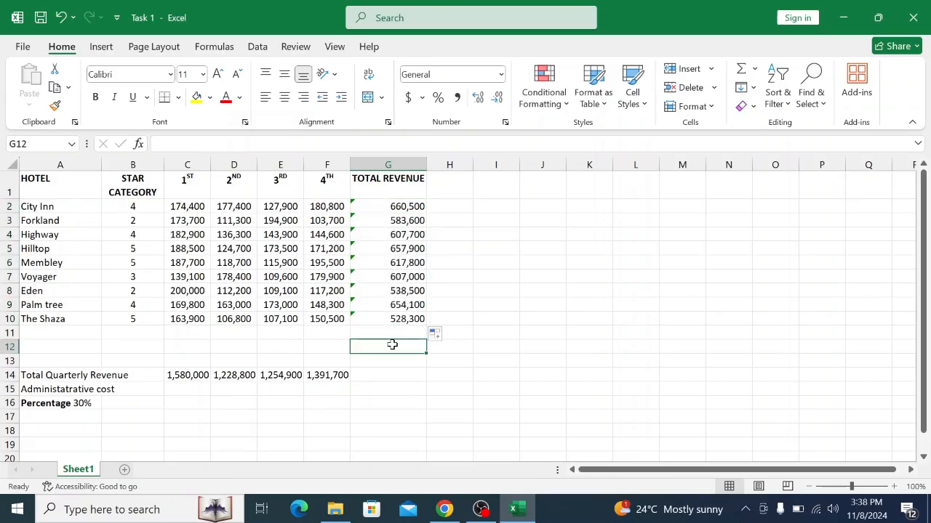
click(395, 207)
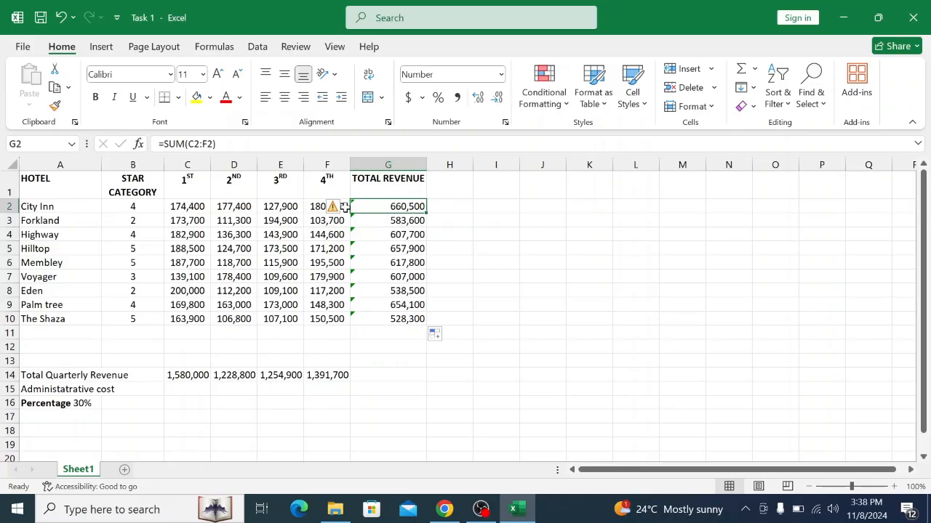
click(460, 250)
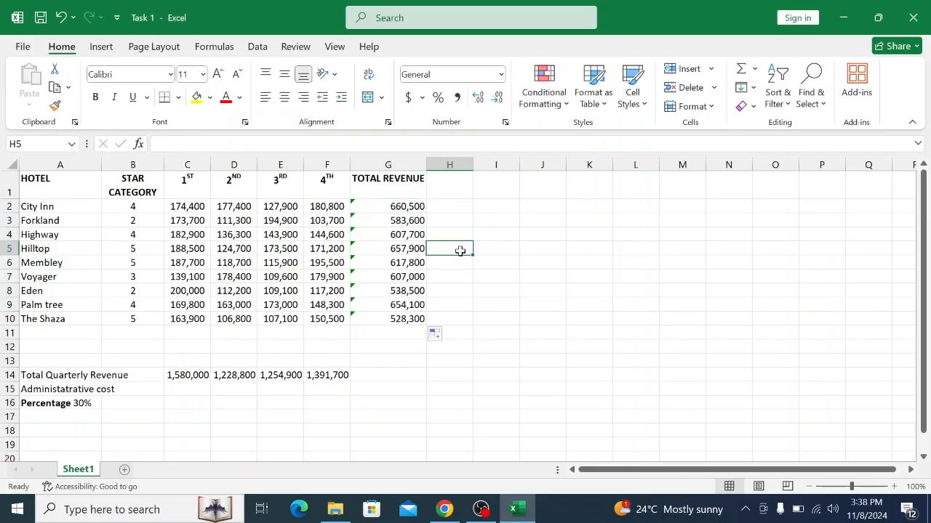
Read question 1(c) in the exam PDF on the worksheet title and return to the Task 1 workbook in Excel
click(444, 509)
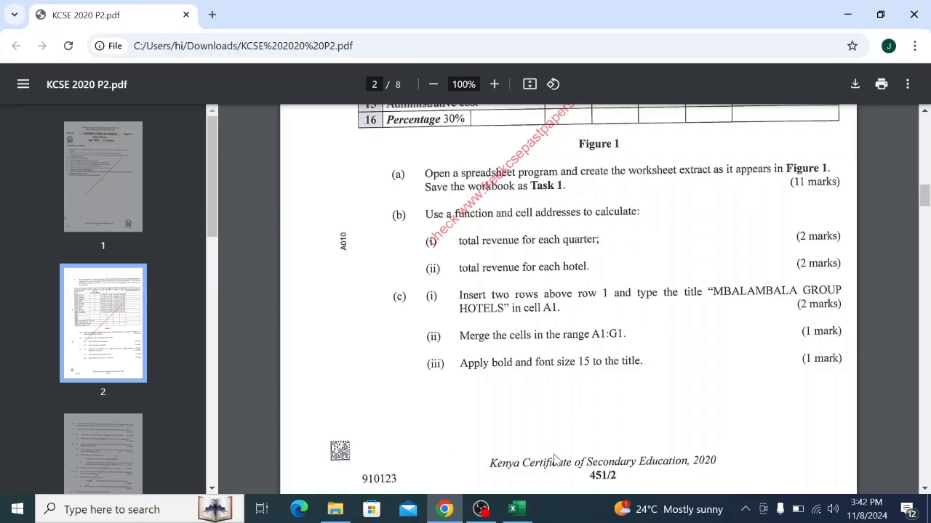
click(514, 509)
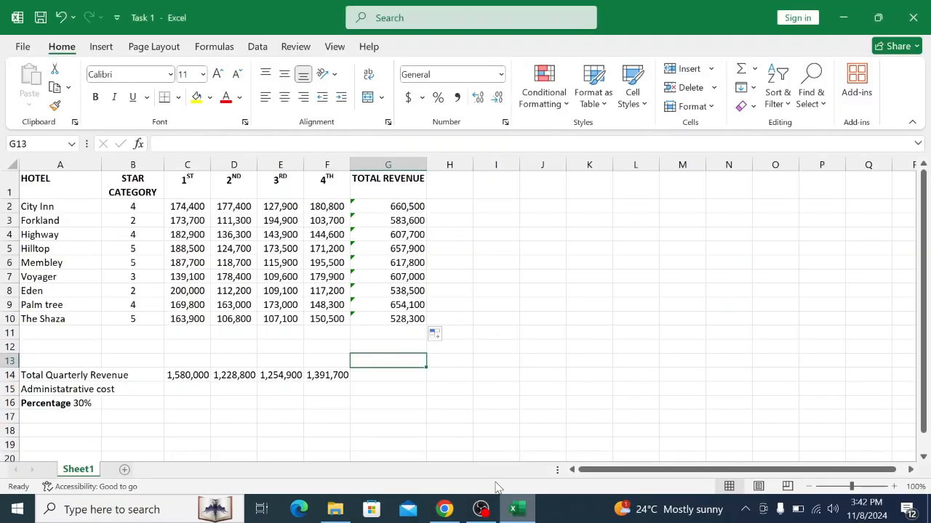
Insert two blank rows above the header row of the hotel revenue table
click(7, 183)
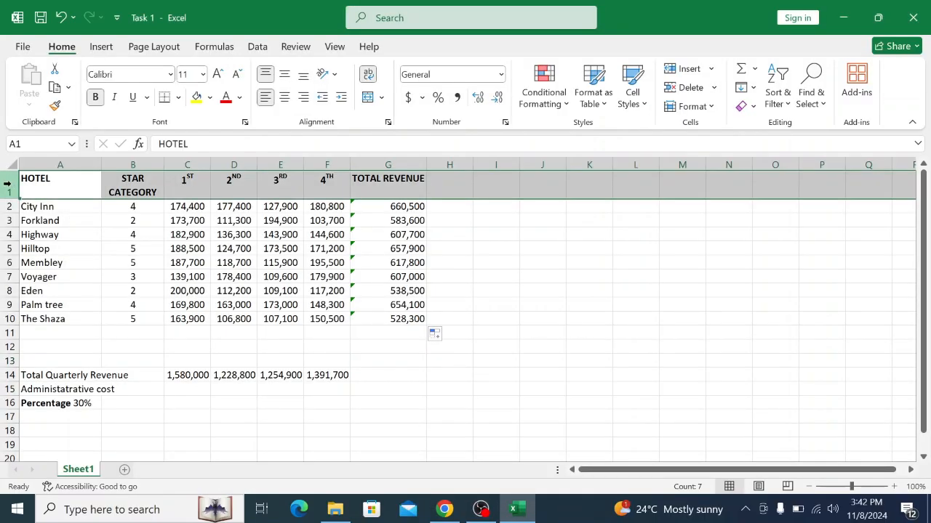
right_click(7, 183)
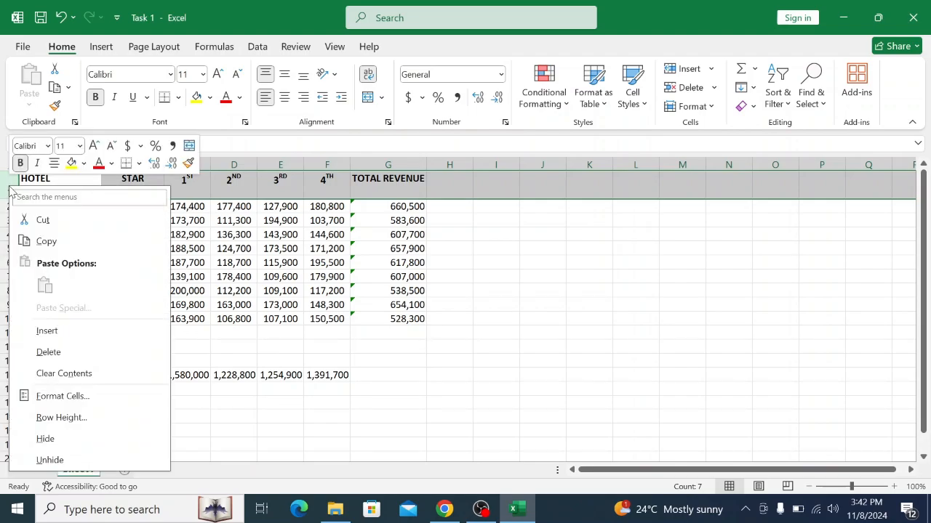
click(51, 332)
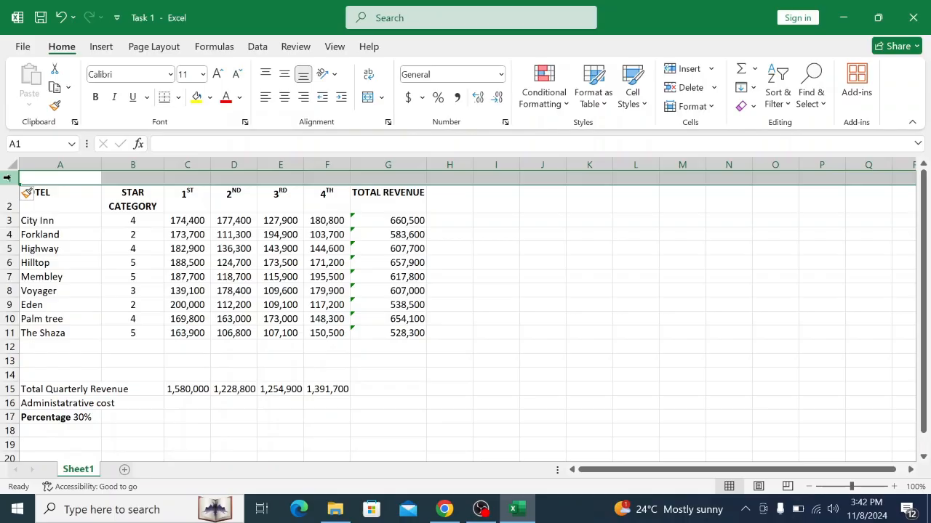
right_click(5, 178)
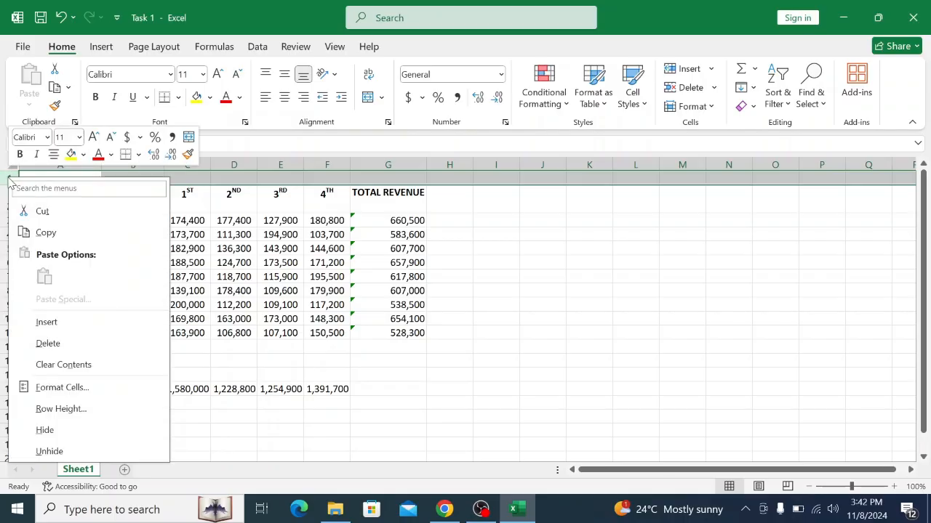
click(46, 329)
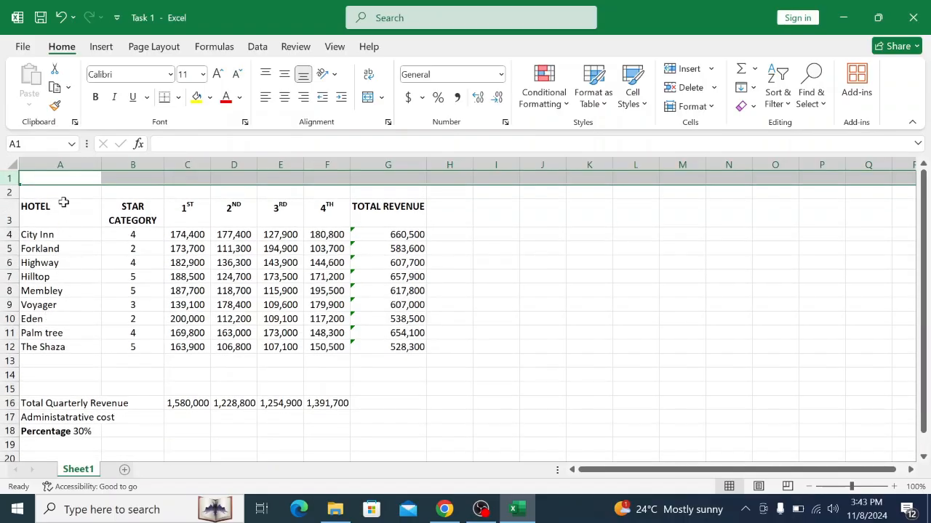
Enter the title "MBALAMBALA GROUP HOTELS" in cell A1, checking its wording in the exam PDF open in Chrome
click(55, 177)
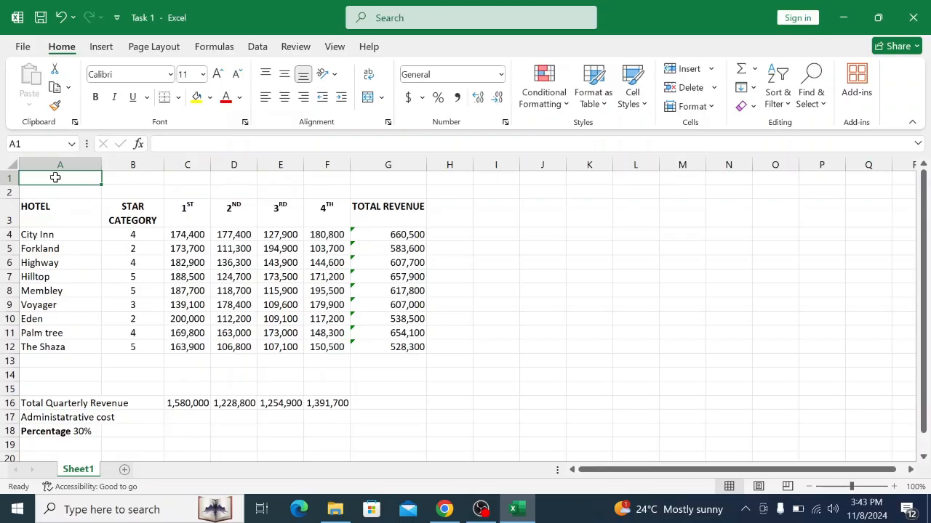
click(440, 509)
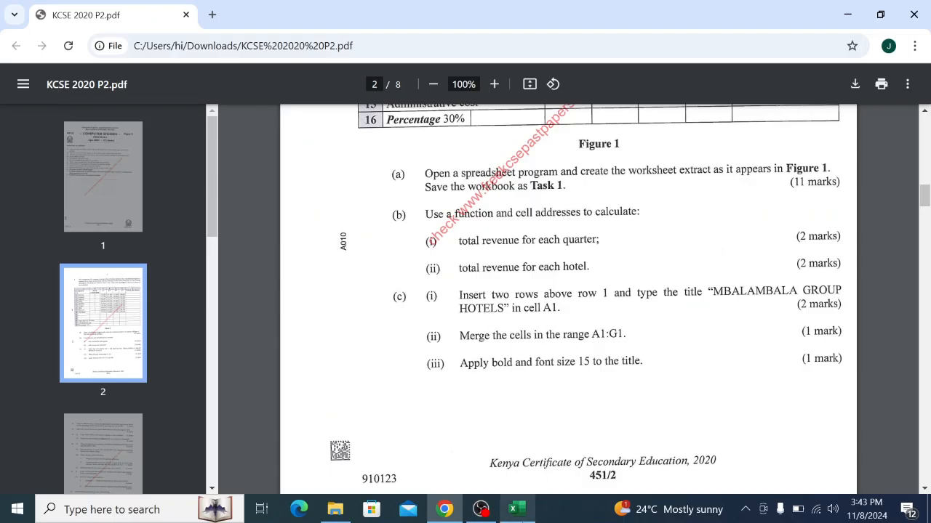
click(513, 509)
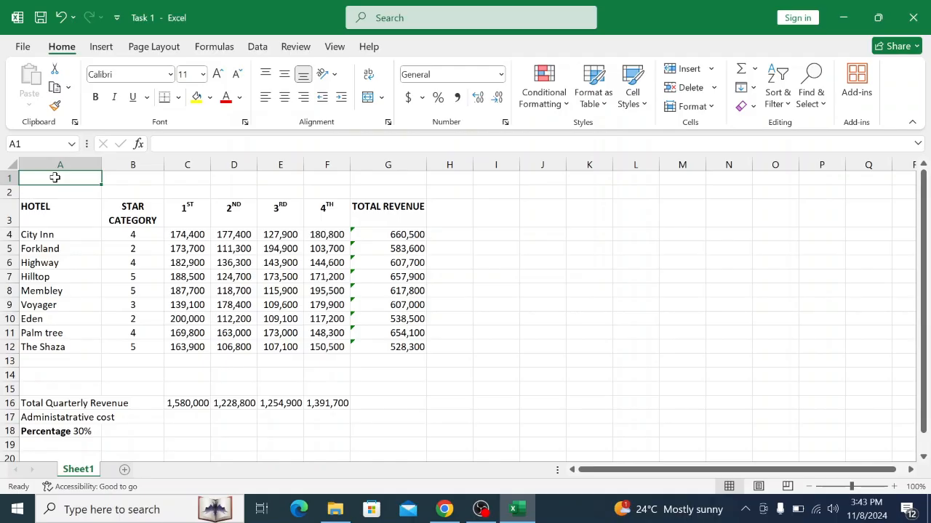
text(BALA)
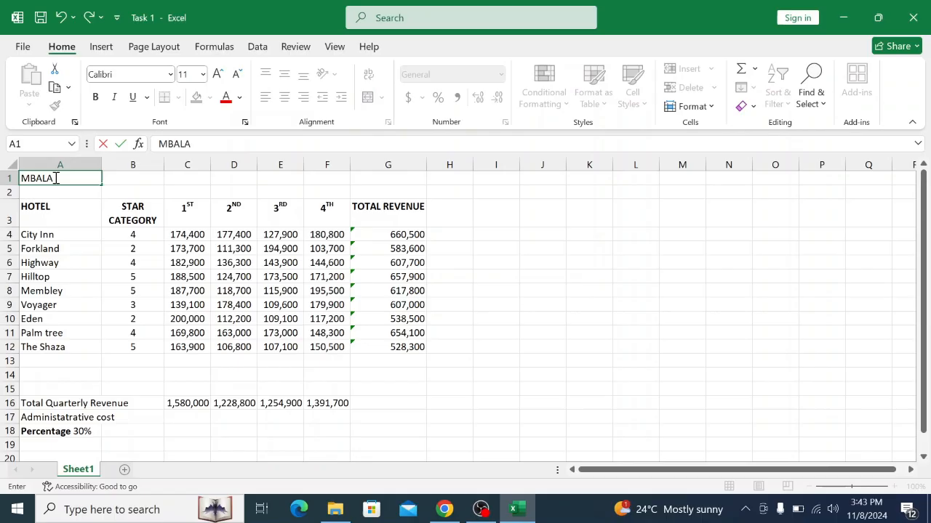
text(MABAL)
key(BackSpace)
key(BackSpace)
key(BackSpace)
text(ROUP)
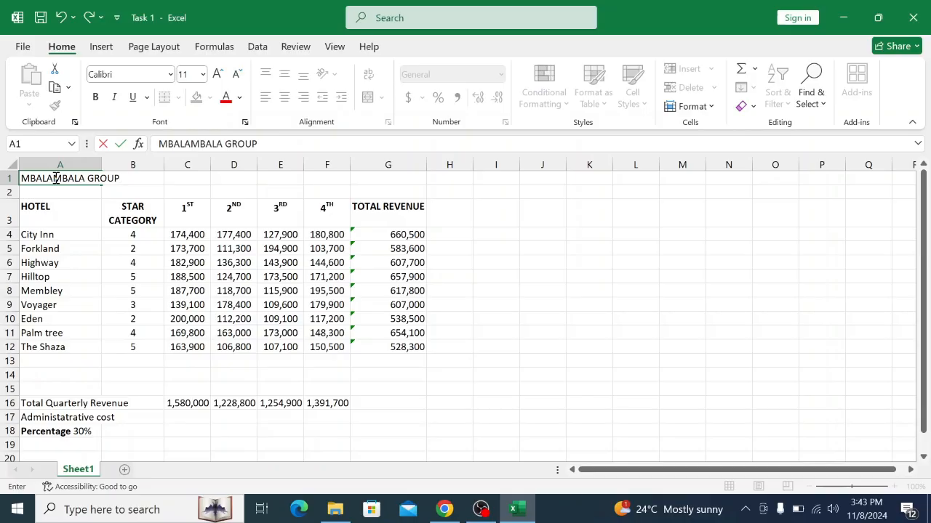
click(445, 510)
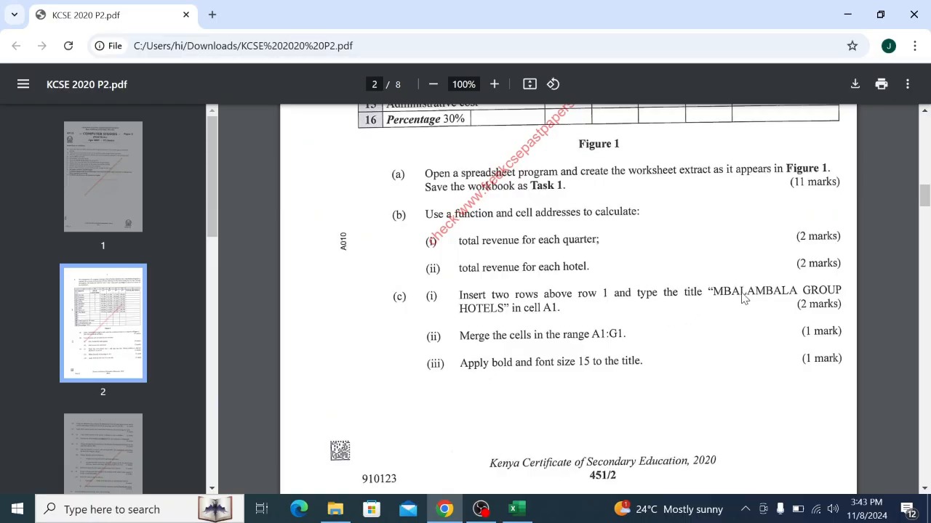
click(522, 510)
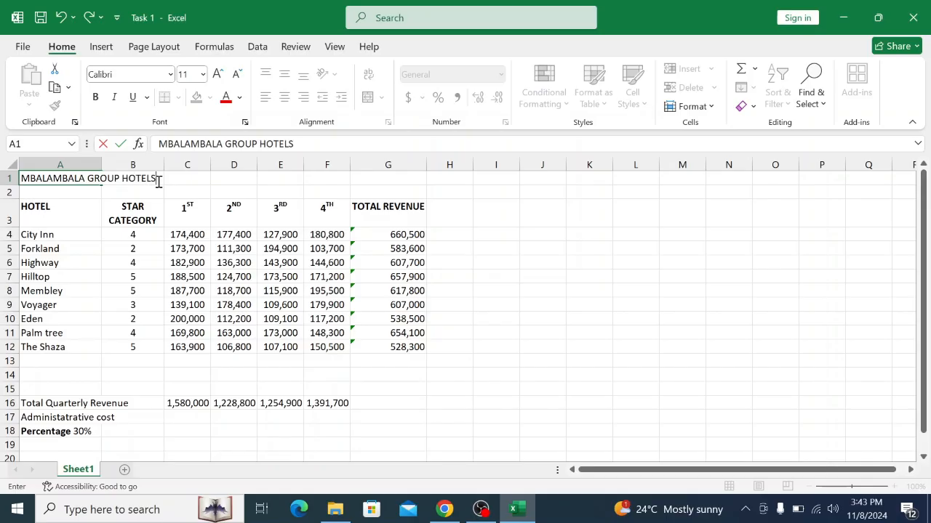
click(262, 188)
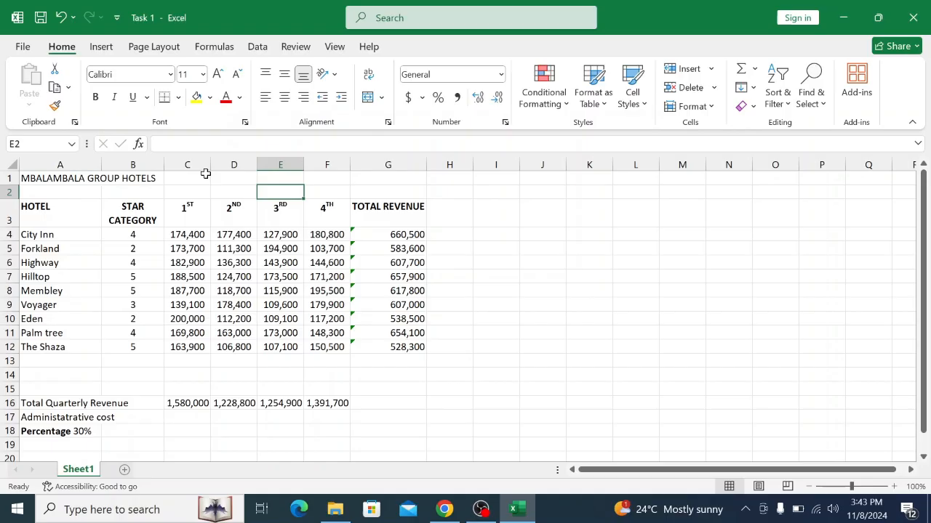
Check the merge range in the exam PDF and merge cells A1:G1 in the Excel worksheet
click(60, 178)
click(444, 510)
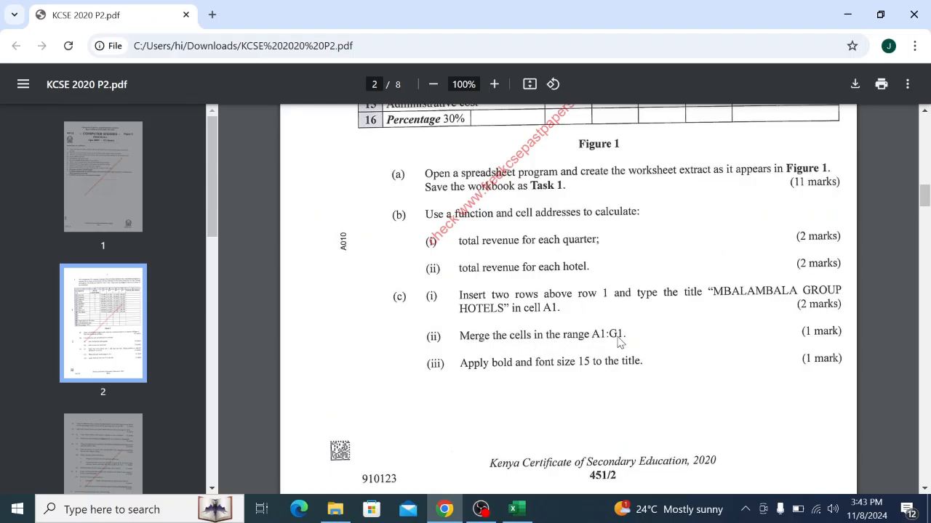
click(515, 508)
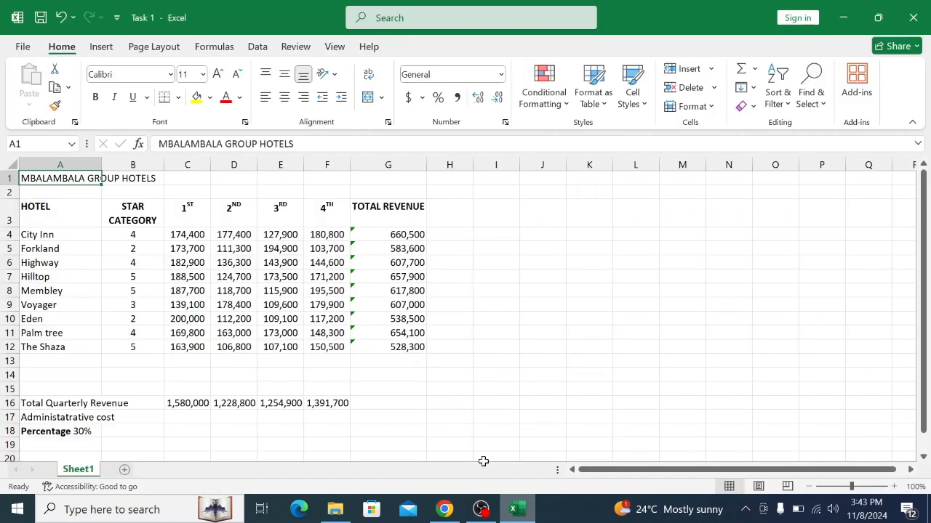
drag(59, 177, 397, 189)
click(444, 509)
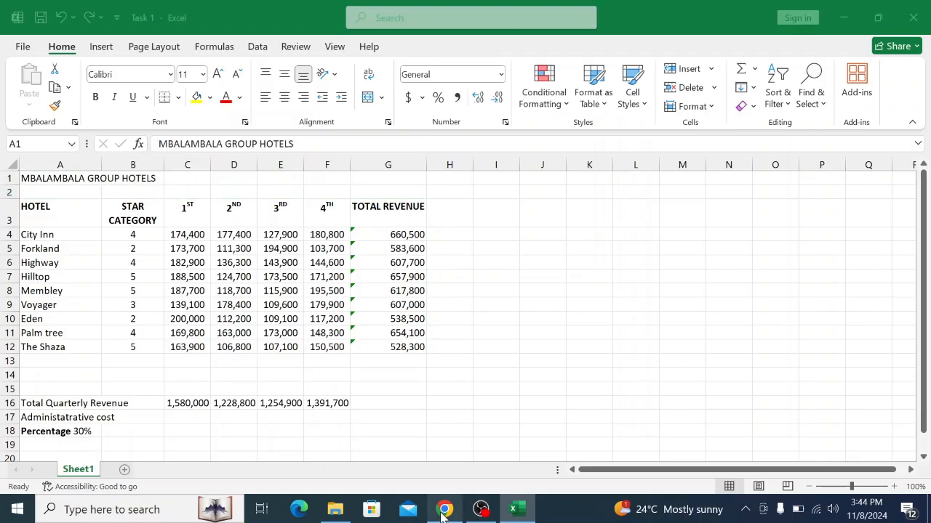
click(514, 509)
click(194, 201)
drag(53, 178, 384, 178)
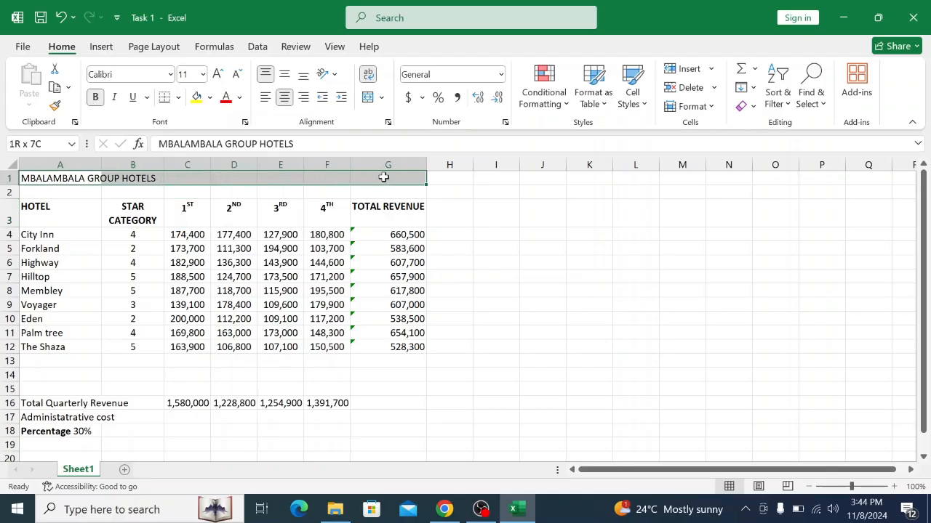
right_click(386, 178)
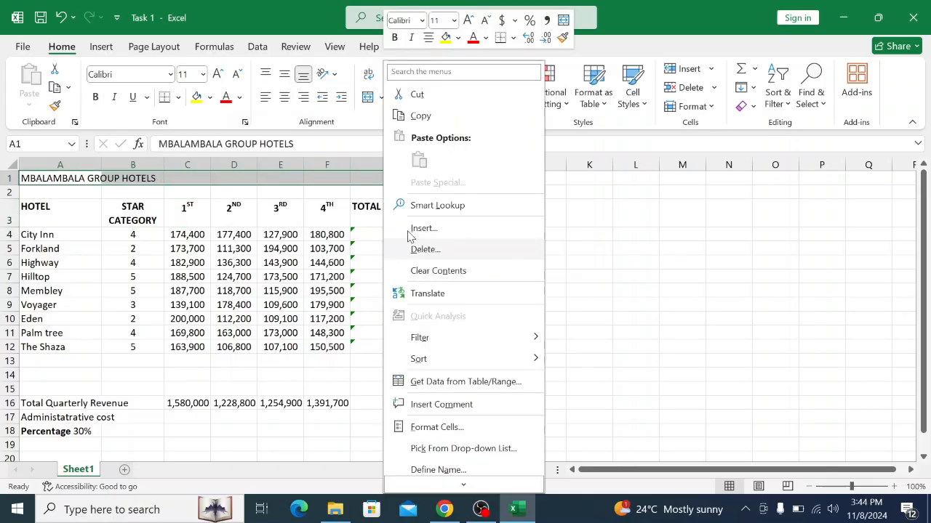
click(421, 427)
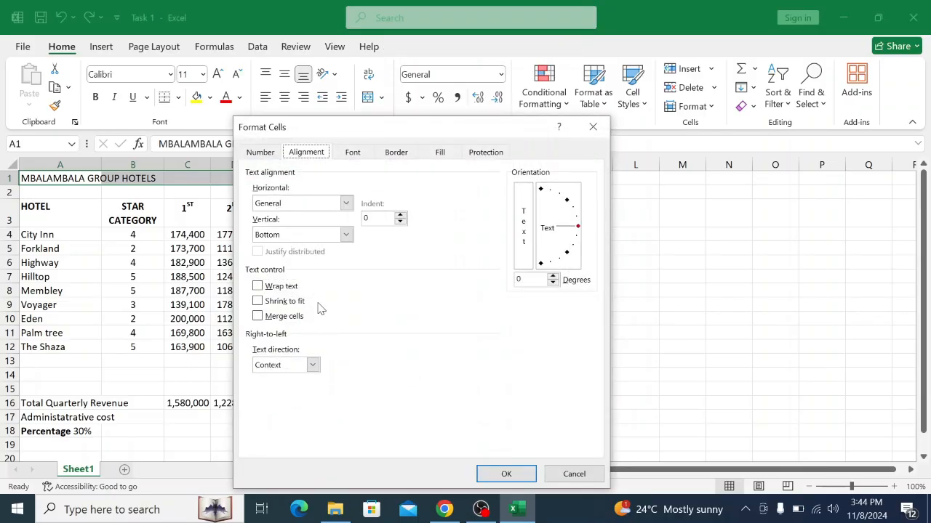
click(257, 316)
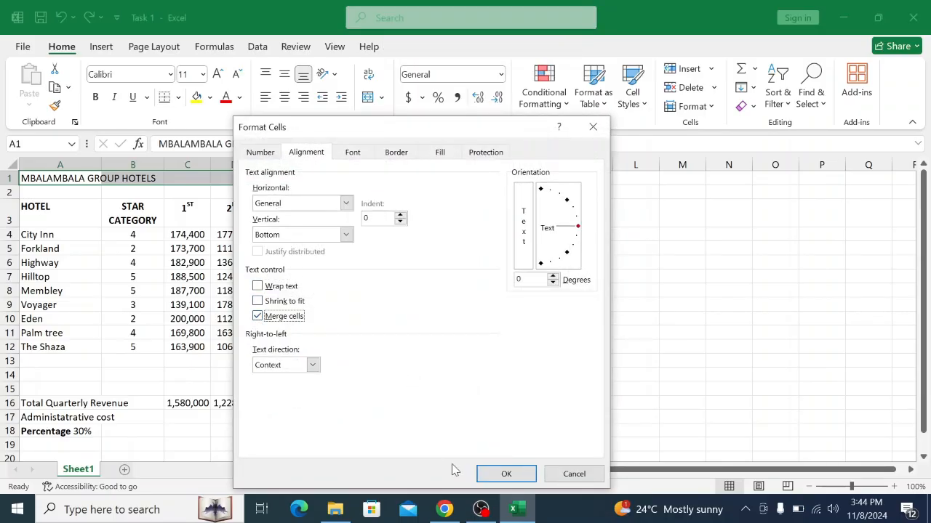
click(505, 474)
click(471, 261)
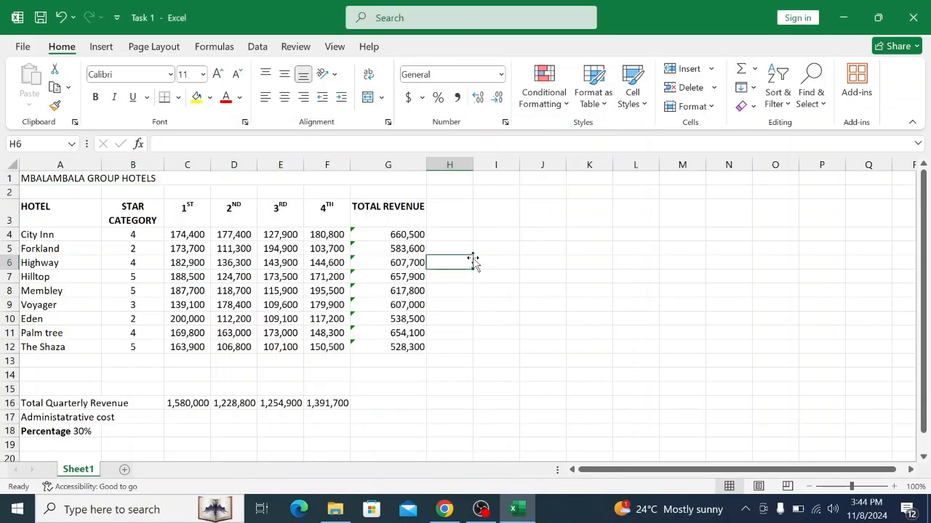
Check the title formatting instruction in the exam PDF and set the worksheet title's font size to 15
click(126, 178)
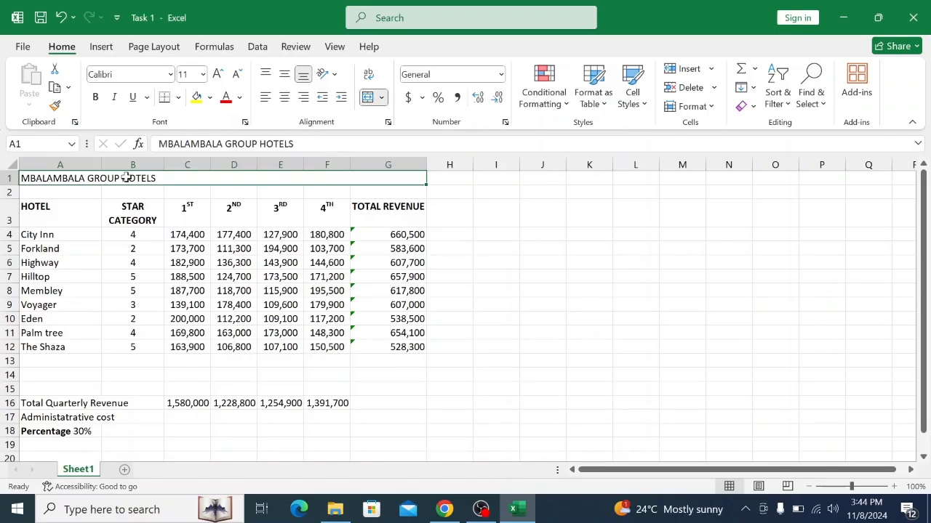
click(444, 509)
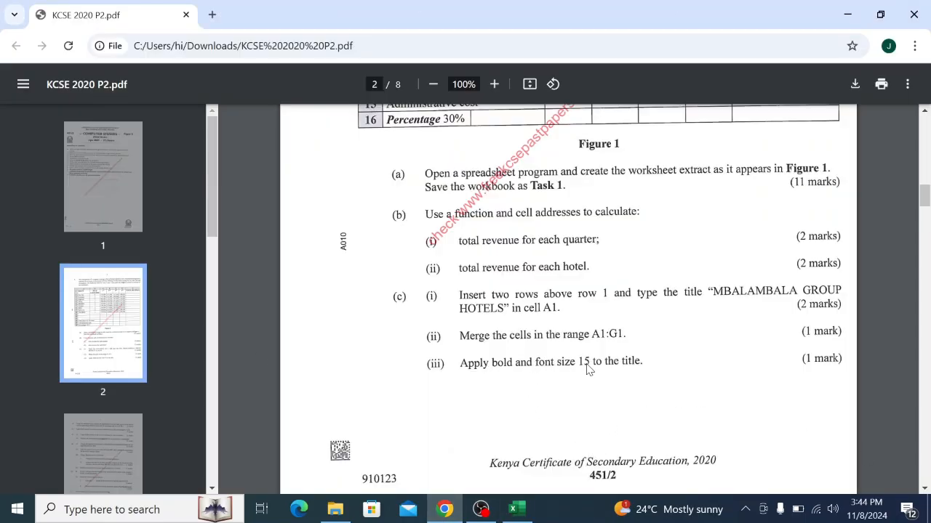
click(514, 509)
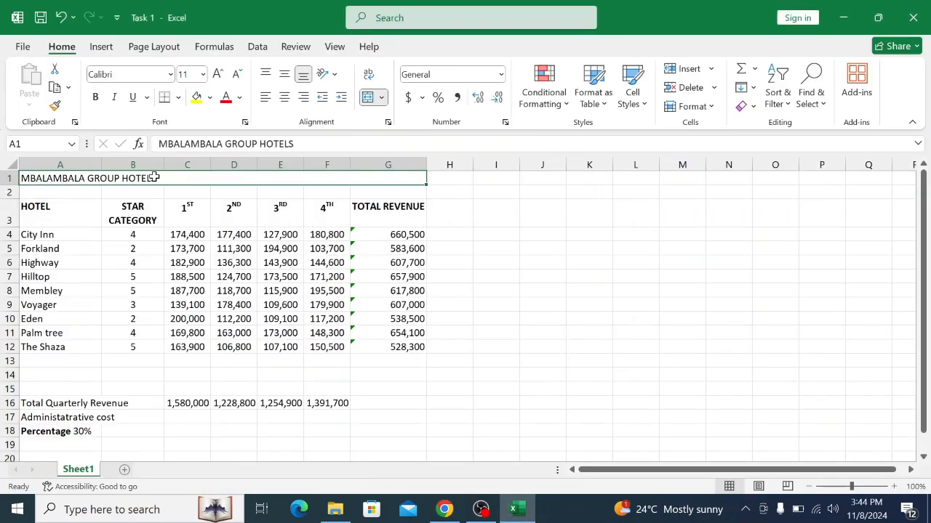
drag(307, 142, 154, 139)
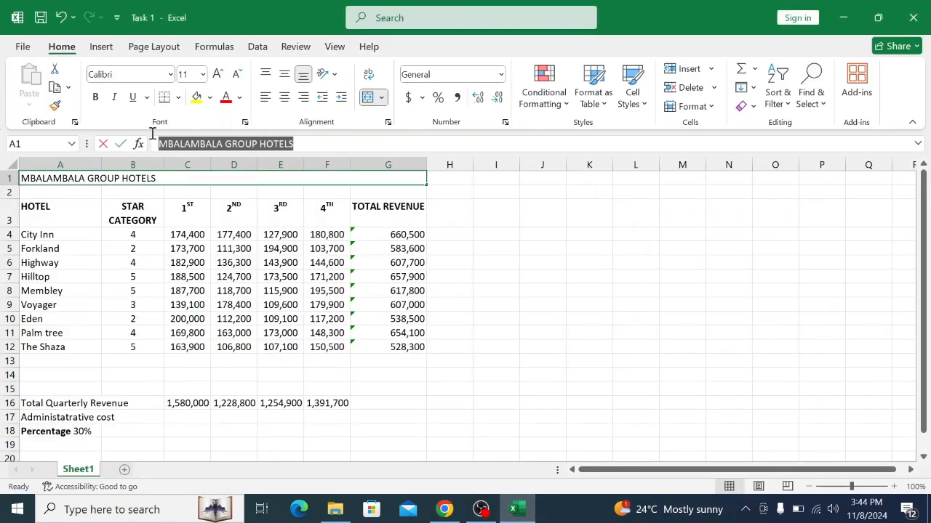
click(204, 74)
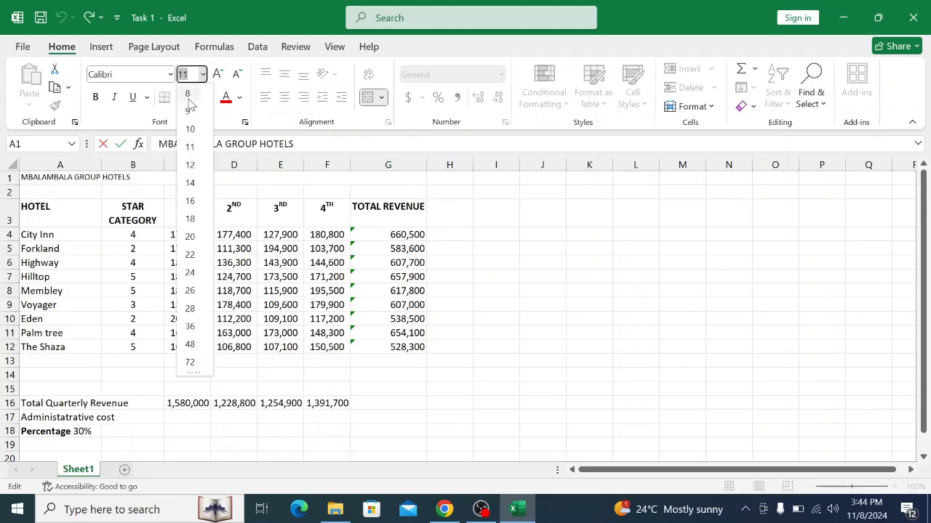
text(1)
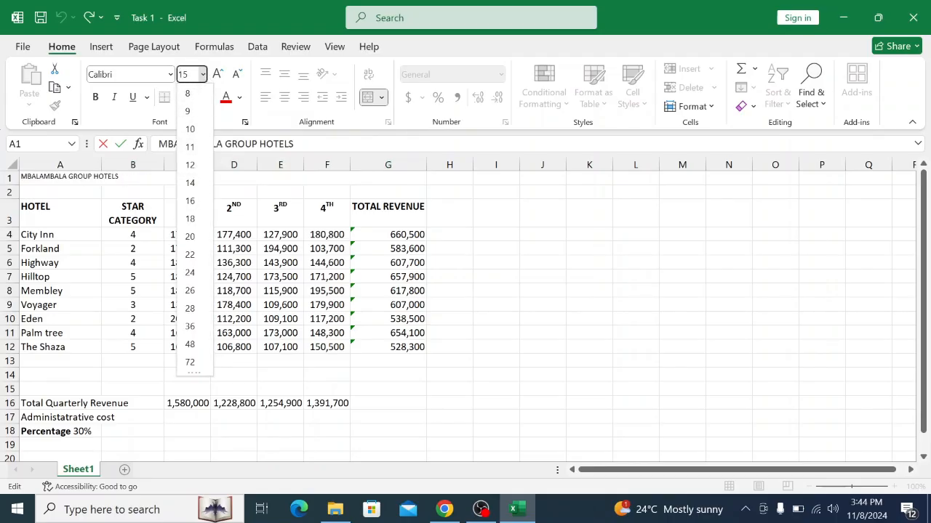
text(5)
key(Return)
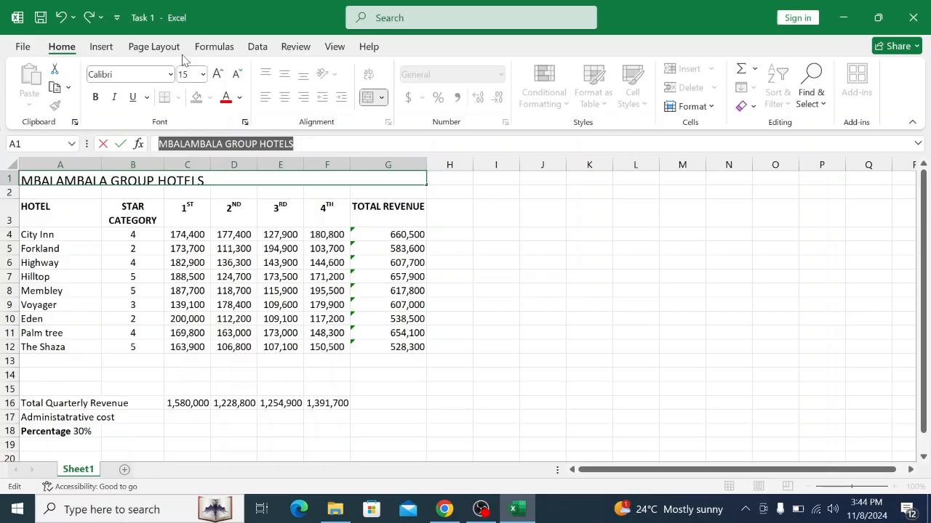
Make the MBALAMBALA GROUP HOTELS title bold and finish editing its cell
click(95, 98)
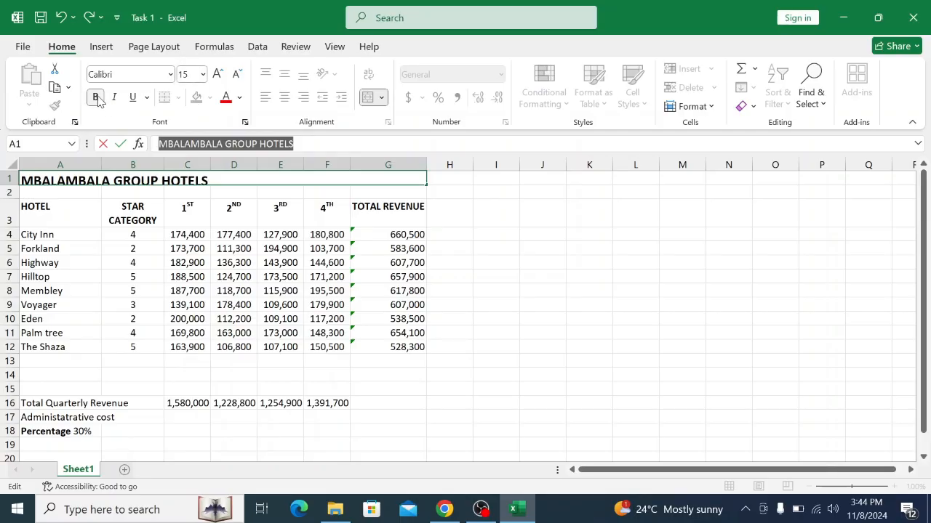
click(409, 194)
click(120, 181)
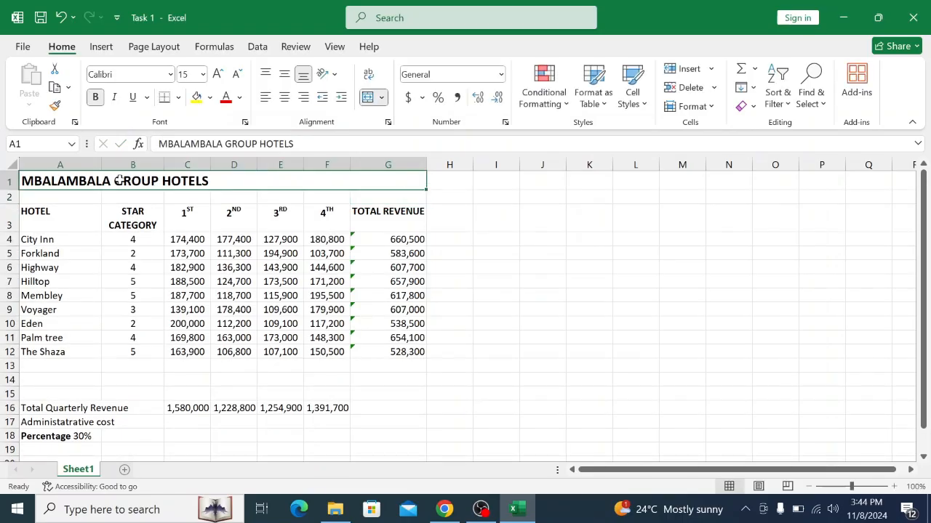
click(525, 218)
Switch to the exam PDF in Chrome and look through the spreadsheet tasks that follow part (c)
click(445, 509)
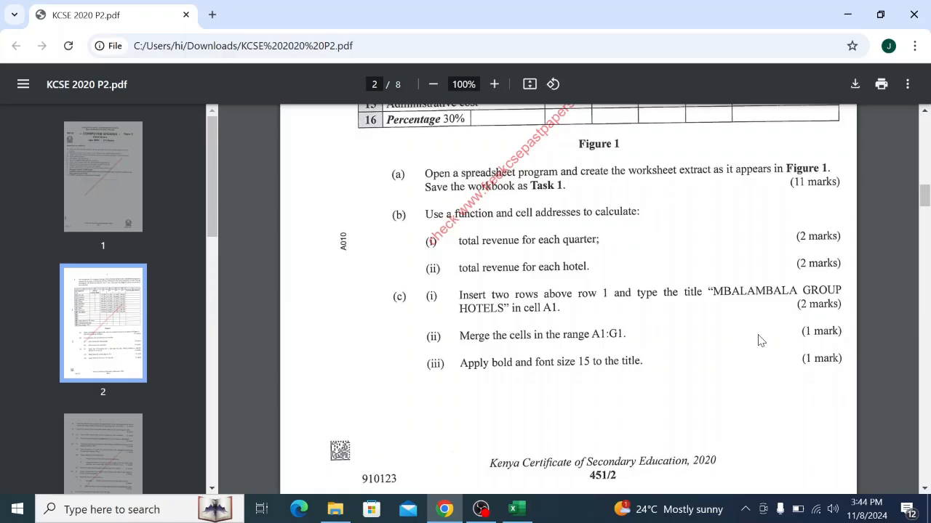
scroll(760, 340, down, 12)
scroll(760, 340, up, 5)
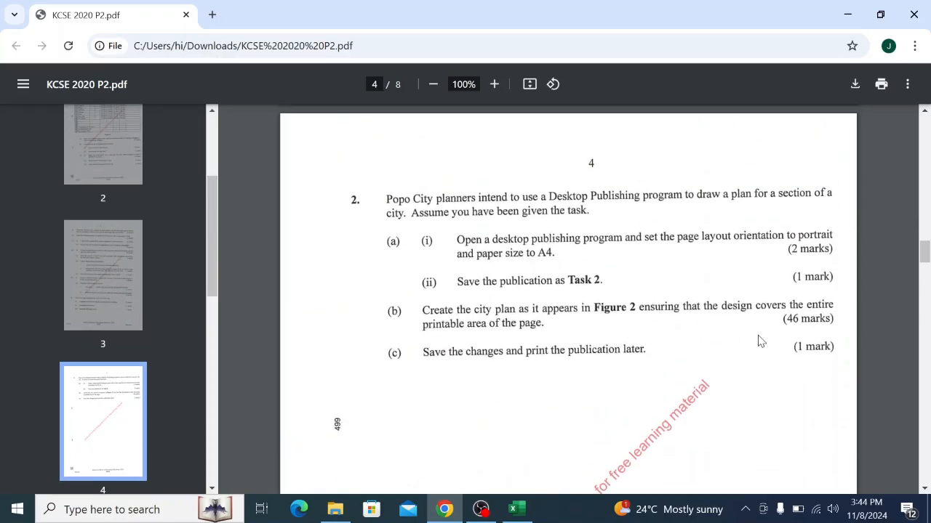
scroll(760, 340, up, 5)
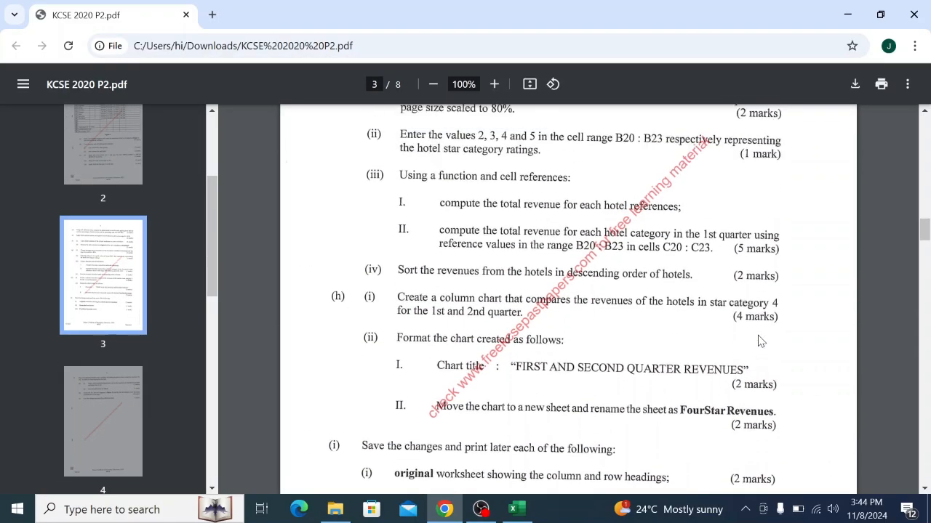
scroll(760, 340, up, 4)
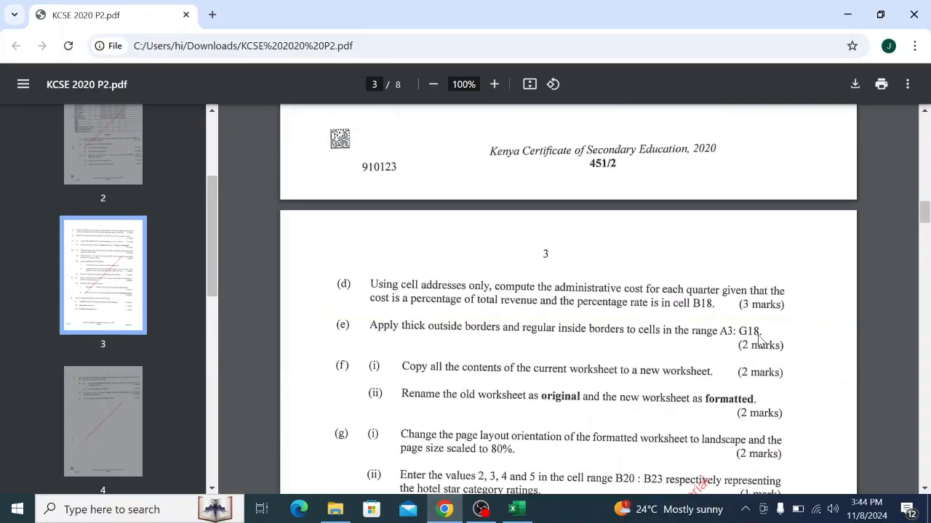
scroll(760, 340, up, 2)
scroll(759, 341, down, 2)
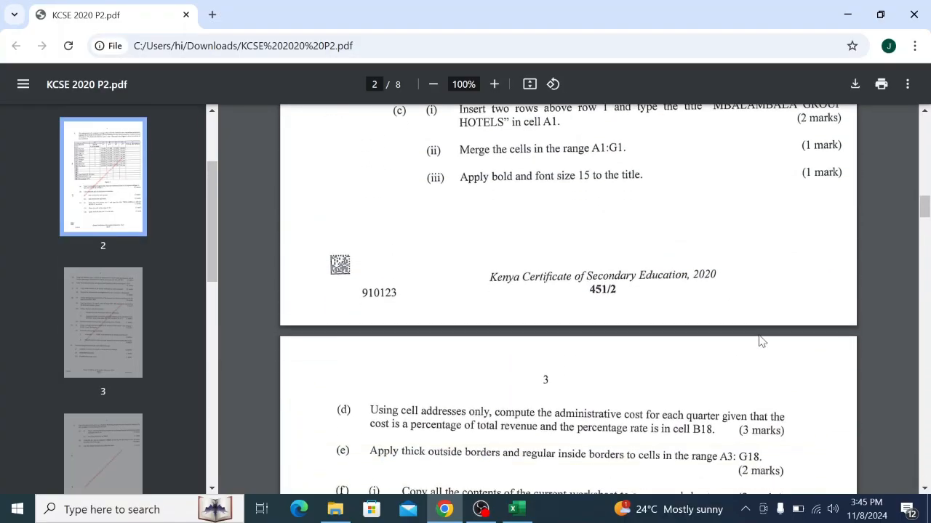
Read the administrative cost instruction in part (d) of the exam PDF and enter 30% in cell B18 of the Excel worksheet
scroll(761, 341, down, 5)
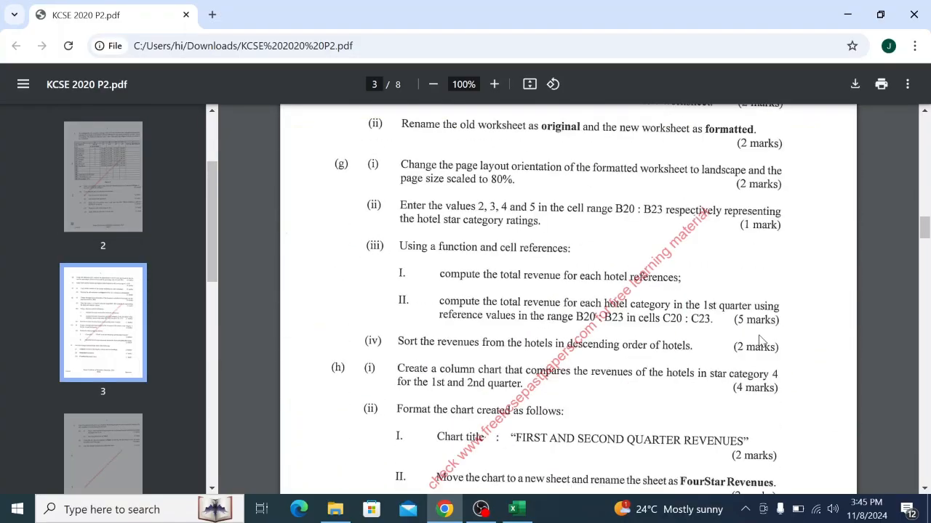
scroll(760, 341, up, 3)
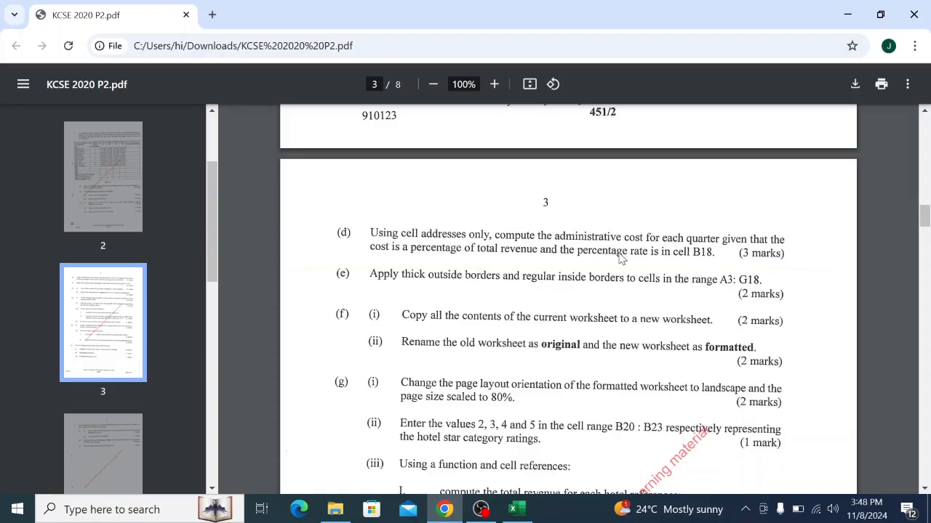
click(515, 509)
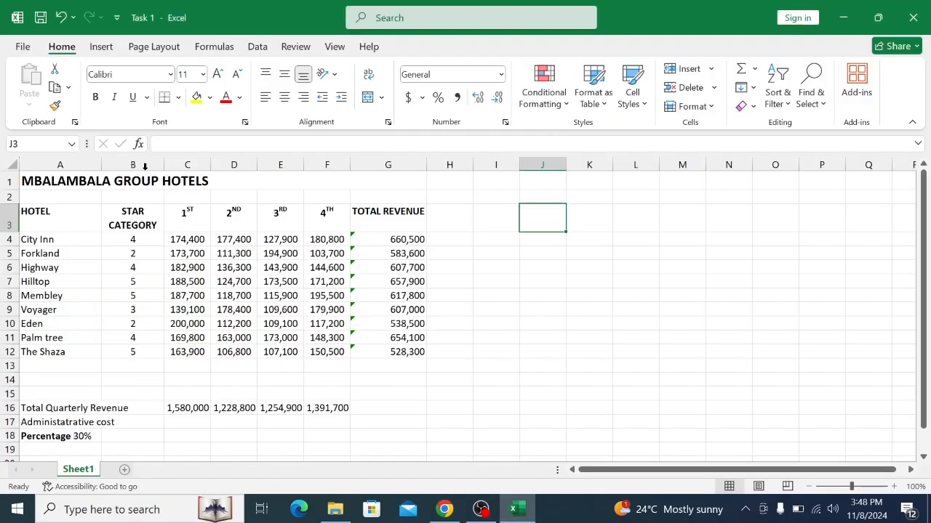
click(142, 437)
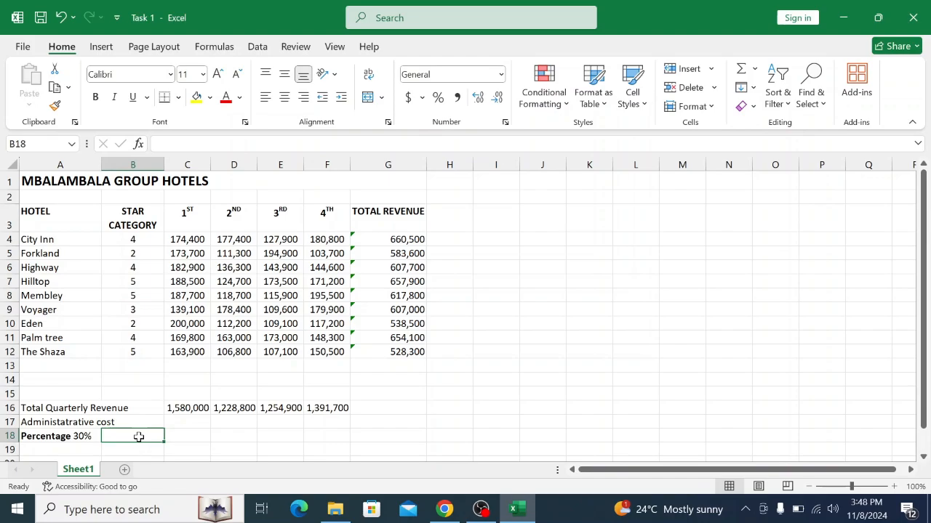
text(30)
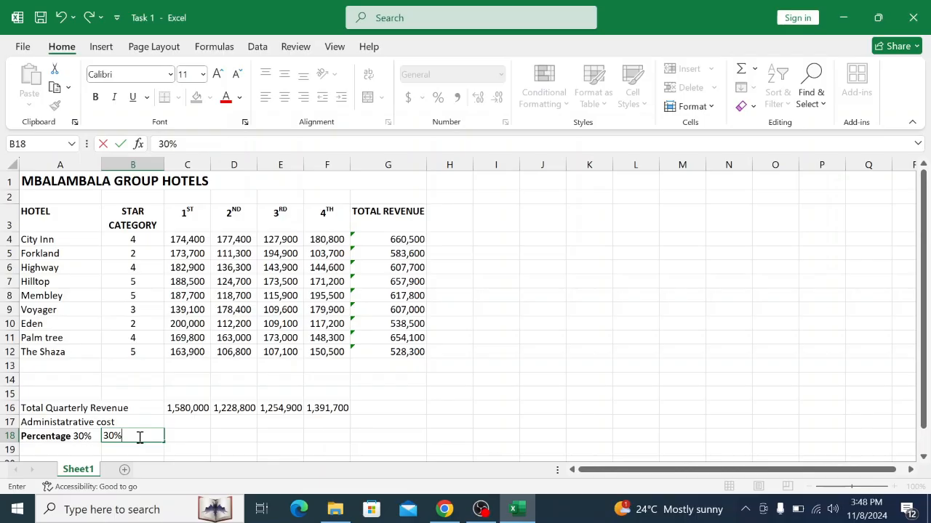
click(181, 436)
click(148, 434)
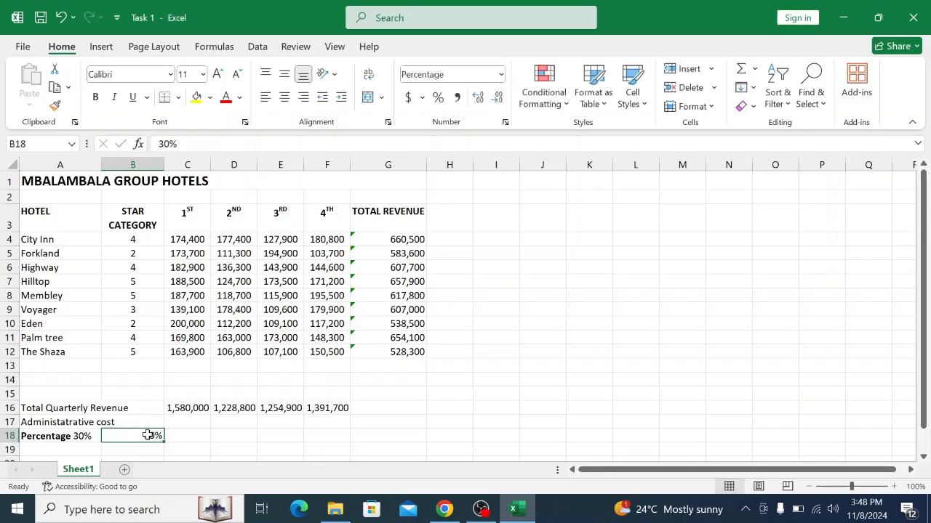
Recheck part (d) in the exam PDF and enter the formula =B18*C16 in cell C17 of the Excel worksheet
click(440, 509)
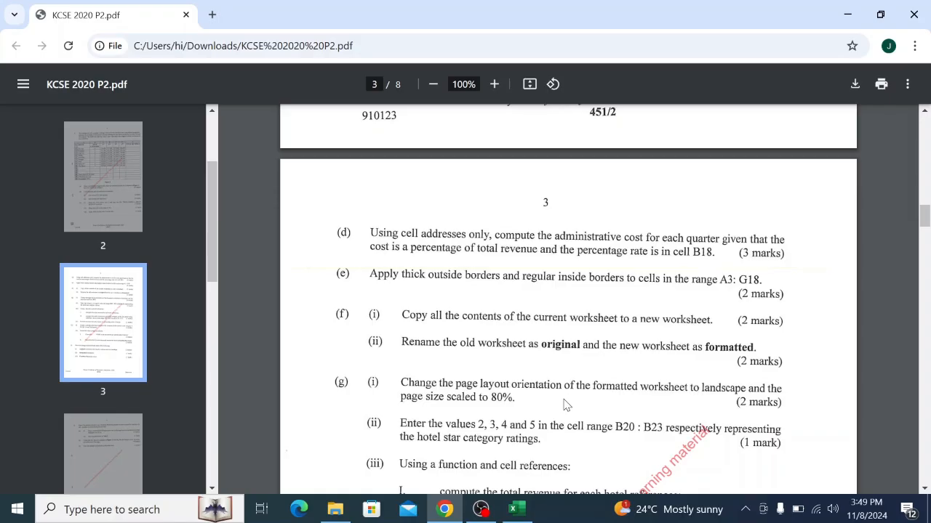
click(512, 509)
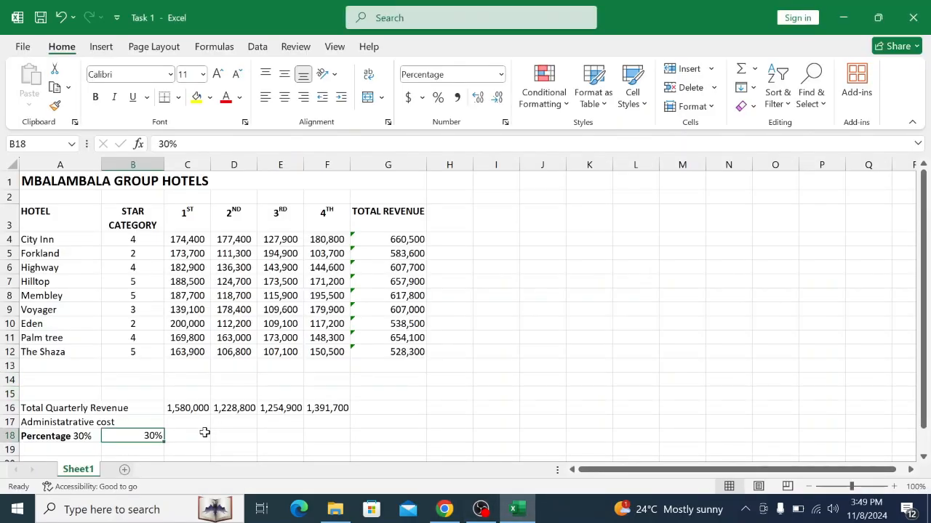
click(445, 509)
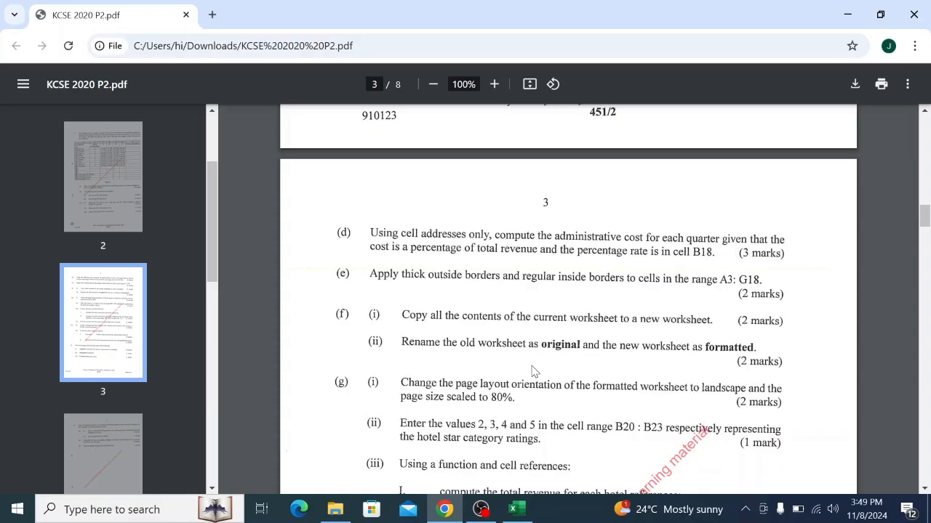
click(516, 509)
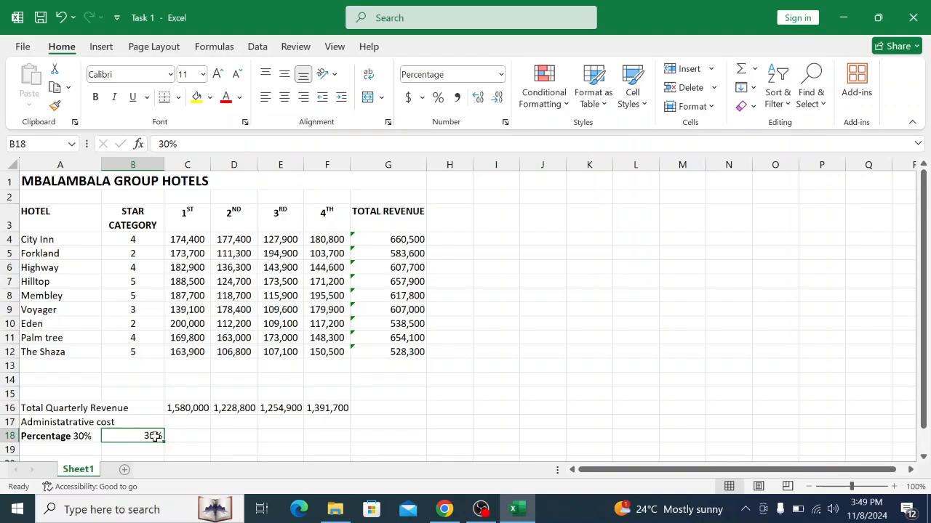
click(178, 426)
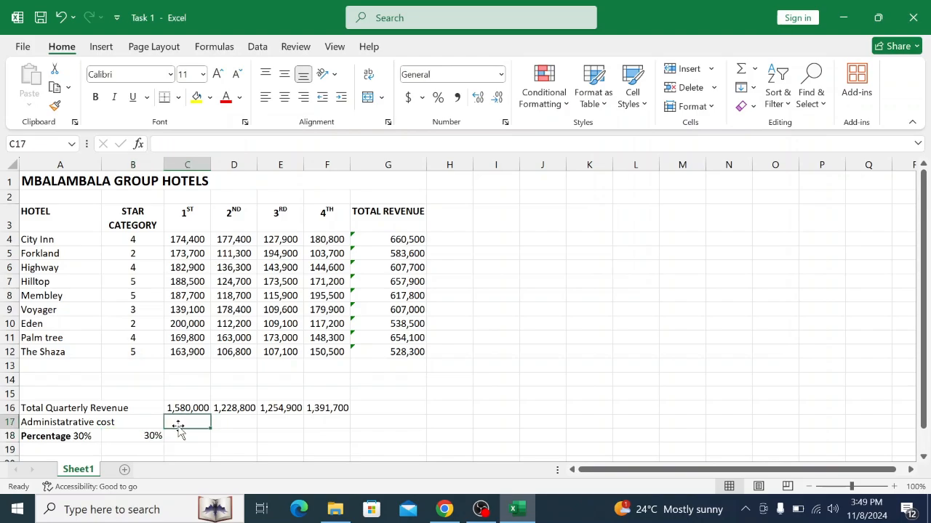
text(=)
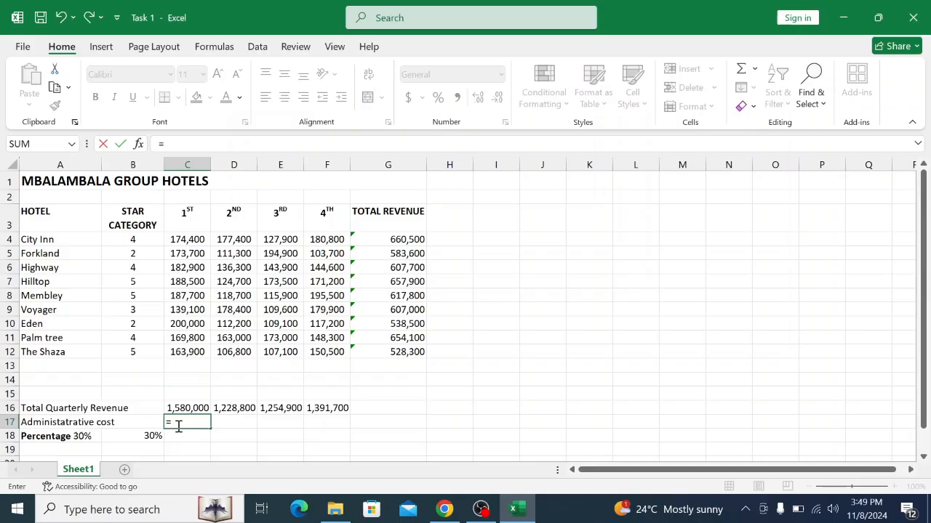
click(130, 435)
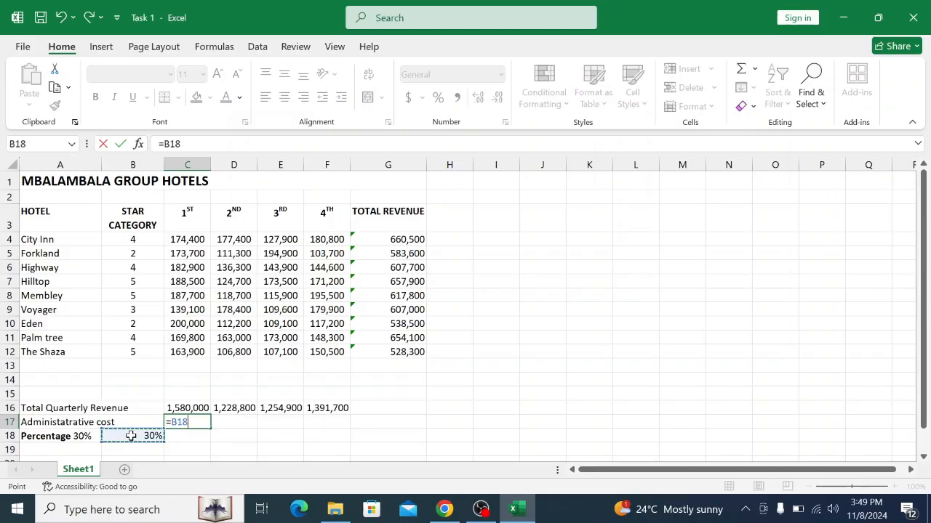
click(180, 421)
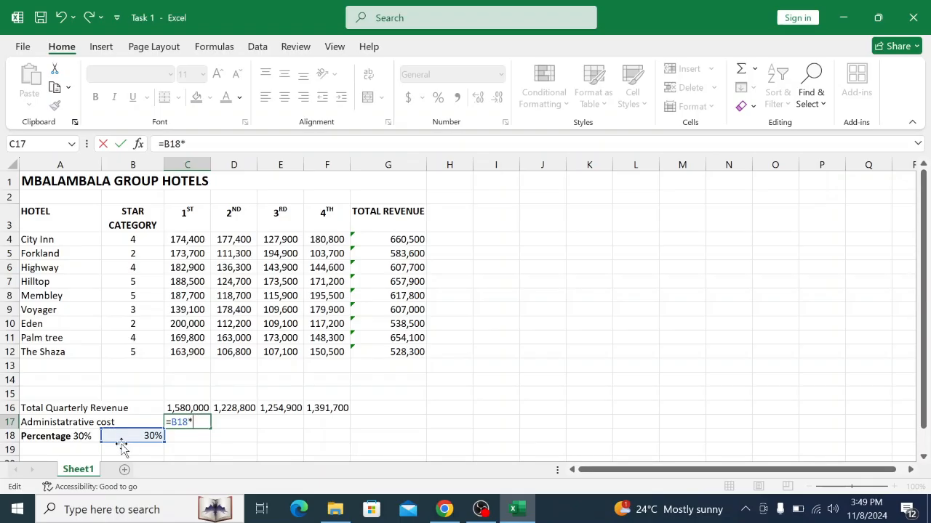
click(187, 406)
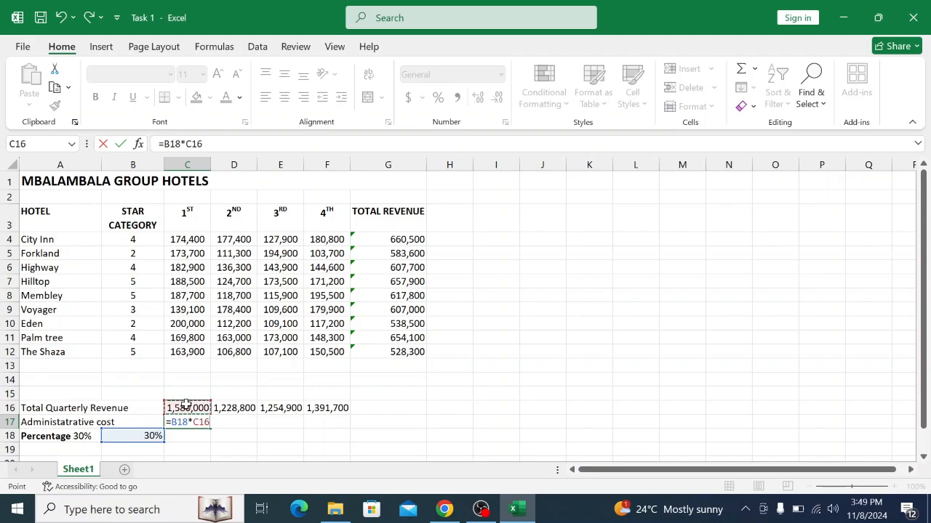
key(Return)
Fill the administrative cost formula from C17 into D17 and compare the cell references in both formulas
click(188, 423)
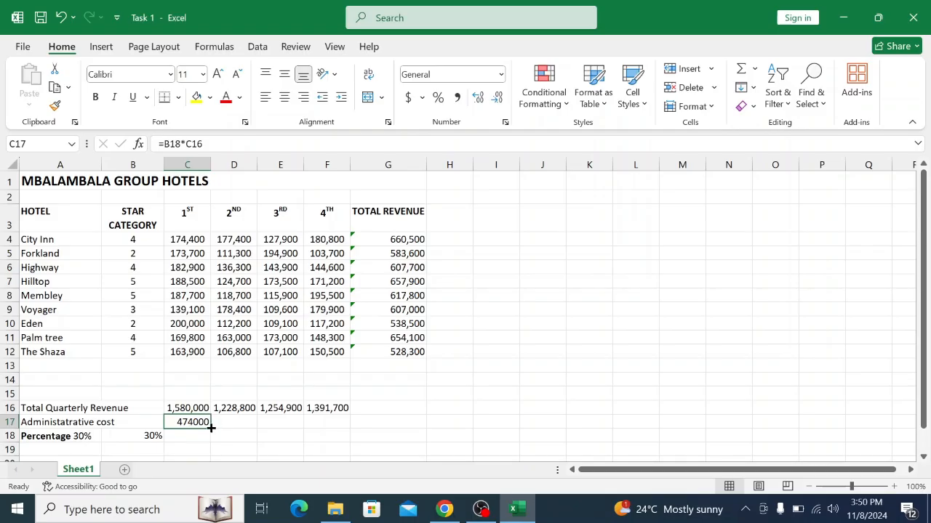
drag(210, 426, 247, 423)
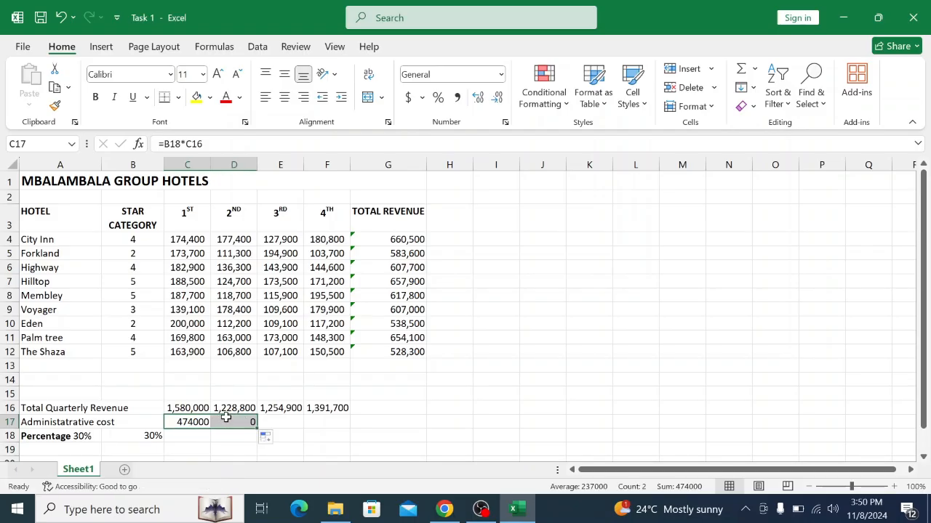
click(226, 420)
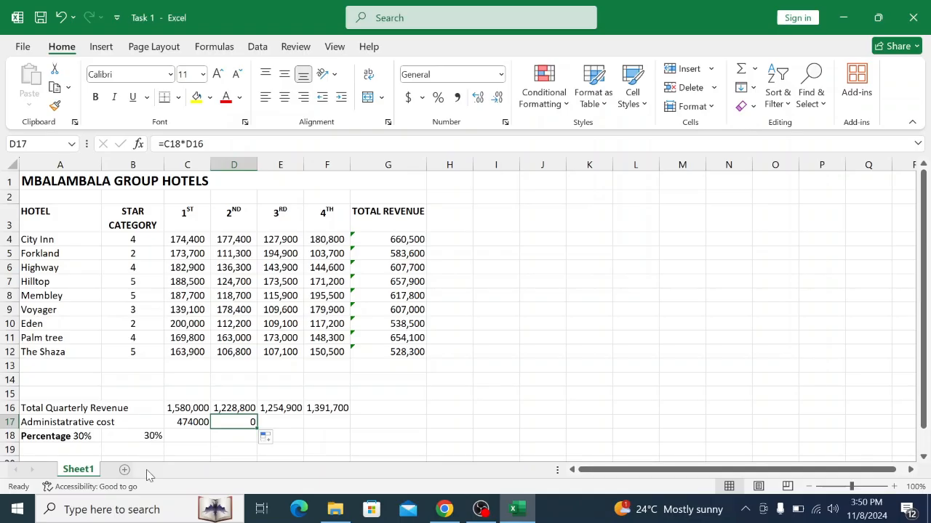
click(135, 433)
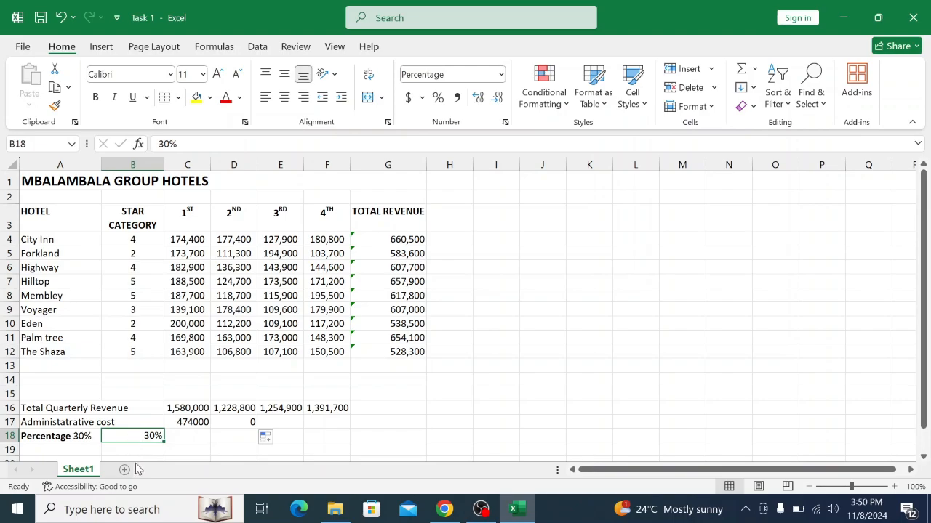
click(178, 423)
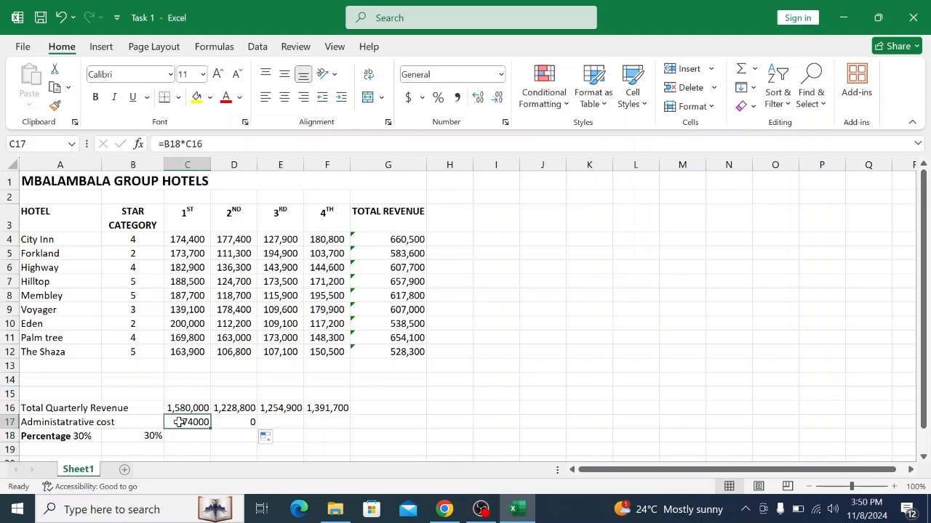
click(222, 420)
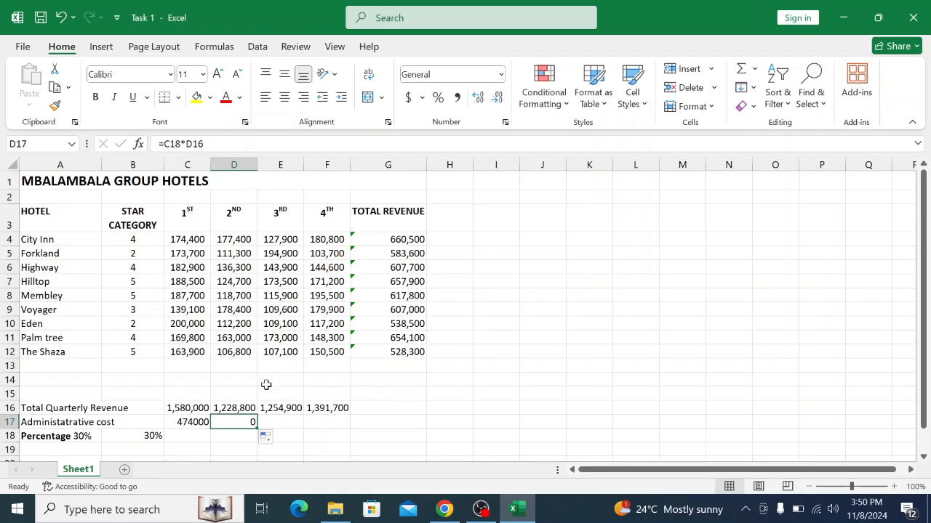
Fill the C17 formula across through E17 and inspect the copied formulas in E17 and D17
click(182, 425)
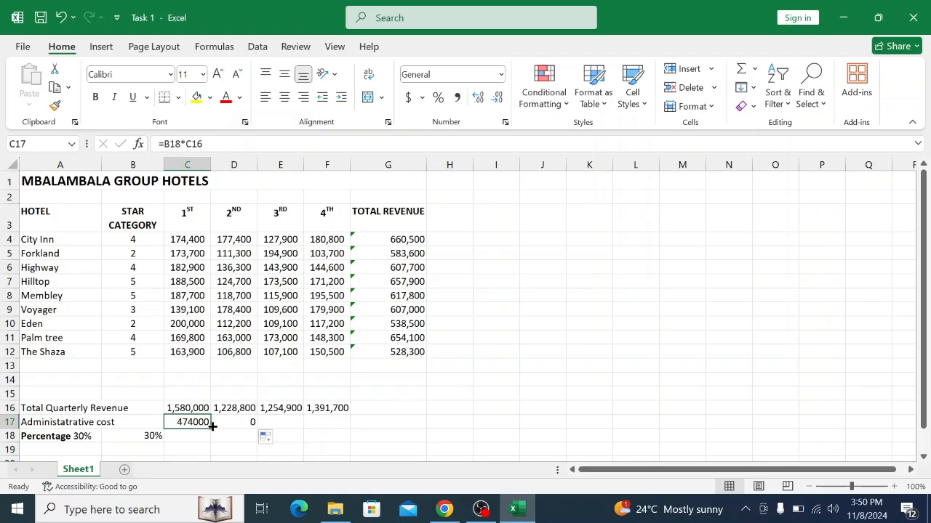
drag(208, 429, 291, 433)
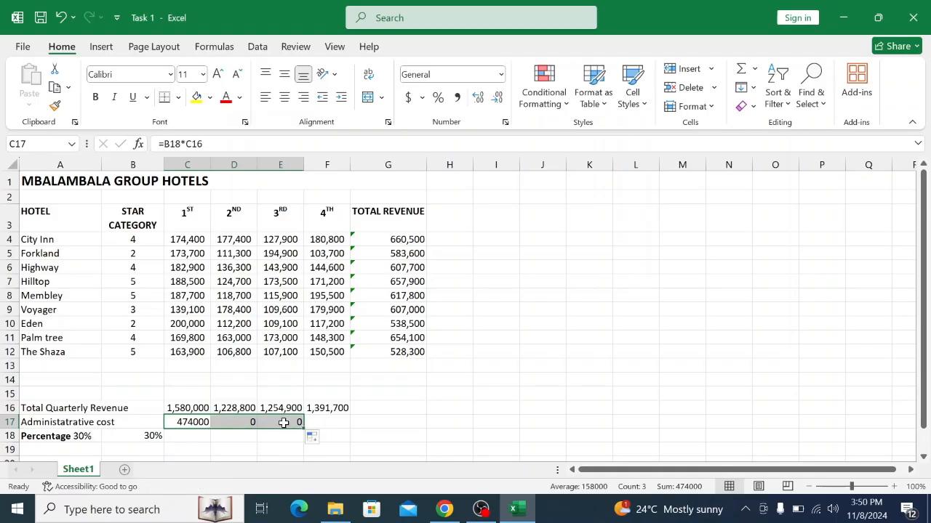
click(284, 422)
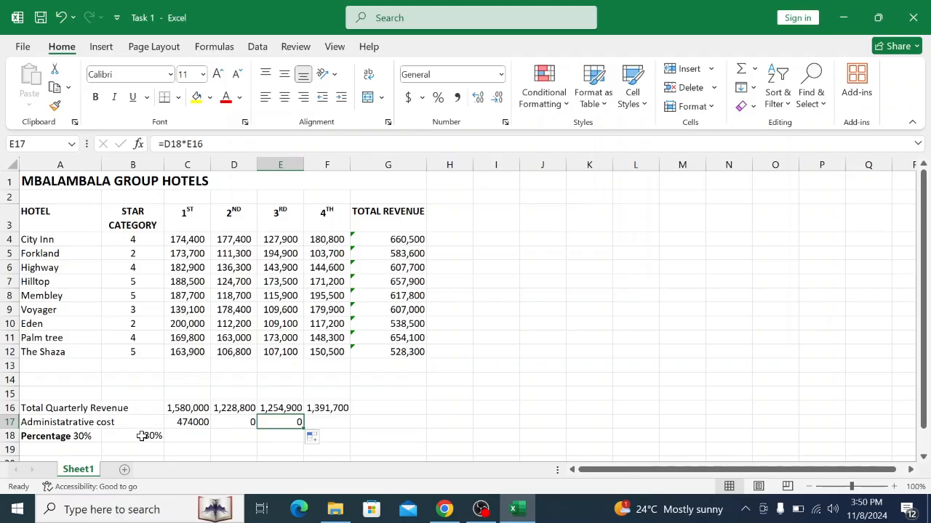
click(235, 422)
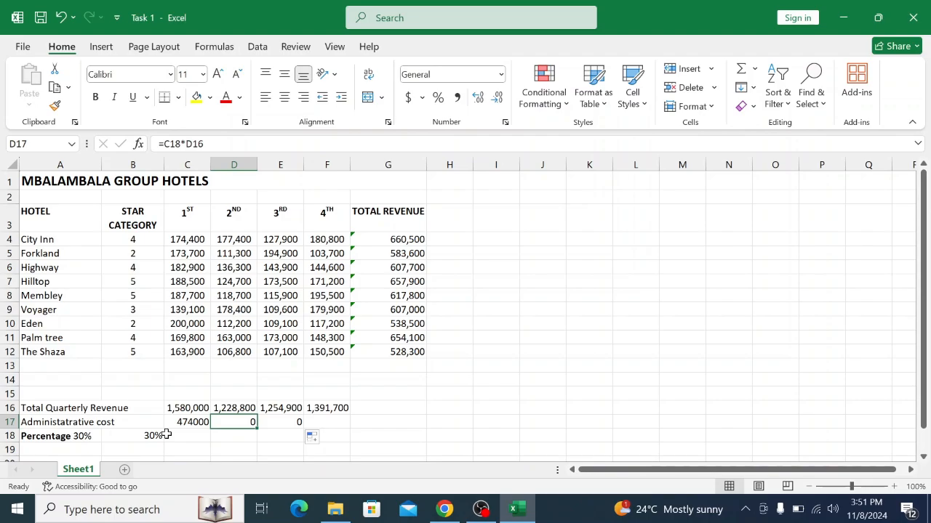
Recheck the administrative cost instruction in part (d) of the exam PDF and return to cell C17 in Excel
click(444, 510)
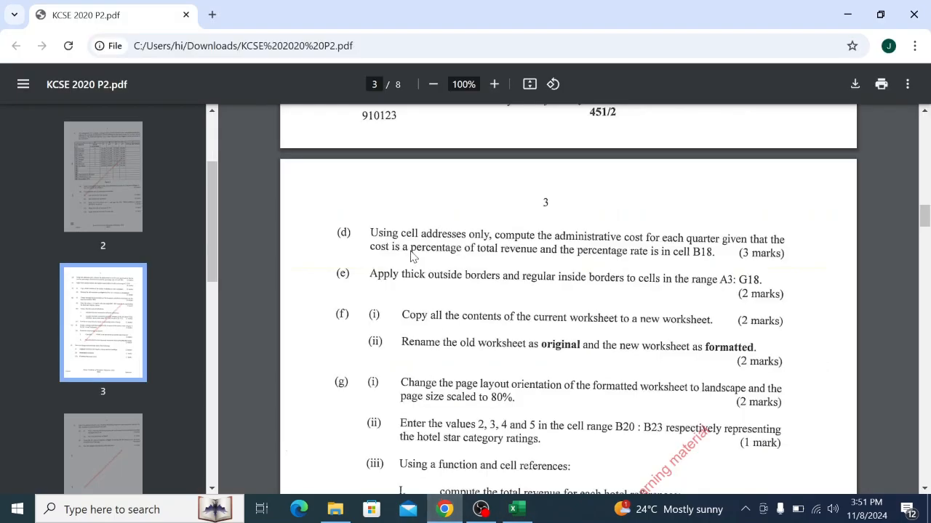
click(525, 514)
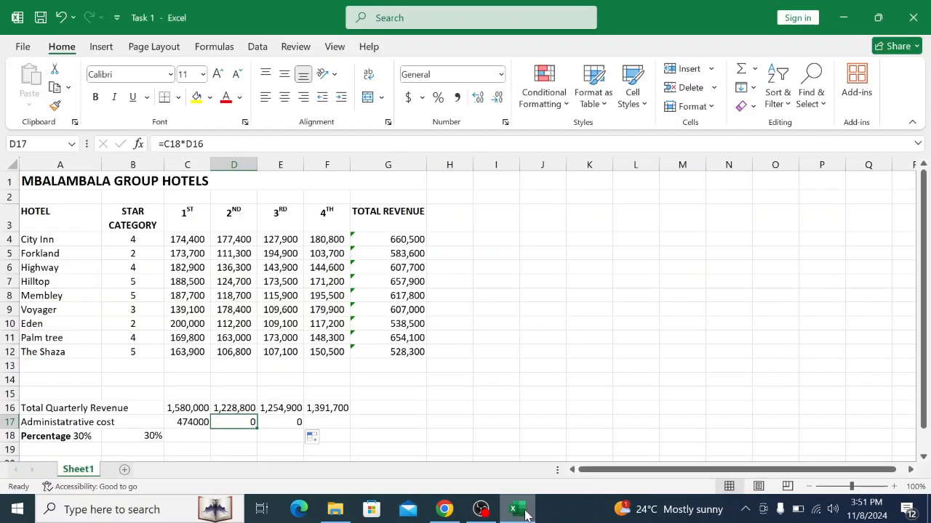
click(189, 420)
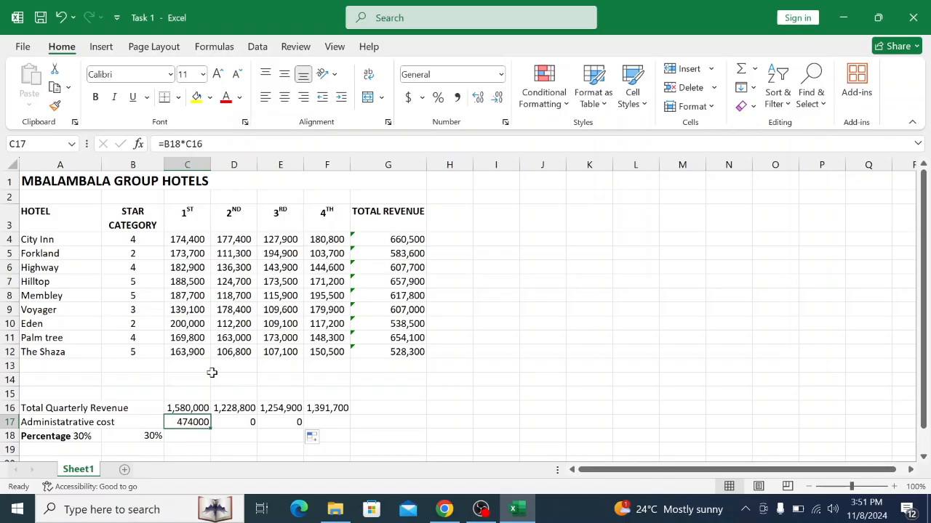
Make the B18 reference in the C17 formula absolute, so the formula reads =$B$18*C16
click(171, 143)
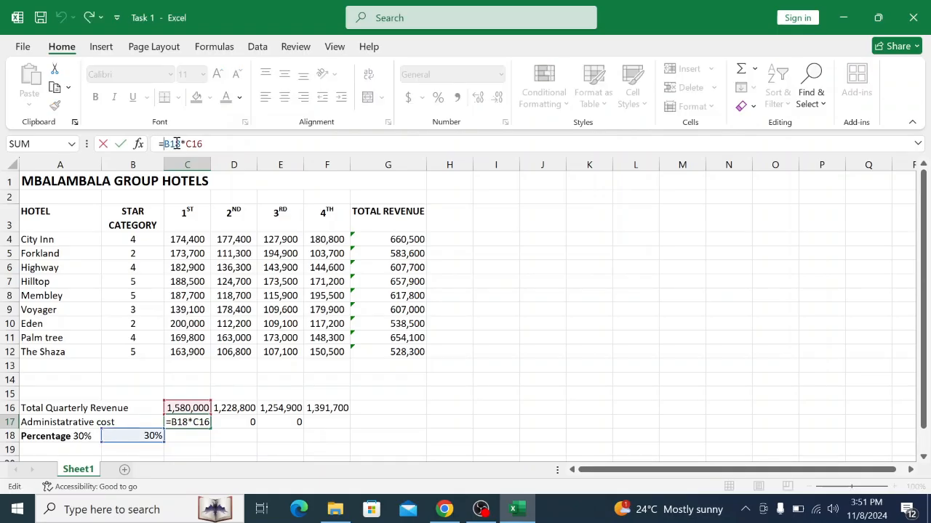
text(&)
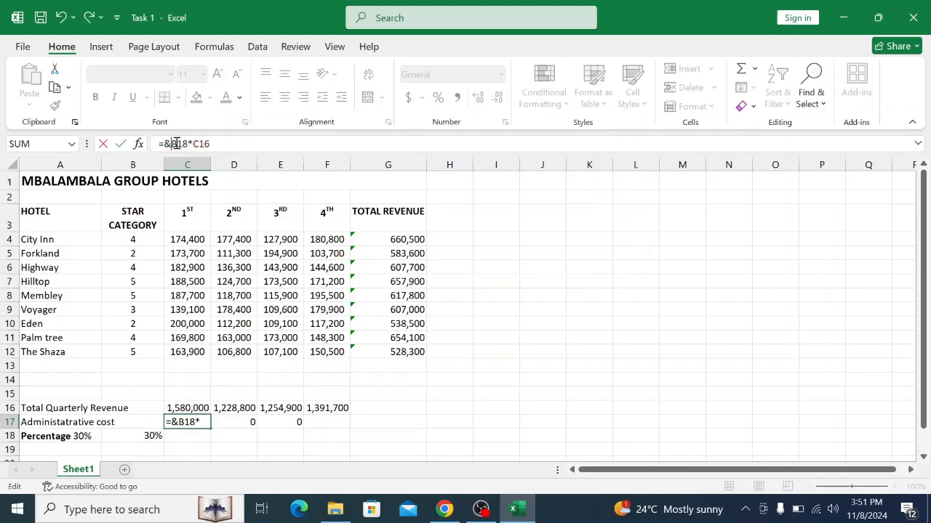
key(BackSpace)
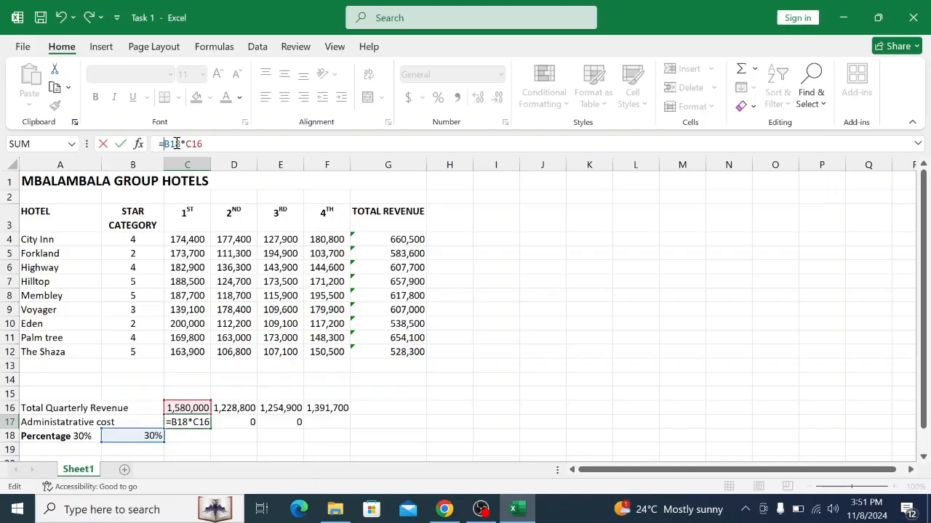
text(*)
key(Delete)
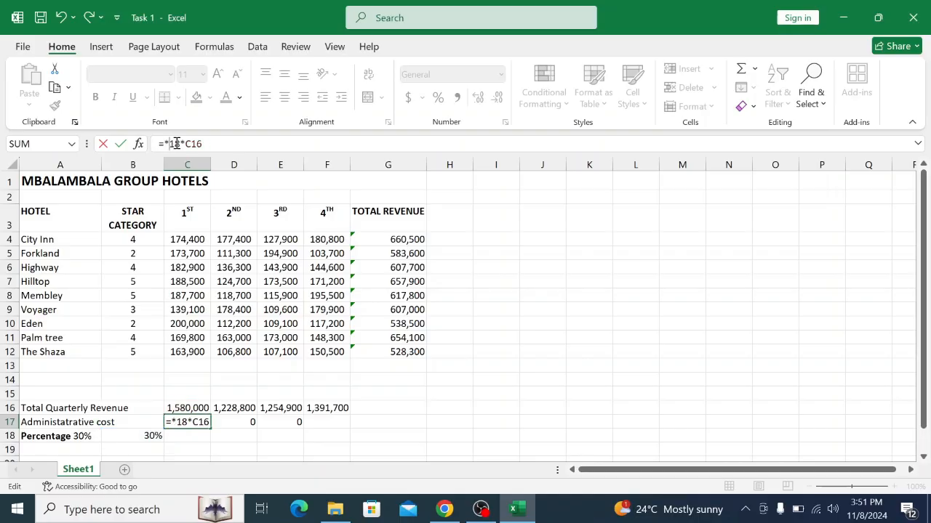
text(()
key(BackSpace)
key(BackSpace)
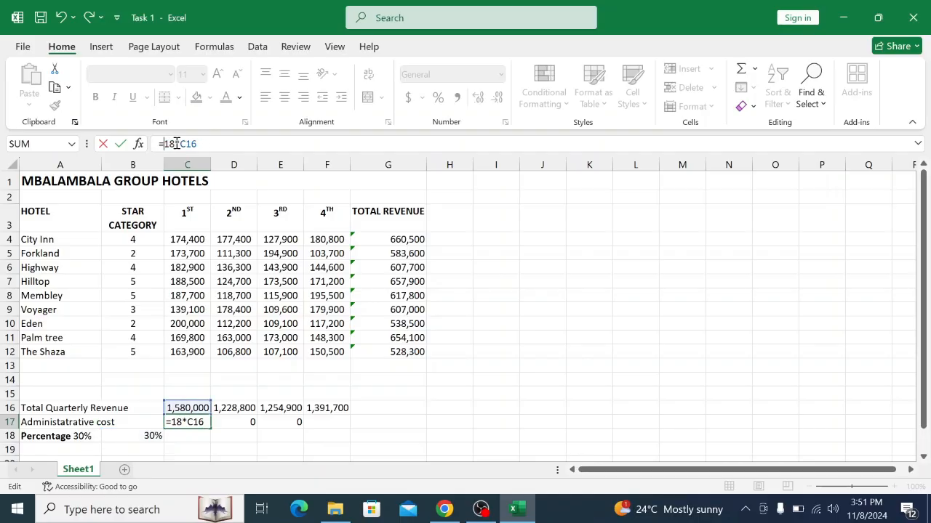
text(@#)
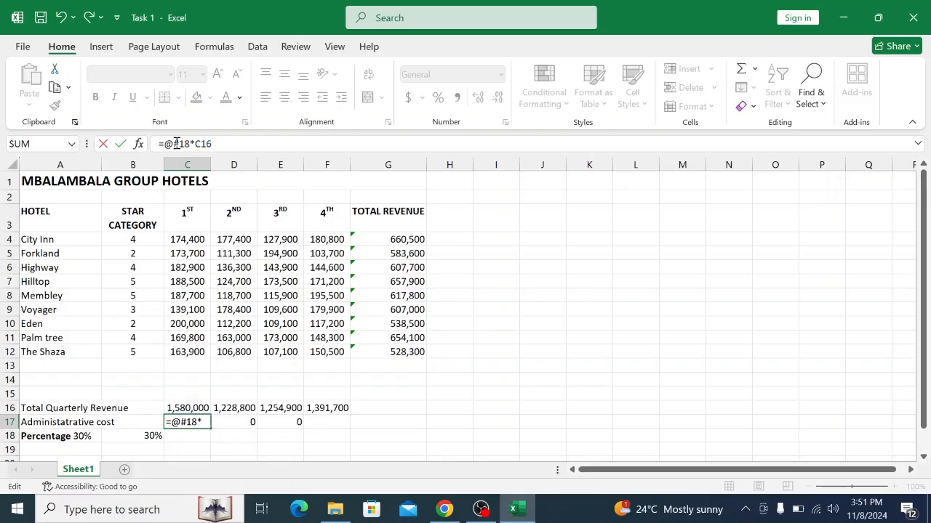
text($)
key(BackSpace)
key(BackSpace)
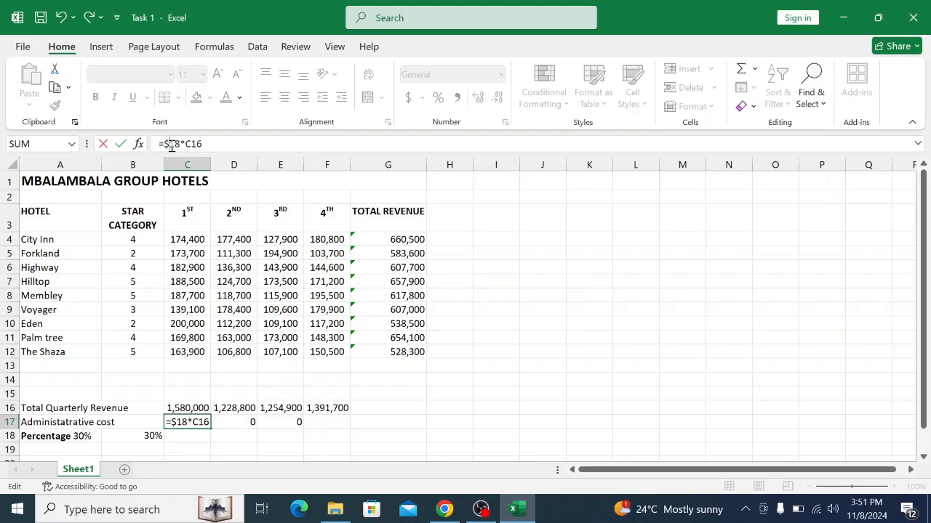
click(171, 144)
text(B)
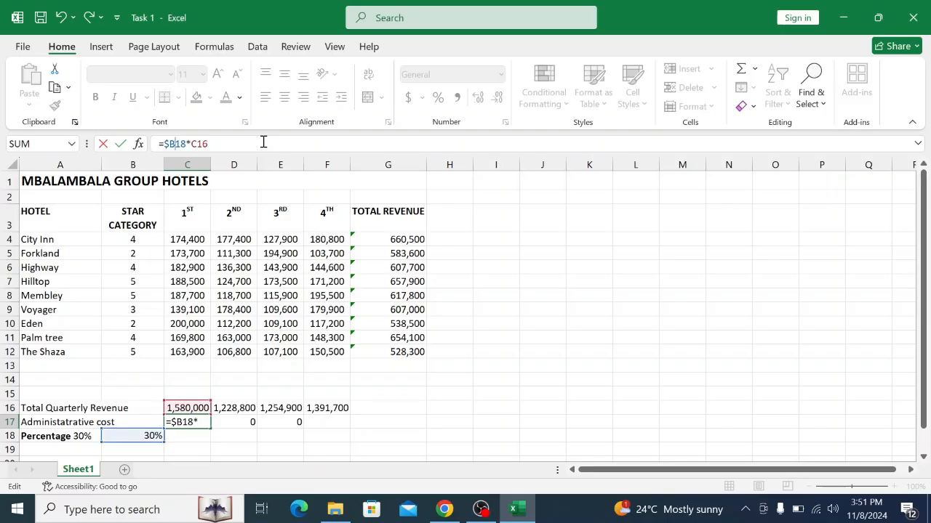
text($)
click(237, 148)
key(Return)
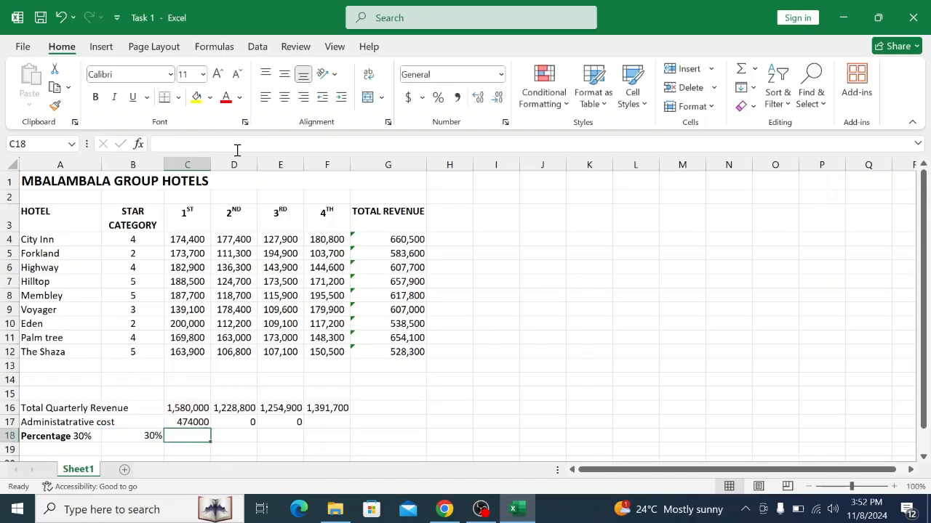
Fill the administrative cost formula from C17 across to F17 and check the copied formulas in D17, E17 and F17
click(202, 422)
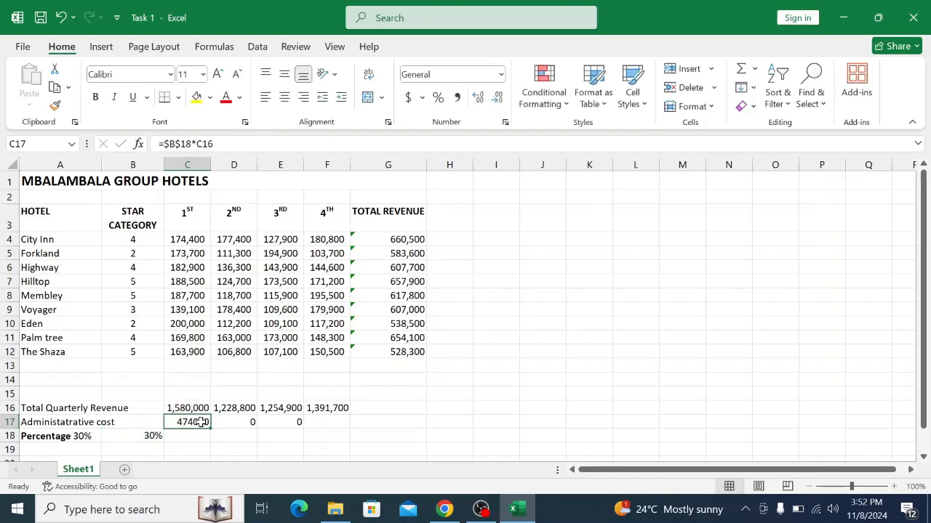
drag(210, 427, 336, 422)
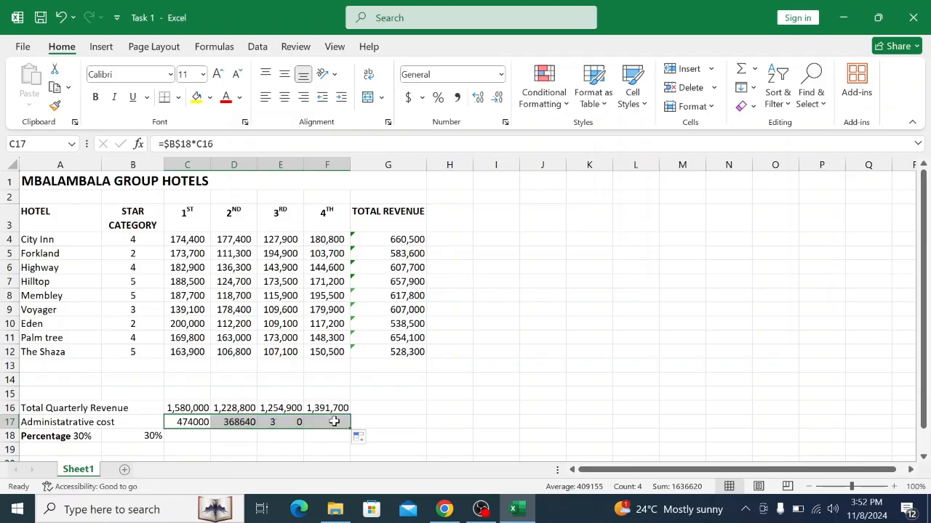
click(244, 424)
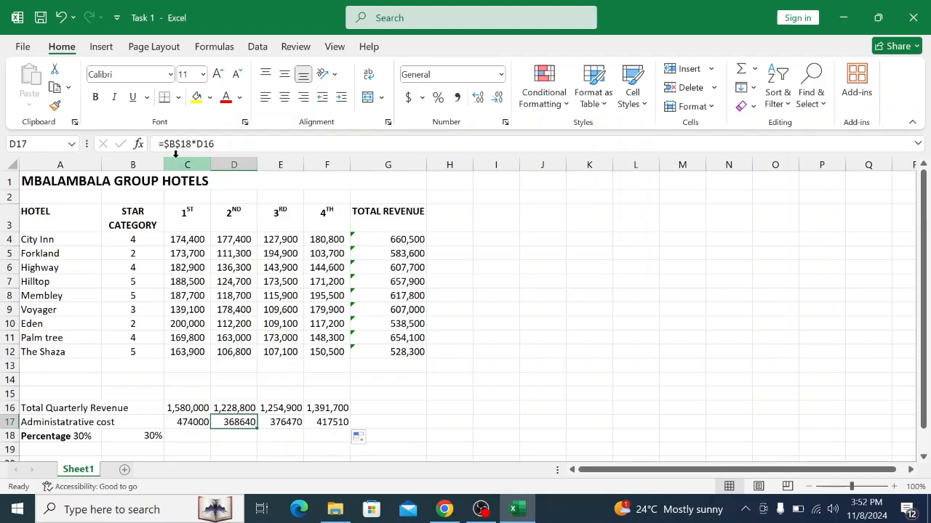
click(298, 425)
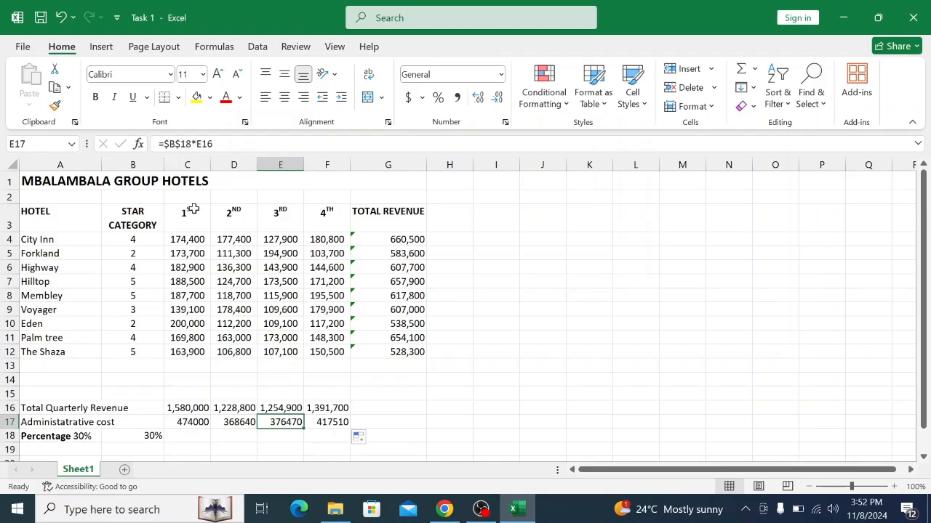
click(330, 424)
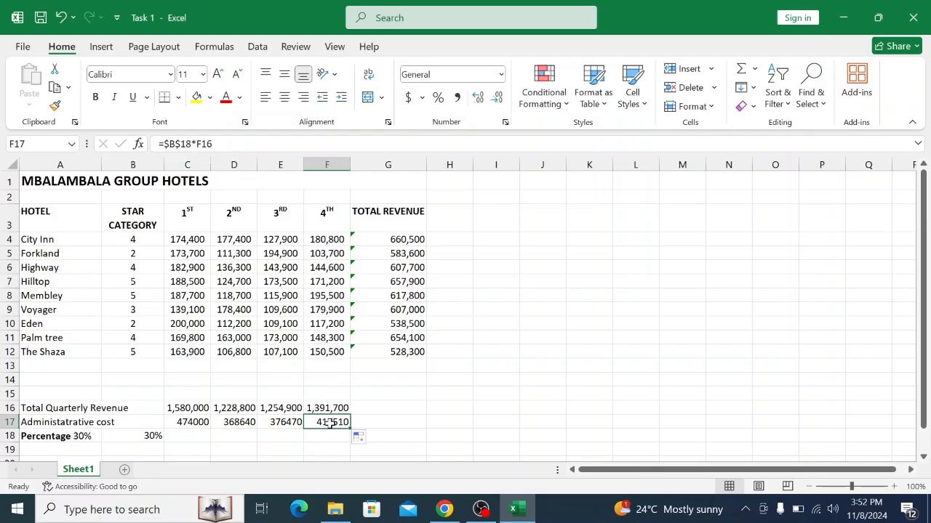
Compare the fixed and changing cell references in the administrative cost formulas from C17 to F17
click(245, 423)
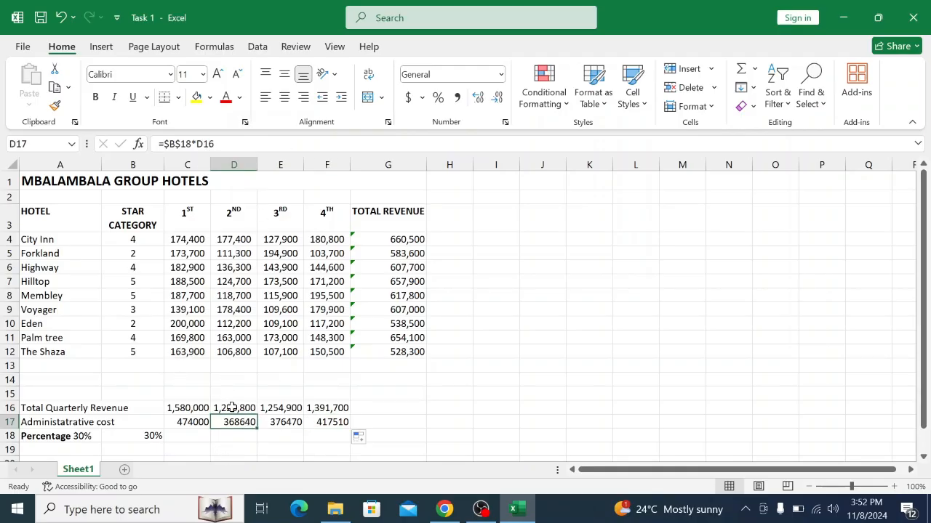
click(186, 423)
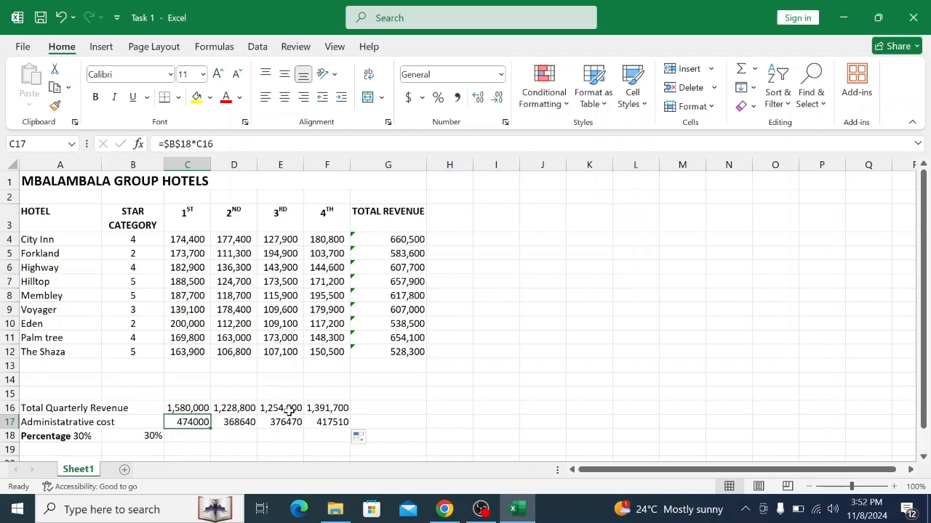
click(232, 424)
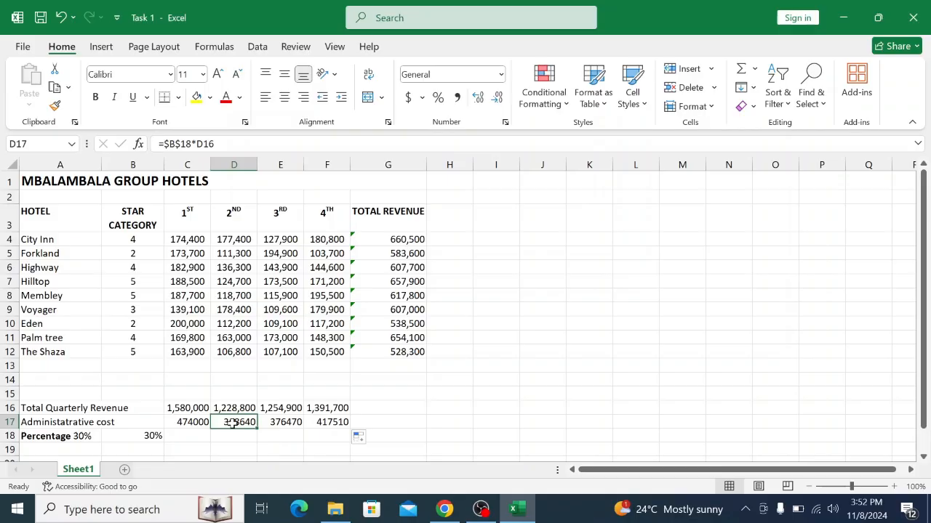
click(288, 424)
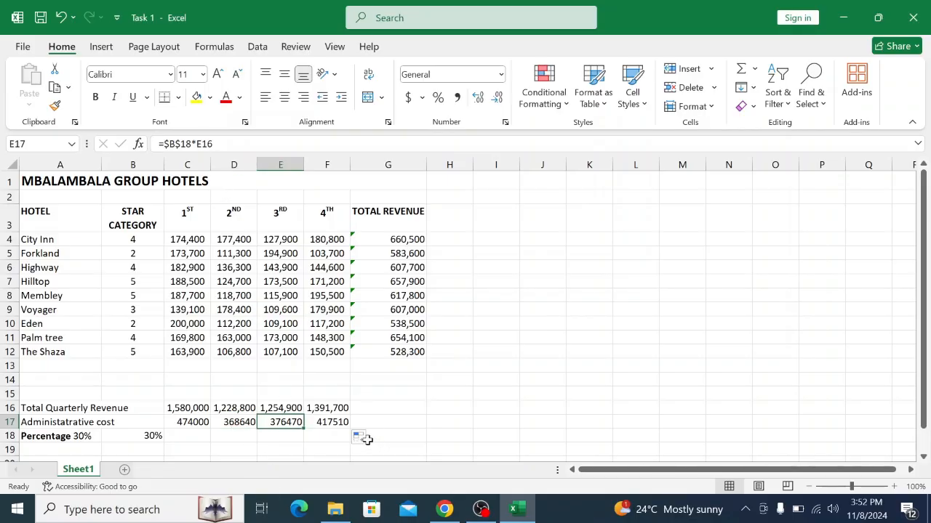
click(330, 419)
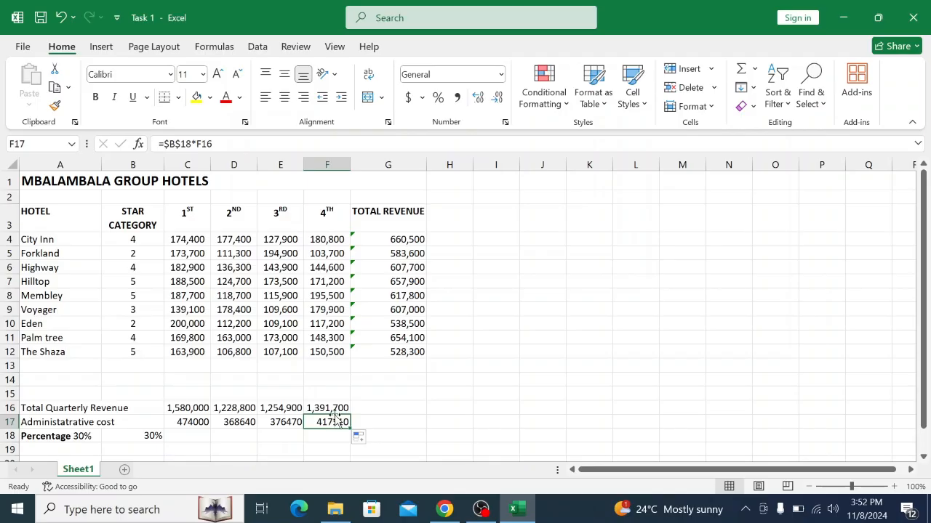
click(203, 421)
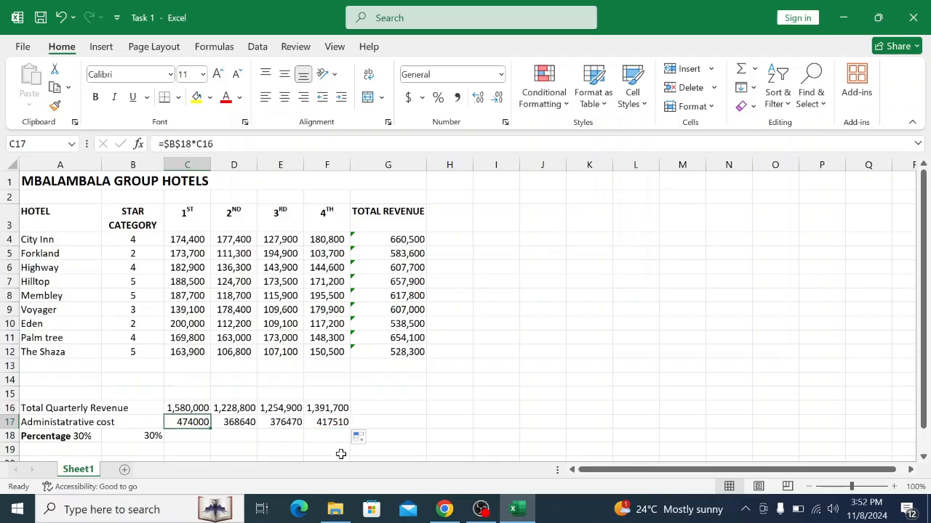
Read the border instruction for A3:G18 in part (e) of the exam PDF and return to the Excel worksheet
click(444, 508)
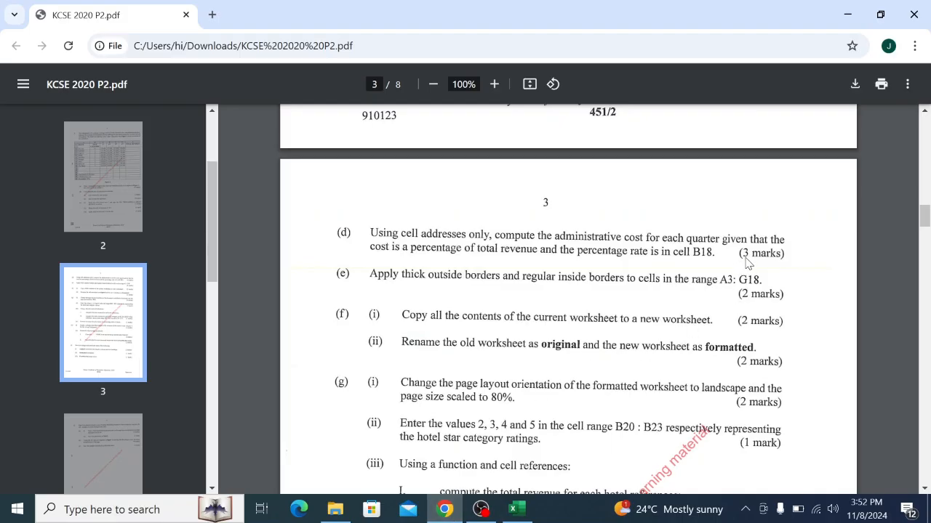
click(513, 509)
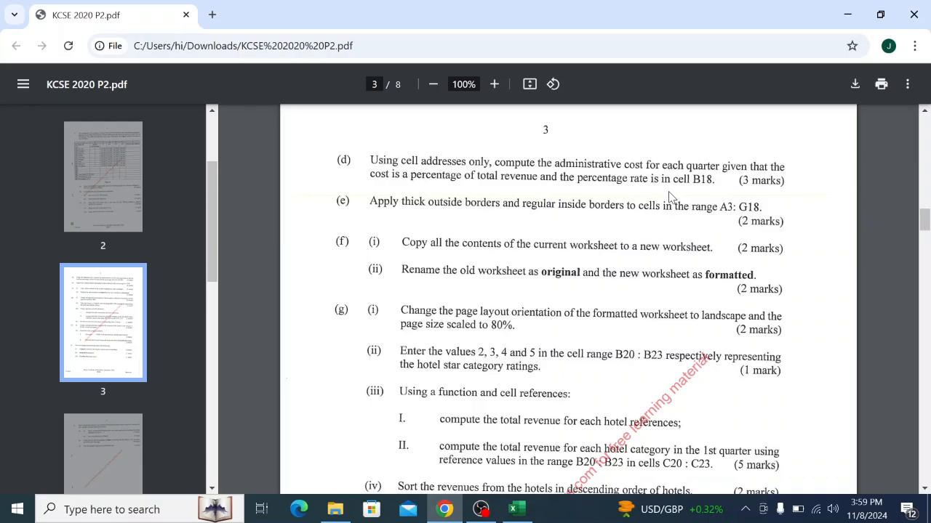
click(513, 509)
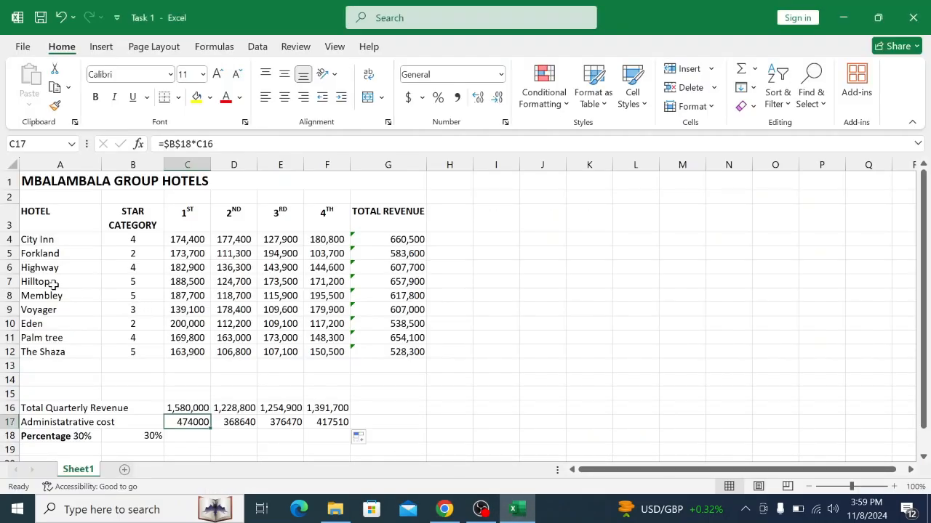
Give the range A3:G18 a thick outline border in the cell formatting settings
drag(57, 218, 421, 437)
right_click(216, 302)
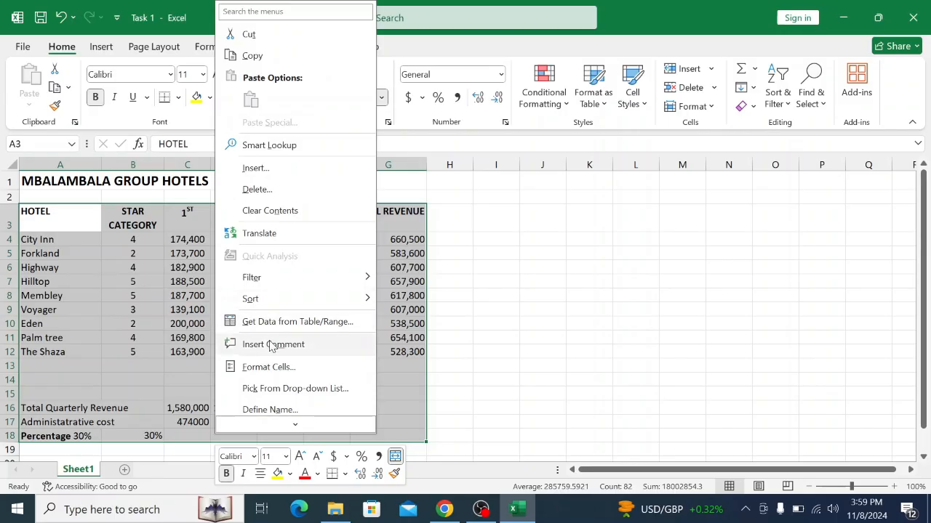
click(278, 366)
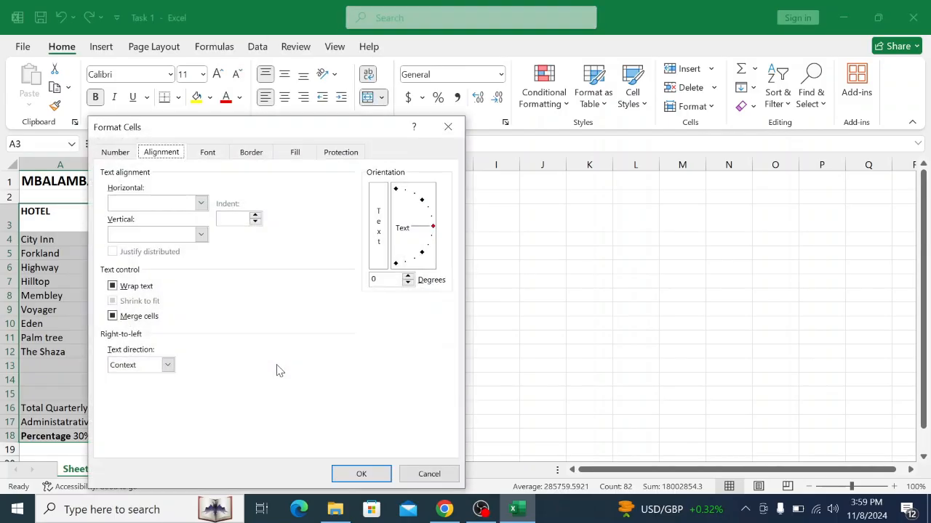
click(252, 153)
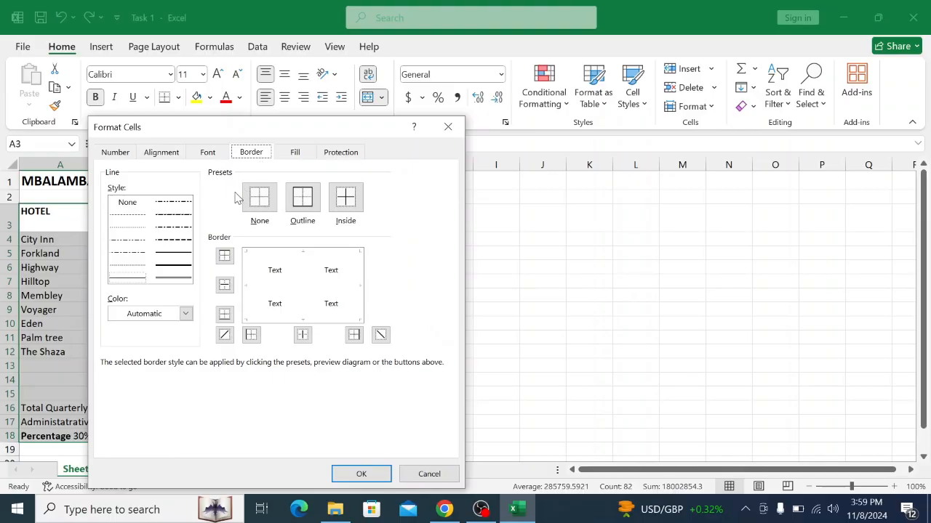
click(303, 207)
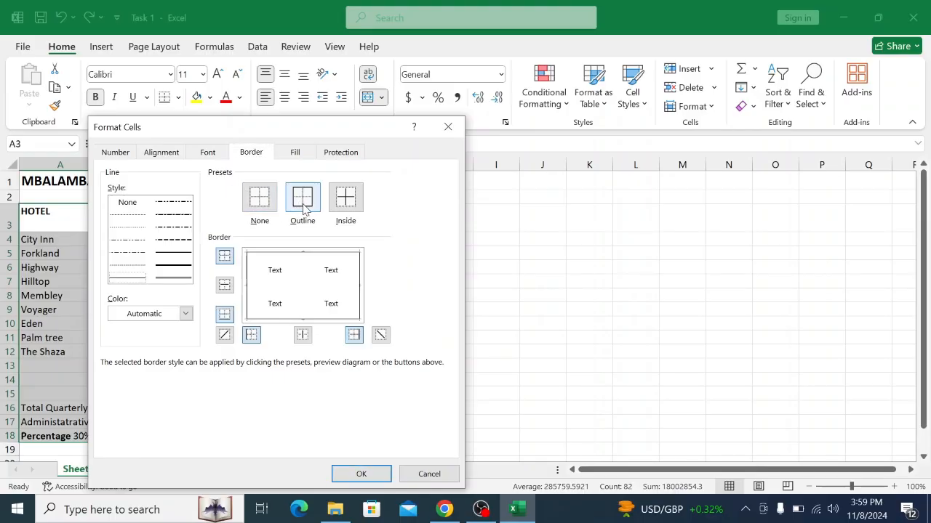
click(174, 267)
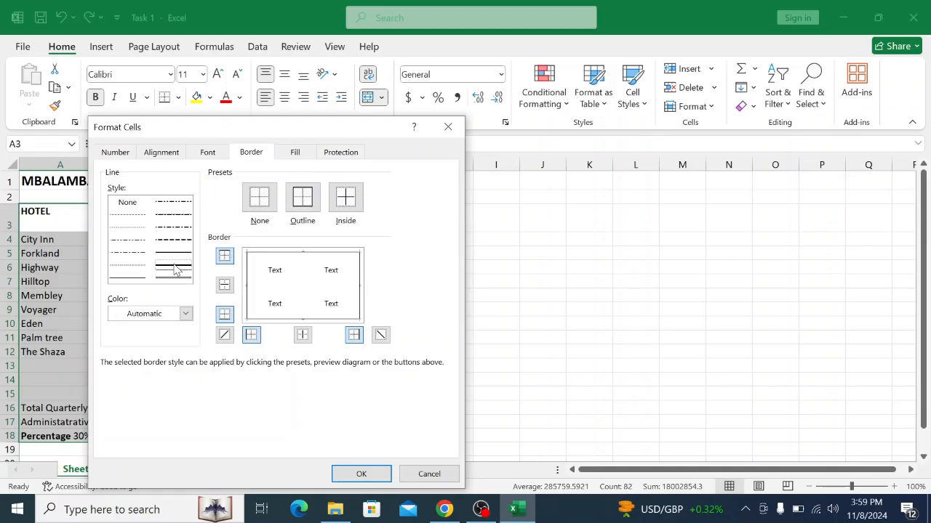
click(301, 204)
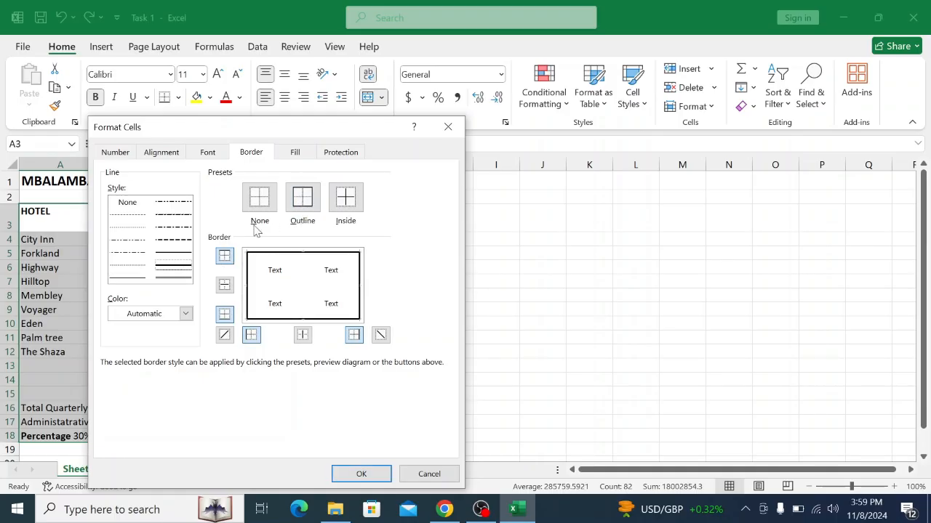
click(181, 263)
click(175, 268)
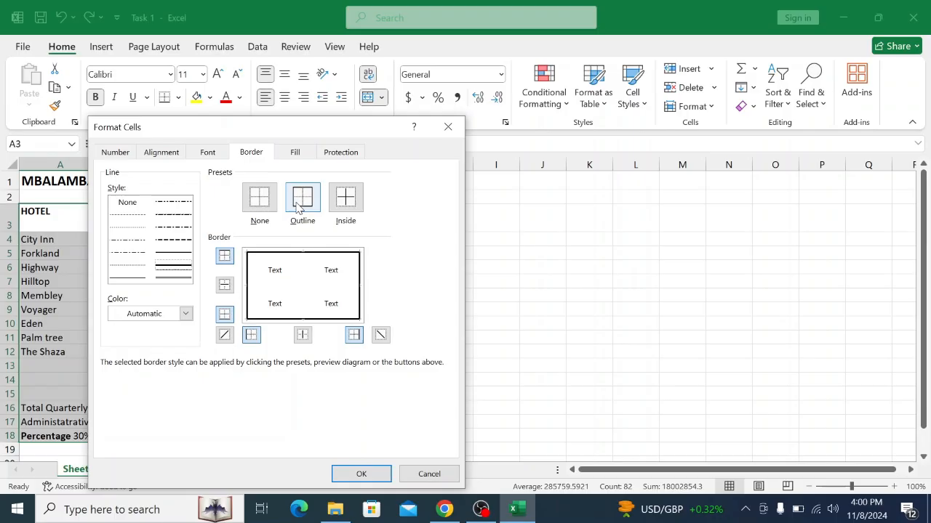
Add thin regular inside borders to A3:G18 and apply the border formatting
click(138, 279)
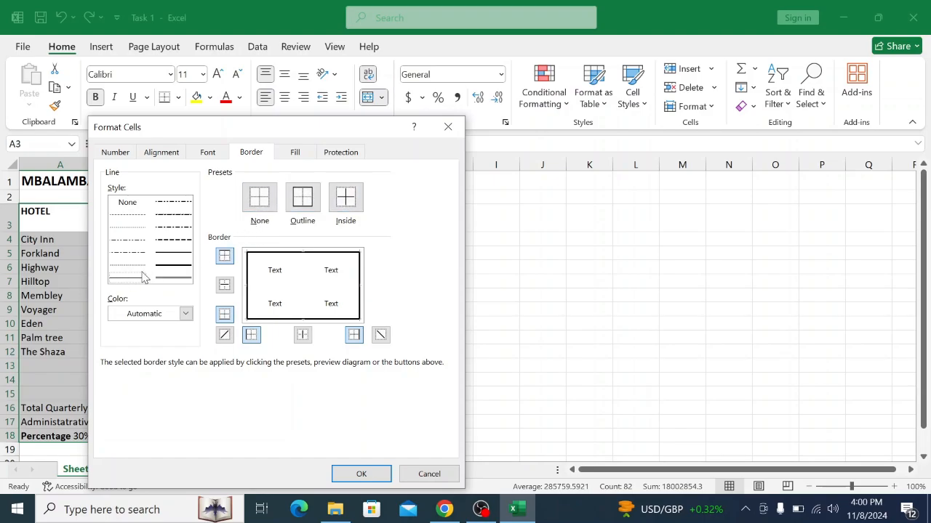
click(348, 203)
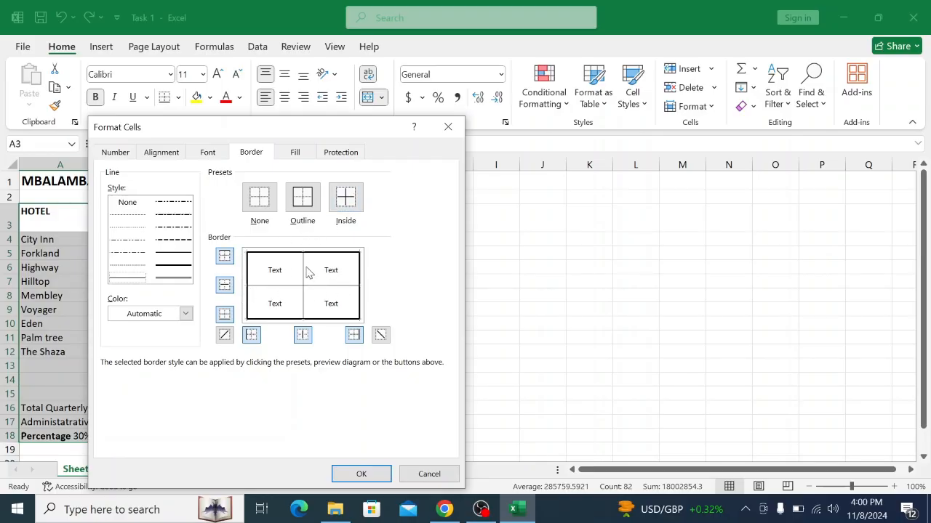
click(363, 474)
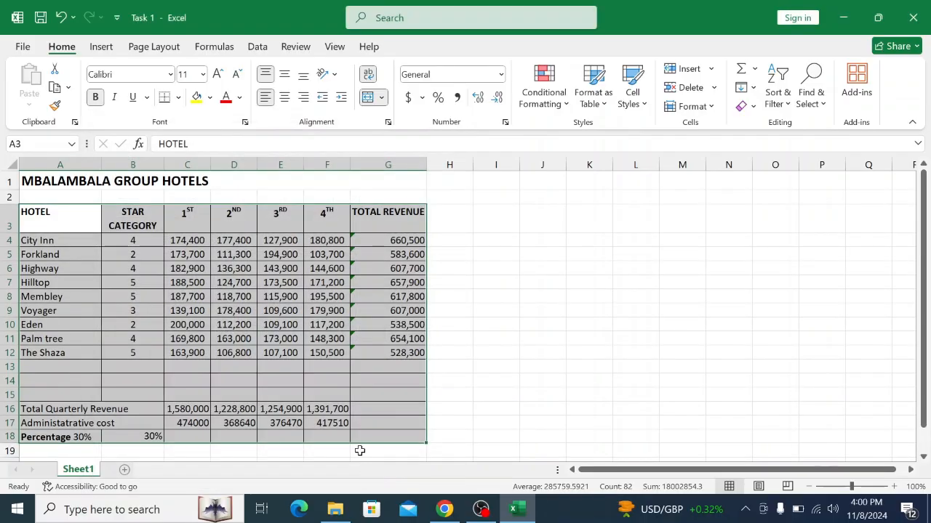
click(460, 283)
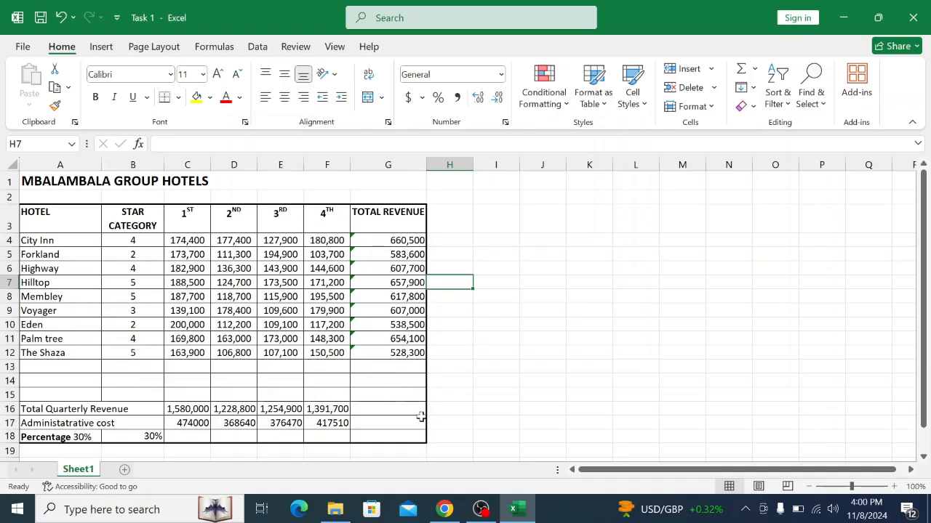
Read part (f) of the exam PDF, then create a copy of Sheet1 at the end of the Task 1 workbook in Excel
click(444, 509)
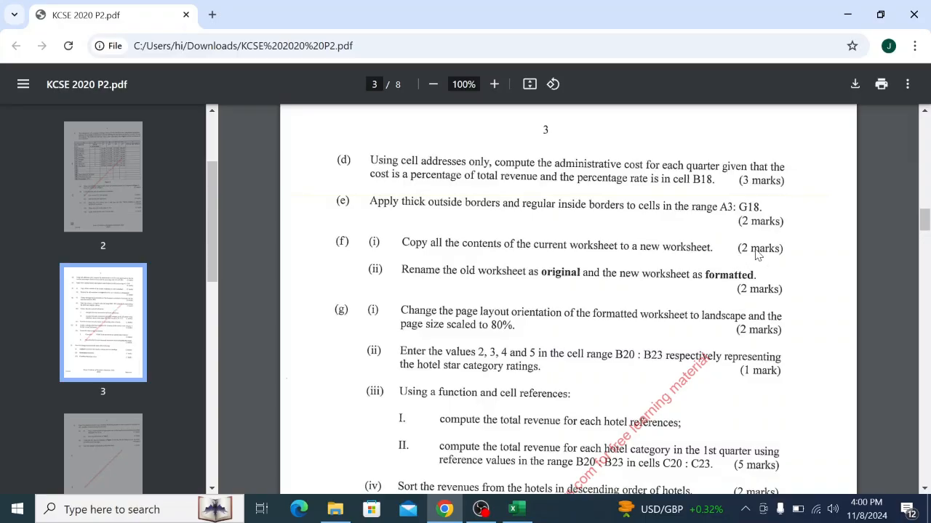
click(514, 509)
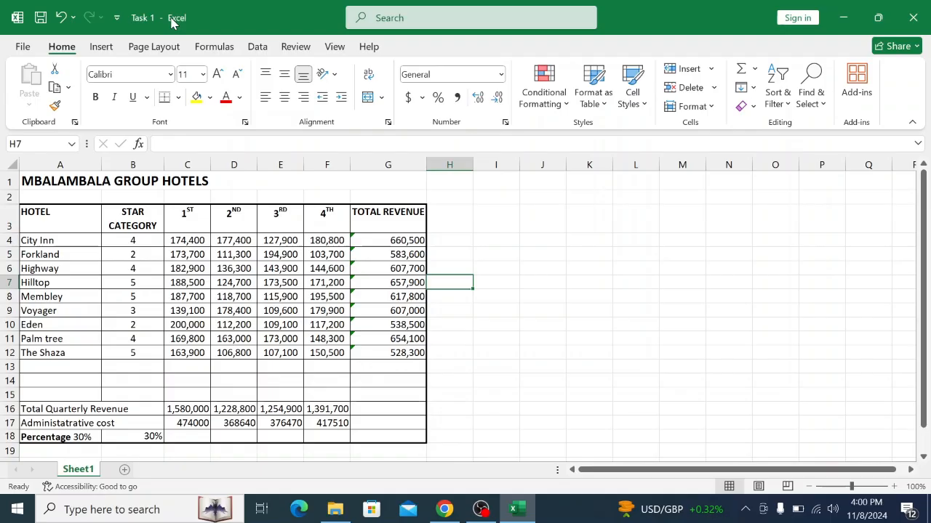
right_click(82, 473)
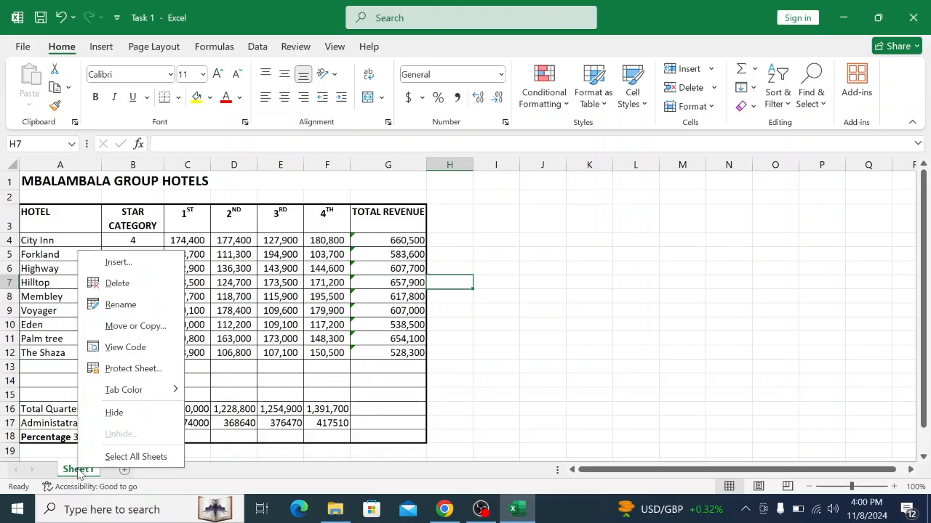
click(133, 329)
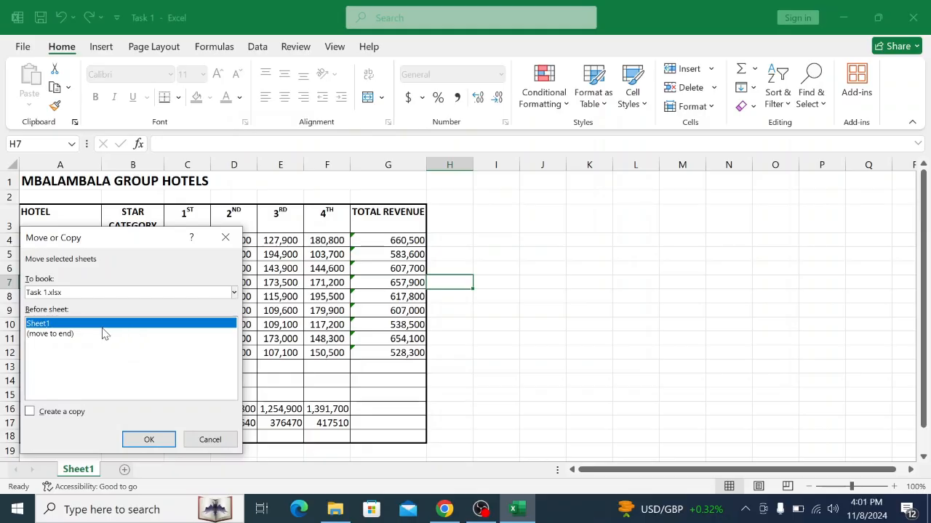
click(53, 335)
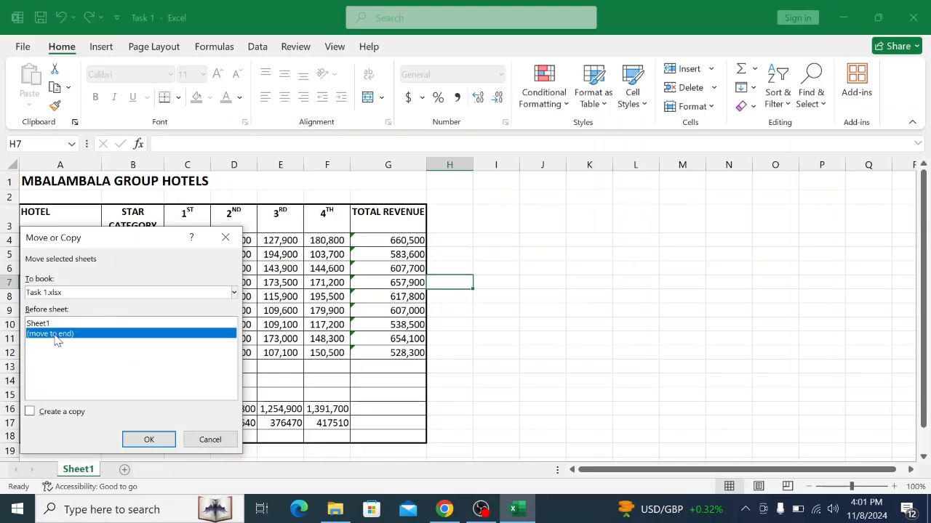
click(30, 412)
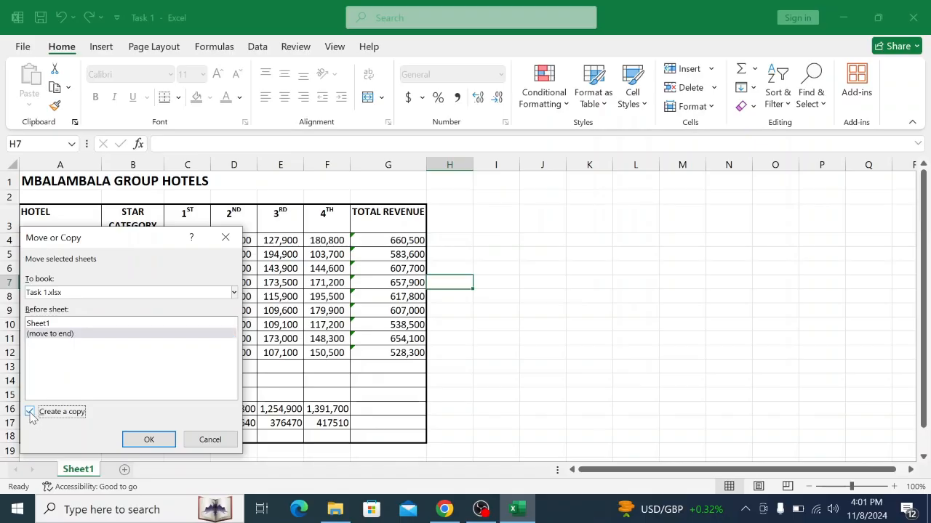
click(149, 441)
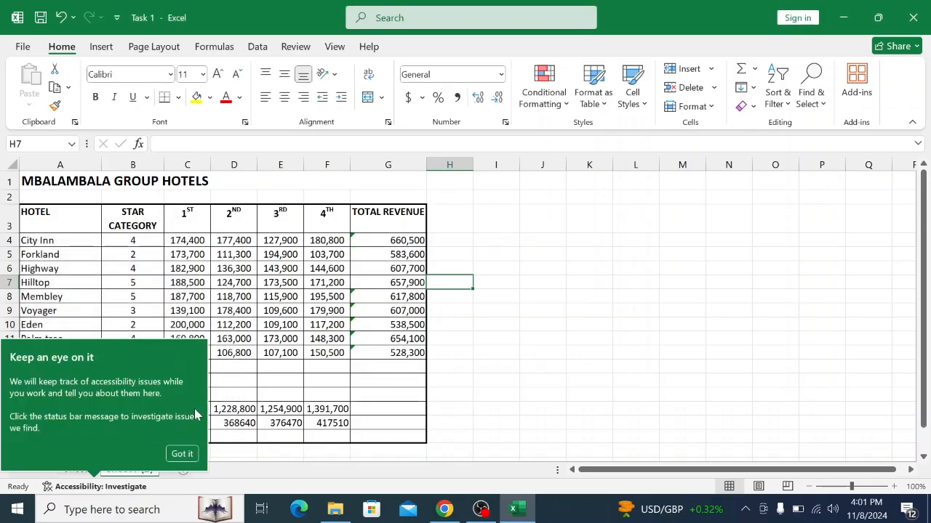
click(183, 454)
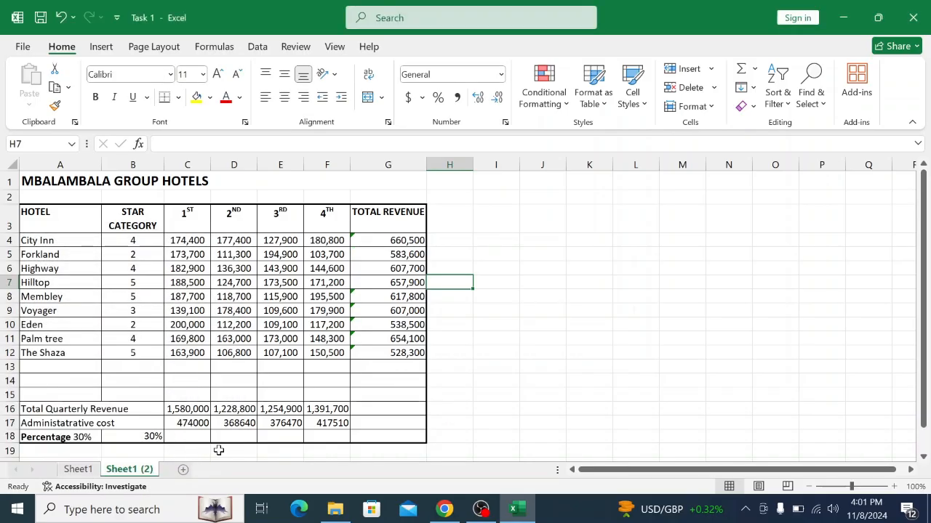
Compare the contents of Sheet1 with its copy, Sheet1 (2)
click(86, 474)
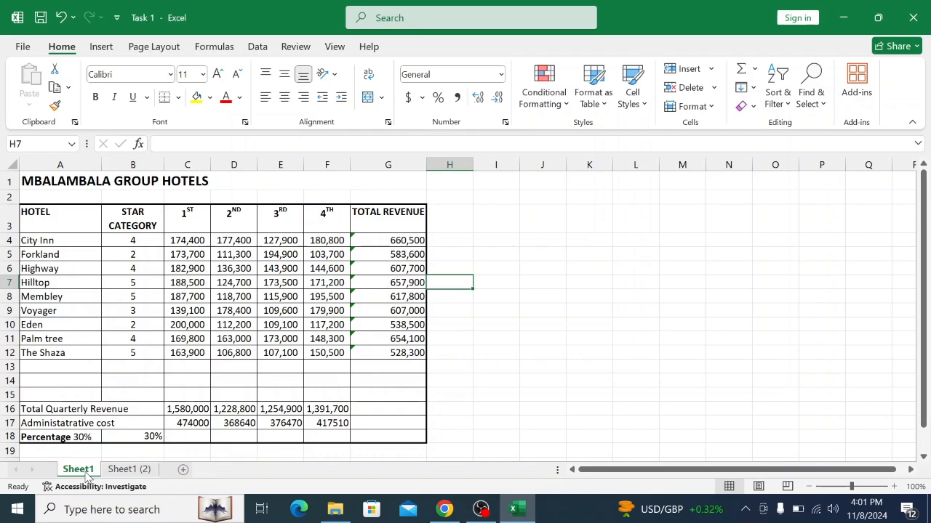
click(127, 473)
click(87, 473)
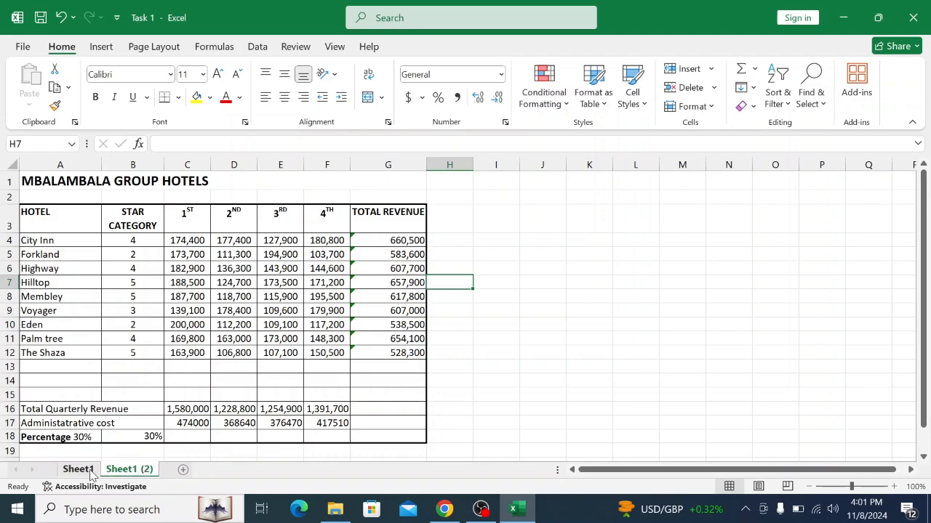
click(125, 473)
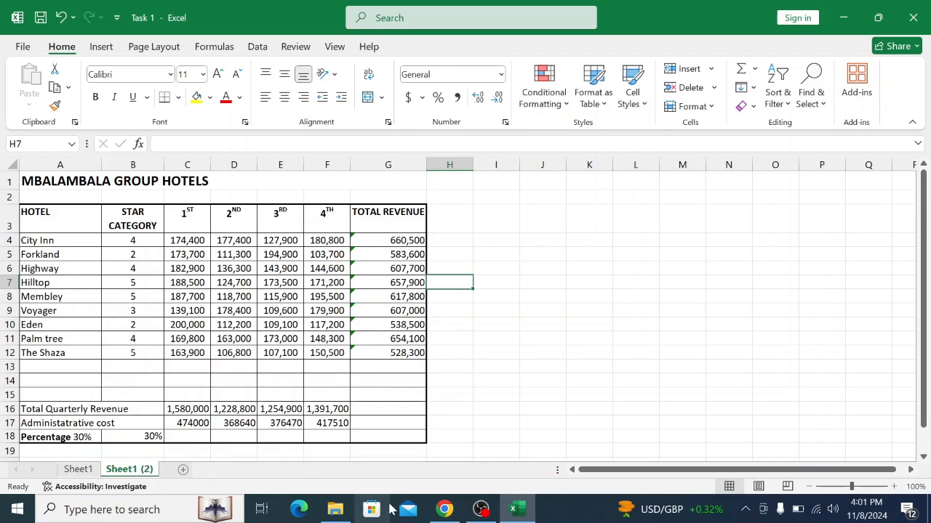
Check the renaming instruction in the exam PDF, return to Excel and enter ORIGINAL as the name of Sheet1
click(444, 509)
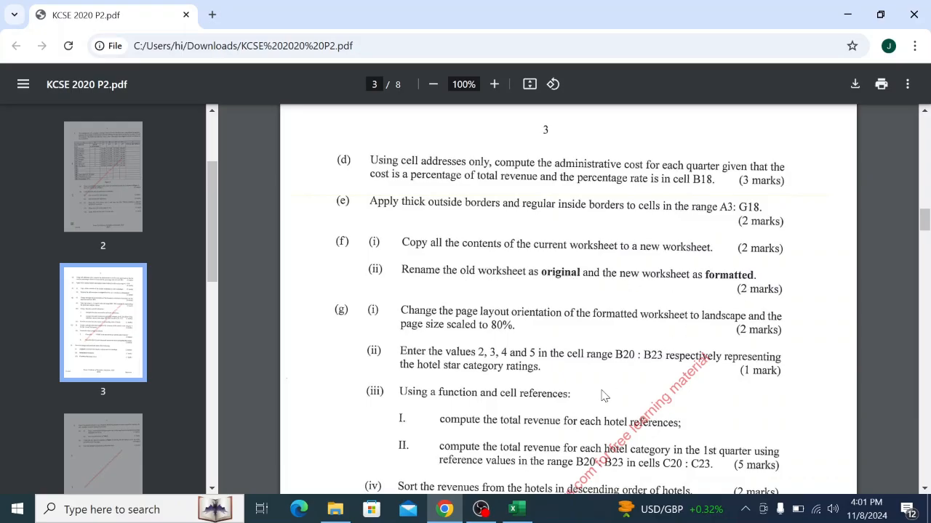
click(526, 514)
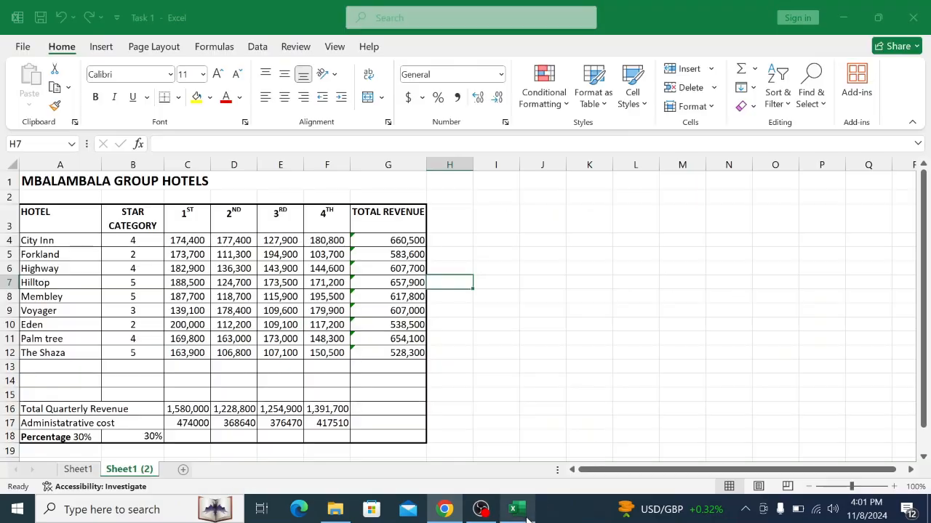
click(72, 470)
right_click(83, 470)
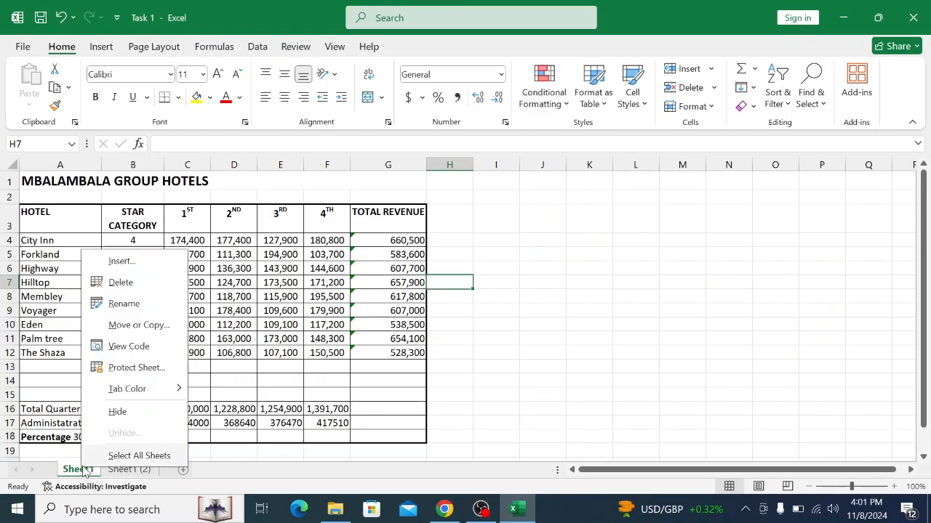
click(82, 472)
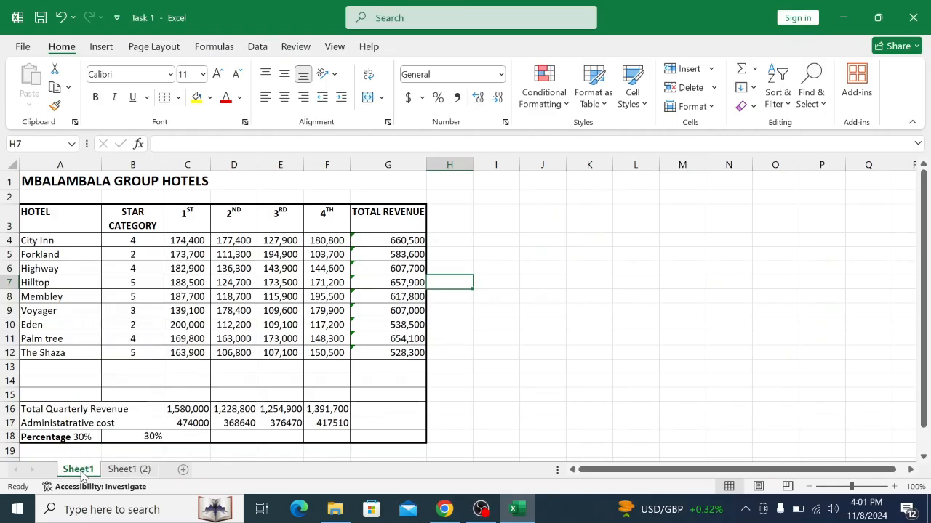
right_click(78, 472)
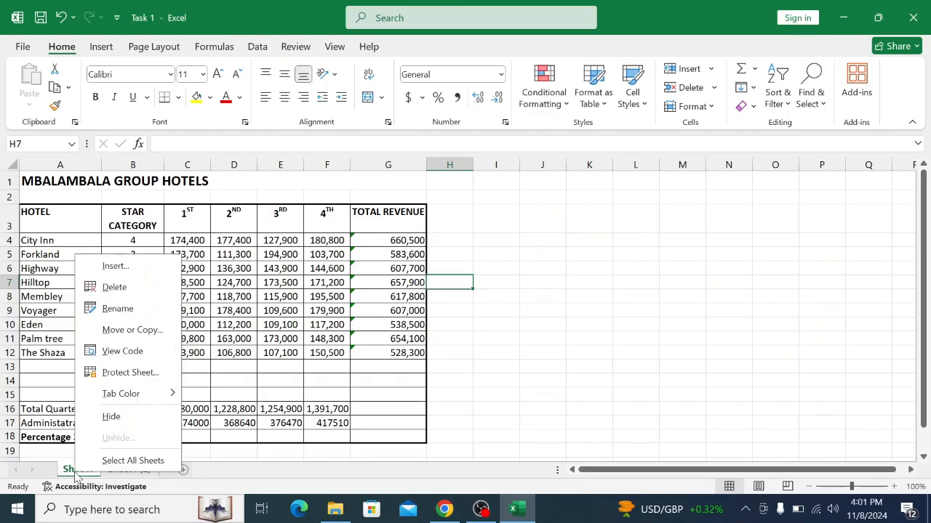
click(129, 310)
text(O)
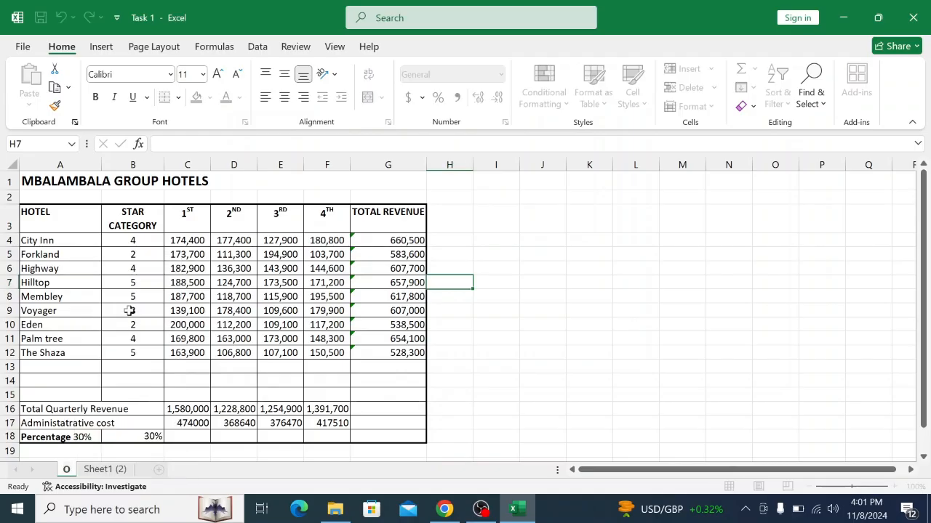
text(RIGINAL)
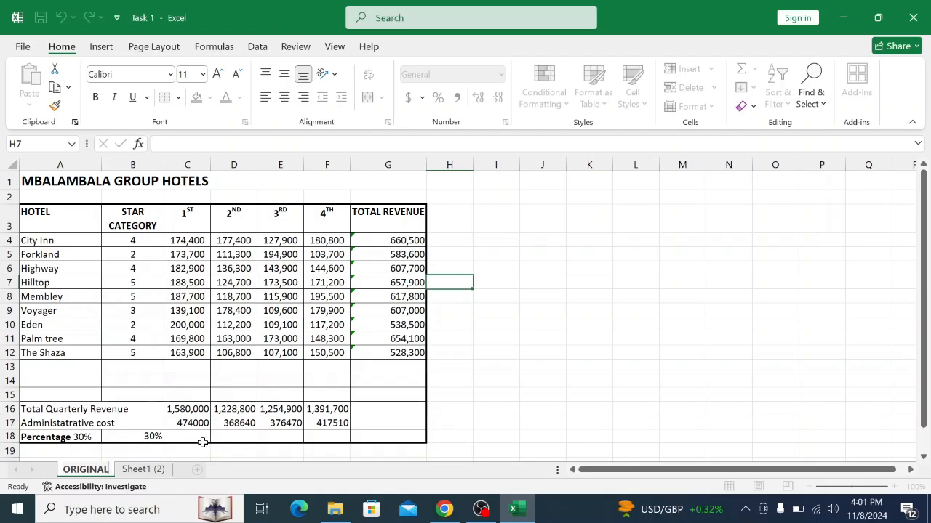
Recheck the required sheet name in the exam PDF and replace the first sheet's name in Excel with lowercase original
click(444, 510)
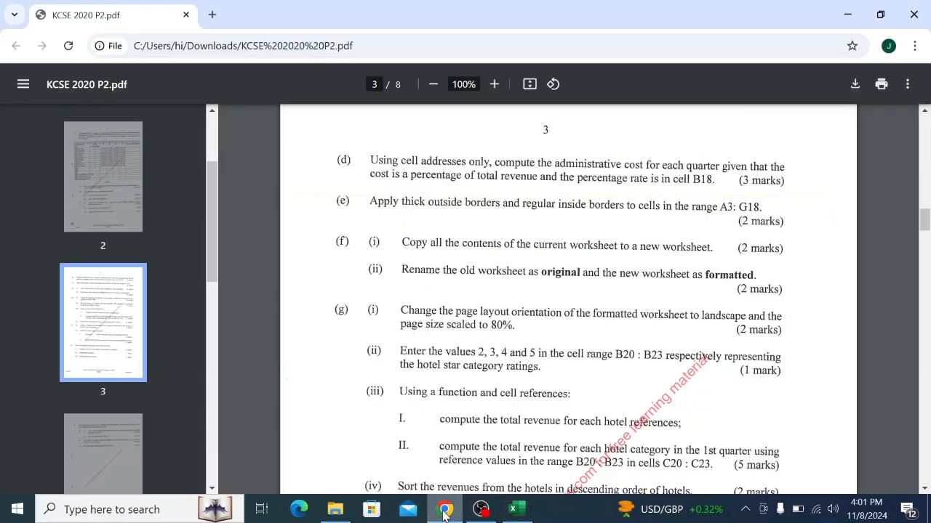
click(512, 509)
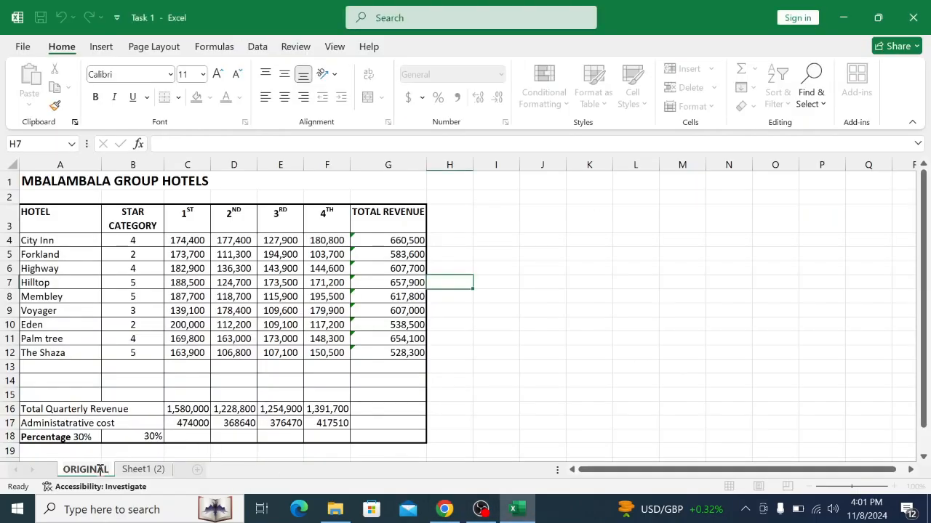
key(BackSpace)
key(BackSpace)
key(BackSpace)
key(BackSpace)
key(BackSpace)
key(BackSpace)
key(BackSpace)
key(BackSpace)
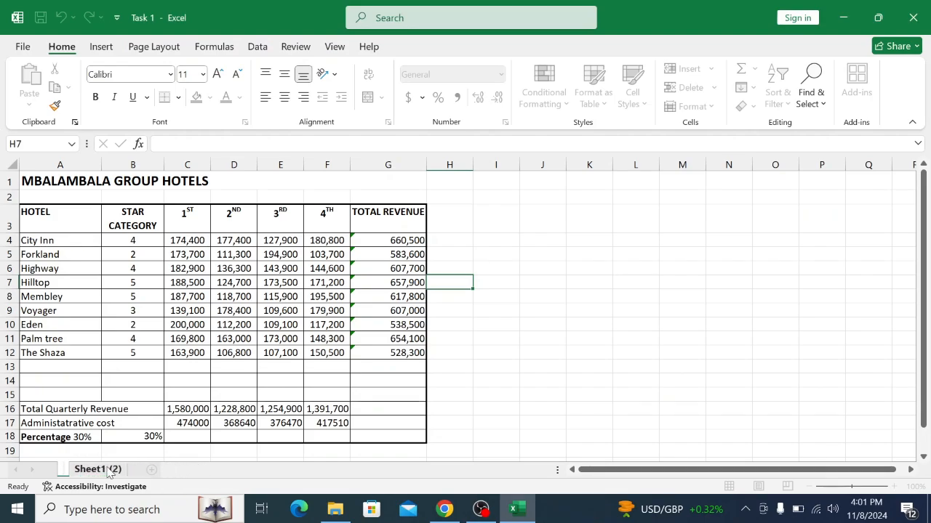
text(original)
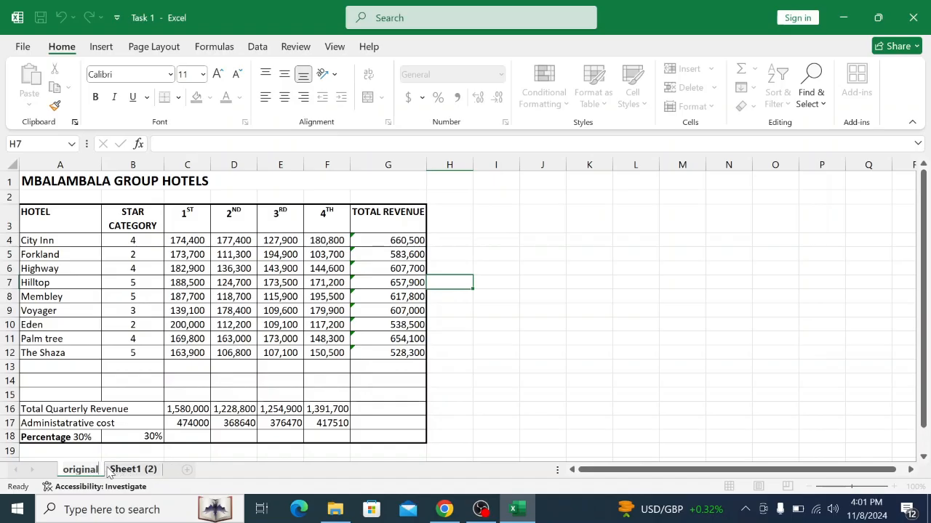
Rename the copied worksheet Sheet1 (2) as formatted, checking the required name in the exam PDF
click(121, 470)
right_click(121, 473)
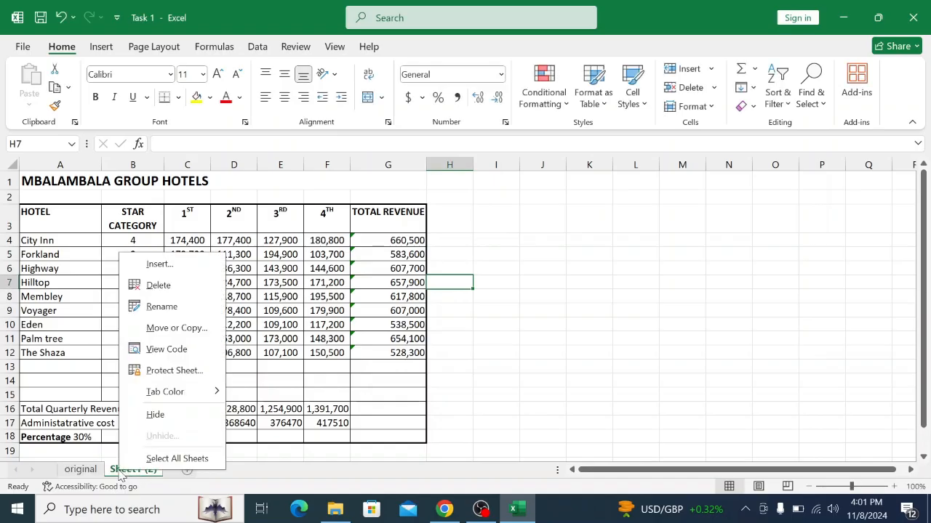
click(174, 308)
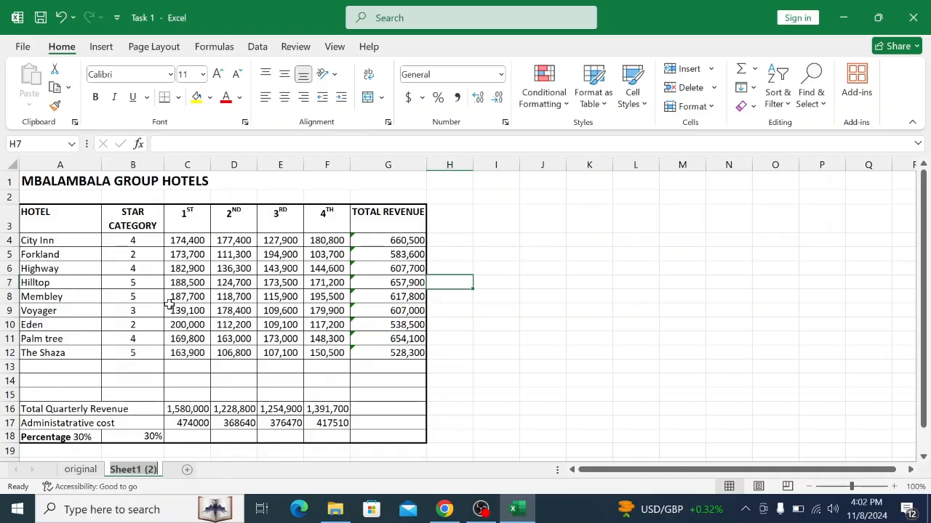
text(form)
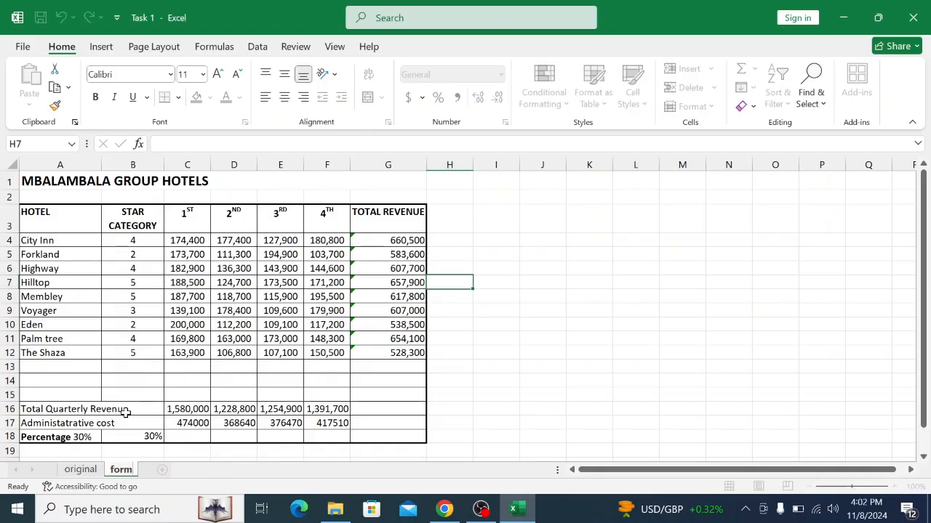
text(atted)
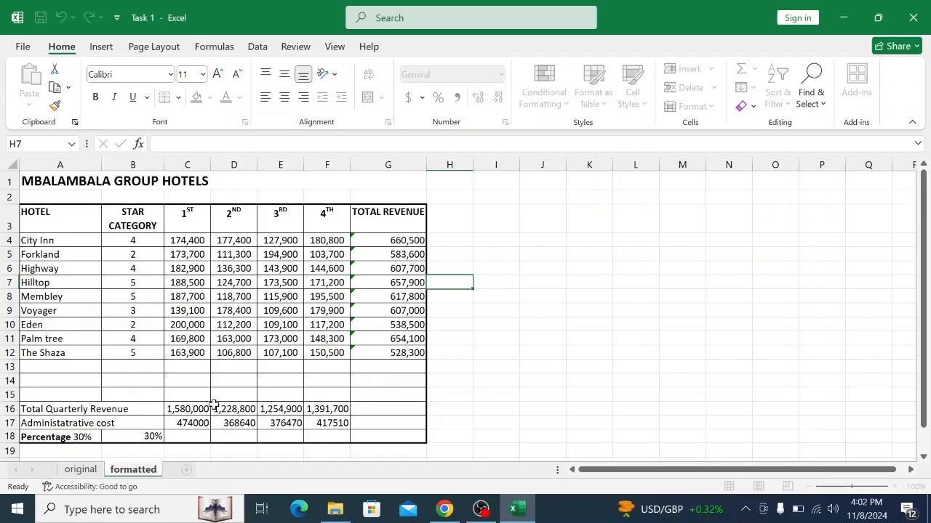
click(444, 509)
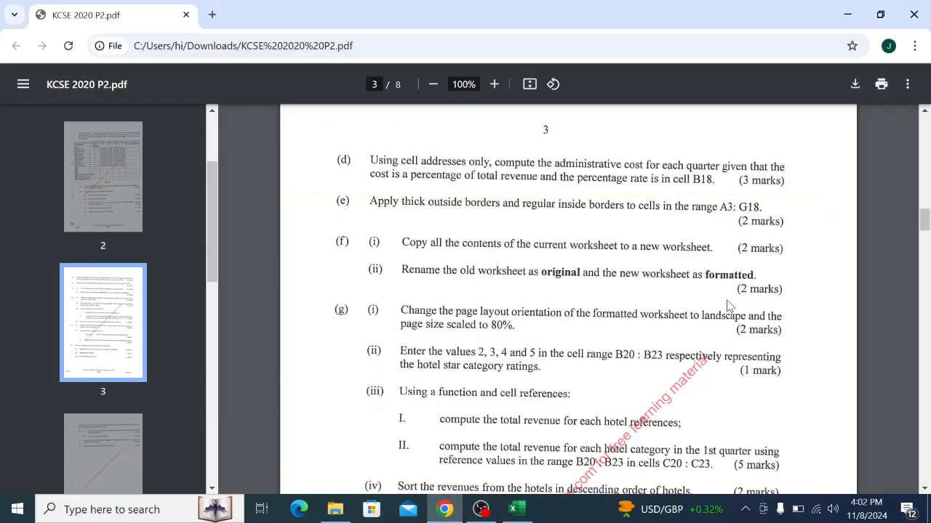
click(517, 509)
click(245, 451)
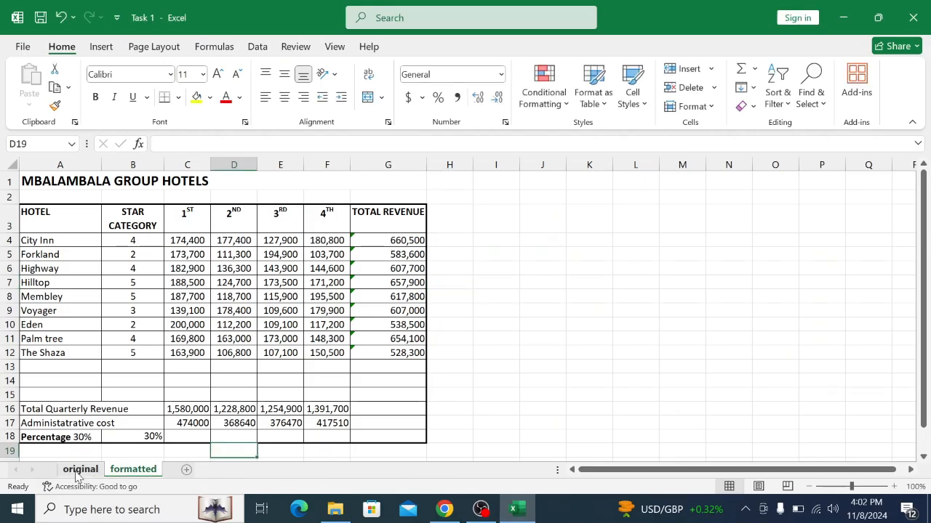
Read part (g)(i) of the exam PDF, then set the formatted worksheet's page orientation to landscape in Excel
click(444, 509)
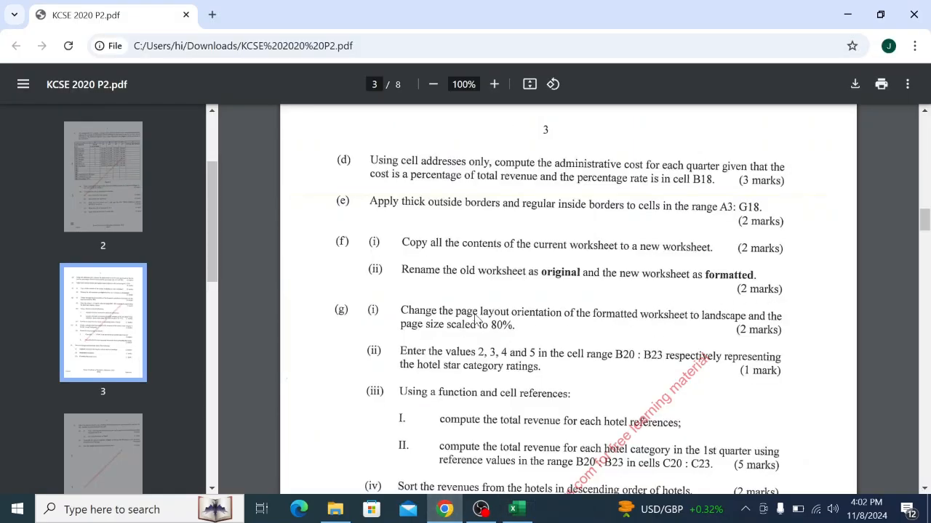
scroll(476, 320, down, 2)
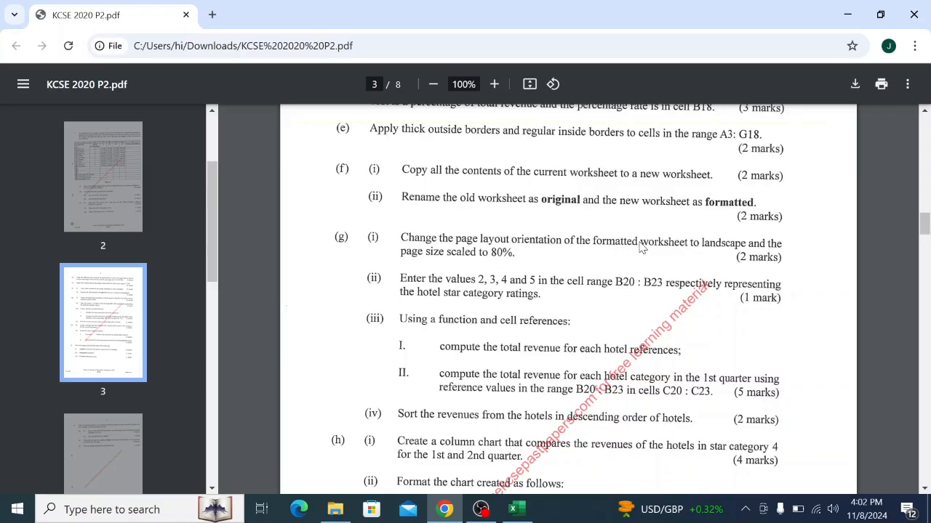
click(513, 509)
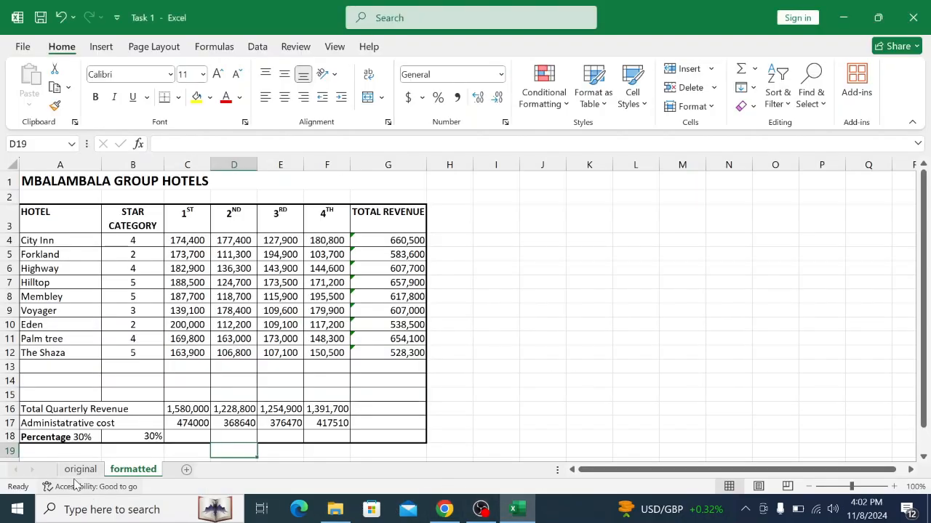
click(444, 509)
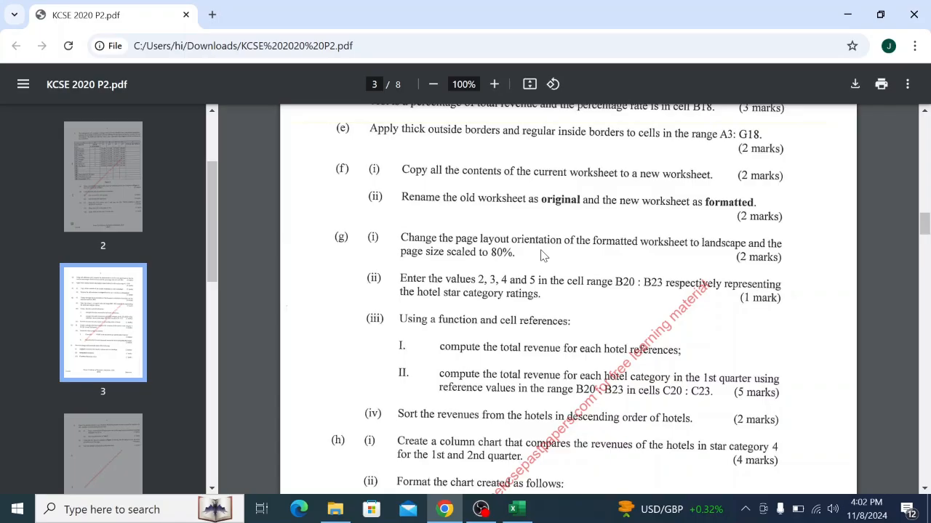
click(525, 511)
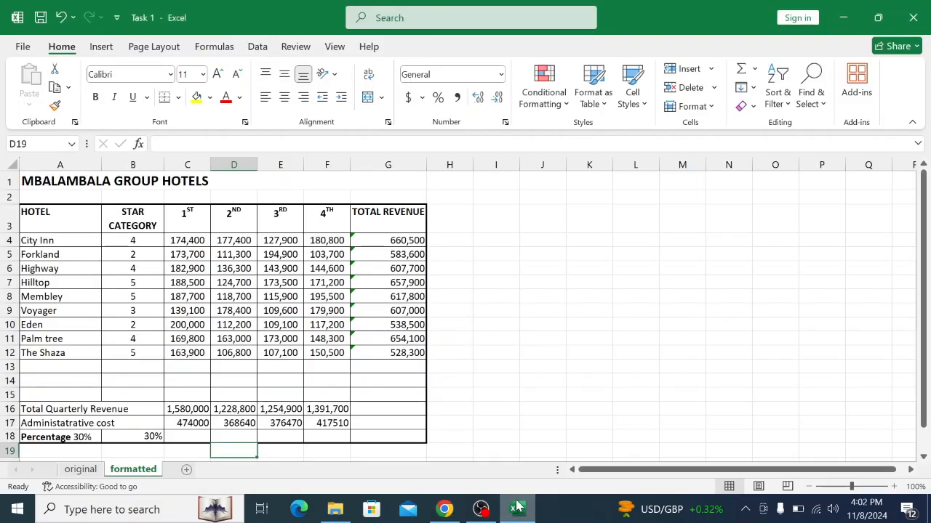
drag(64, 183, 322, 437)
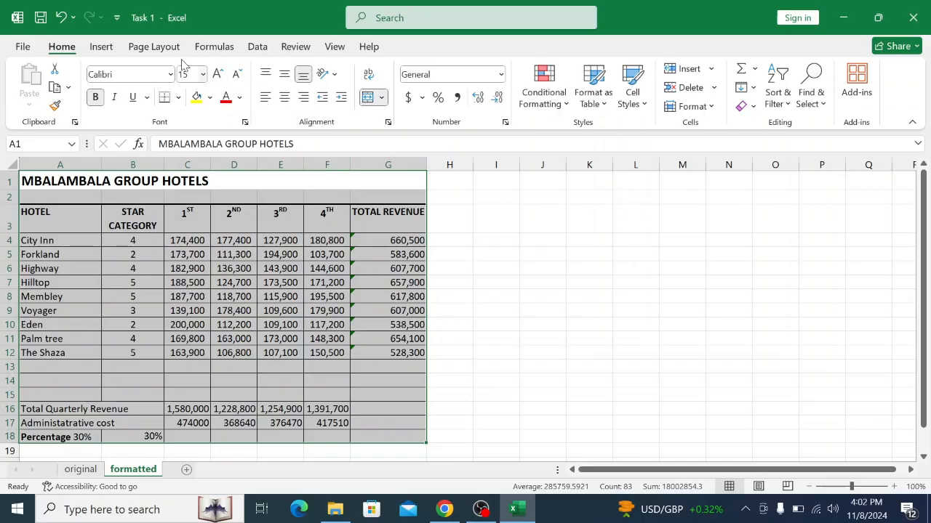
click(150, 46)
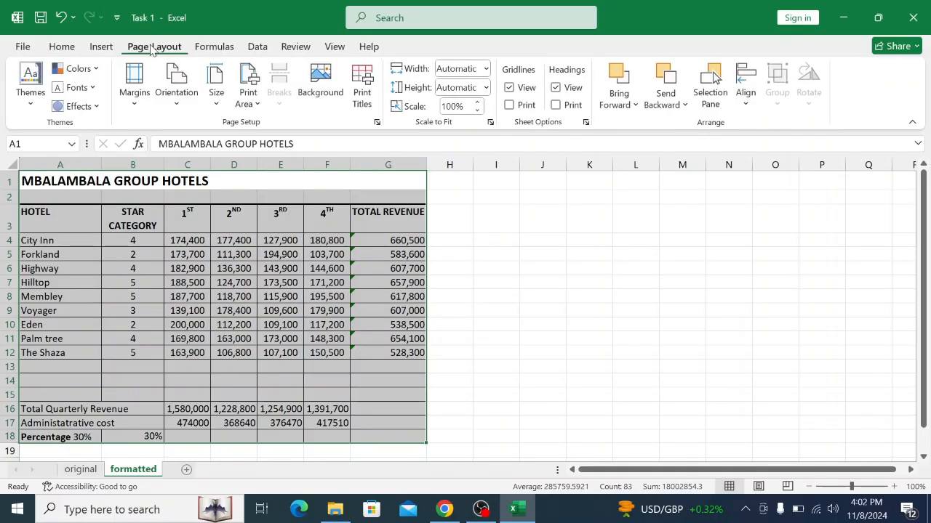
click(176, 89)
click(206, 168)
Scale the formatted worksheet's page to 80% and check its orientation setting
click(477, 109)
click(477, 109)
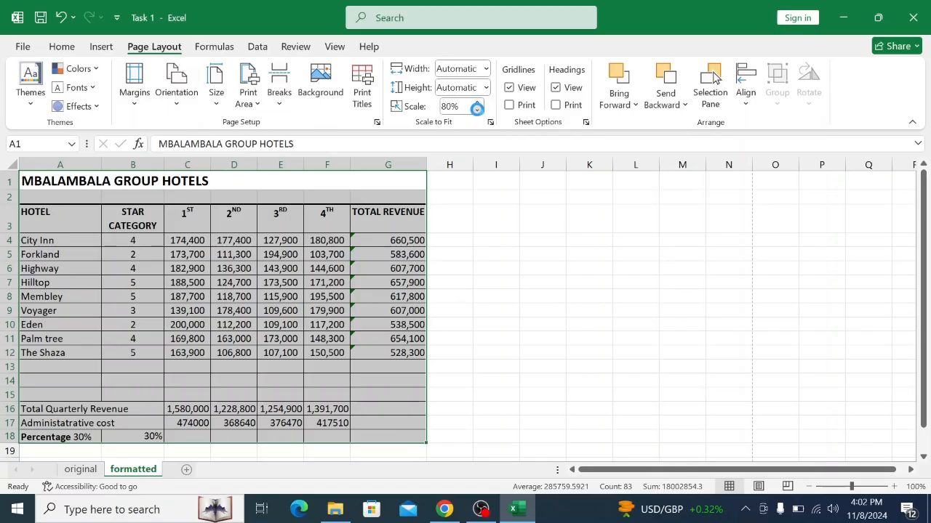
click(477, 109)
click(443, 218)
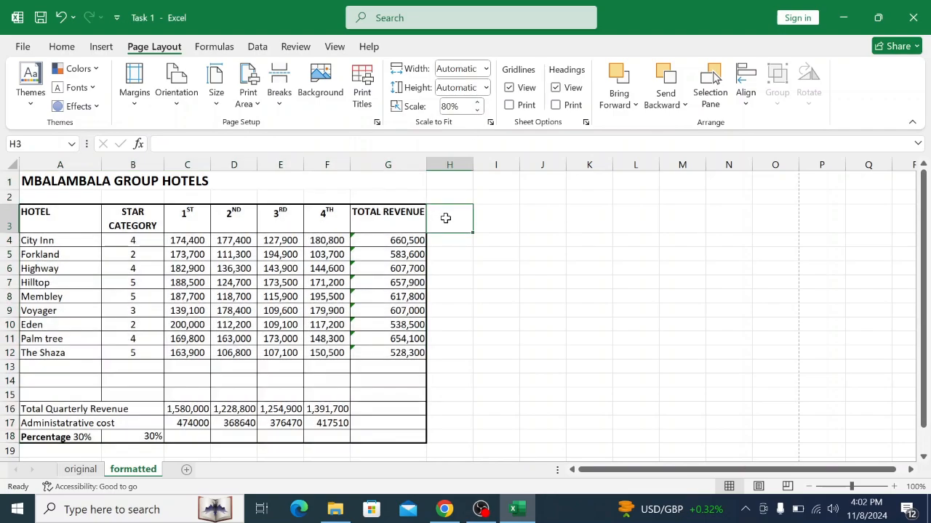
click(178, 102)
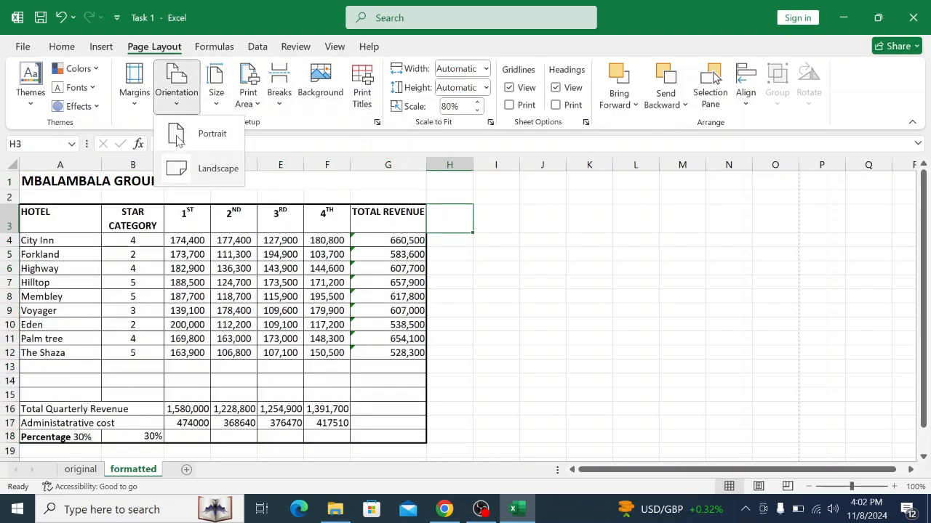
click(530, 258)
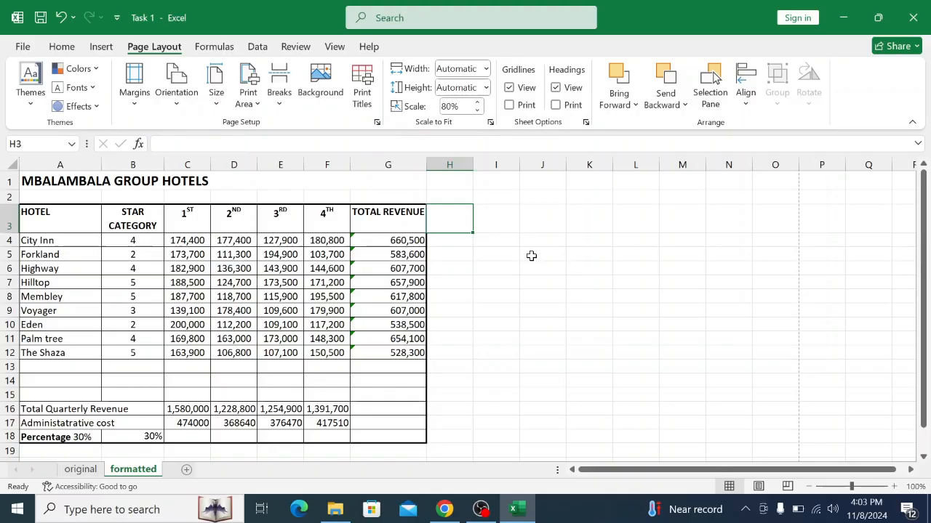
Read part (g)(ii) of the exam PDF, then enter 2, 3, 4 and 5 in cells B20 to B23 of the formatted worksheet
click(444, 509)
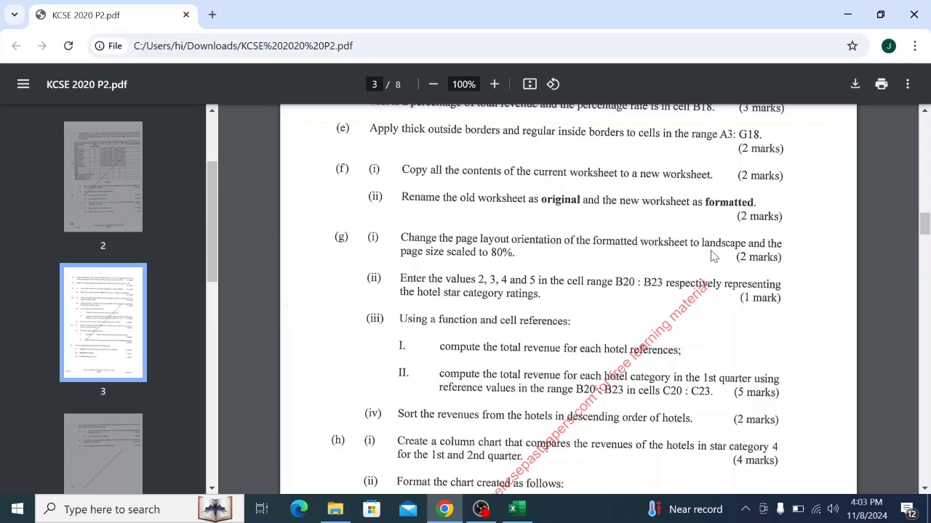
scroll(712, 256, down, 1)
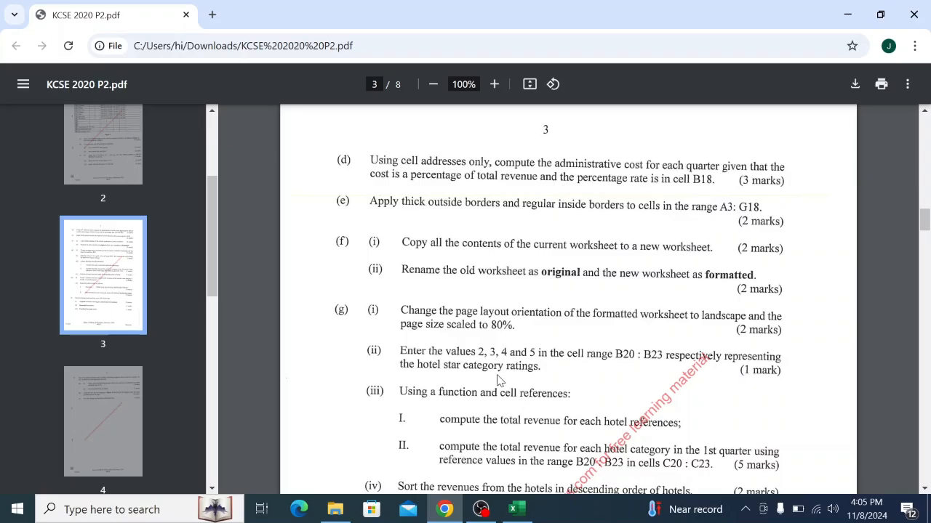
click(525, 514)
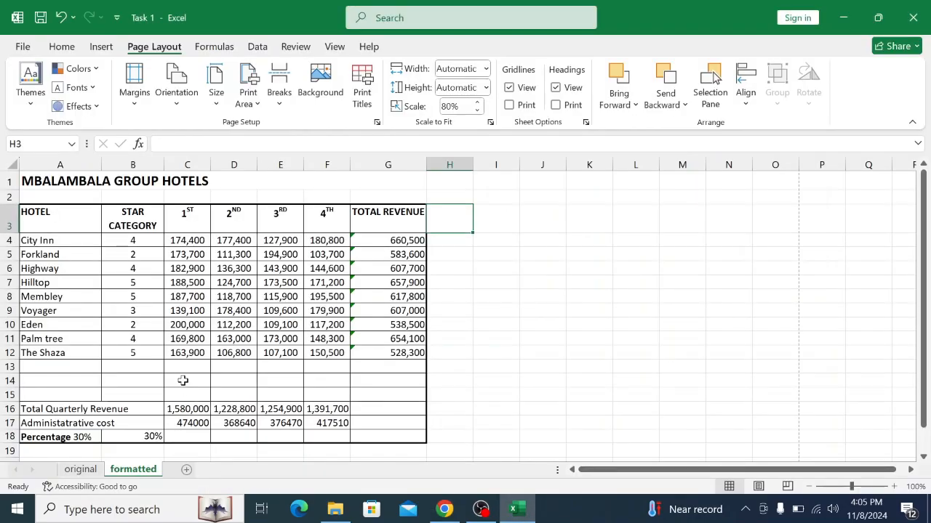
scroll(182, 381, down, 2)
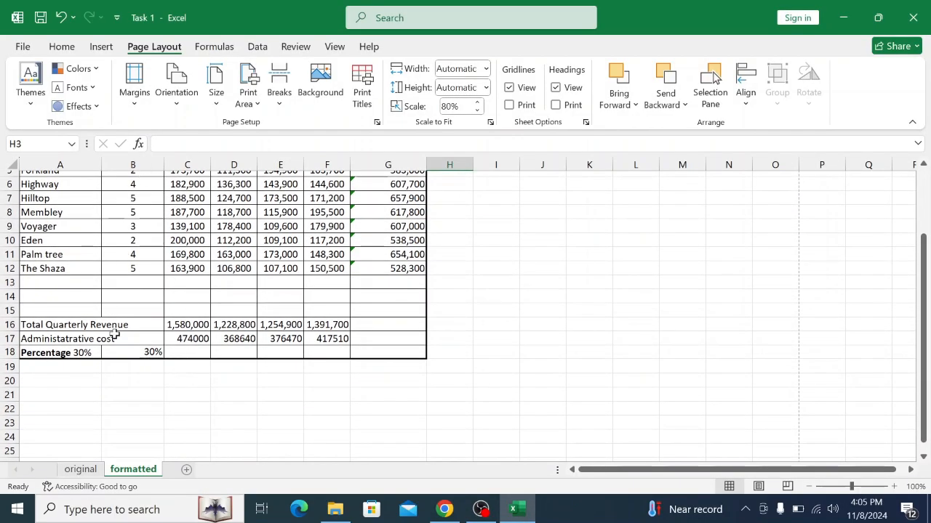
click(129, 381)
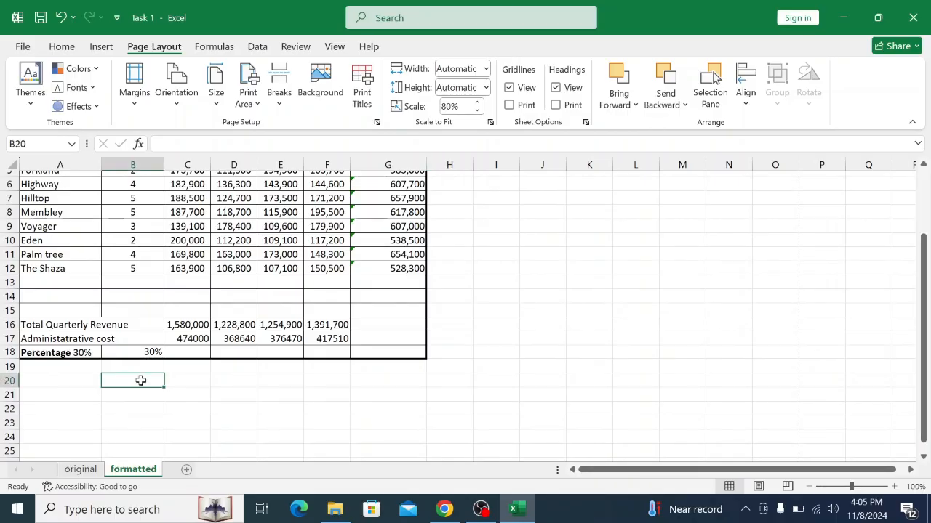
text(2)
key(Return)
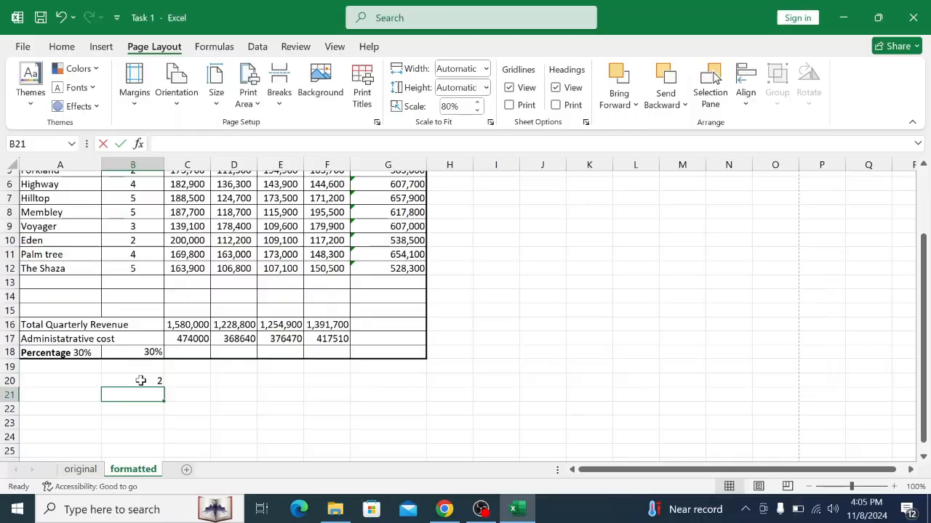
text(3)
key(Return)
text(4)
key(Return)
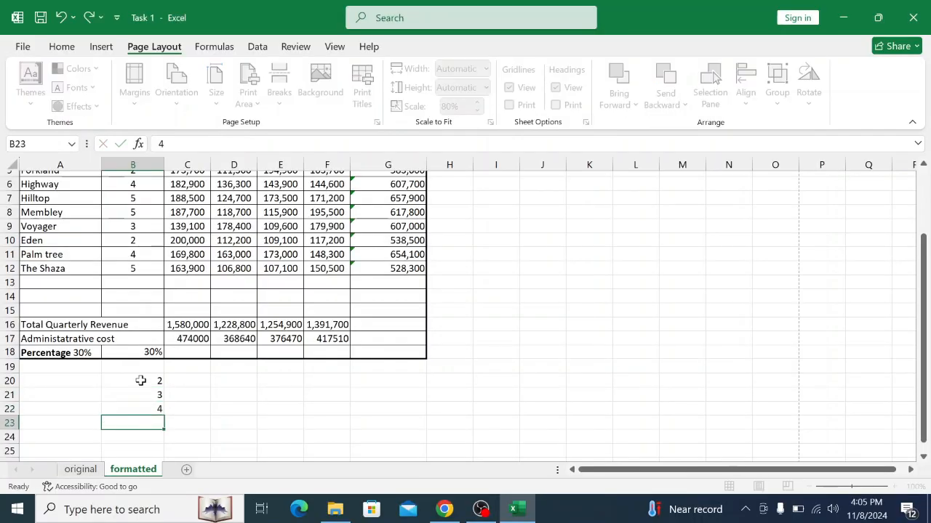
text(5)
key(Return)
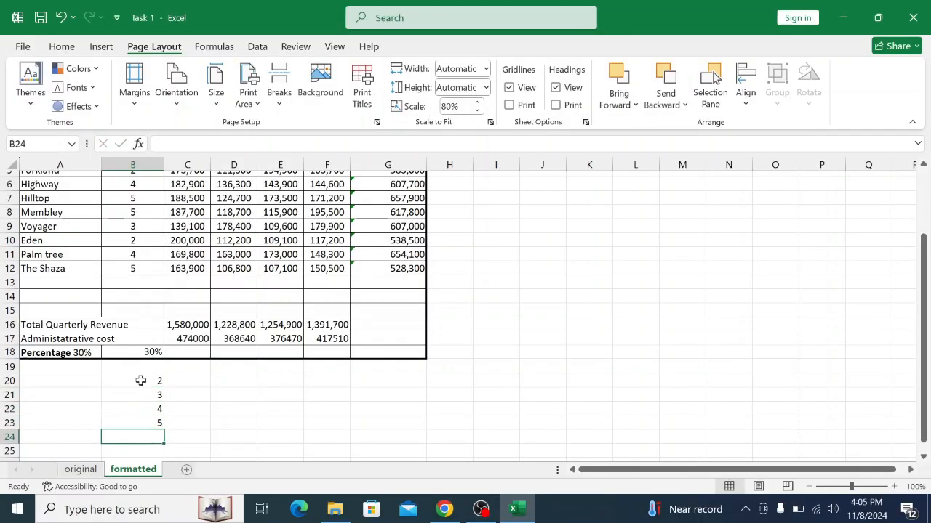
Compare the star category values in B20:B23 with the instruction in the exam PDF
click(444, 509)
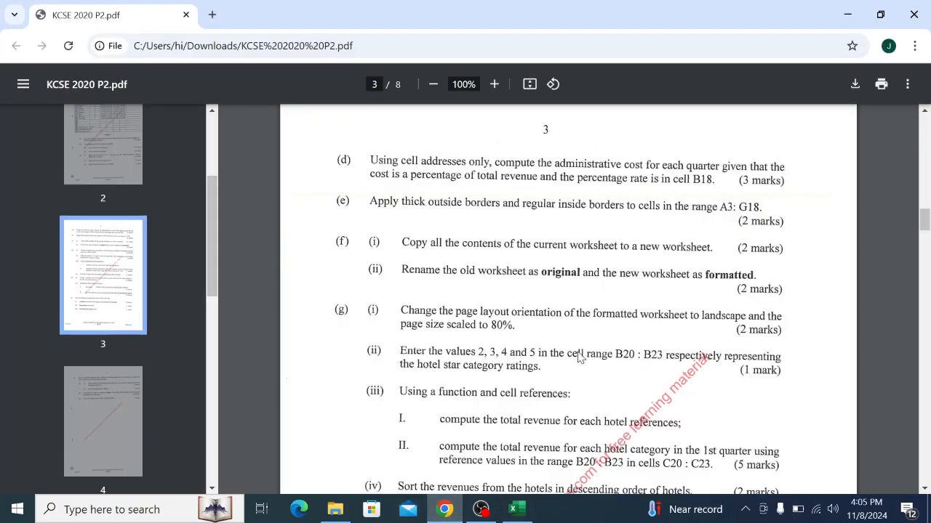
click(518, 512)
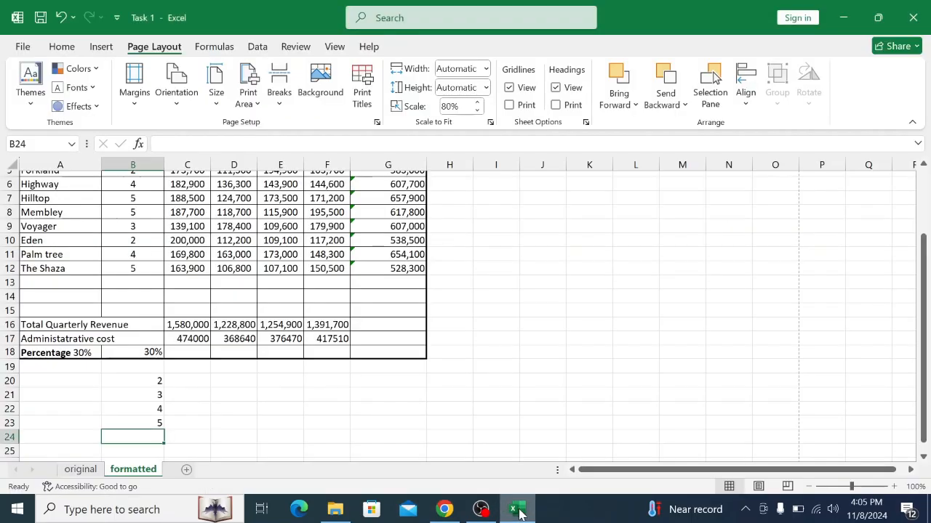
click(154, 381)
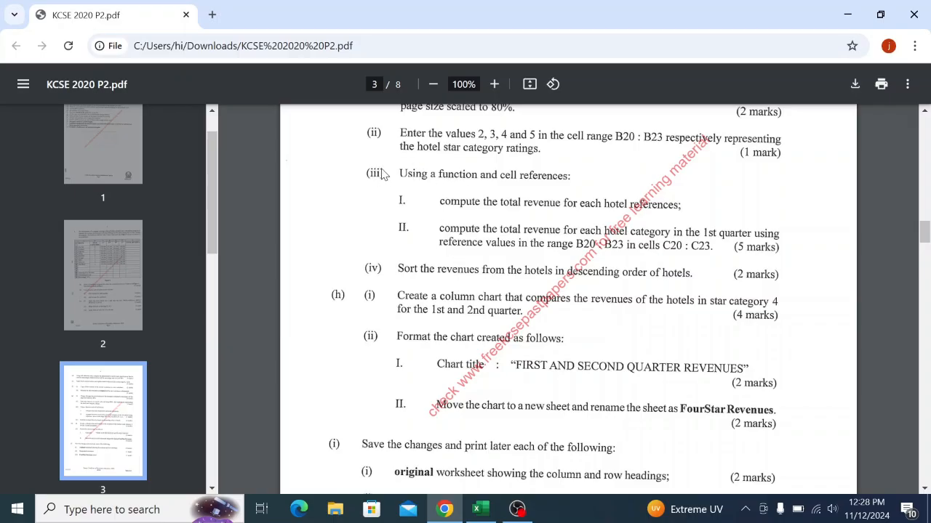
Review question 1 in the exam PDF, especially the revenue calculations in part (g)(iii), then return to the formatted worksheet in Excel
scroll(383, 178, up, 20)
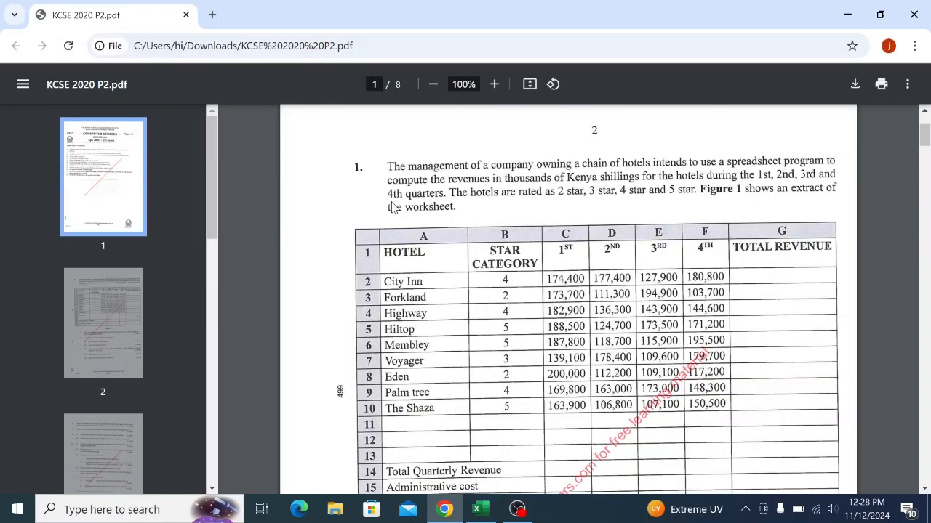
scroll(393, 208, down, 15)
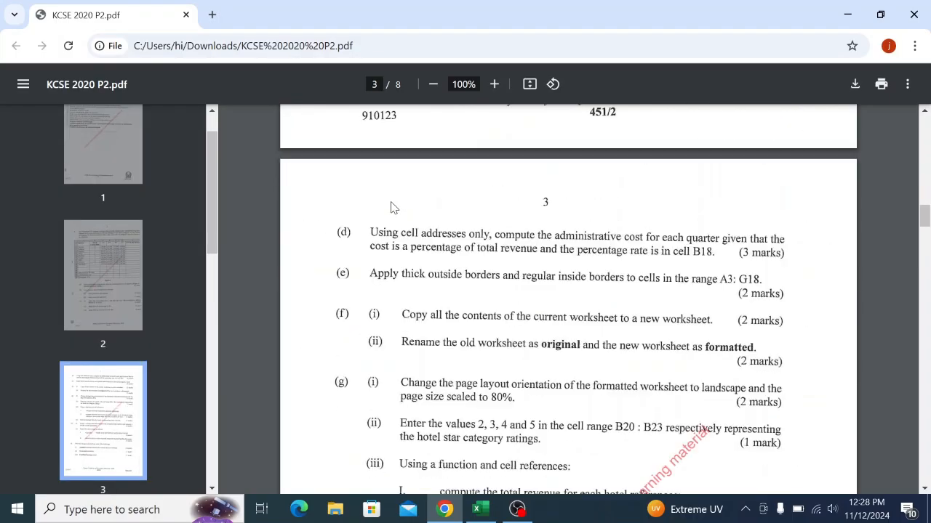
scroll(392, 208, down, 1)
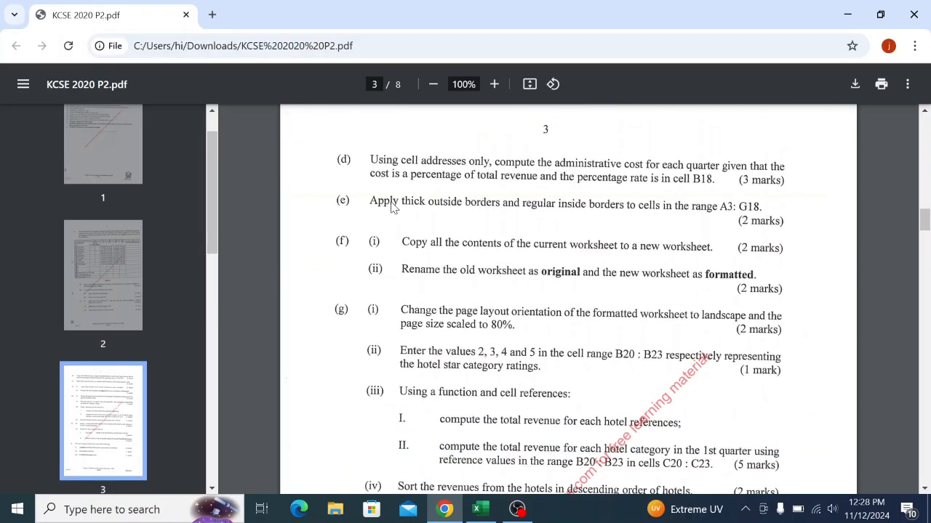
scroll(393, 208, down, 7)
scroll(392, 208, up, 2)
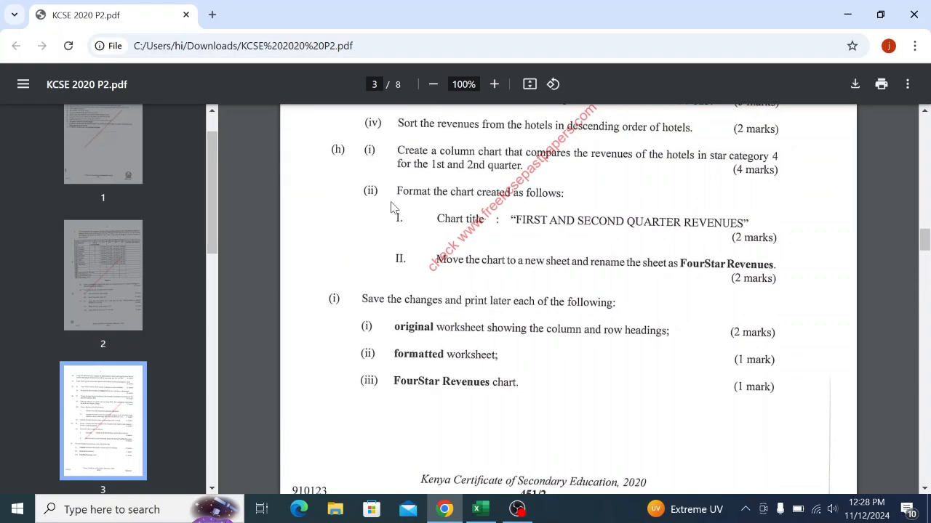
scroll(392, 208, up, 2)
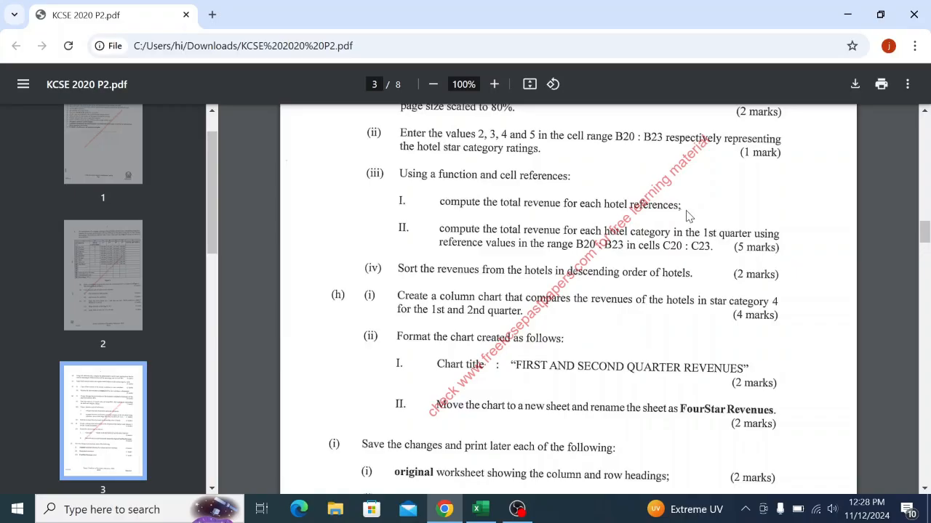
scroll(689, 216, up, 1)
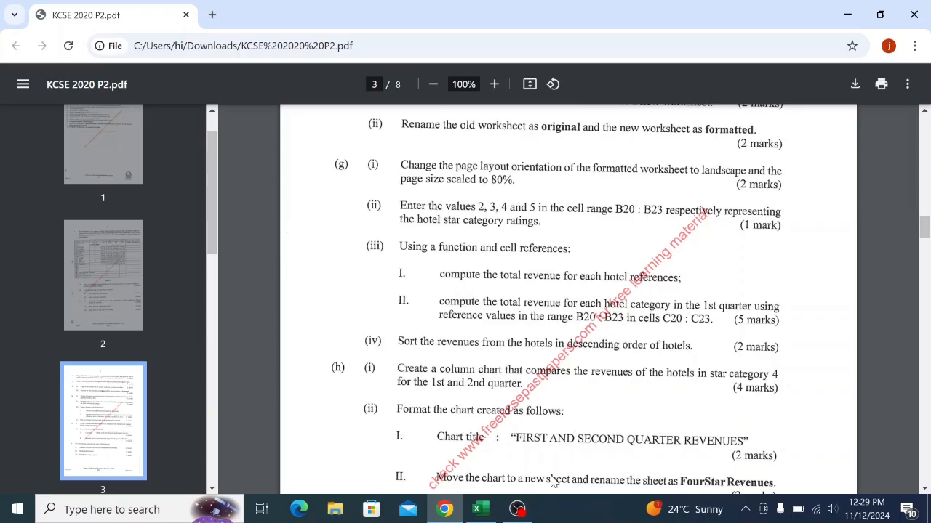
click(479, 509)
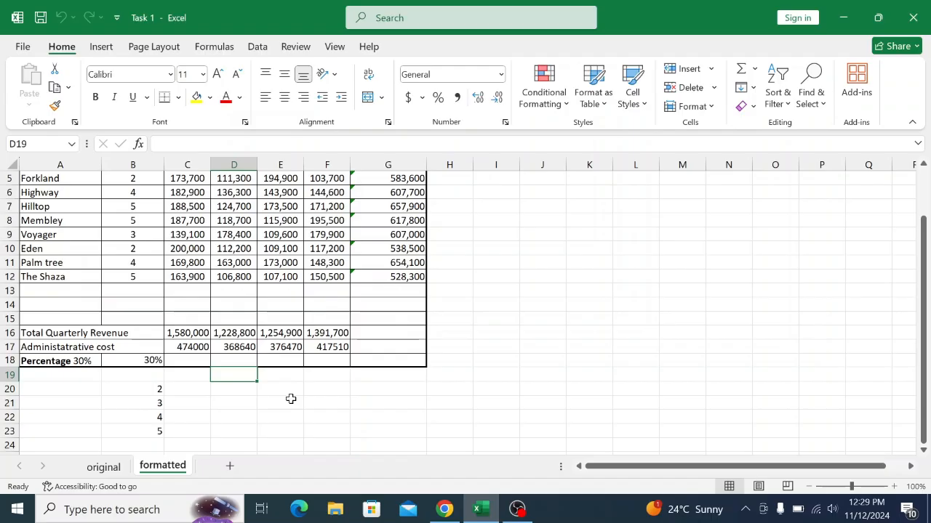
Read part (g)(iii) of the exam PDF and compare it with the hotel revenue table and the star categories in B20:B23
scroll(290, 399, up, 1)
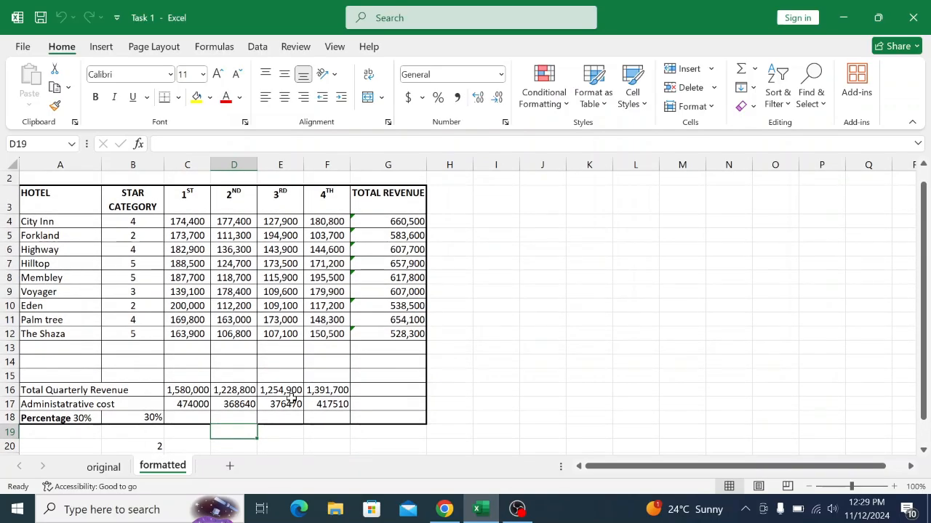
click(444, 509)
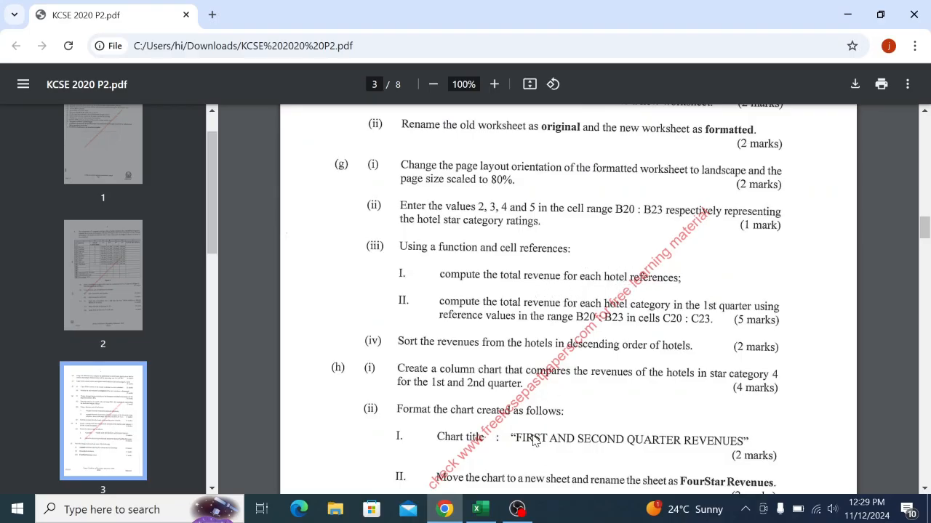
click(517, 509)
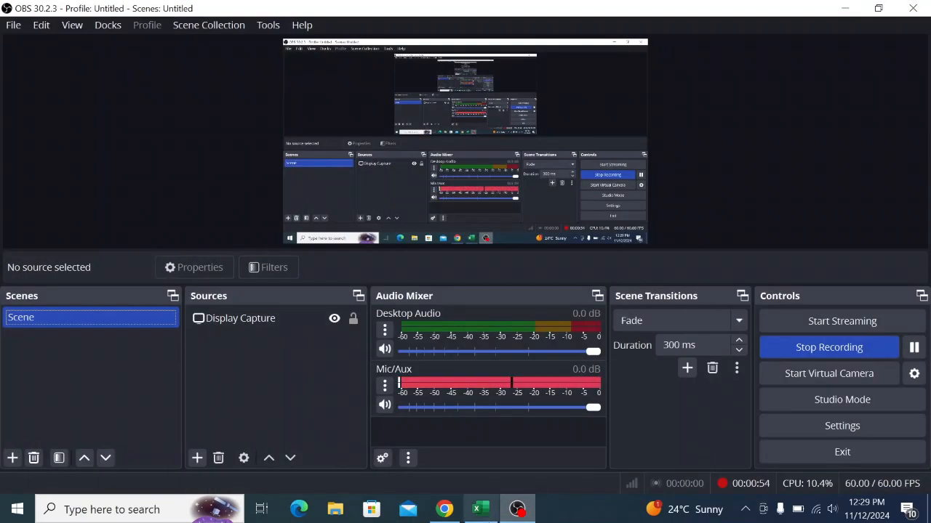
click(443, 509)
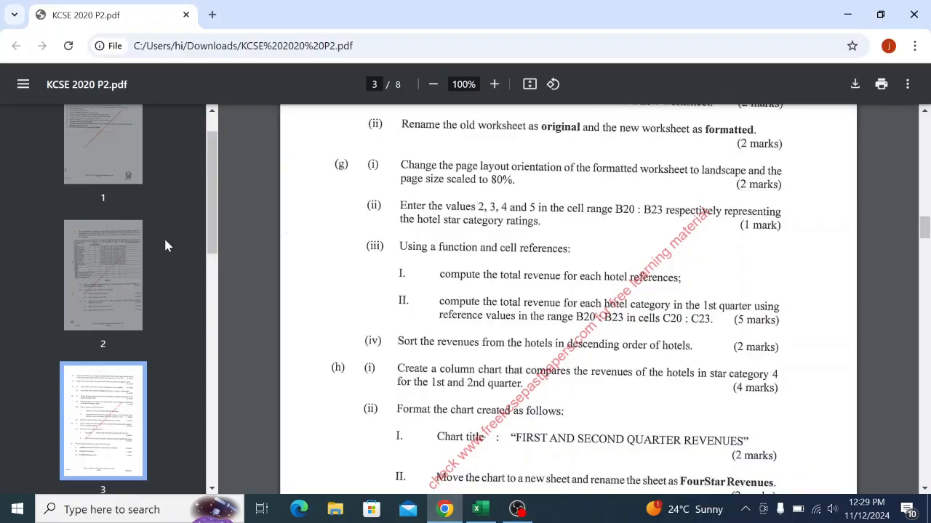
click(480, 509)
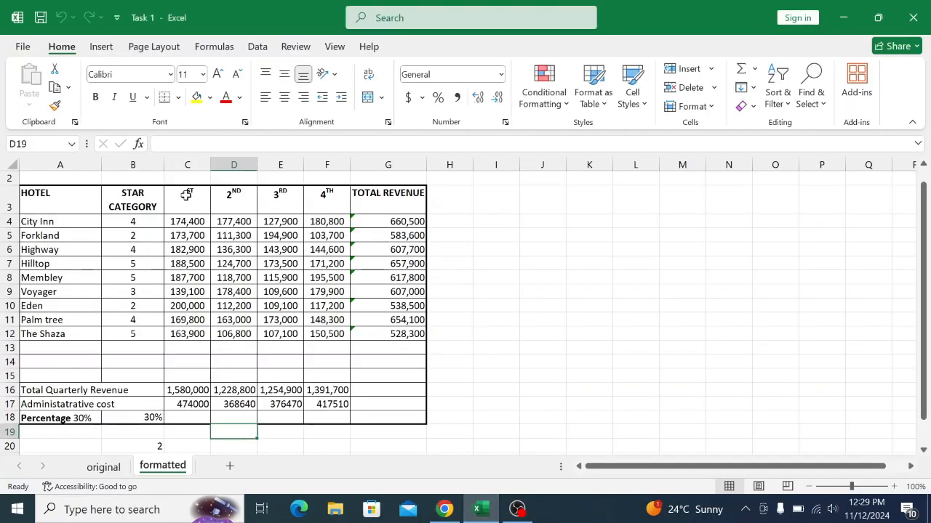
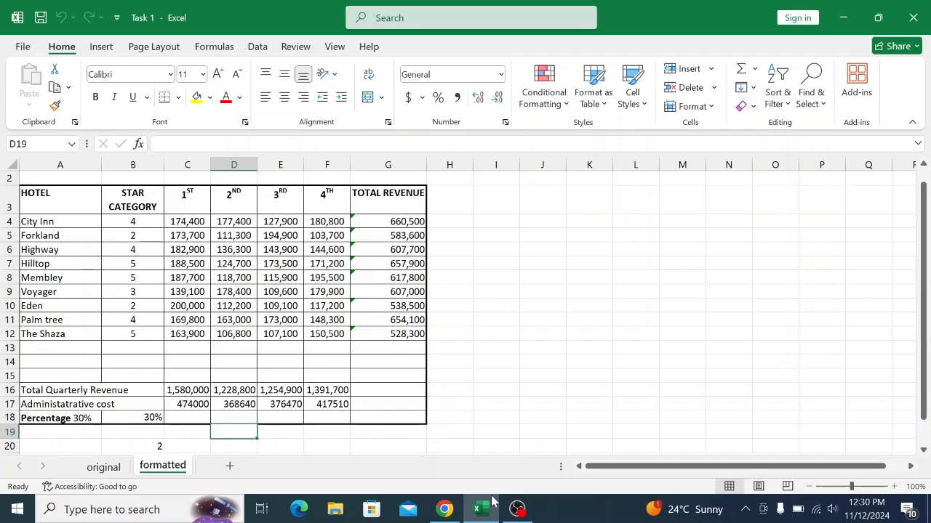
click(446, 511)
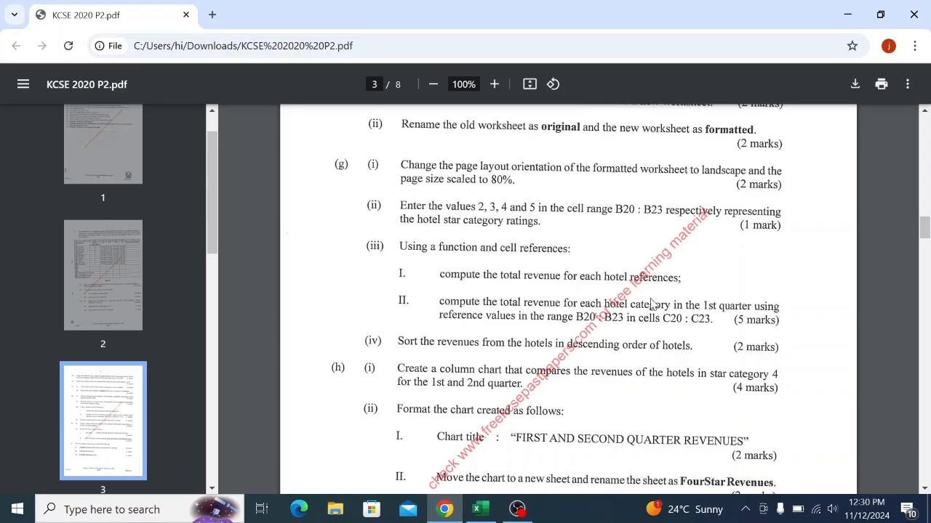
click(483, 510)
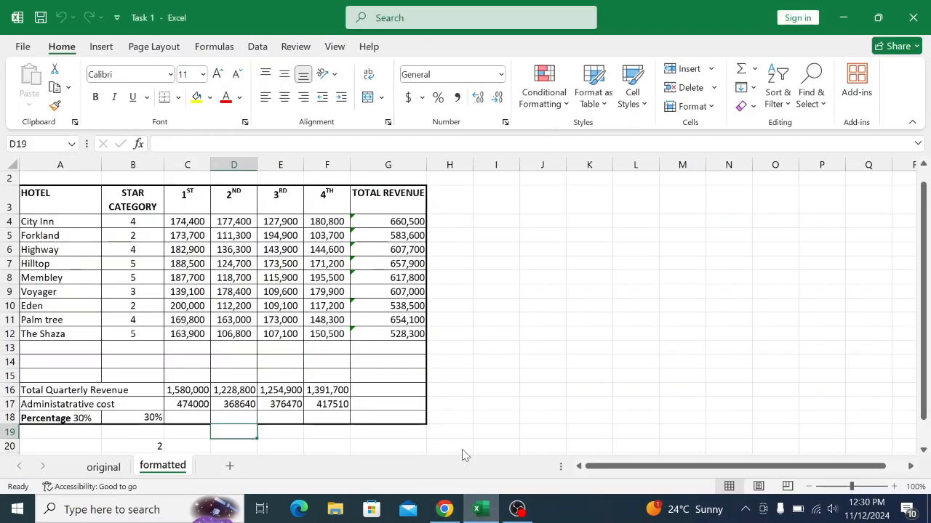
click(924, 450)
click(924, 450)
click(923, 450)
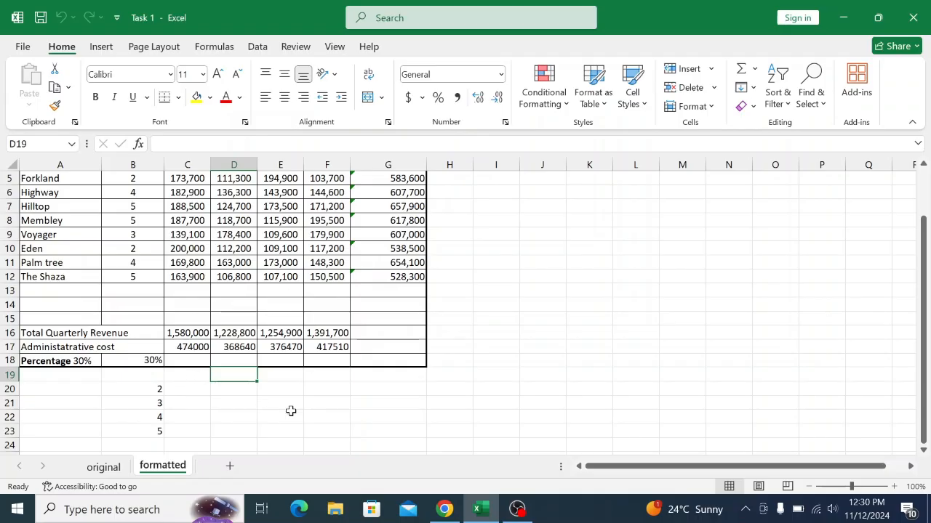
click(444, 509)
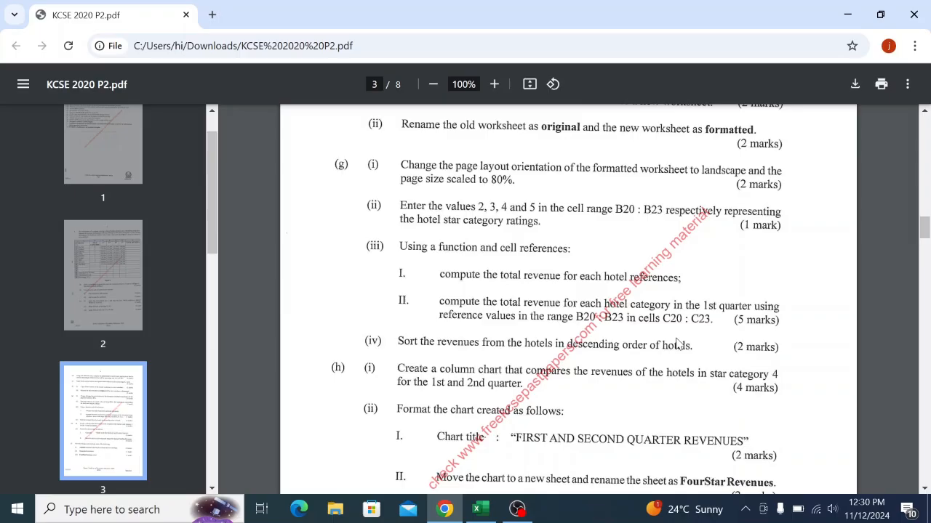
click(481, 512)
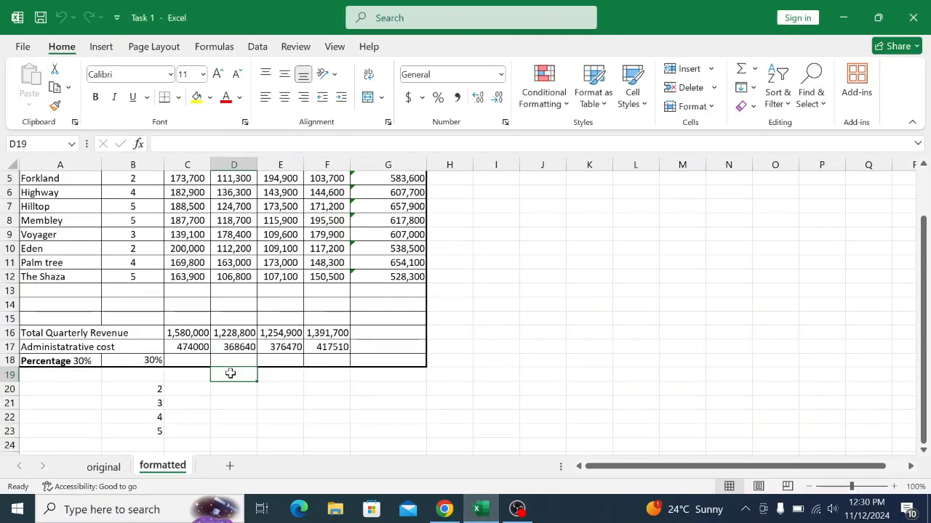
Label cell D19 "total" and begin a SUMIF formula in D20 with the star category cells B4:B12 as its range
text(total)
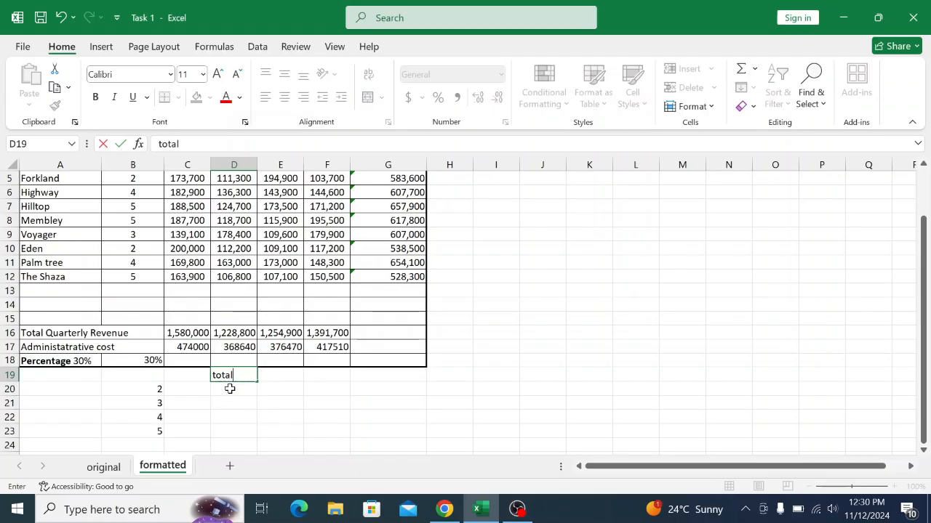
click(230, 389)
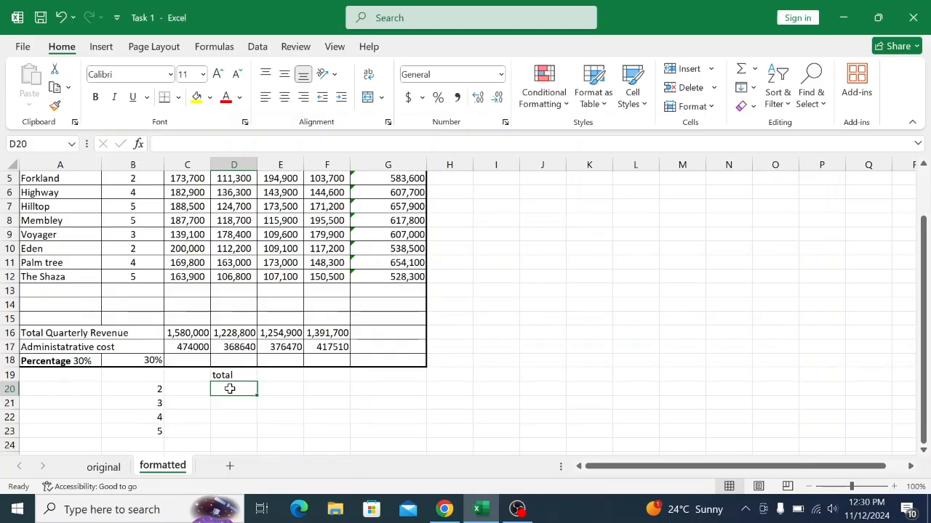
text(=)
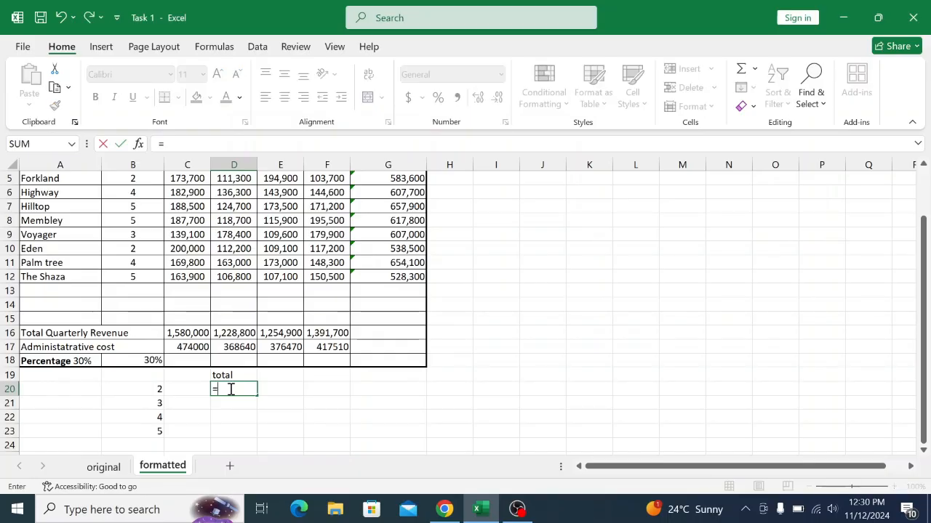
text(s)
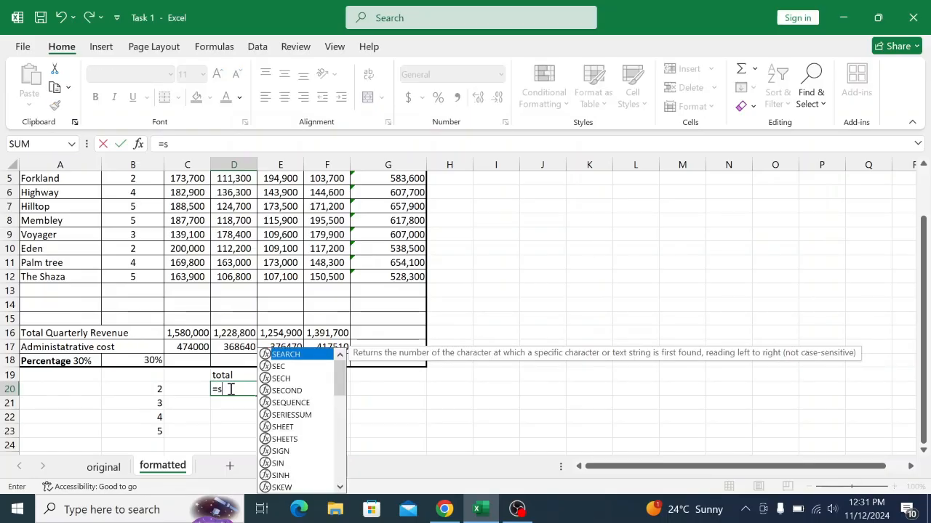
text(u)
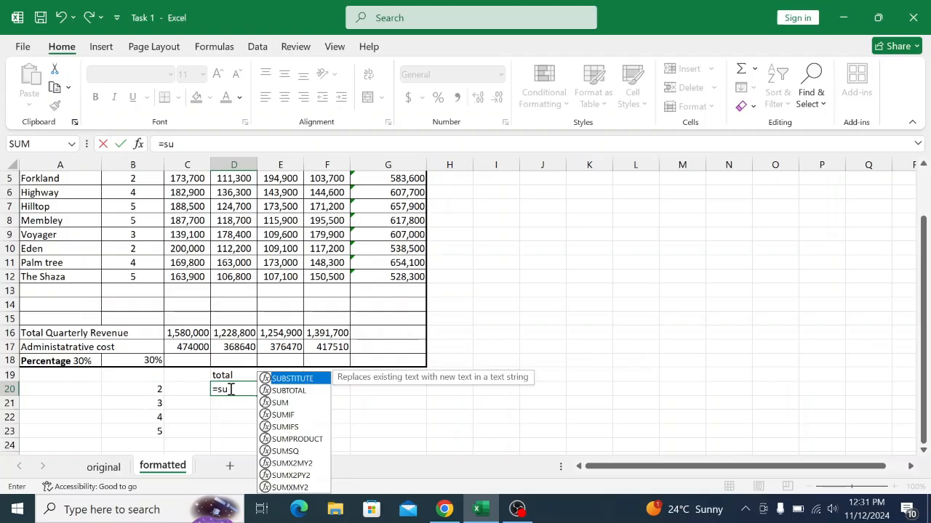
double_click(284, 416)
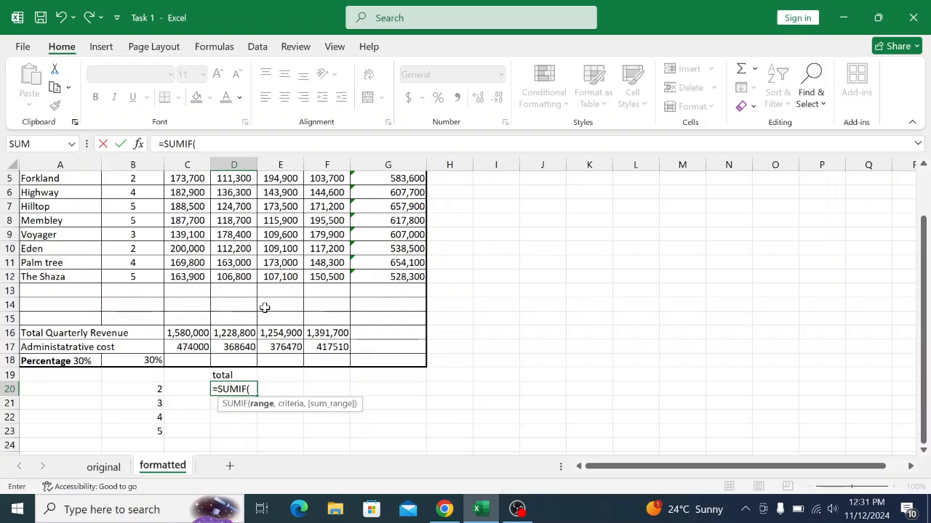
scroll(265, 307, up, 2)
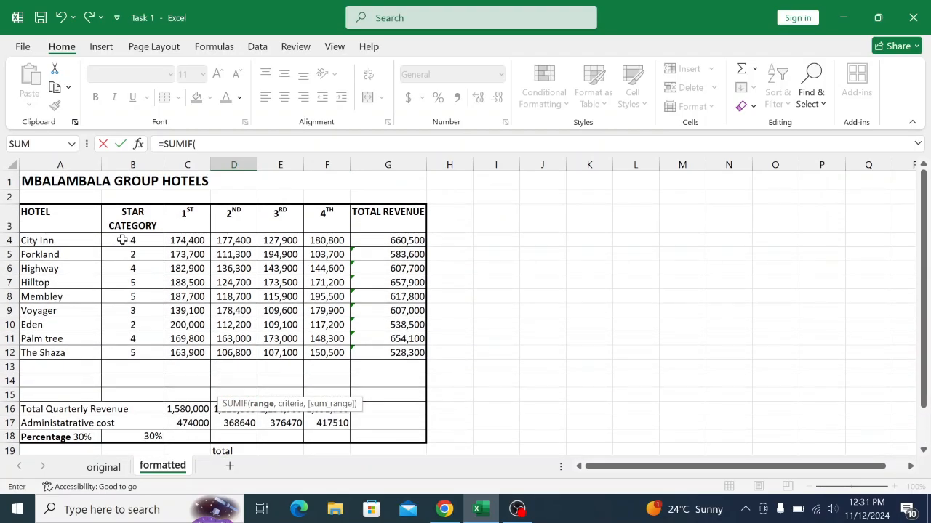
drag(122, 240, 121, 355)
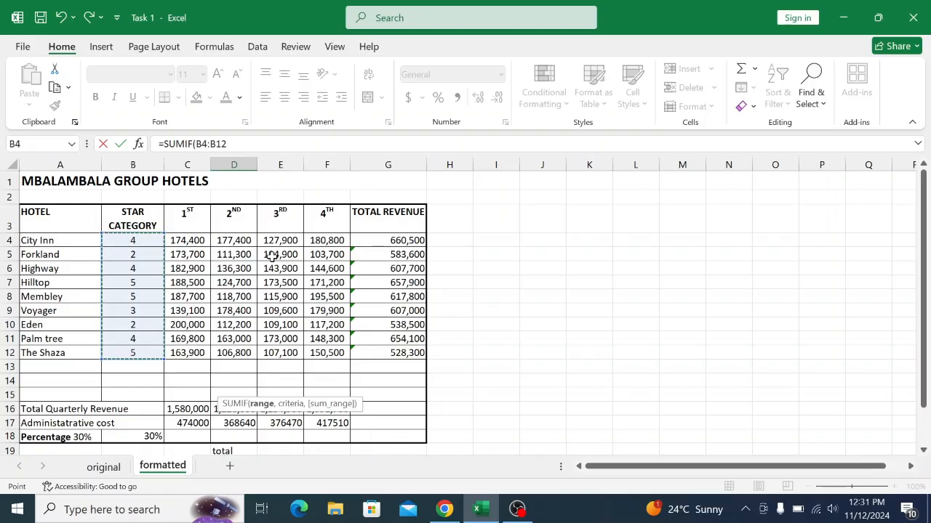
click(239, 144)
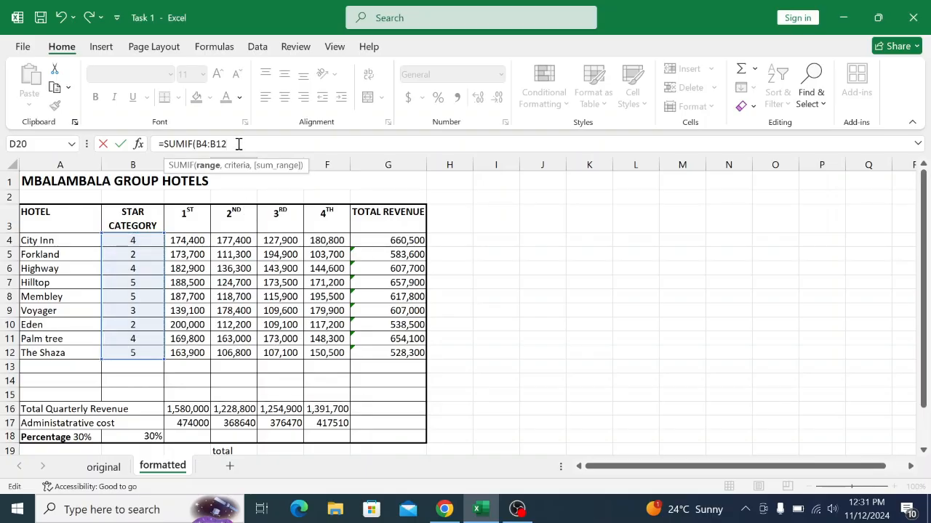
text(,)
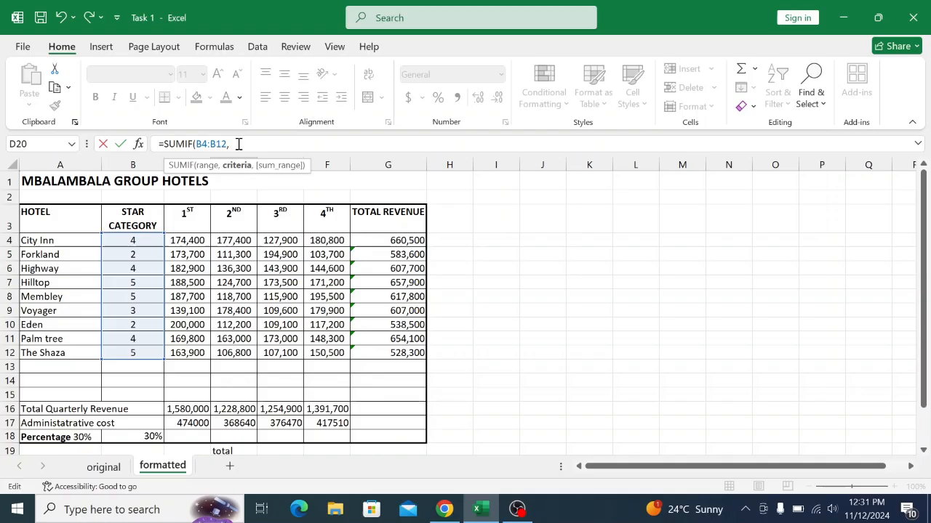
Add B20 as the criterion and the total revenue cells G4:G12 as the sum range of the SUMIF formula
scroll(388, 304, down, 1)
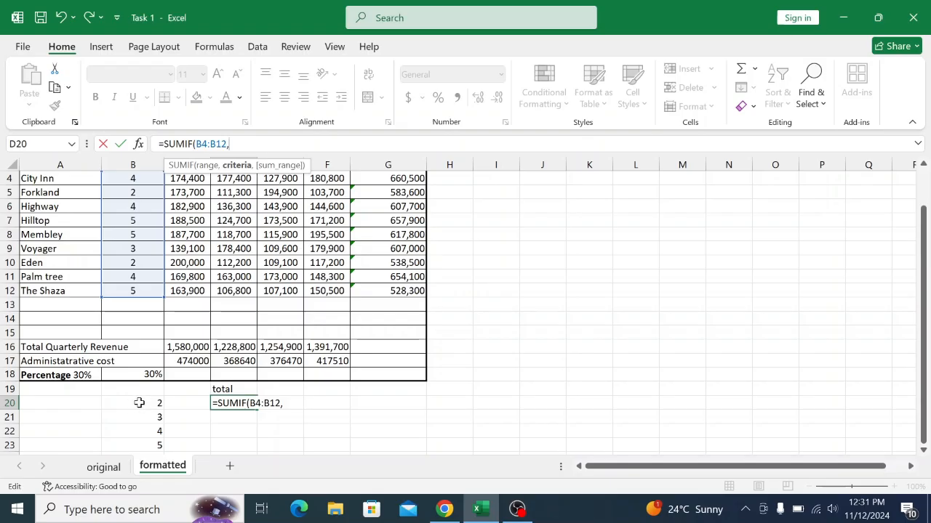
click(138, 402)
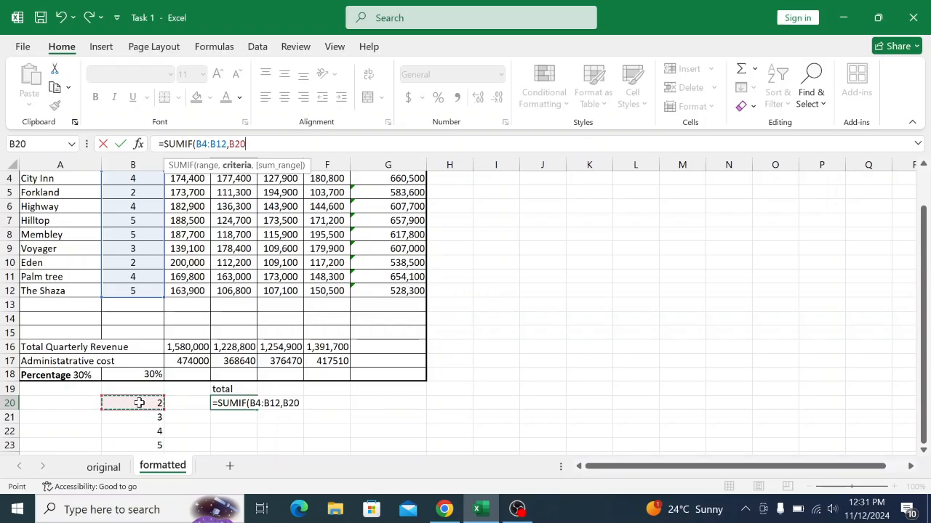
text(,)
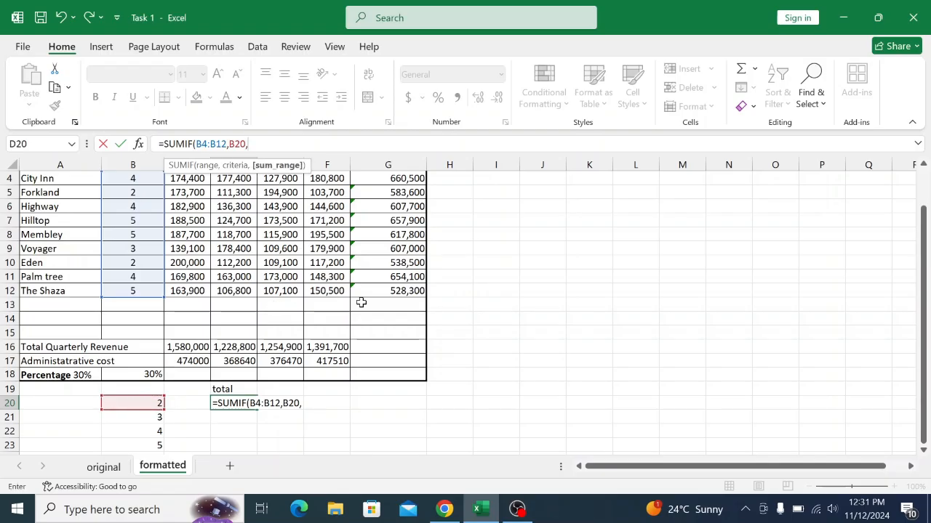
scroll(428, 307, up, 1)
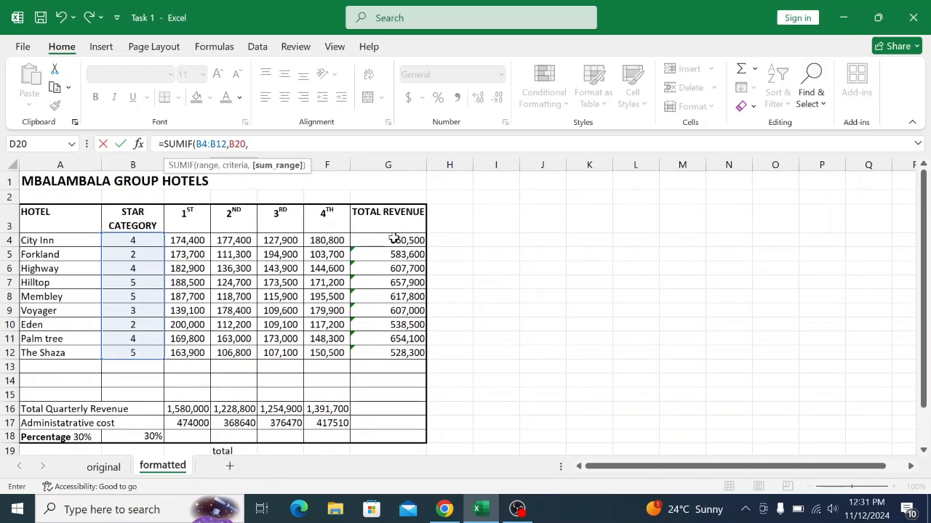
drag(396, 240, 386, 353)
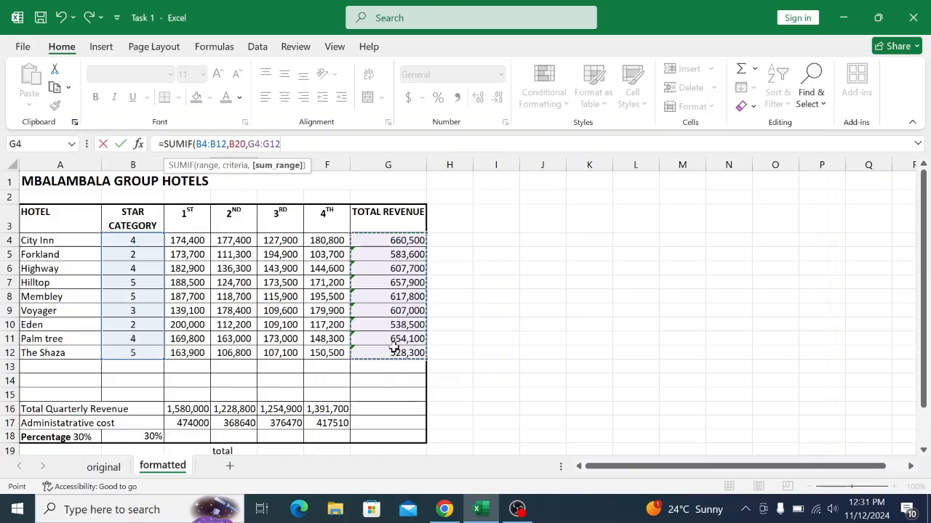
Check the SUMIF references against the table and complete the formula in D20 with a closing parenthesis
scroll(441, 326, down, 1)
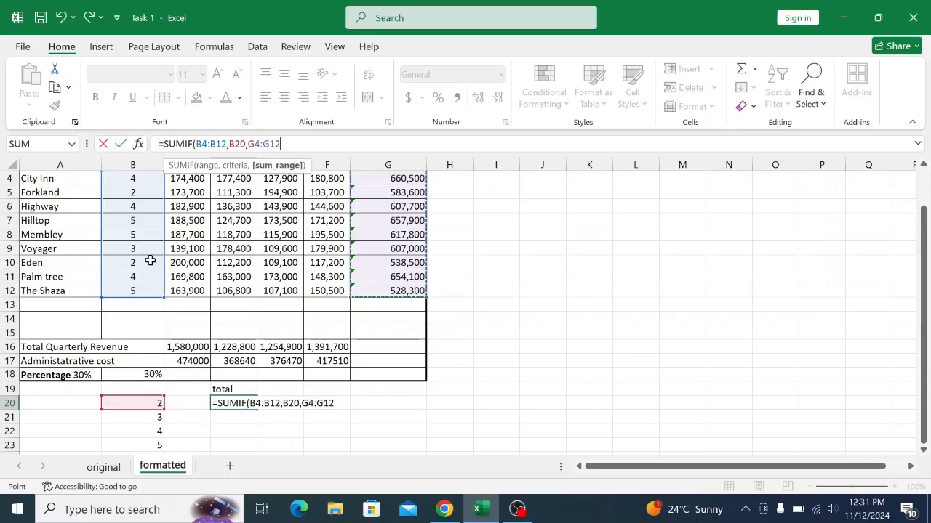
scroll(184, 313, up, 1)
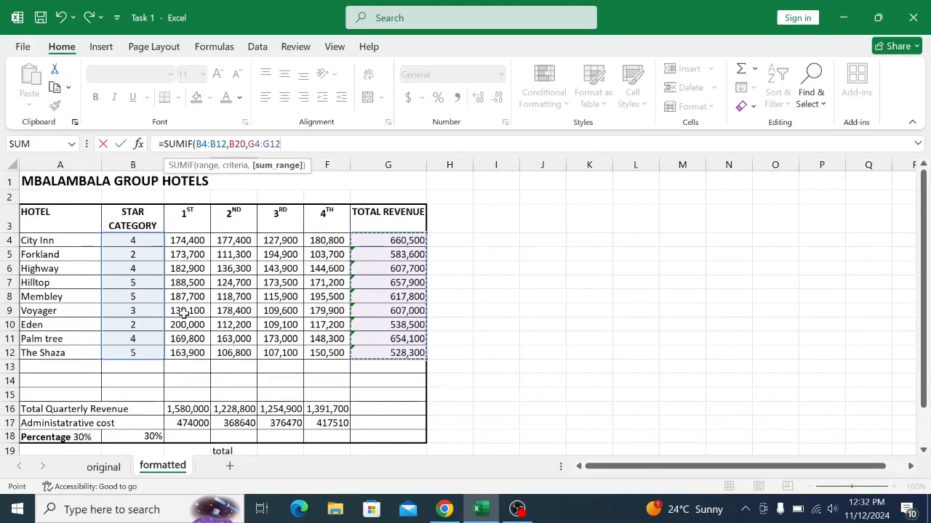
scroll(186, 314, down, 2)
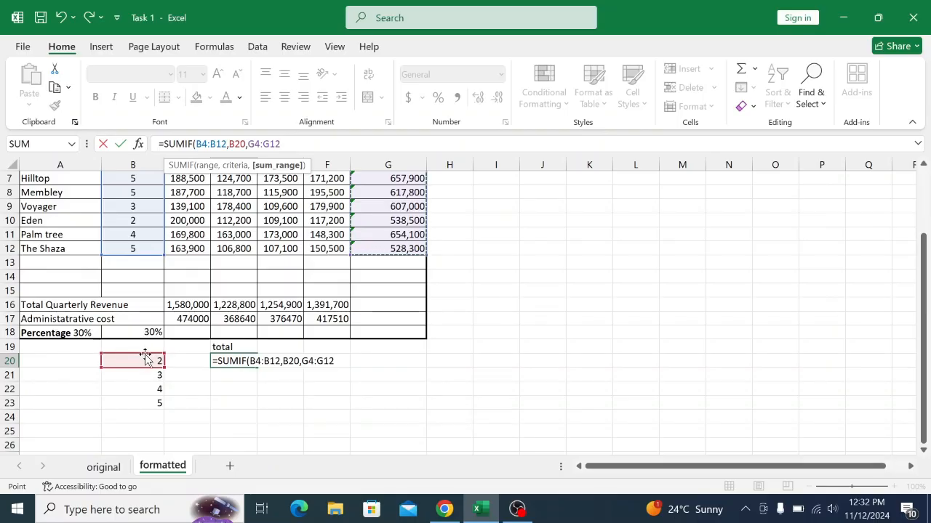
scroll(136, 329, up, 1)
scroll(136, 329, up, 2)
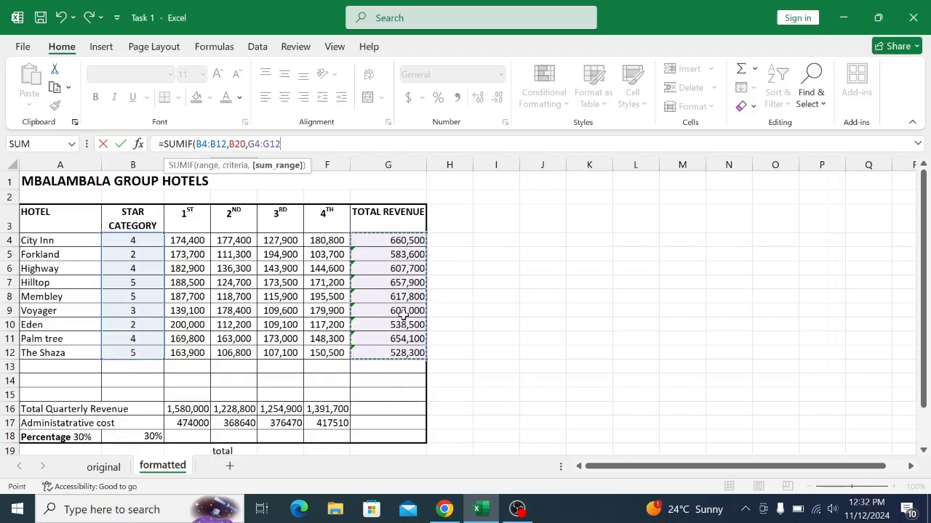
click(283, 144)
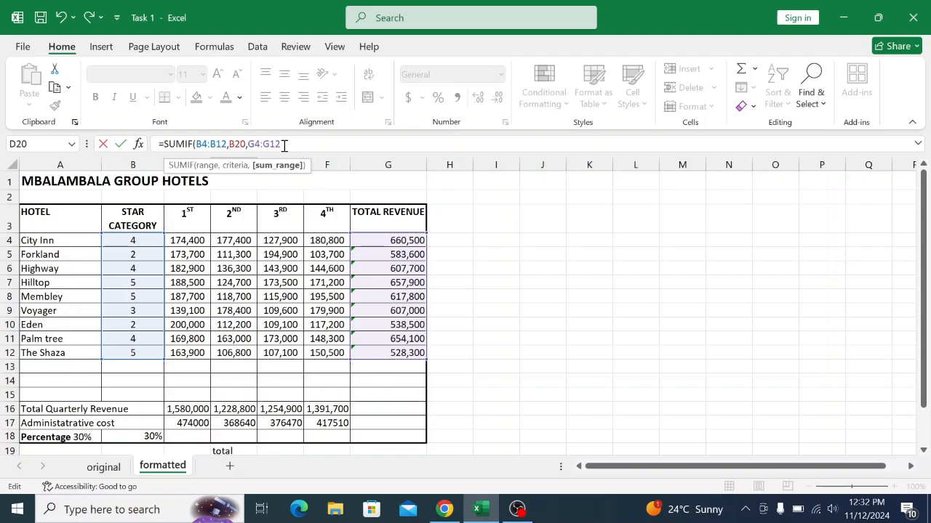
text(_)
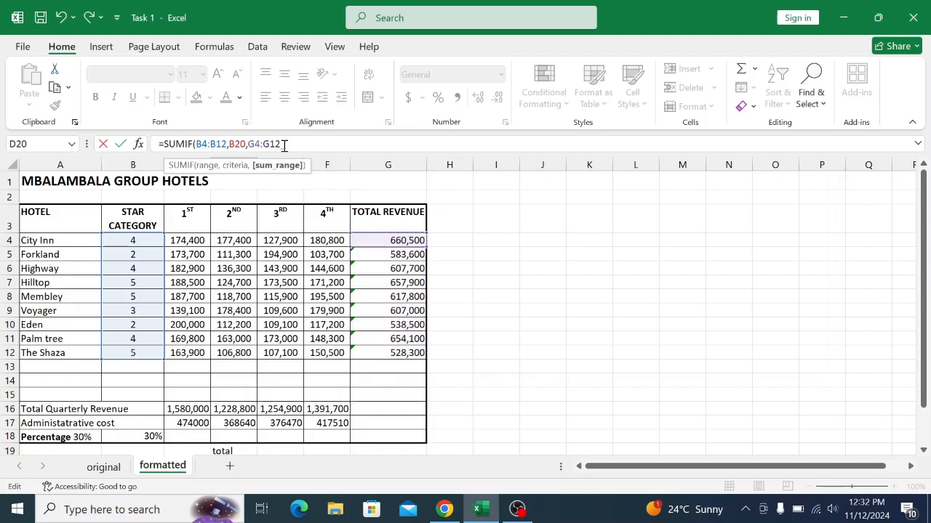
key(BackSpace)
text())
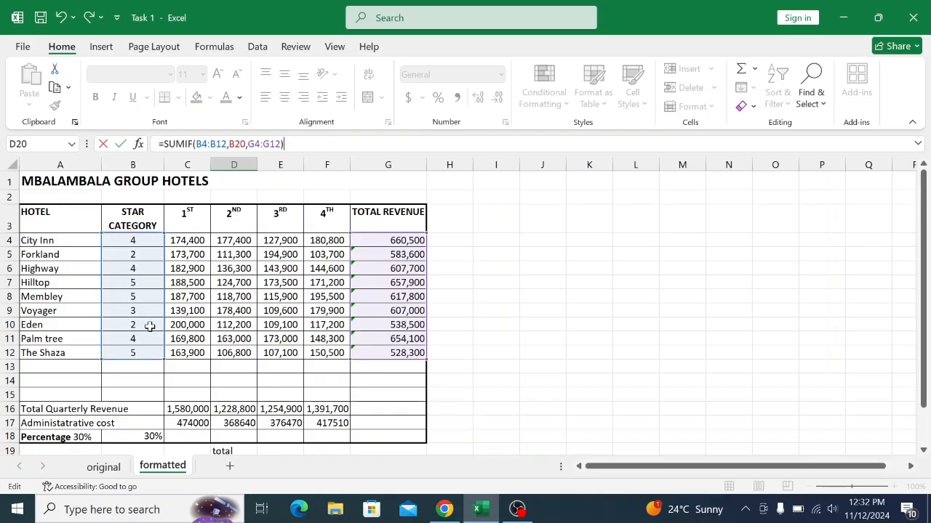
Make the star category range in D20's SUMIF formula absolute as $B$4:$B$12
click(197, 144)
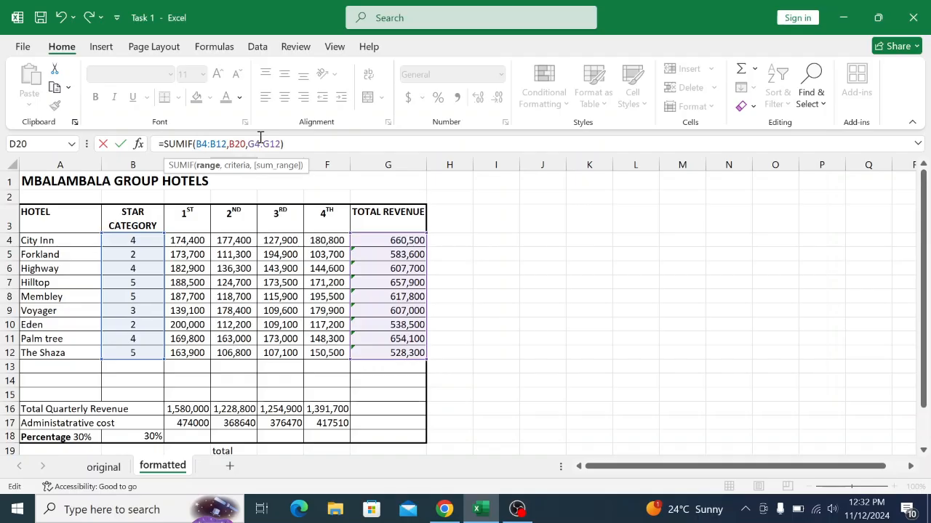
text($)
key(Right)
text($B$4:$)
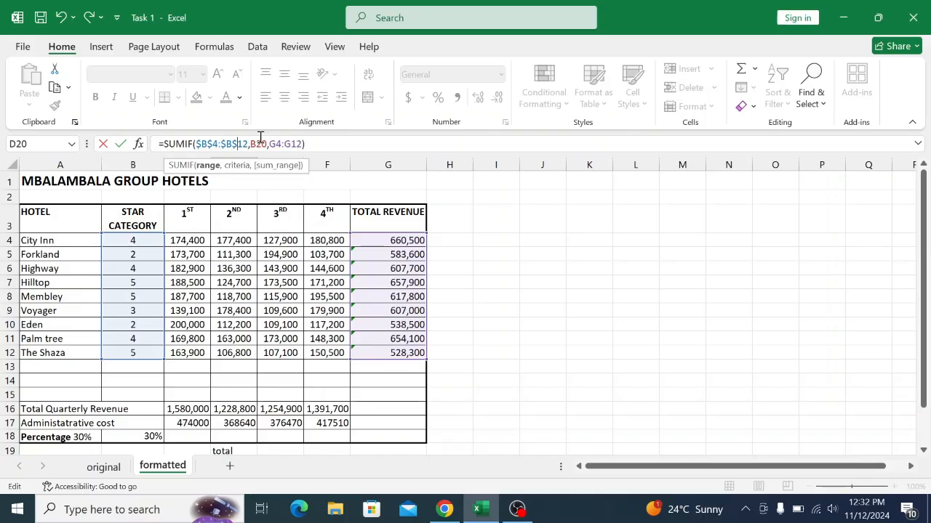
Make the sum range in D20's SUMIF formula absolute as $G$4:$G$12 and enter the formula
key(Right)
key(Right)
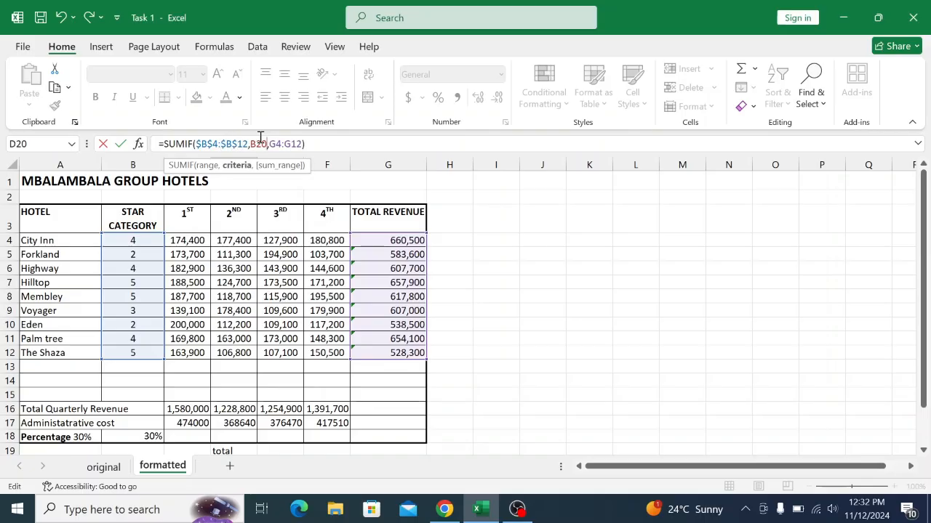
key(Right)
text($)
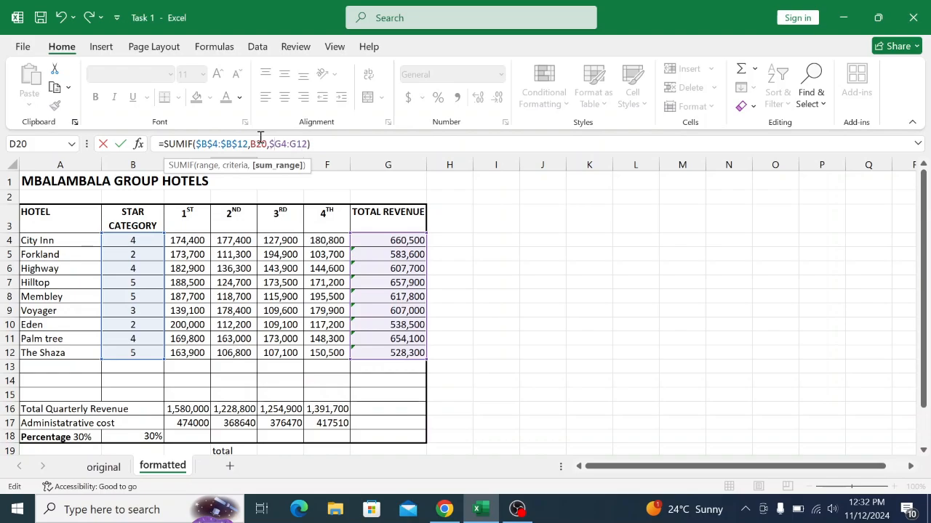
key(Right)
text($B$)
key(Right)
text($)
click(343, 143)
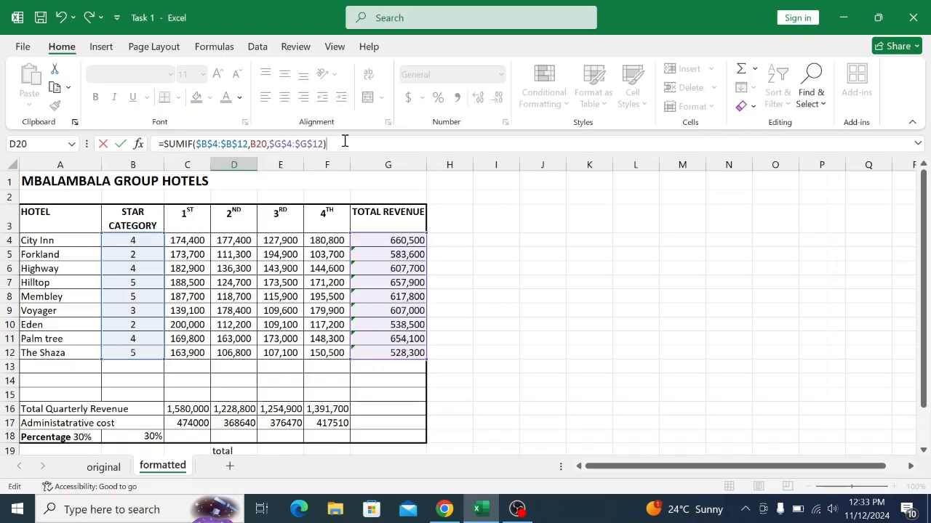
key(Return)
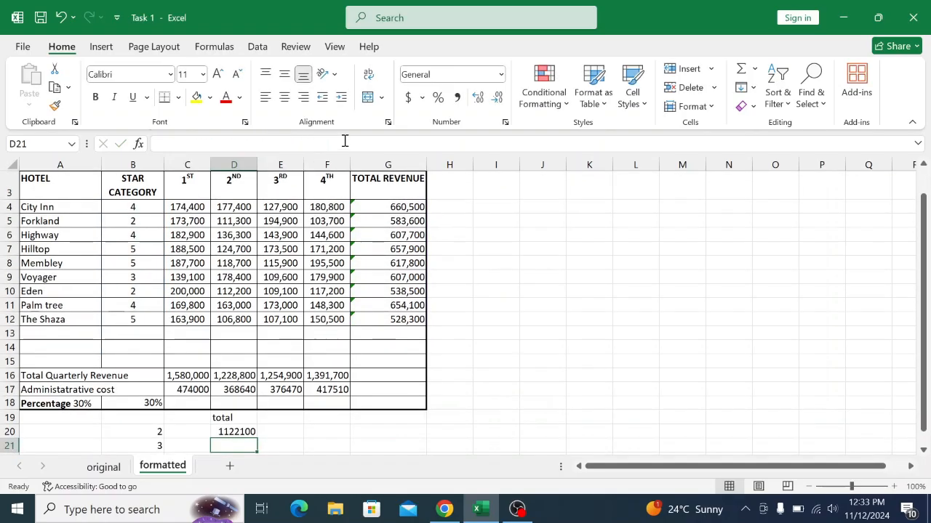
Fill the SUMIF formula from D20 down to D23 and check the copied formulas against the star categories
click(235, 431)
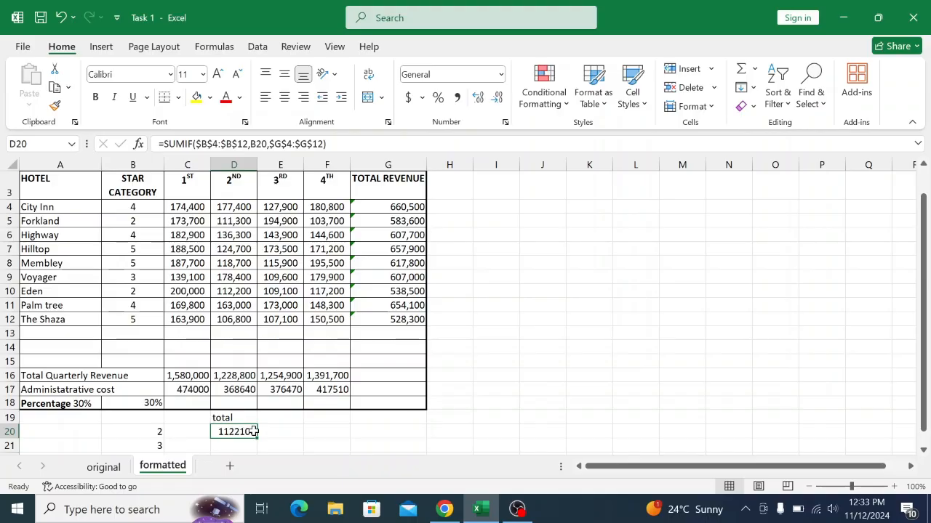
scroll(275, 411, down, 1)
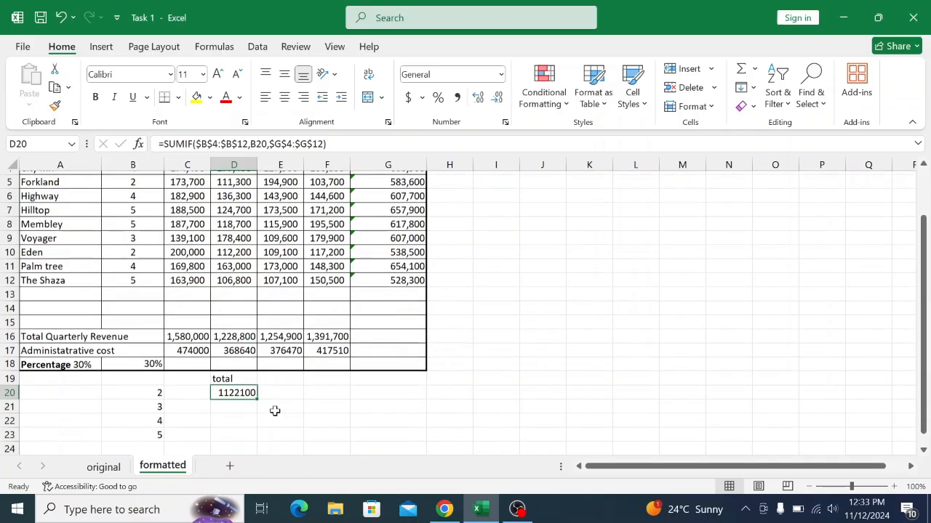
scroll(274, 407, down, 1)
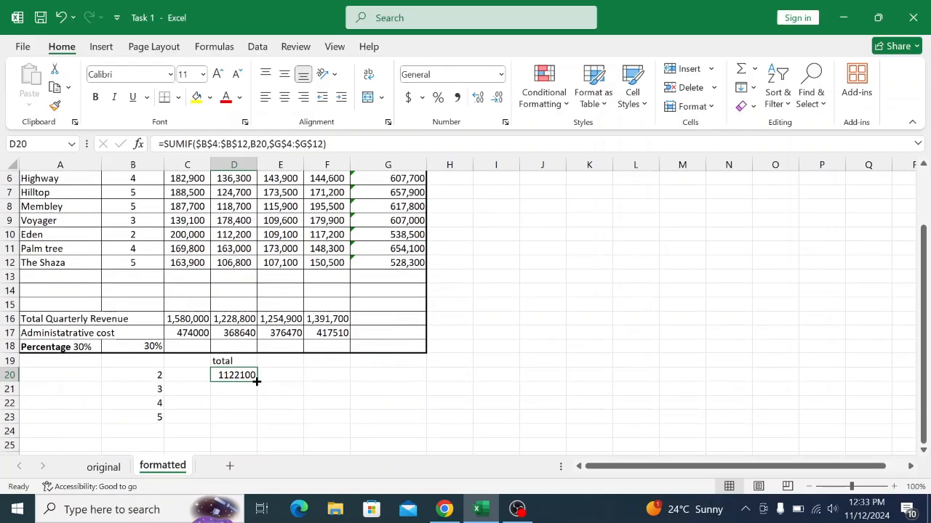
drag(256, 381, 251, 418)
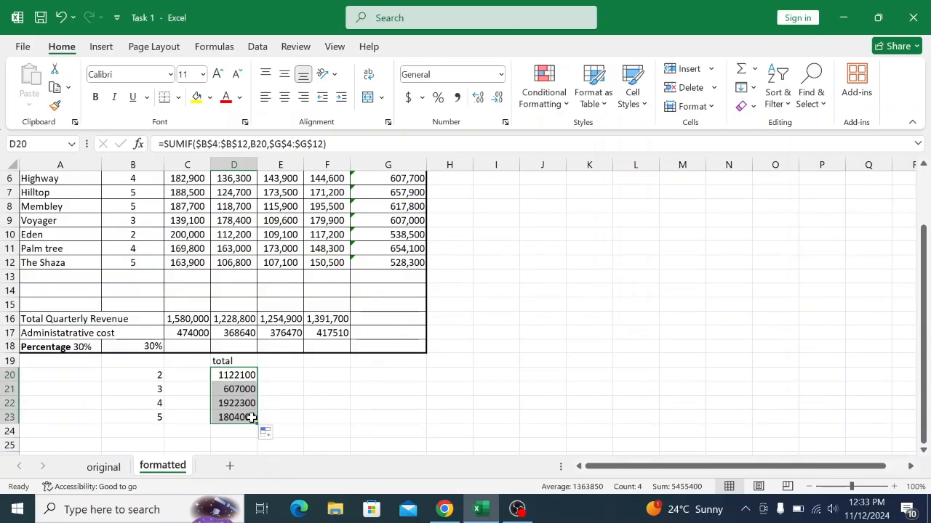
click(285, 387)
click(243, 404)
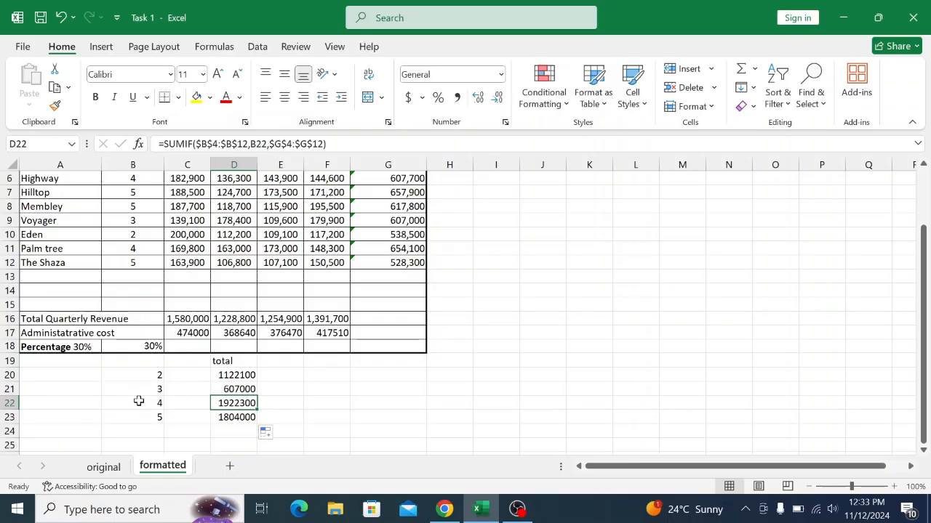
click(252, 377)
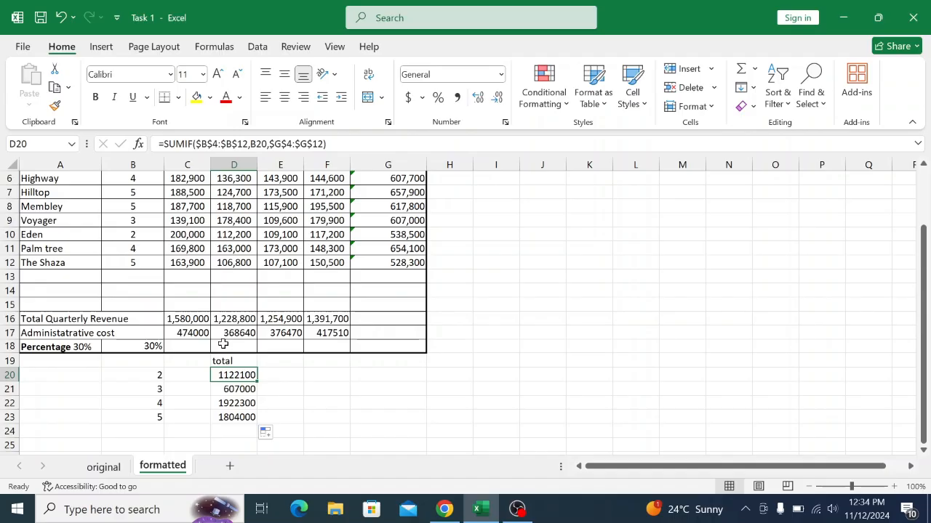
Consult part (g)(iii) II in the exam PDF, return to the workbook and label cell C19 "1st total"
click(444, 509)
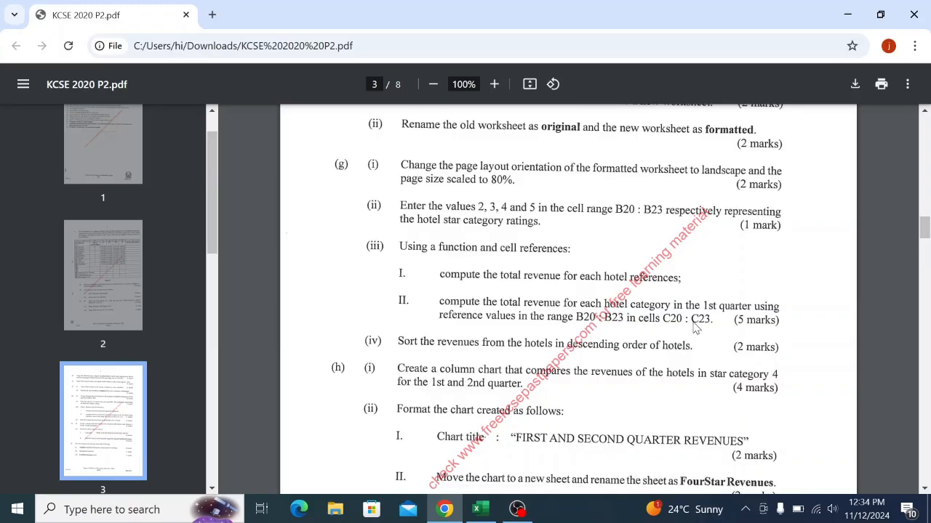
click(485, 509)
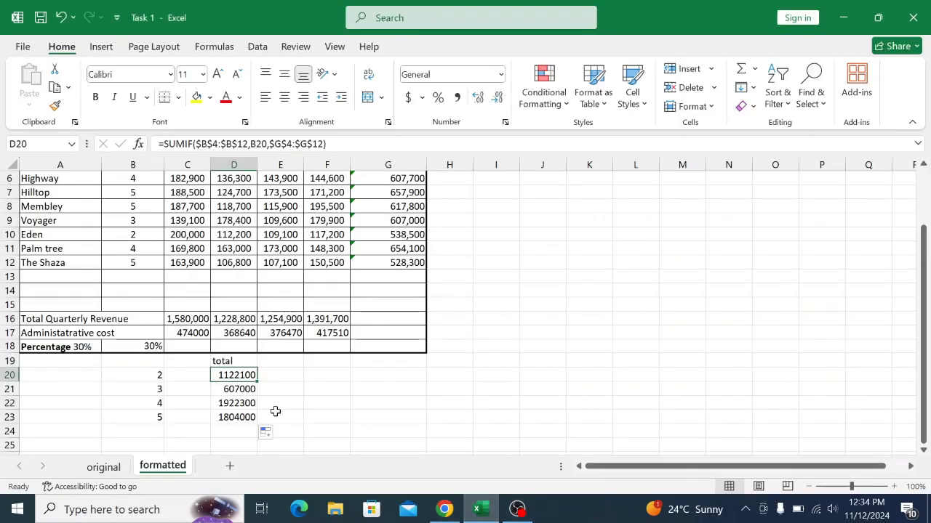
click(188, 372)
click(183, 364)
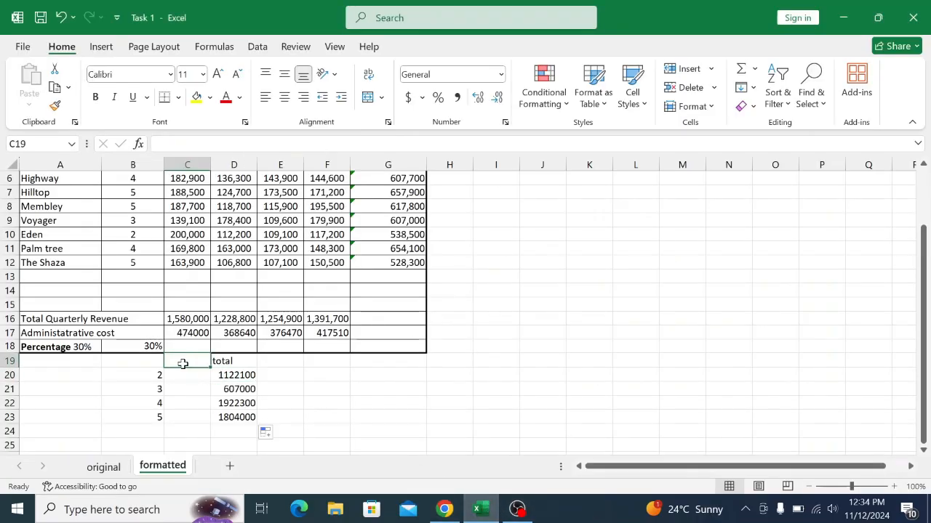
text(1st)
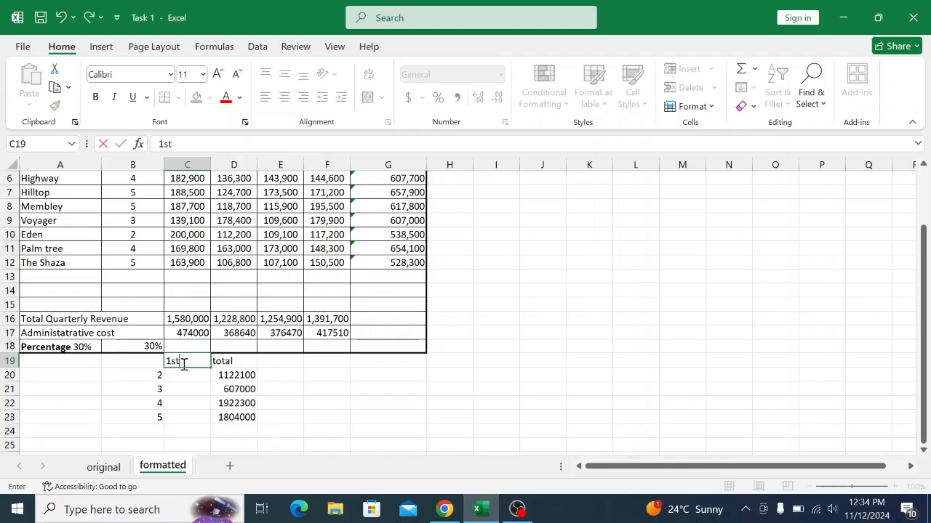
text( total)
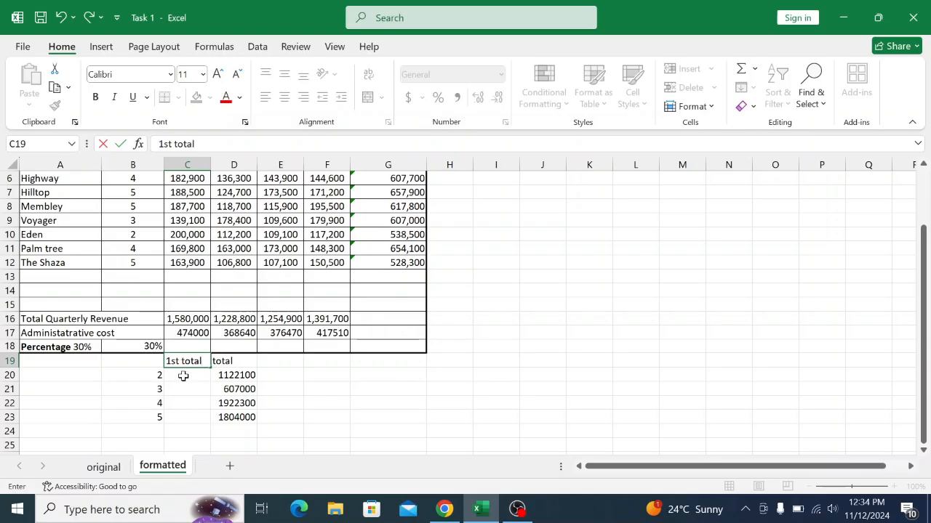
Begin a SUMIF formula in C20 with the star category cells B4:B12 as its range
click(183, 376)
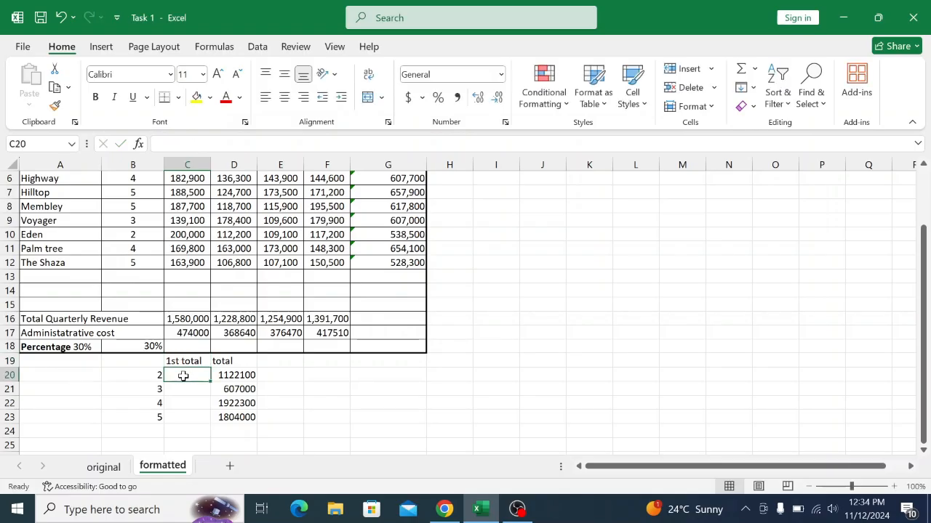
text(=sum)
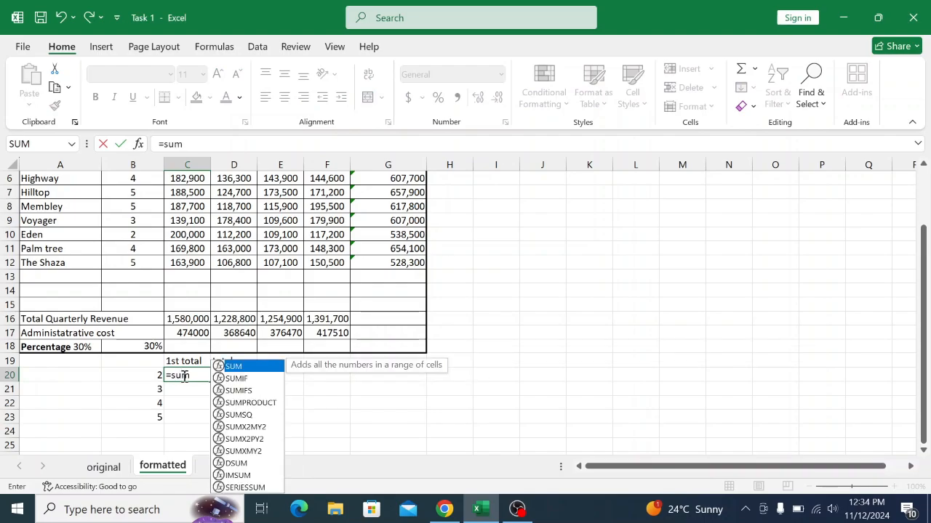
double_click(237, 378)
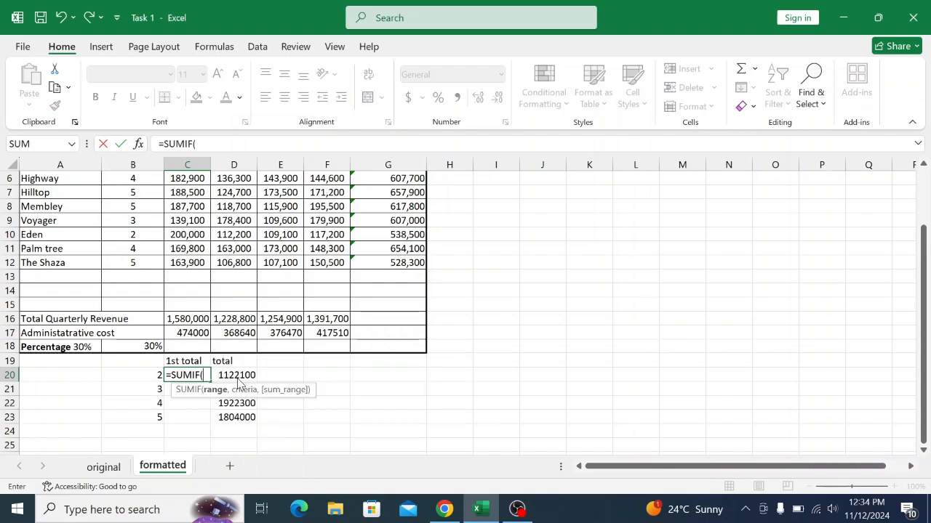
scroll(243, 296, up, 2)
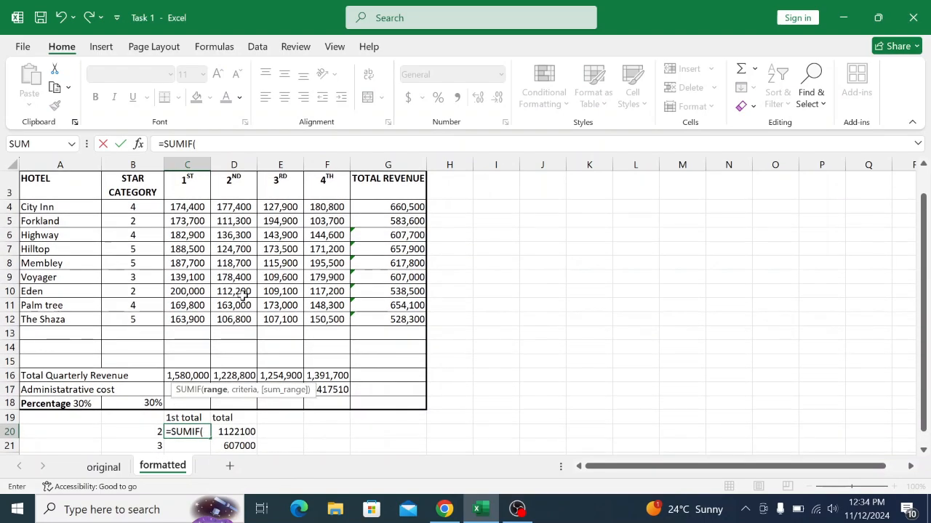
drag(133, 241, 134, 353)
click(245, 144)
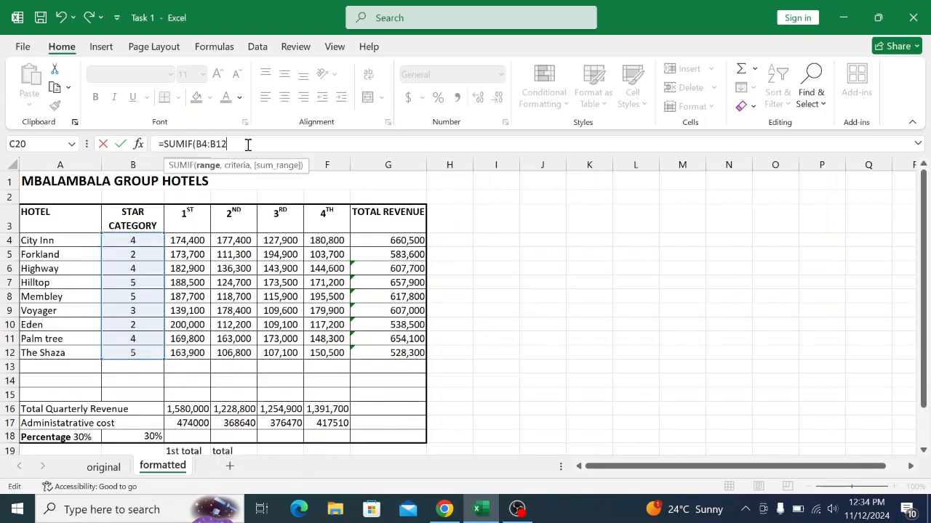
text(.)
text(,)
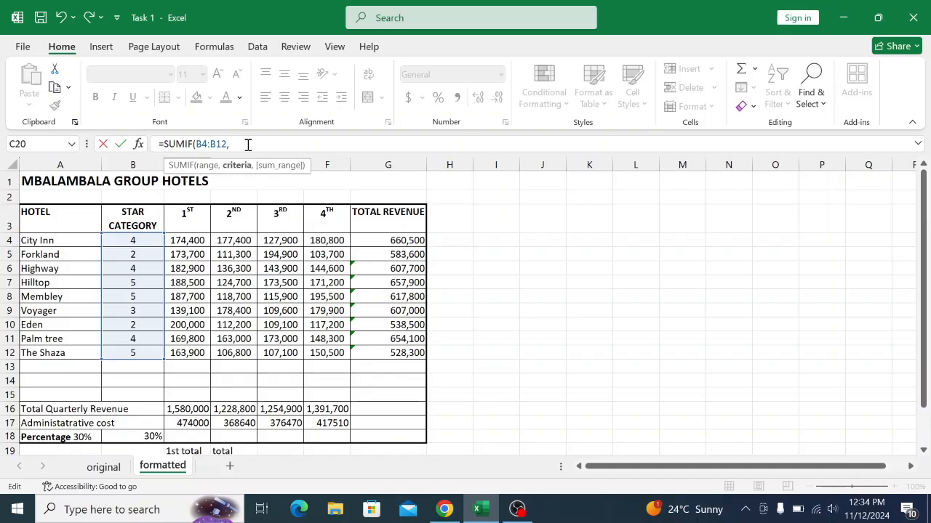
Add B20 as the criterion and the 1st quarter cells C4:C12 as the sum range, and close the C20 formula's parenthesis
scroll(222, 302, down, 4)
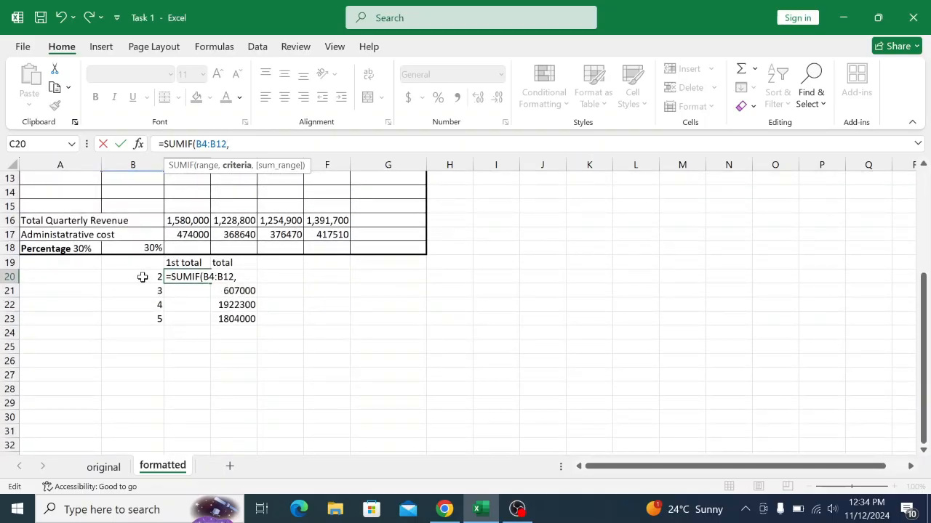
click(143, 277)
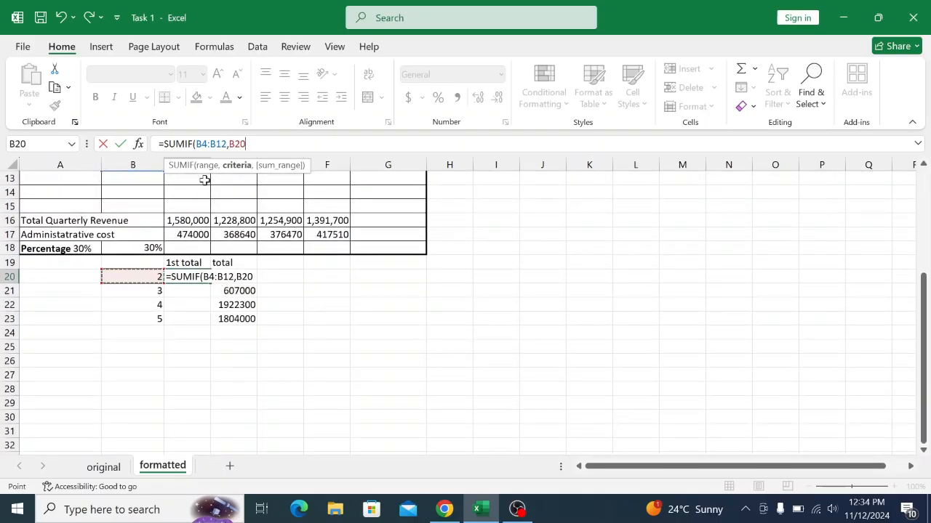
text(,)
scroll(278, 282, up, 4)
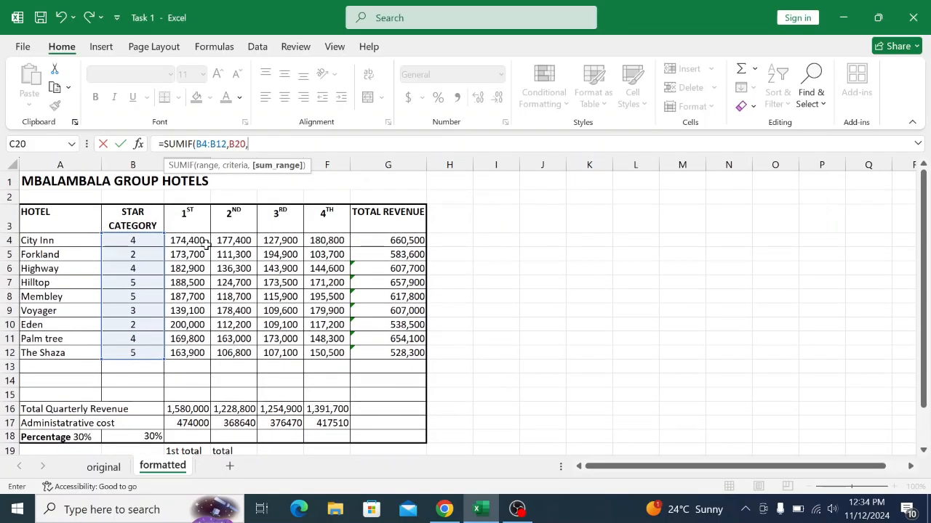
drag(194, 240, 186, 356)
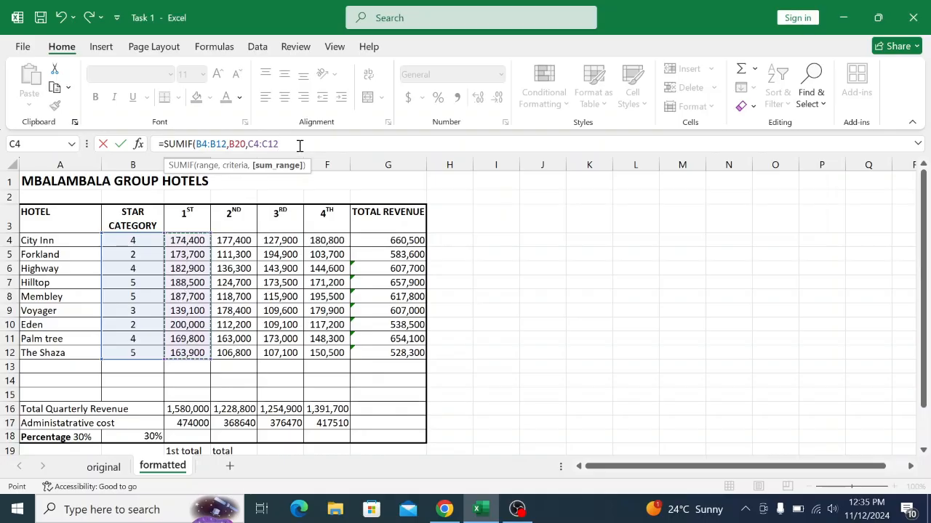
text(()
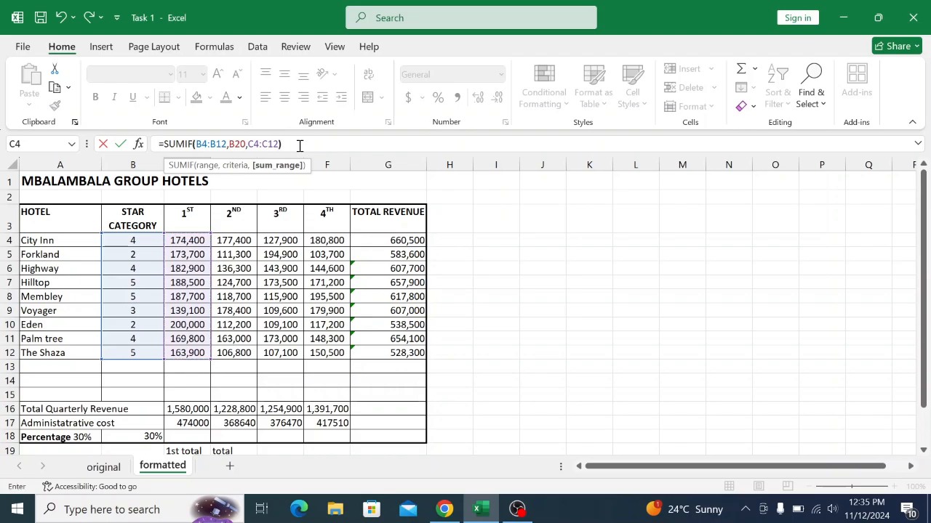
Make the star category range in C20's SUMIF formula absolute as $B$4:$B$12
click(197, 144)
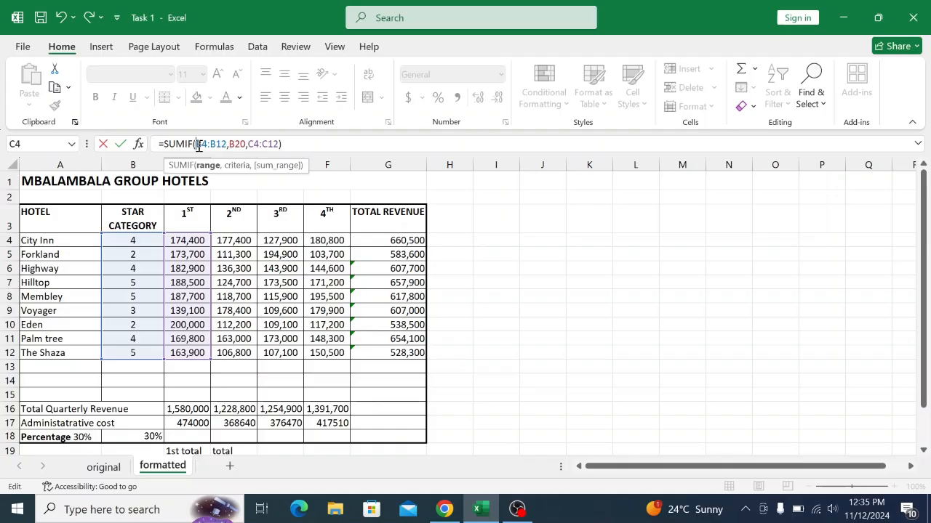
text($B)
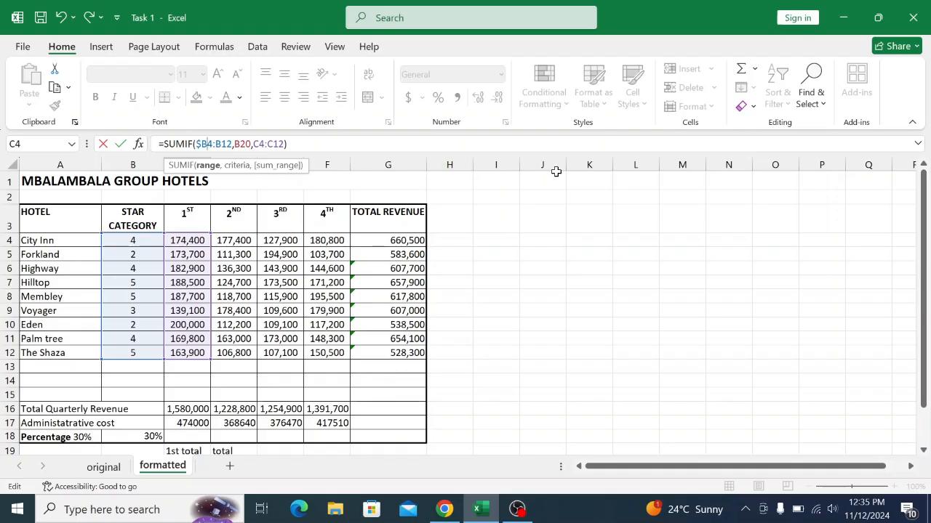
text($4:)
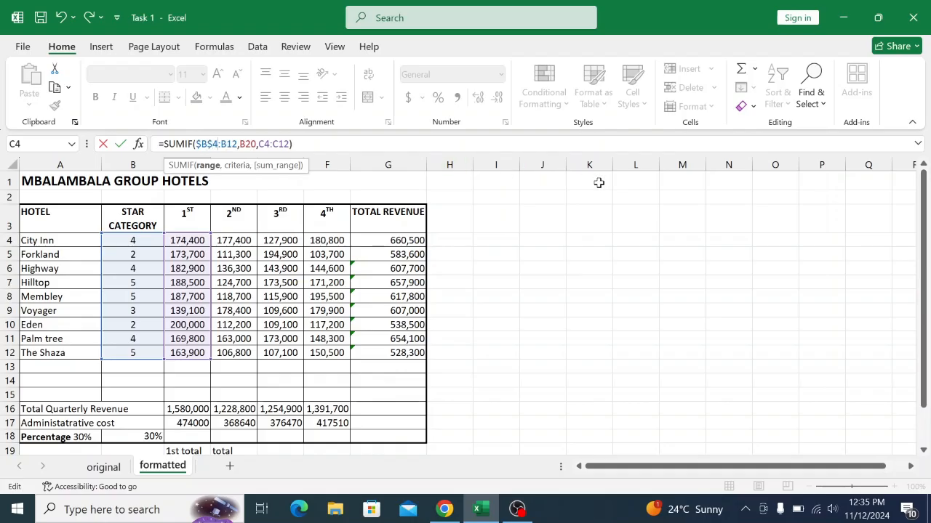
text($B)
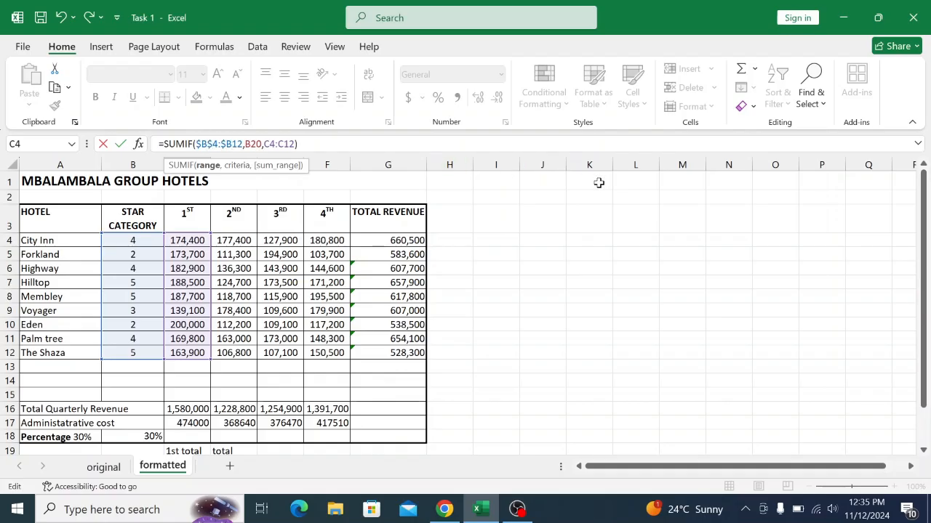
text($)
Make the 1st quarter sum range in C20's SUMIF formula absolute as $C$4:$C$12
key(Right)
key(Right)
key(Right)
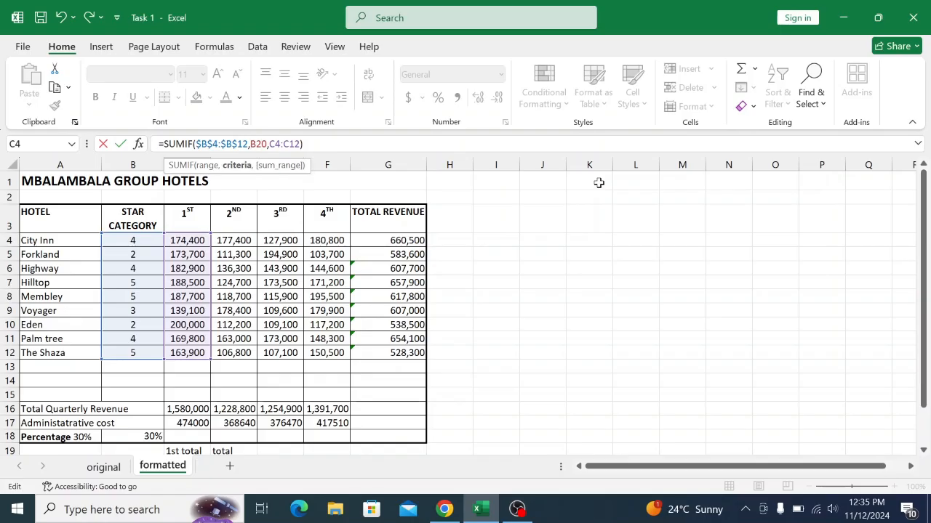
key(Right)
key(Right)
key(Right)
key(Right)
text($)
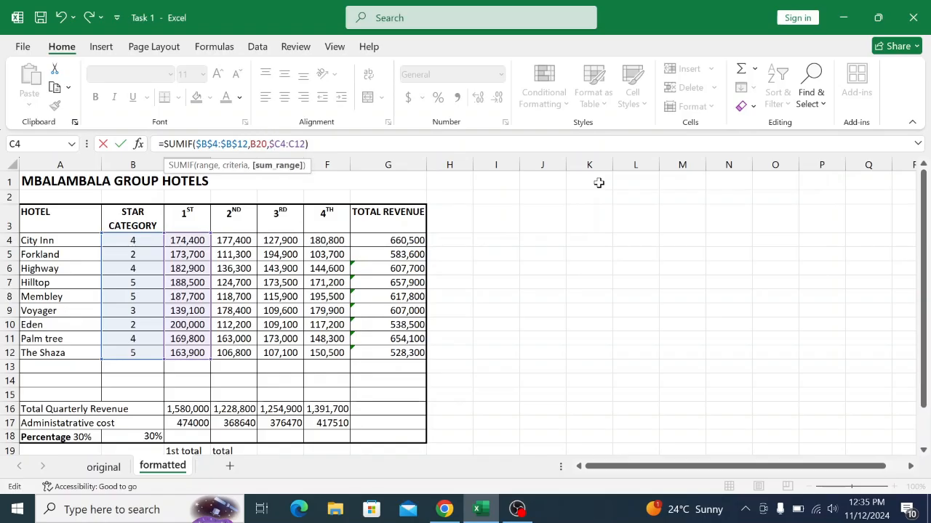
key(Right)
text($B$4:$)
click(332, 143)
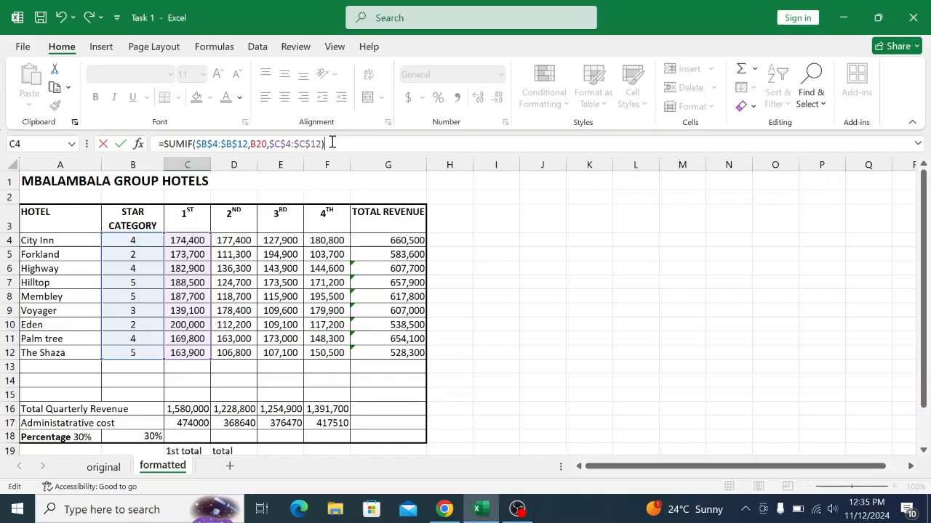
Confirm the SUMIF formula in C20 and fill it down through C23 for star categories 3, 4 and 5
key(Return)
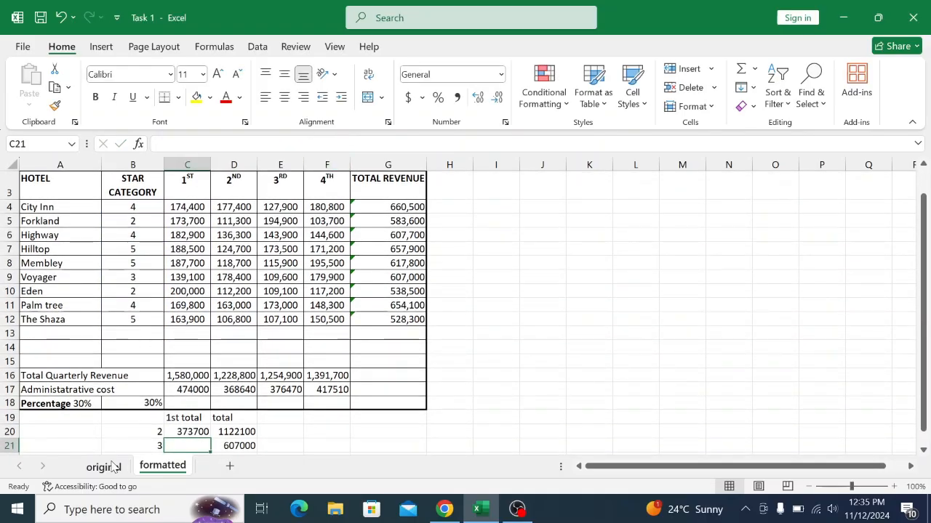
click(189, 432)
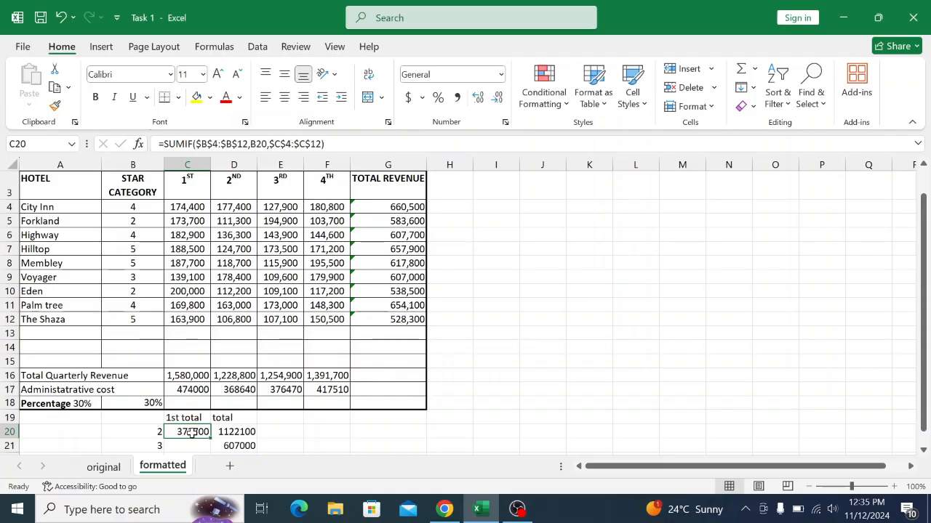
scroll(243, 393, down, 8)
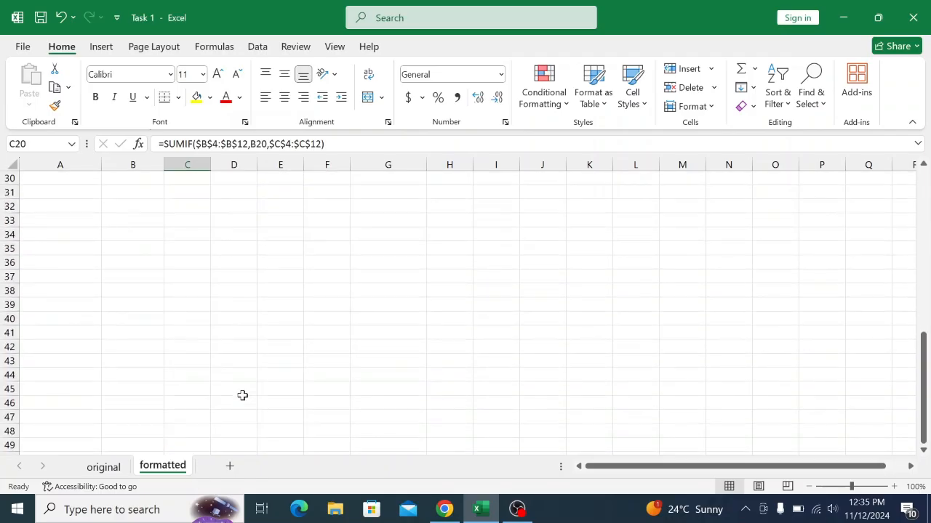
scroll(242, 393, up, 4)
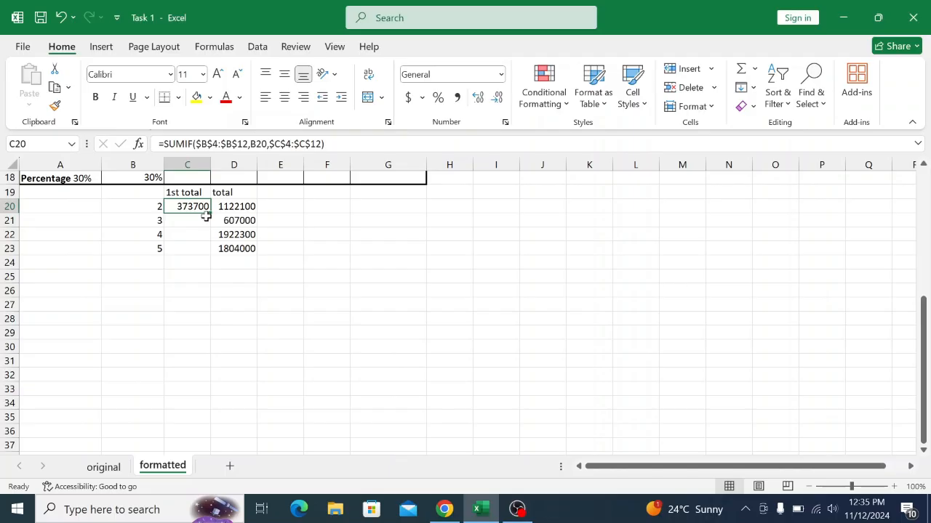
drag(210, 213, 204, 250)
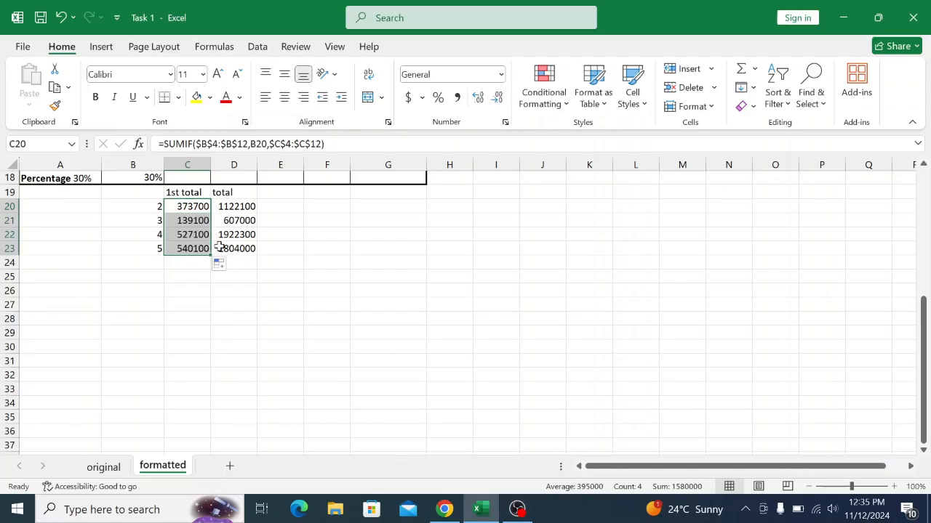
click(225, 280)
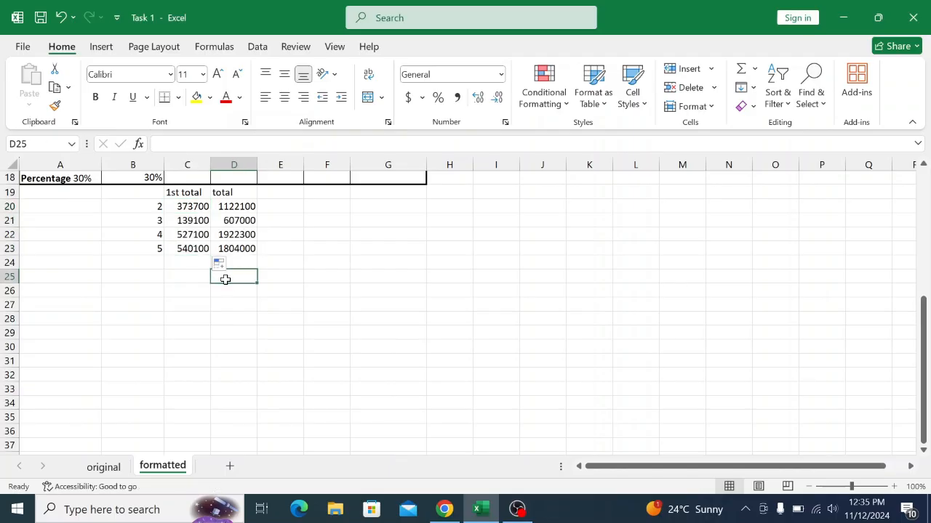
Check C20's SUMIF formula against the hotel table and read part (g)(iv) in the KCSE 2020 P2 PDF in Chrome, then return to Excel
click(190, 205)
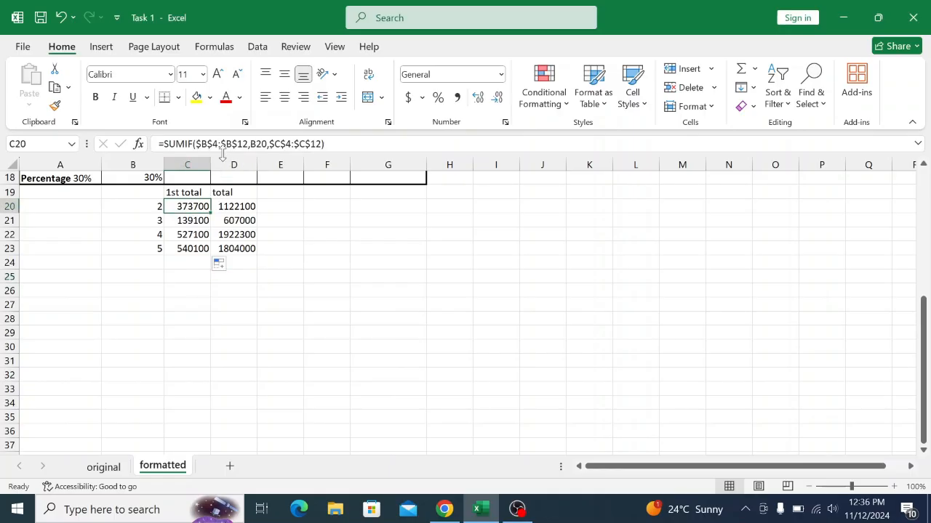
scroll(180, 271, up, 5)
scroll(180, 271, up, 1)
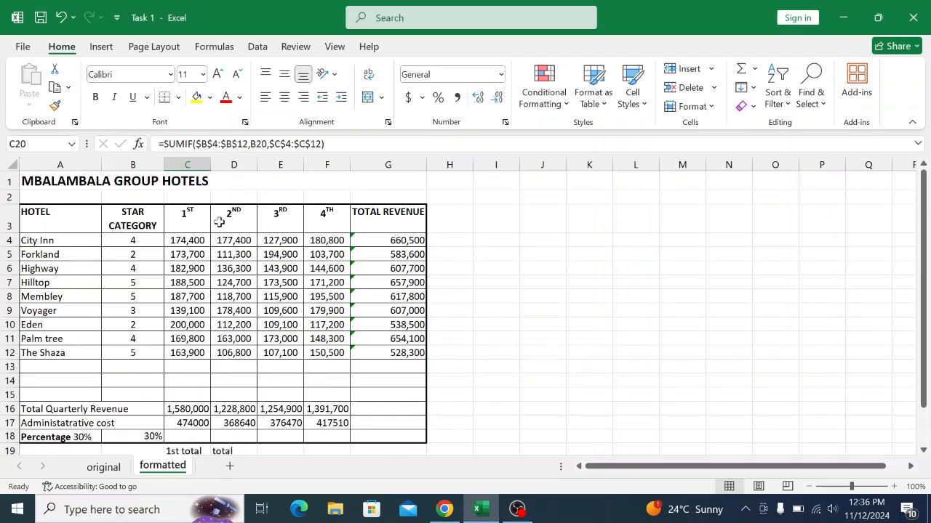
scroll(293, 293, down, 2)
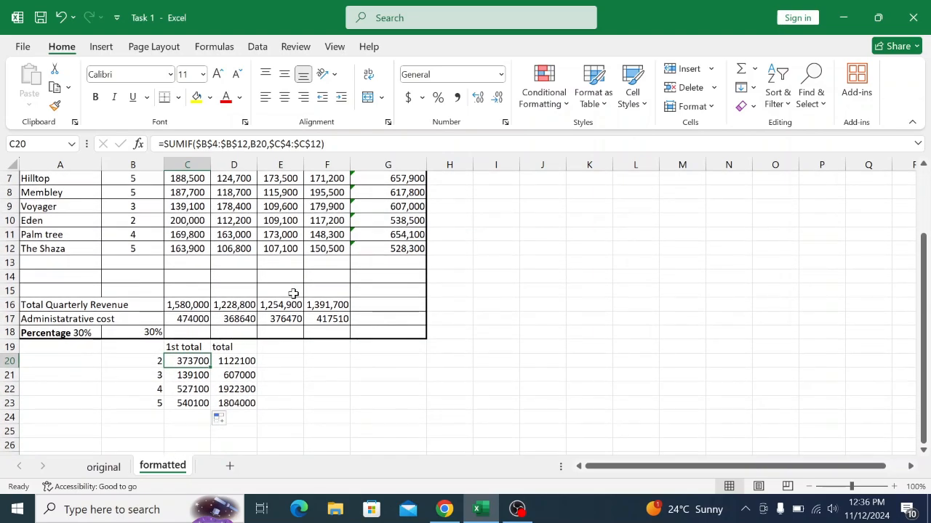
click(443, 509)
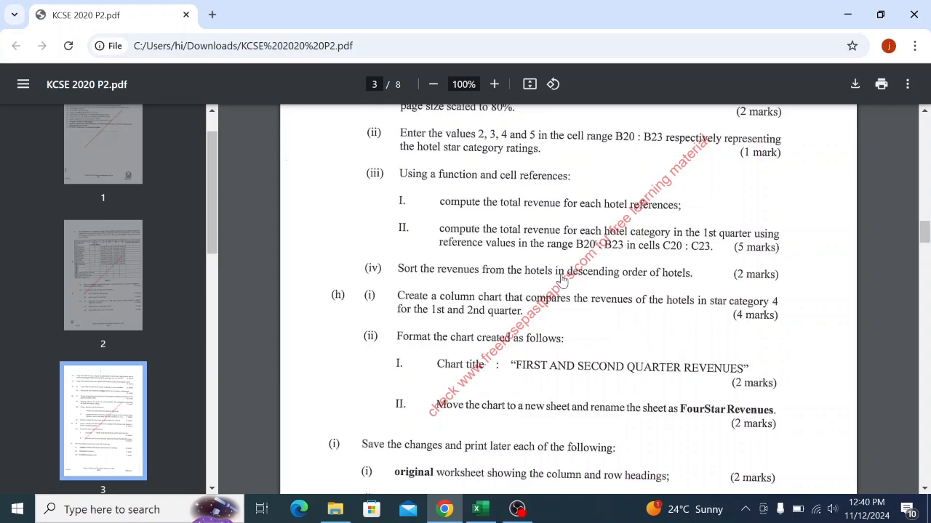
click(477, 509)
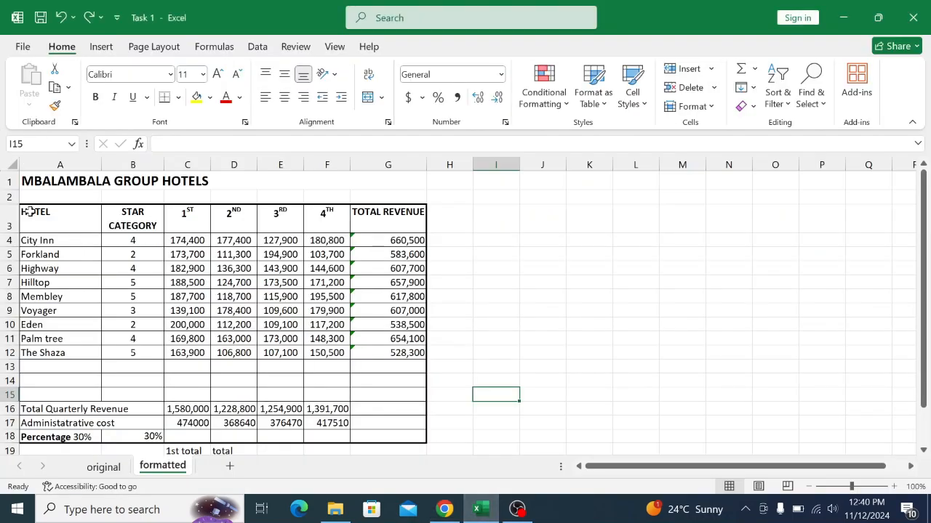
Start a custom sort of the hotel table A3:G12 with TOTAL REVENUE as the sort column
drag(37, 224, 394, 355)
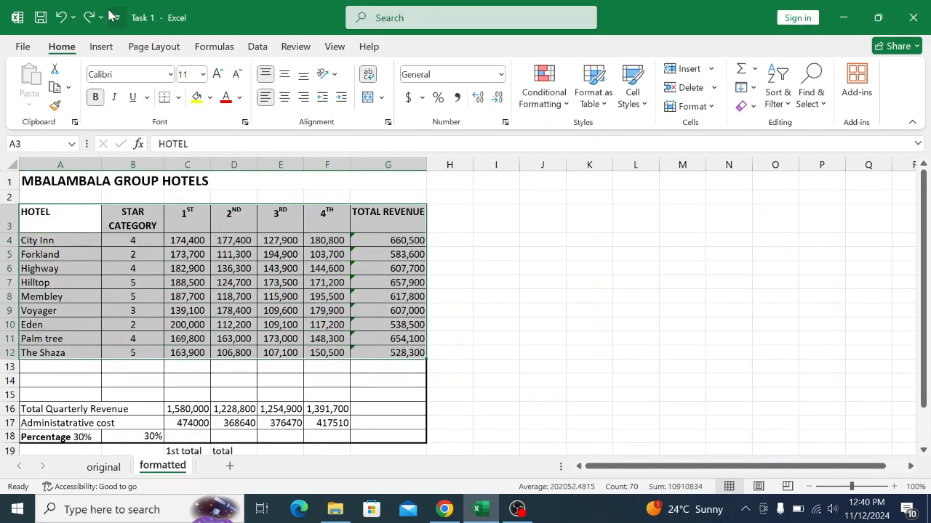
click(787, 105)
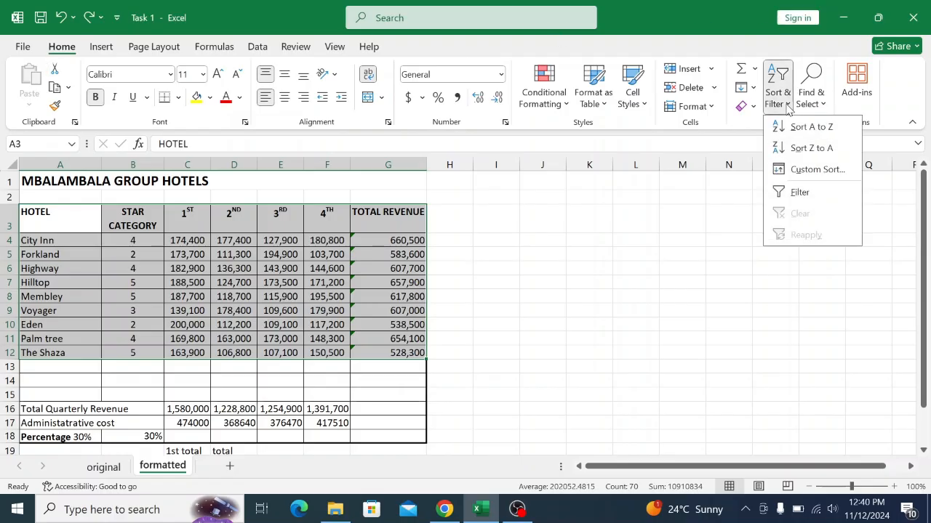
click(802, 172)
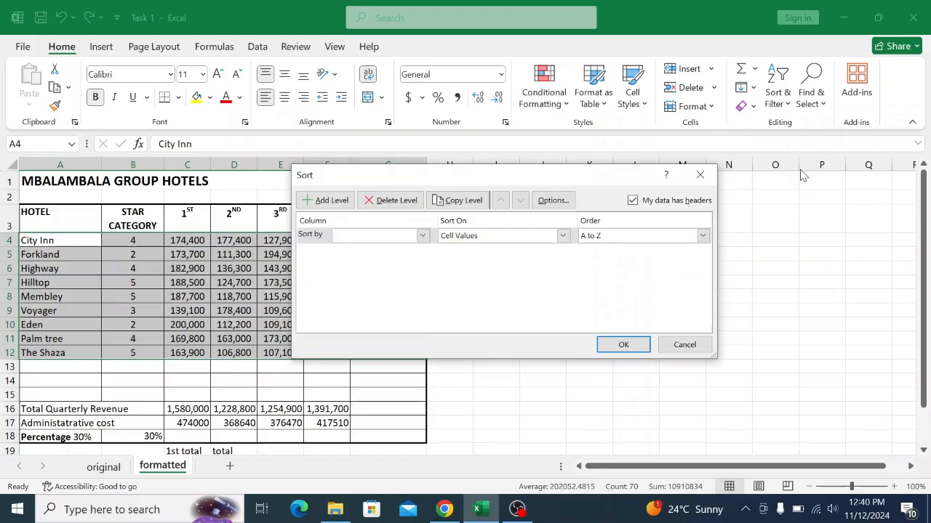
click(422, 235)
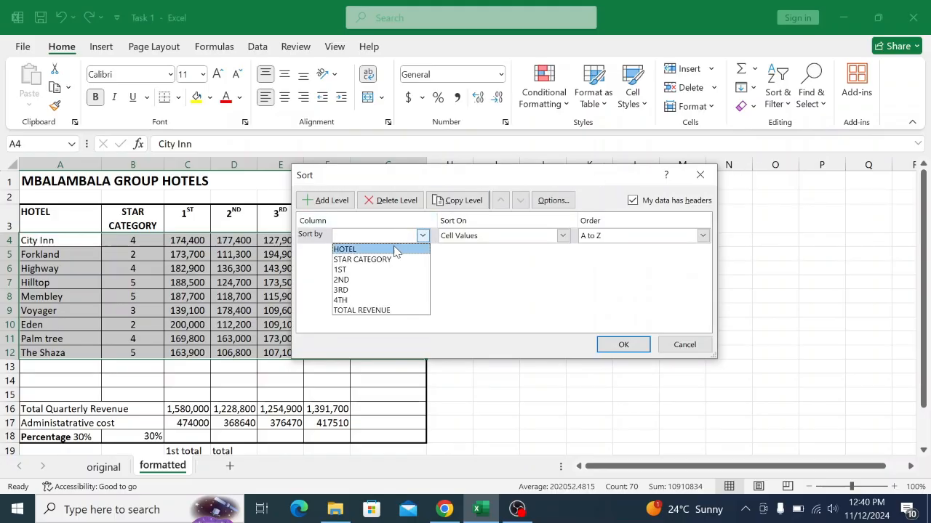
click(375, 310)
Recheck the sorting question in the PDF, set the sort order to Largest to Smallest and apply the sort
click(444, 509)
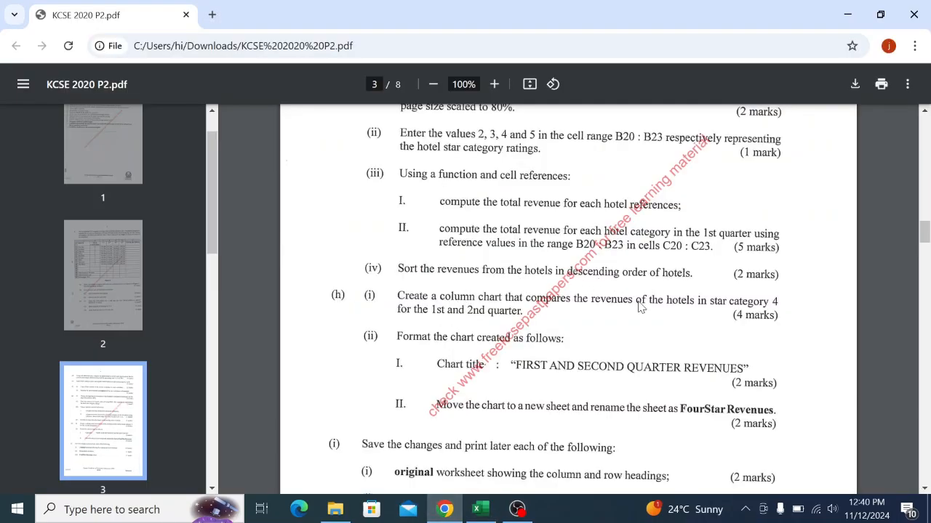
click(482, 515)
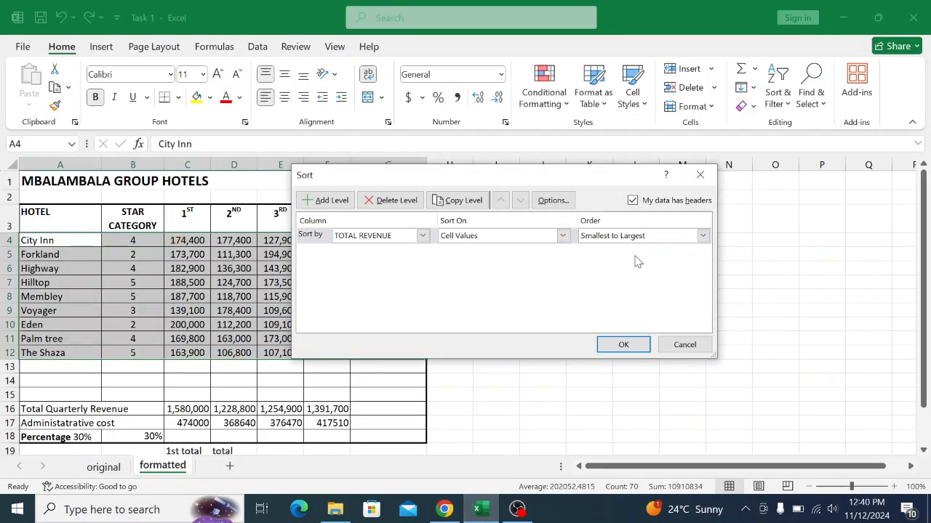
click(700, 236)
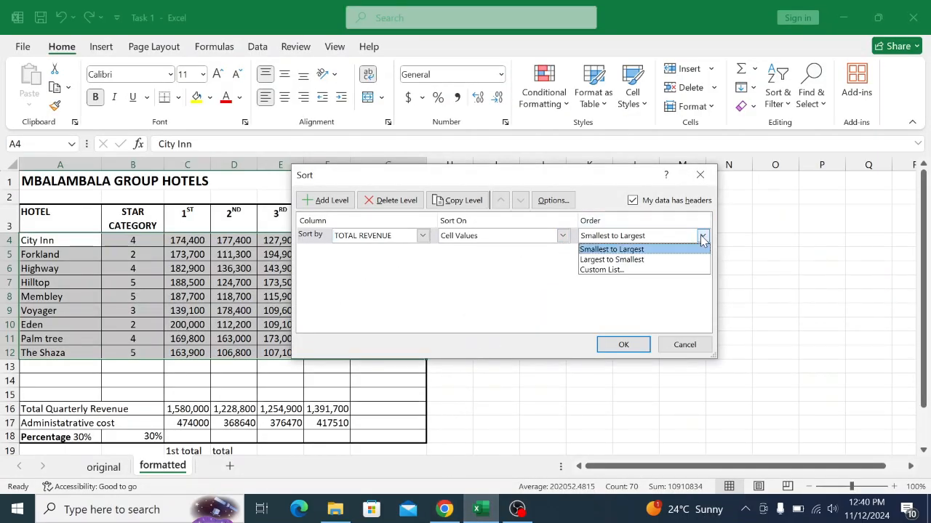
click(618, 258)
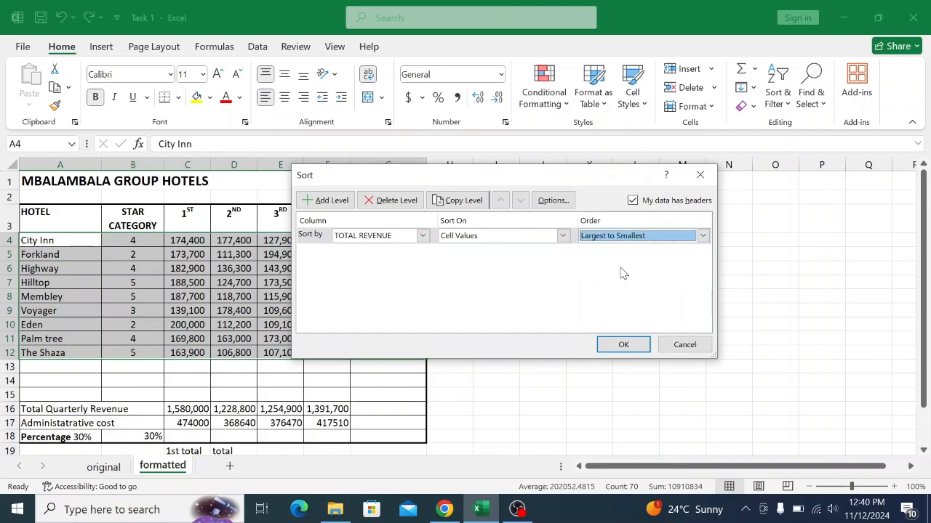
click(623, 346)
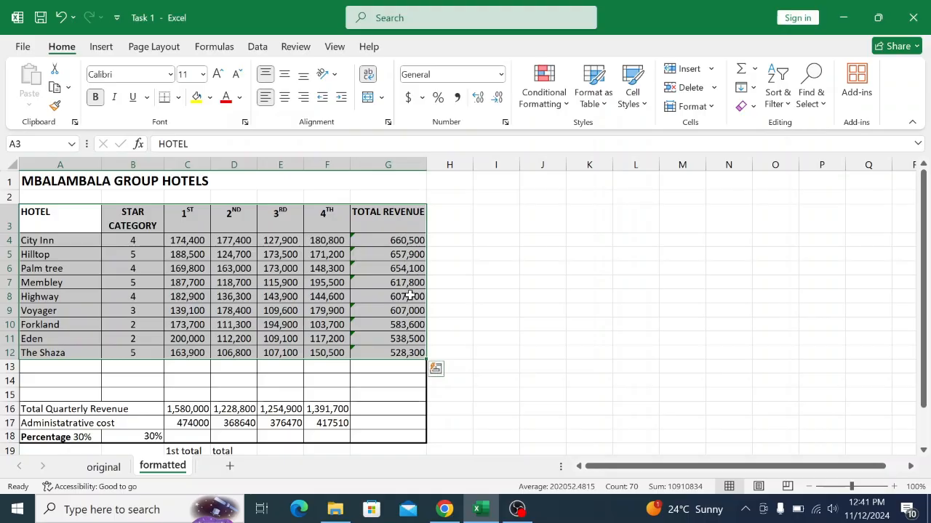
click(499, 294)
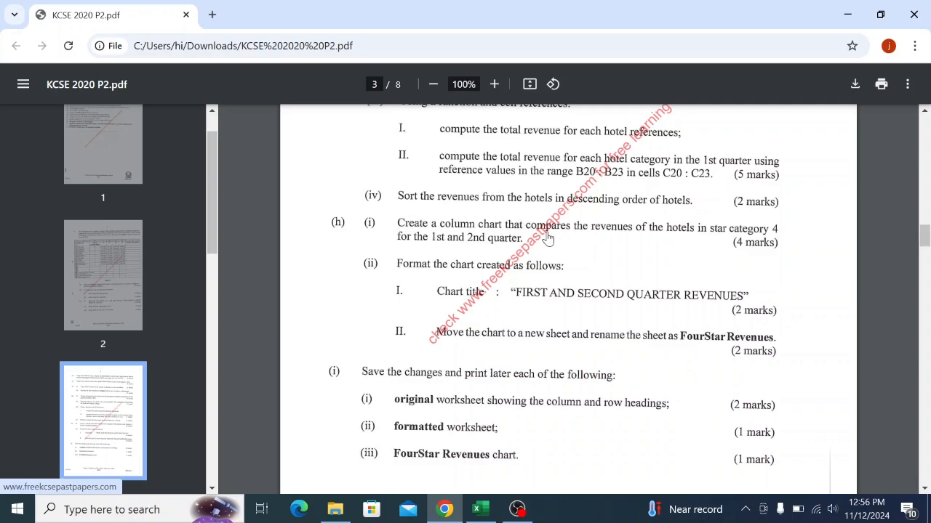
Select columns A to D of the four-star hotels City Inn, Palm tree and Highway together, in rows 4, 6 and 8
click(488, 511)
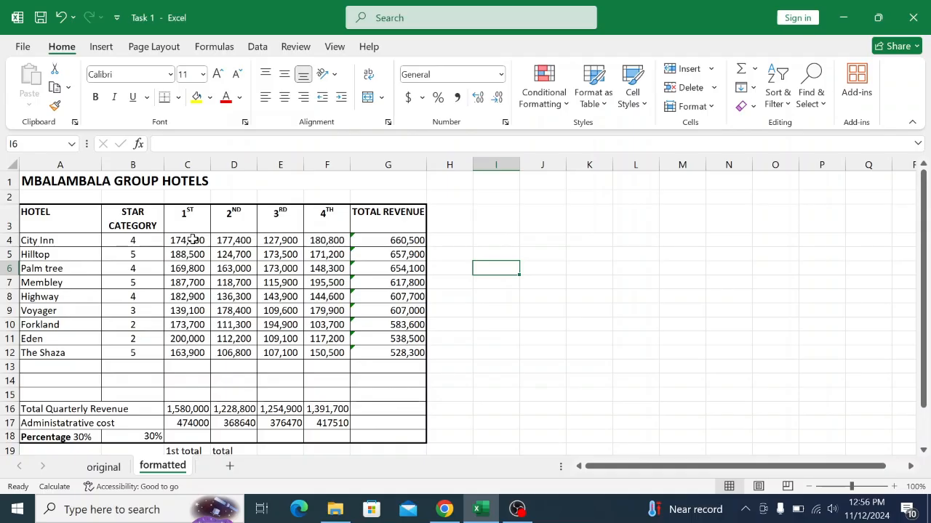
click(53, 243)
drag(104, 244, 223, 243)
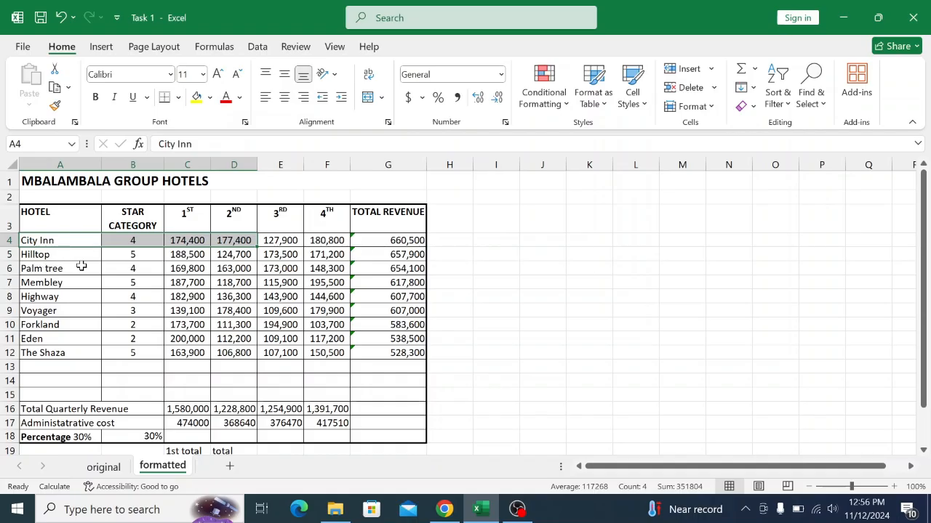
ctrl+click(46, 272)
drag(45, 272, 228, 268)
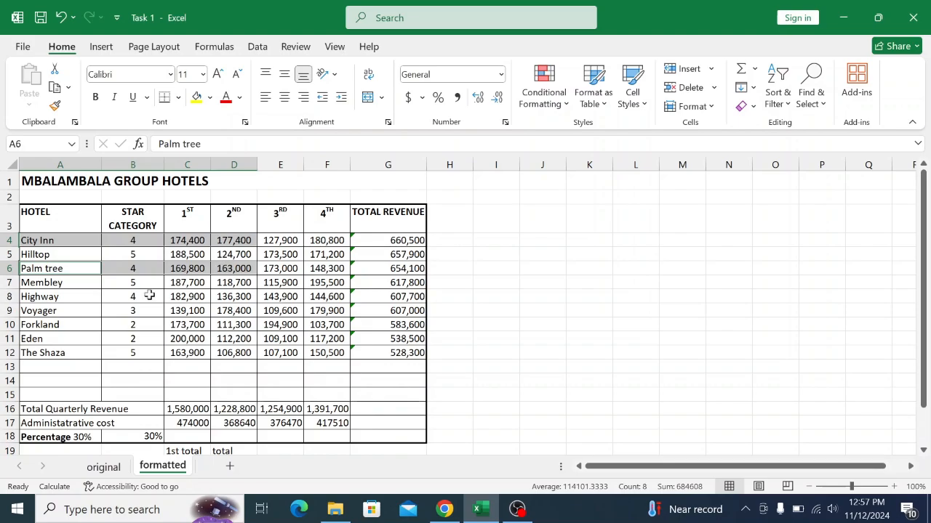
ctrl+click(28, 297)
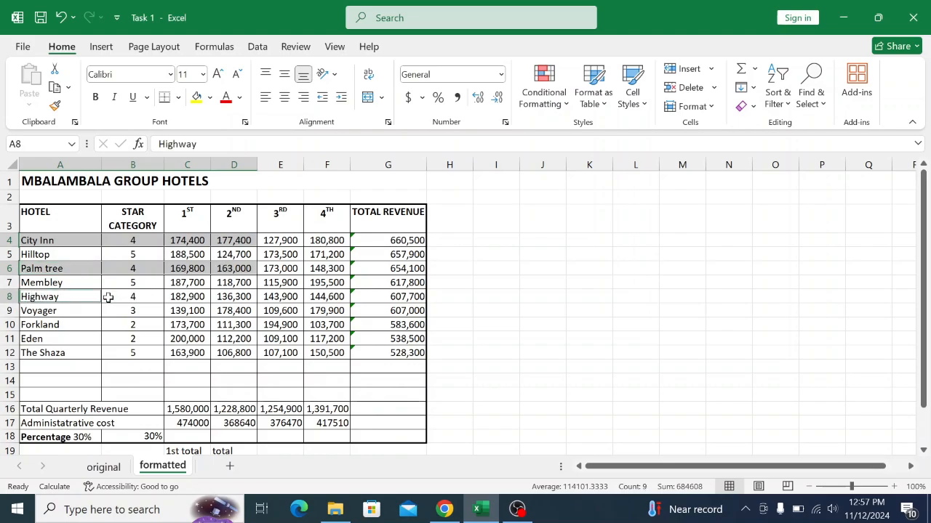
drag(108, 297, 232, 297)
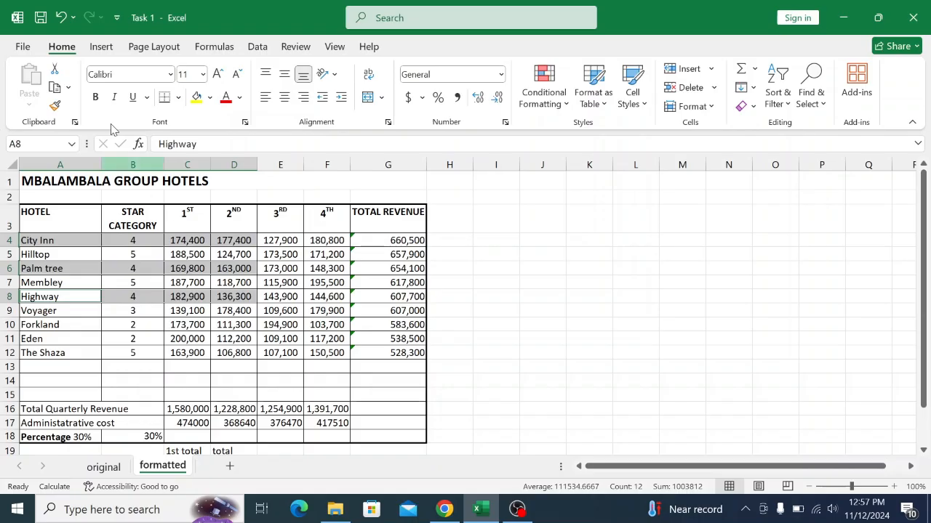
Insert a clustered column chart with the hotels as horizontal axis categories and place it beside the TOTAL REVENUE column
click(101, 46)
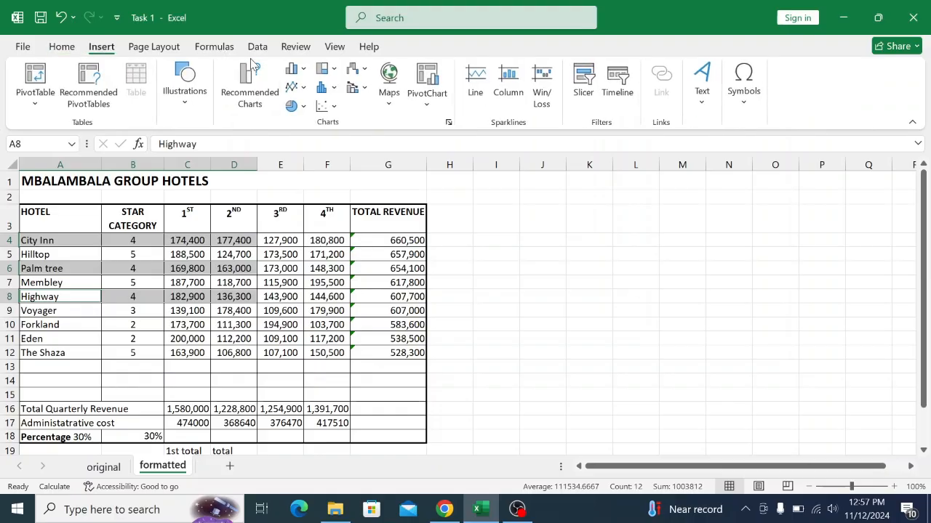
click(245, 85)
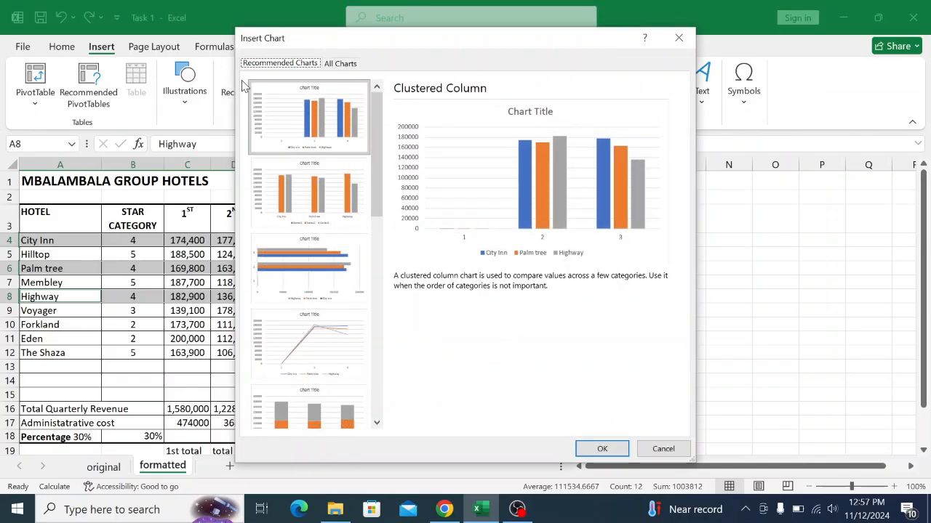
click(443, 511)
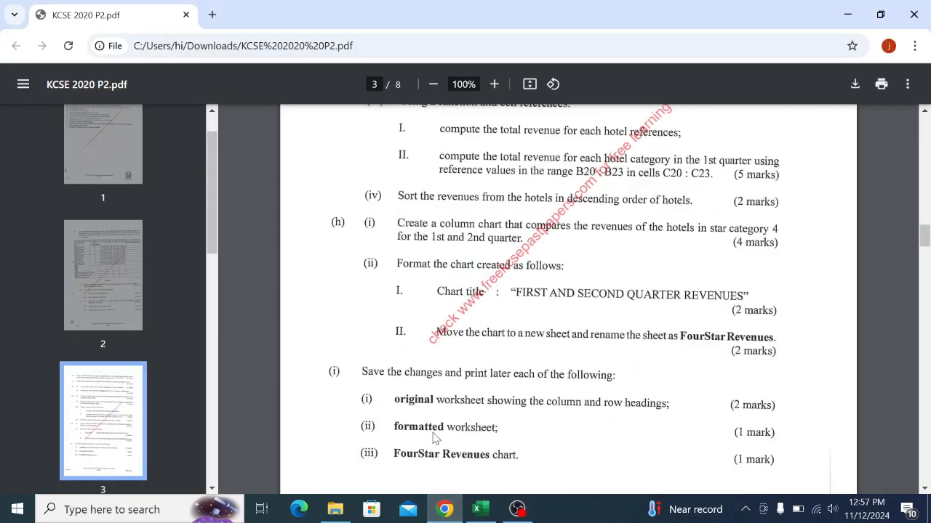
click(485, 513)
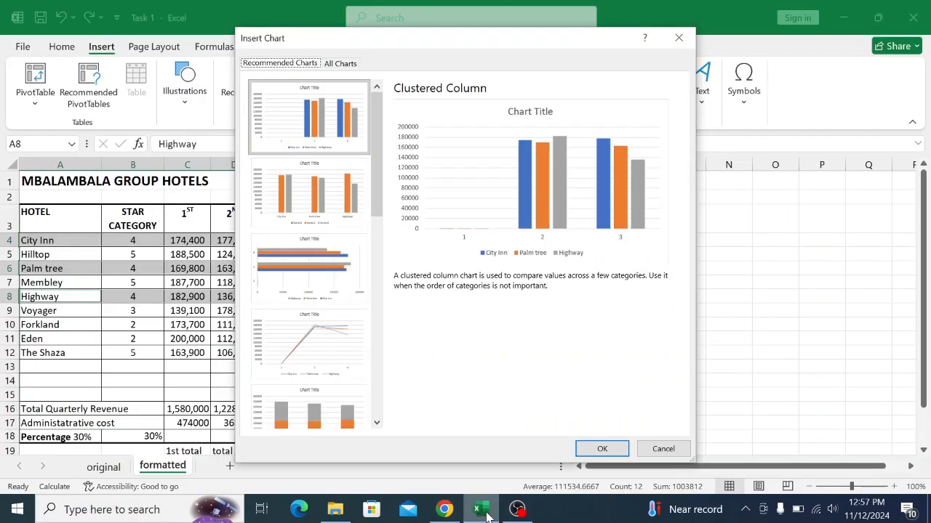
click(339, 64)
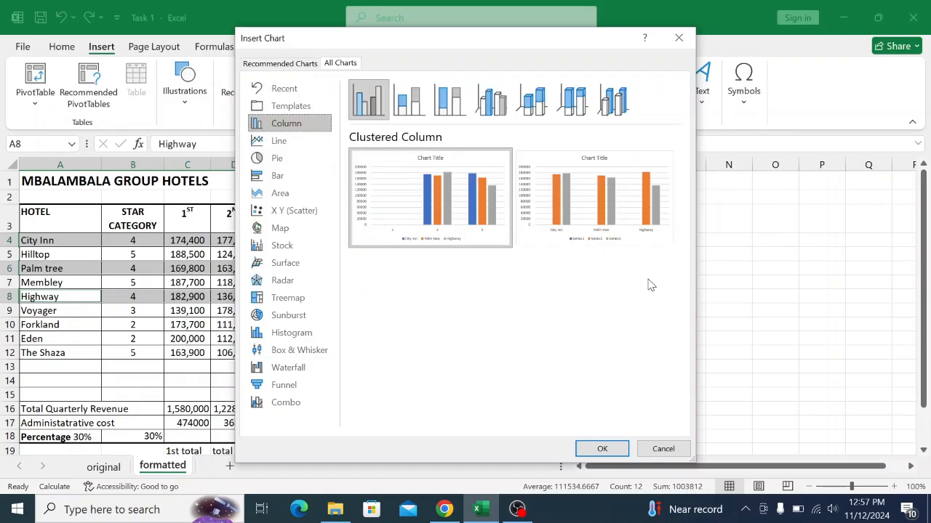
click(621, 219)
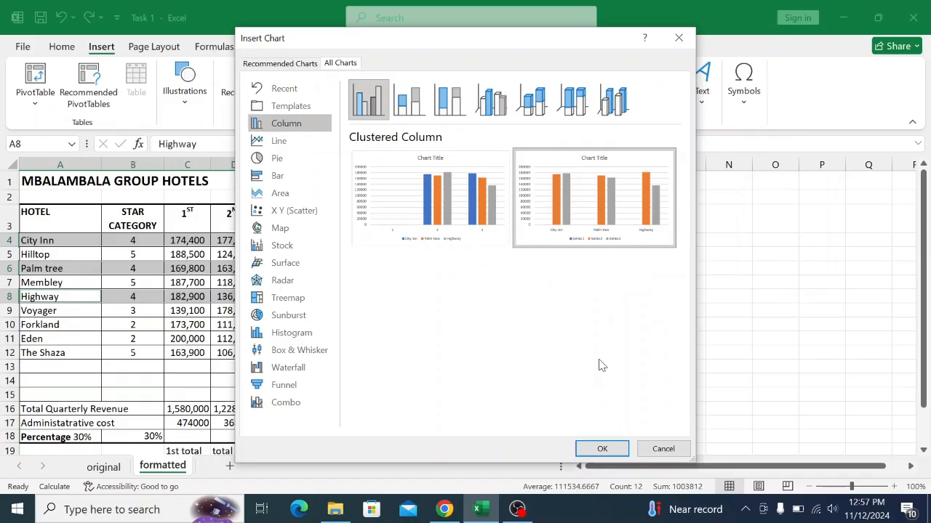
click(603, 449)
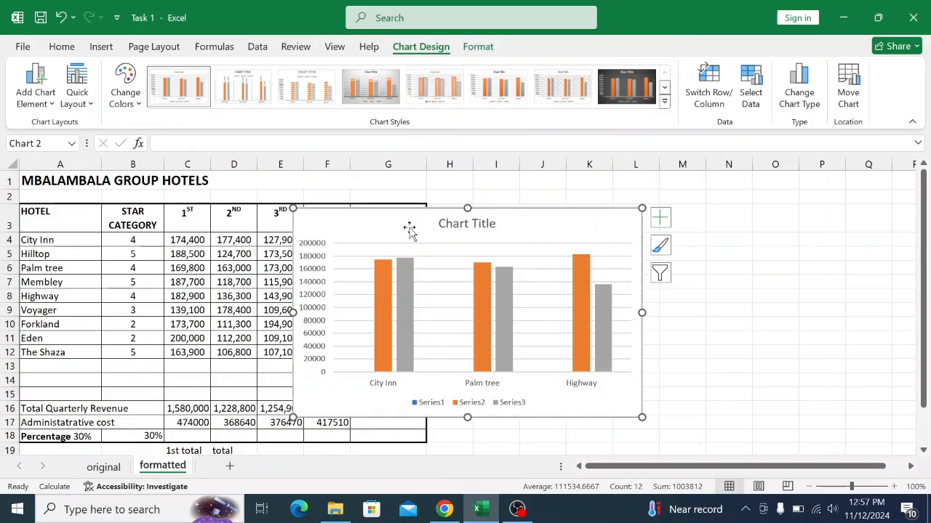
drag(409, 218, 554, 226)
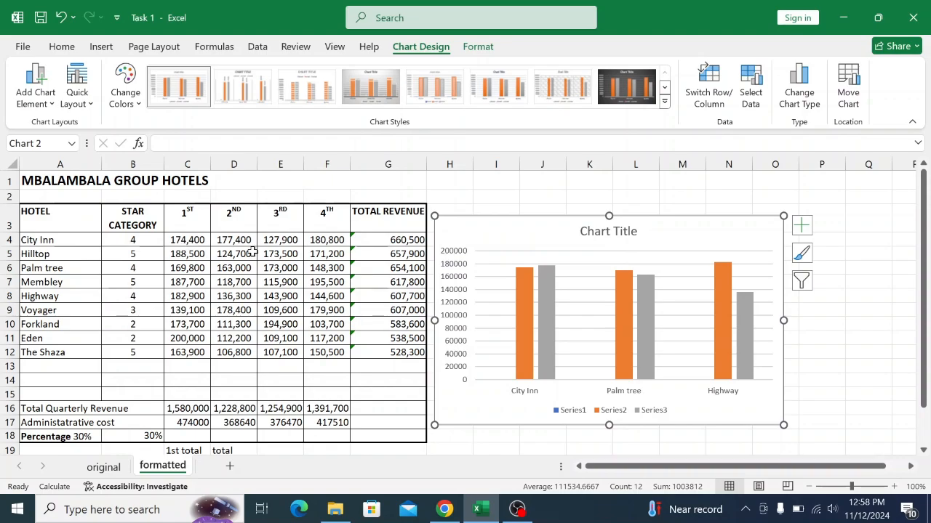
mouse_move(522, 304)
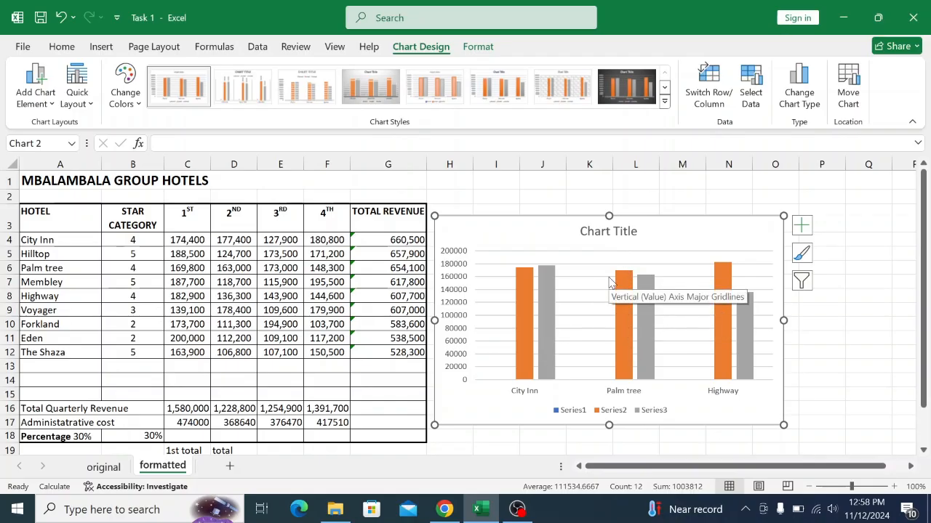
Check the chart formatting instructions in the PDF and replace the chart's placeholder title with FIRST AND SECOND QUARTER REVENUES
click(445, 510)
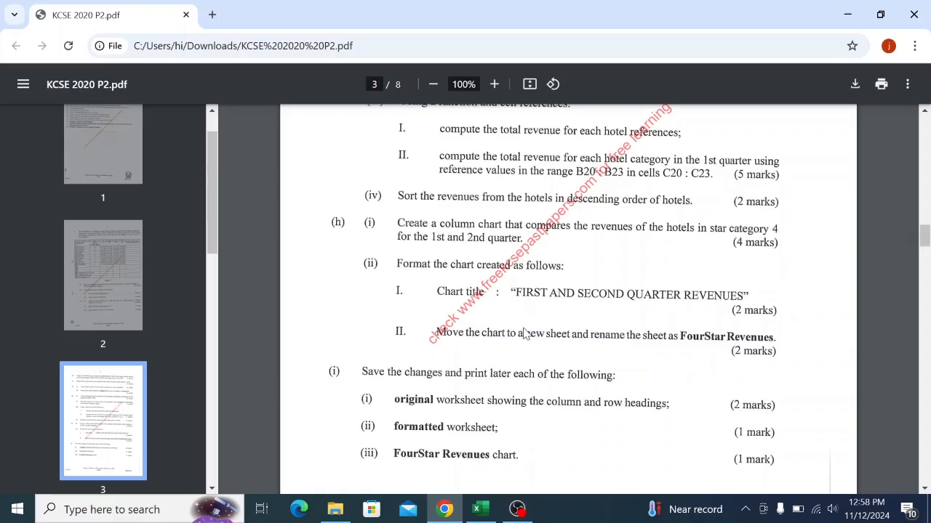
click(481, 510)
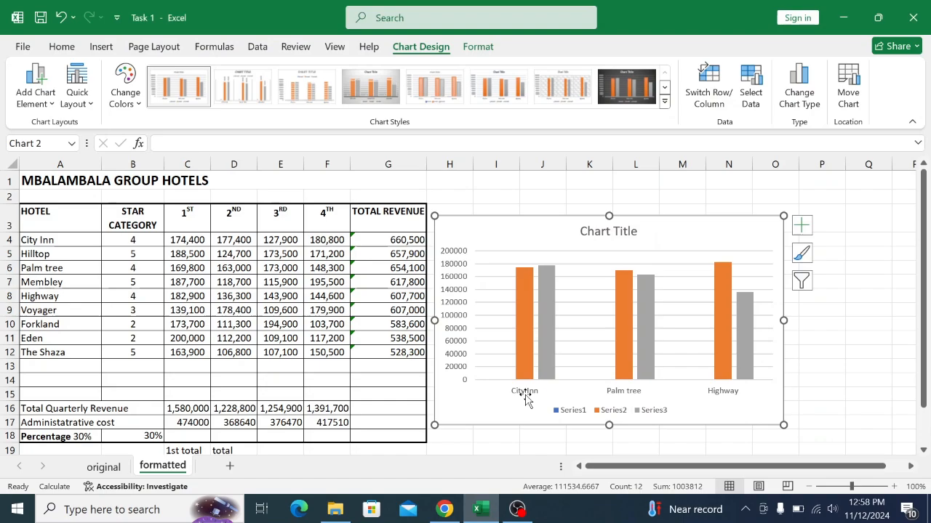
click(613, 234)
click(637, 232)
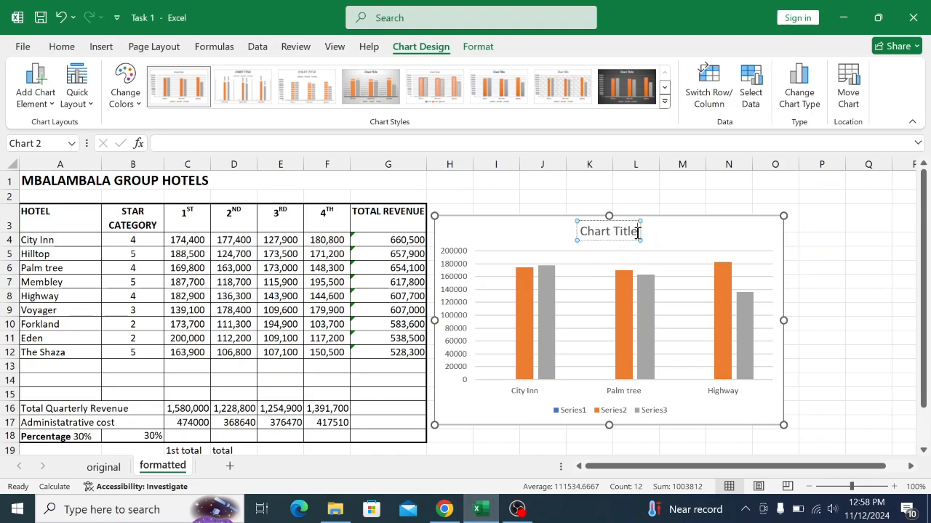
key(BackSpace)
key(BackSpace)
key(BackSpace)
key(BackSpace)
key(BackSpace)
key(BackSpace)
key(BackSpace)
key(BackSpace)
key(BackSpace)
key(BackSpace)
key(BackSpace)
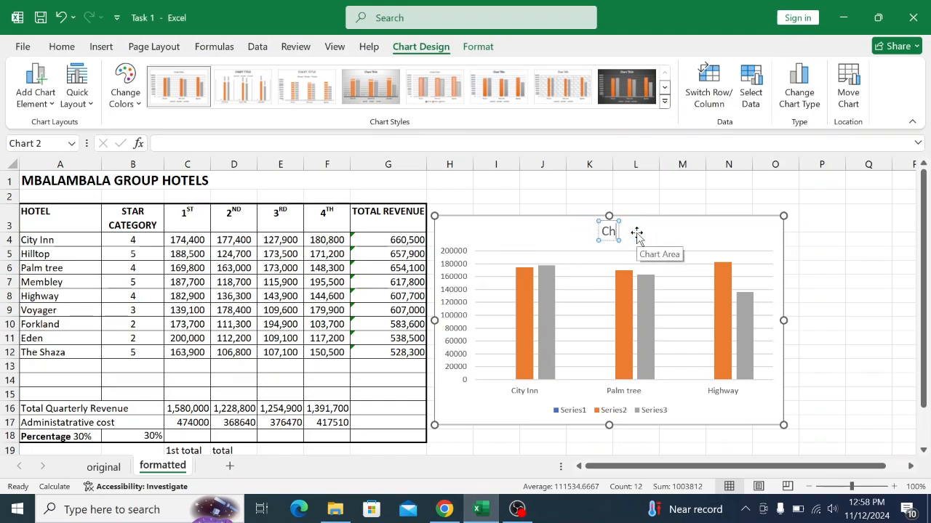
click(450, 512)
mouse_move(475, 515)
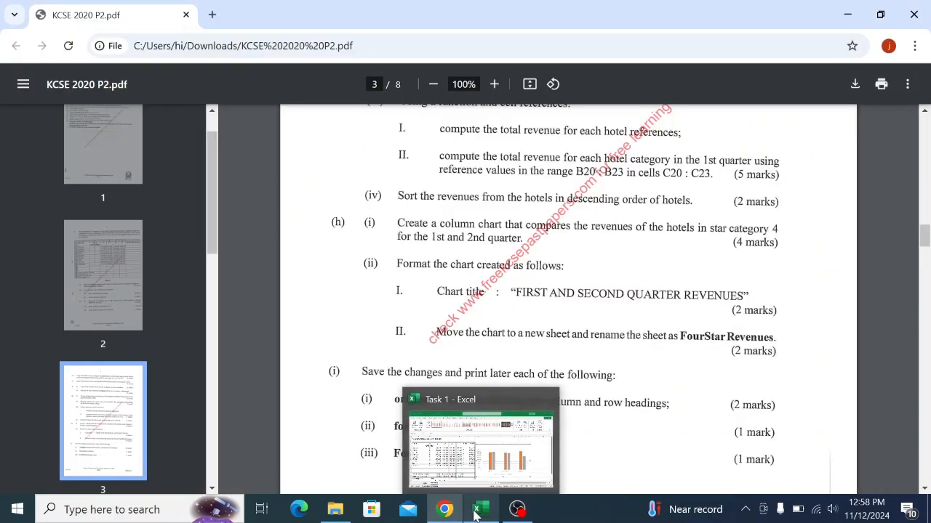
click(475, 513)
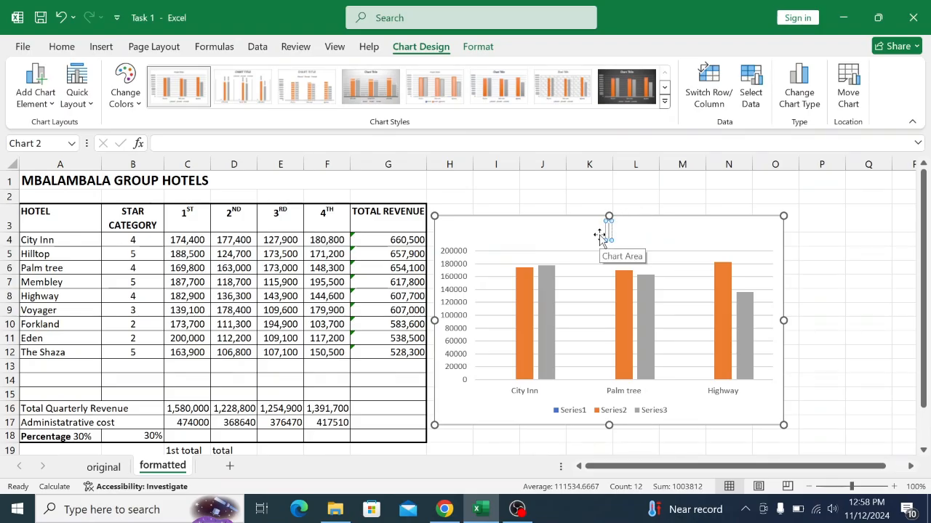
text(FIRST)
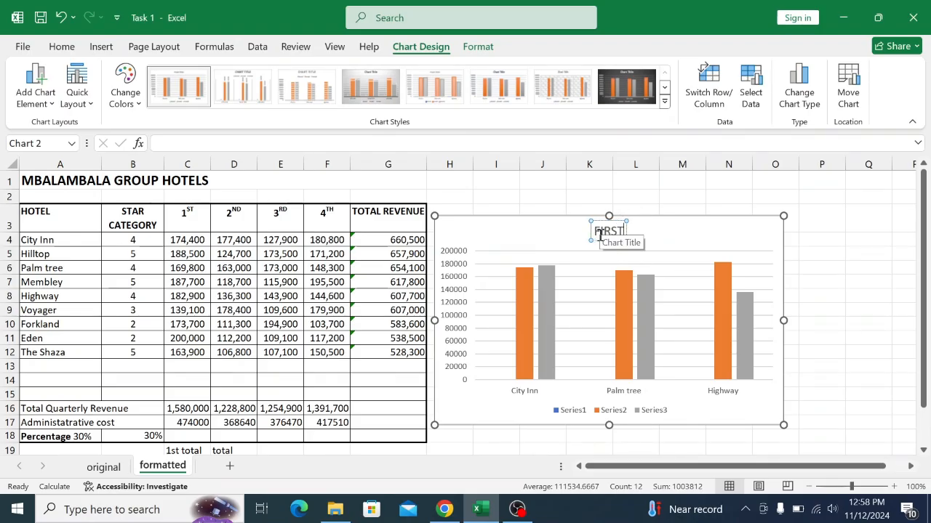
text( AN)
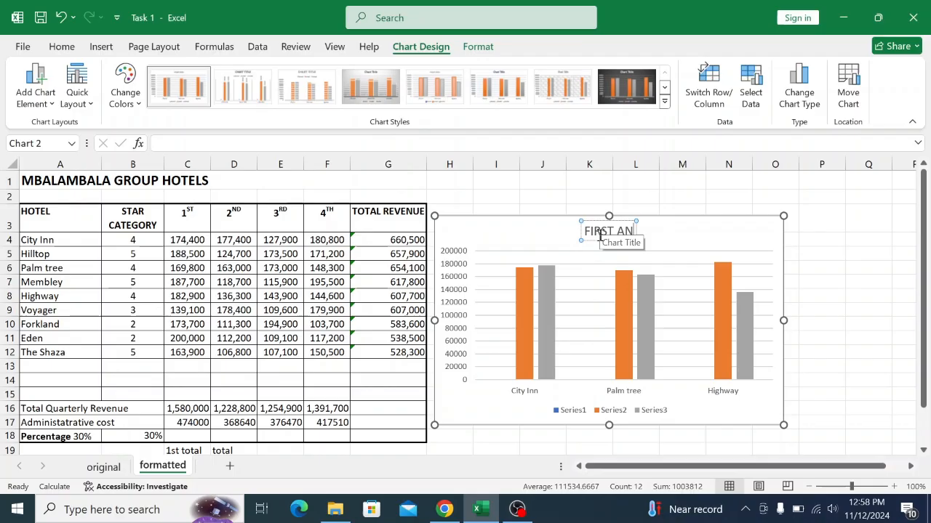
text(D SECOND)
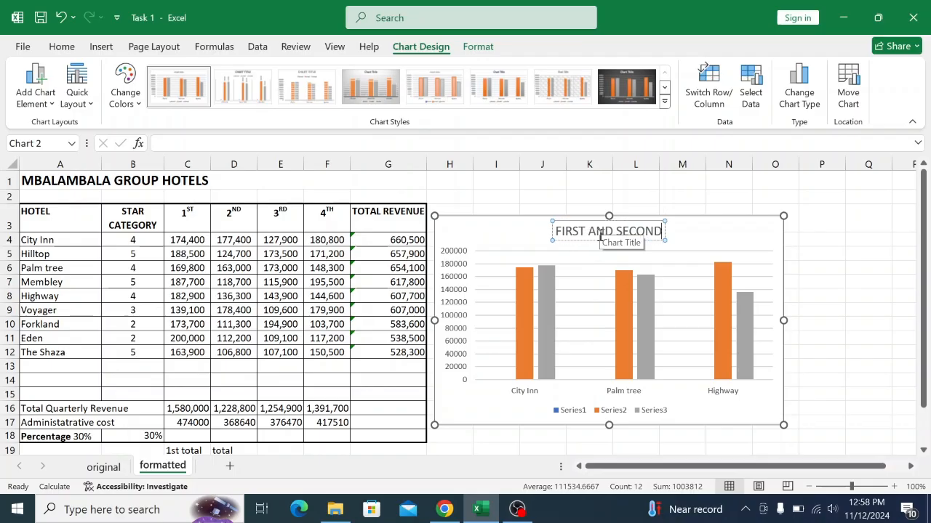
text( QUART)
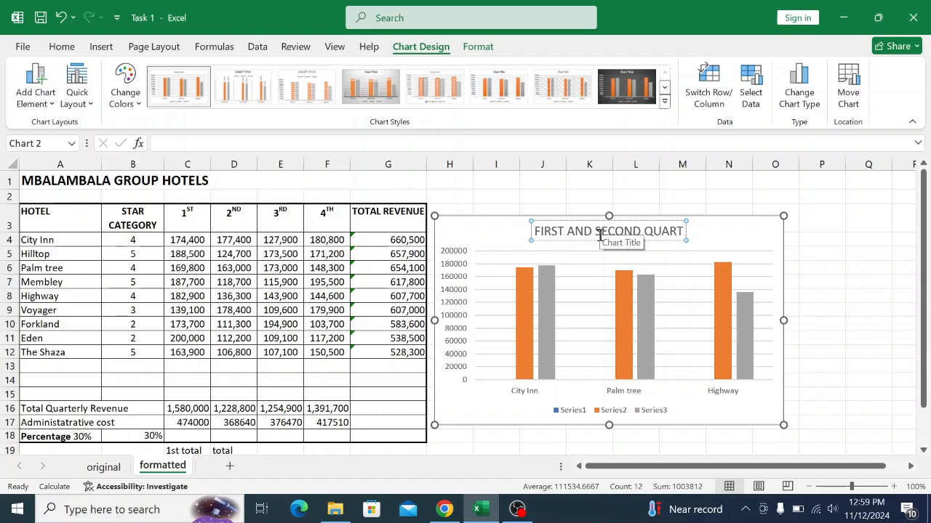
text(ER)
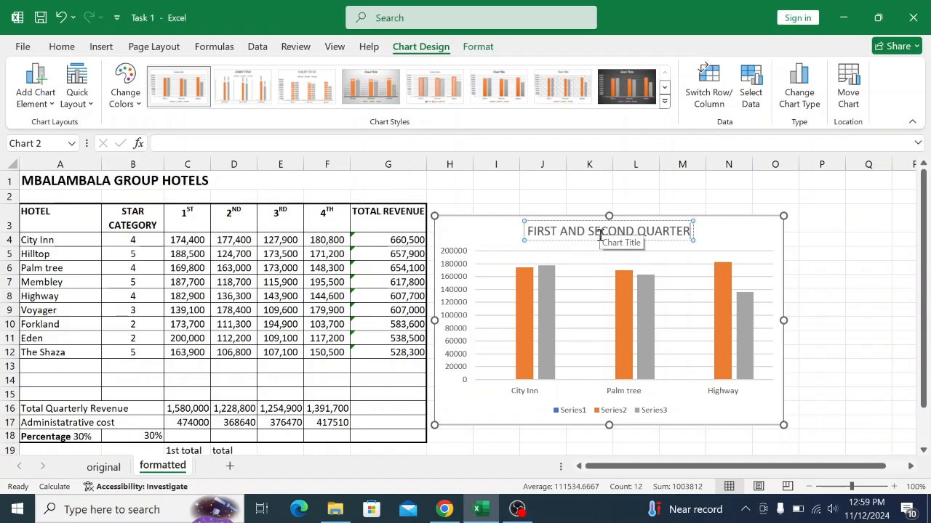
text( REVE)
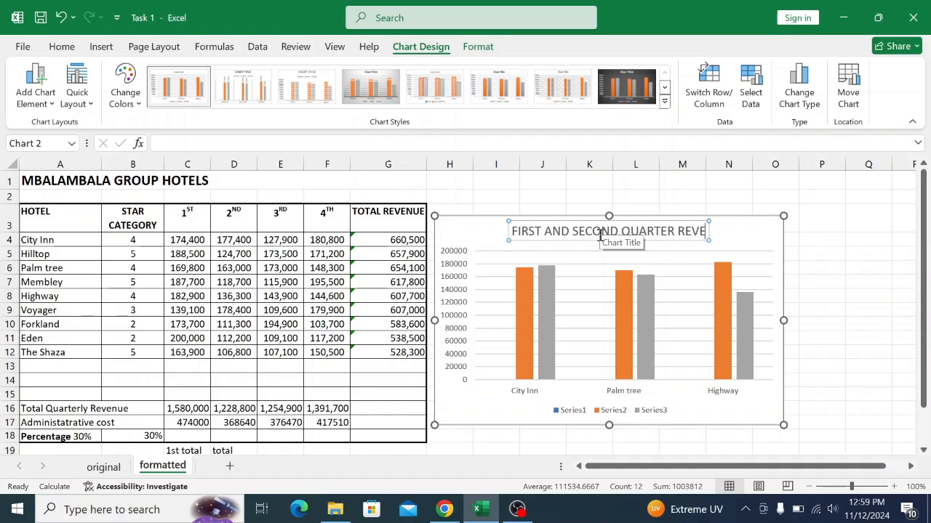
text(NUES)
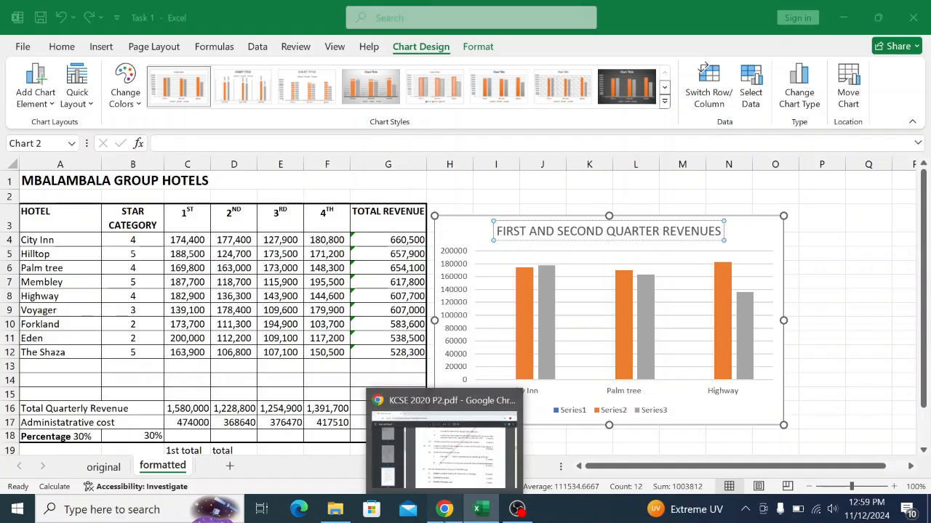
Recheck part (h) of the question in the PDF and add axis titles to the column chart
click(444, 509)
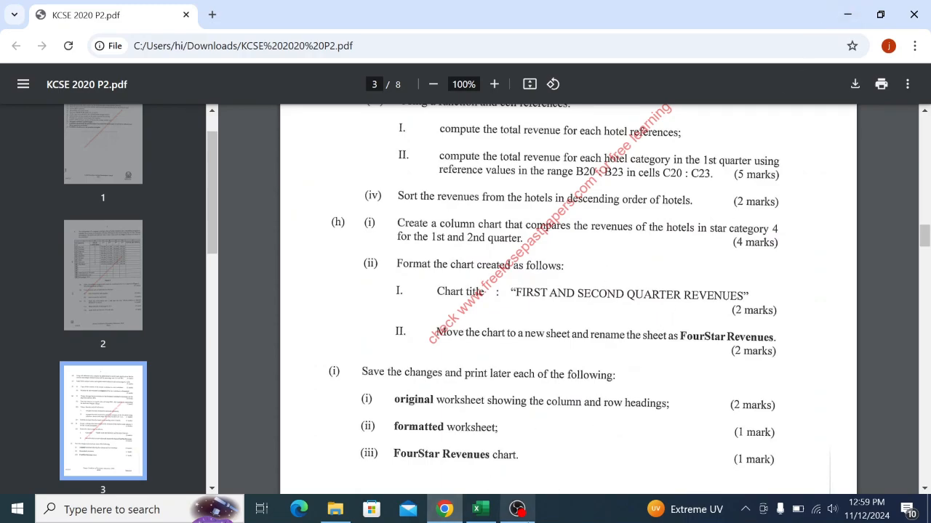
click(480, 509)
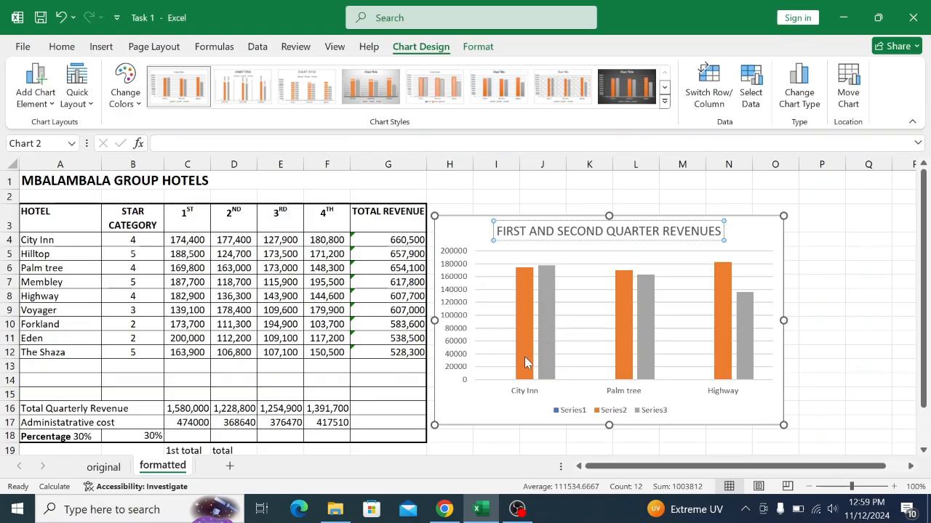
click(446, 511)
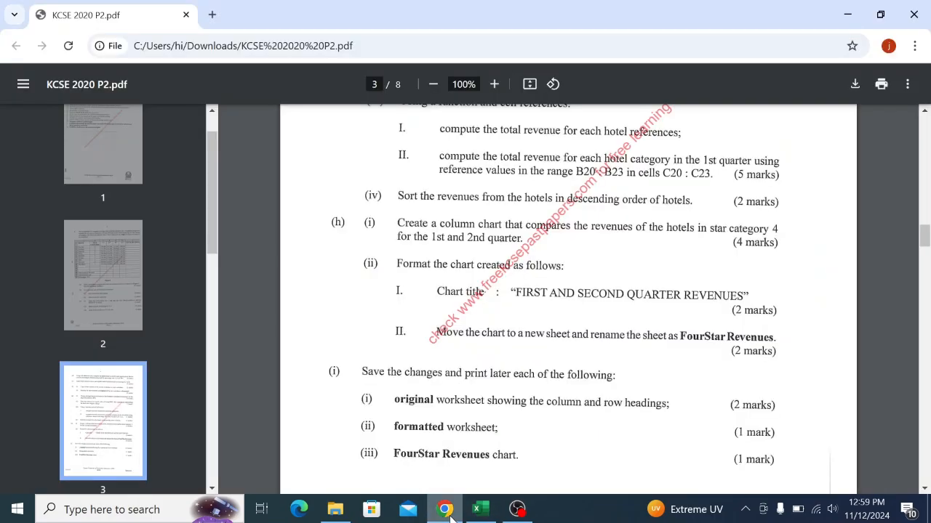
mouse_move(477, 514)
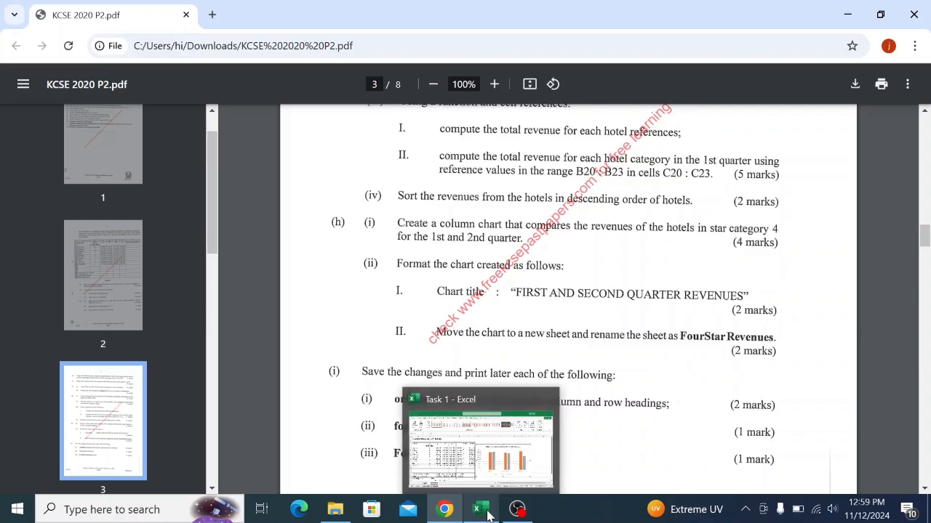
click(480, 510)
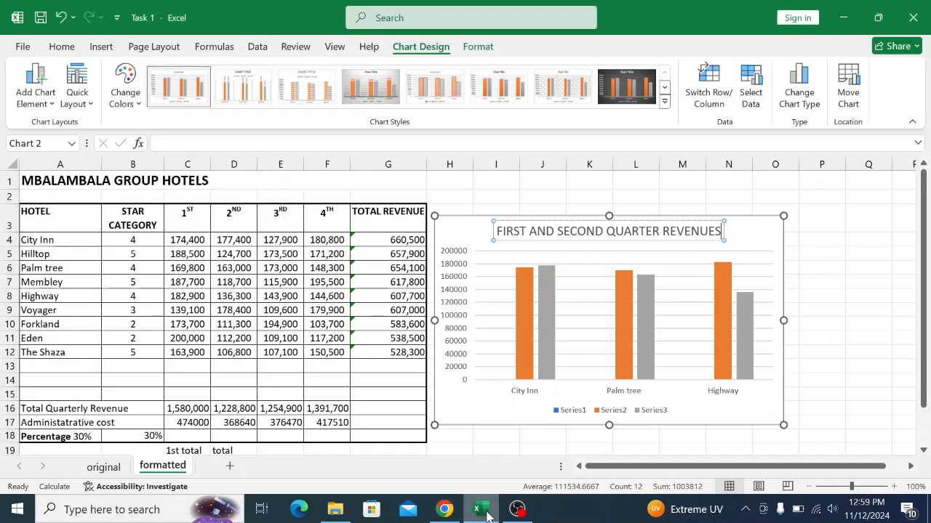
click(745, 231)
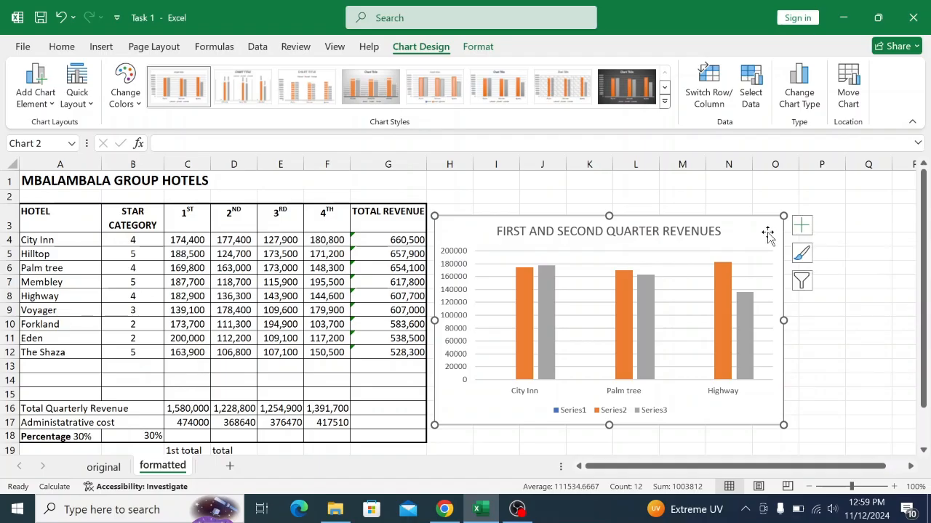
click(800, 227)
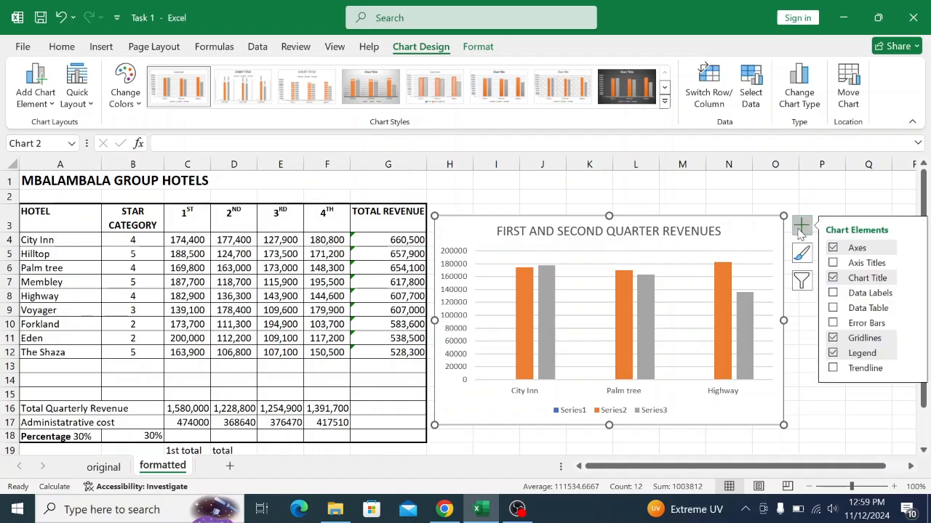
click(833, 263)
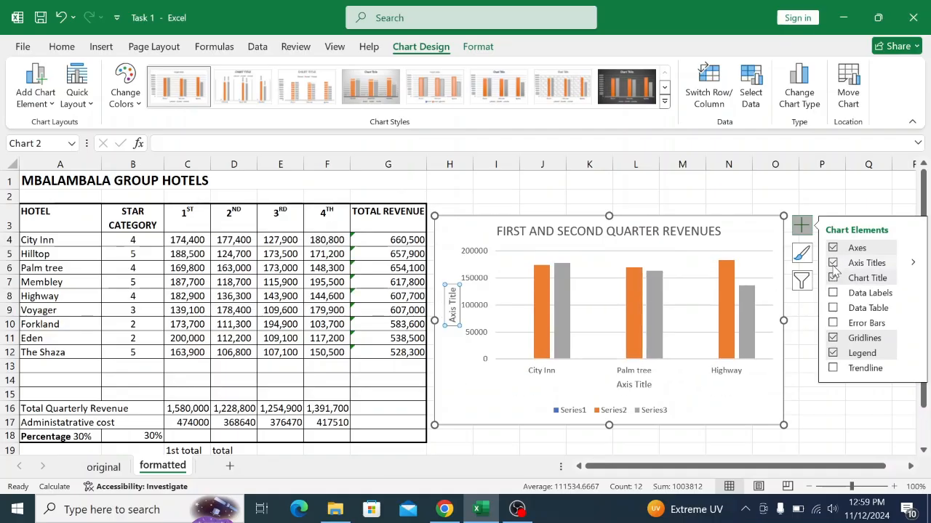
click(833, 264)
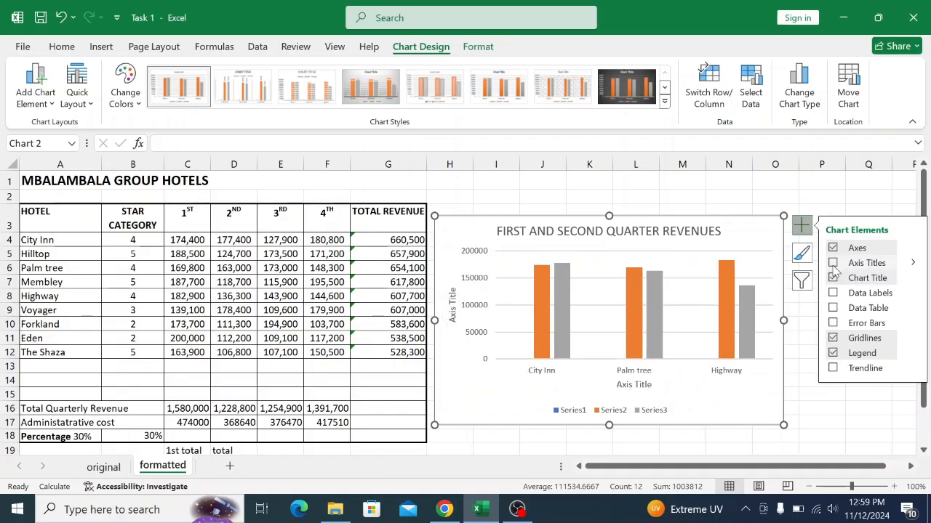
click(833, 265)
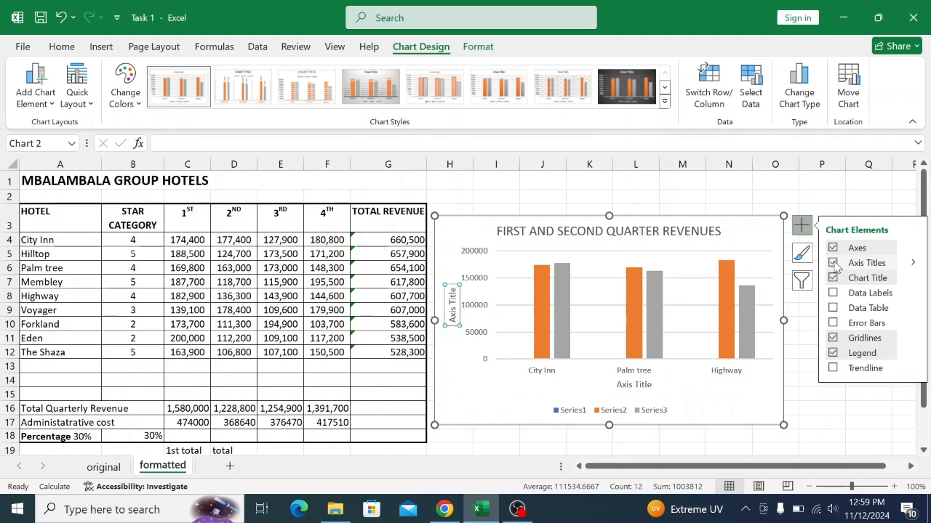
Replace the placeholder text of the chart's horizontal axis title with HOTELS
click(648, 383)
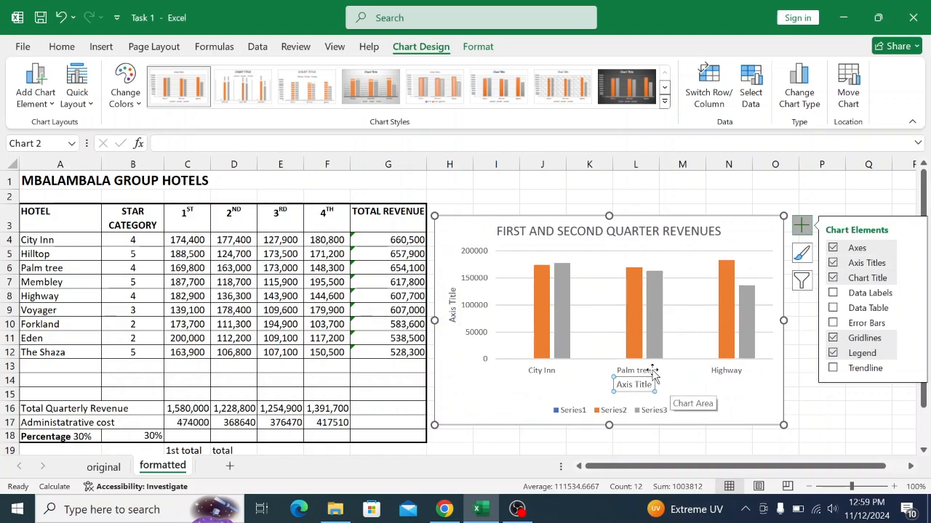
click(649, 385)
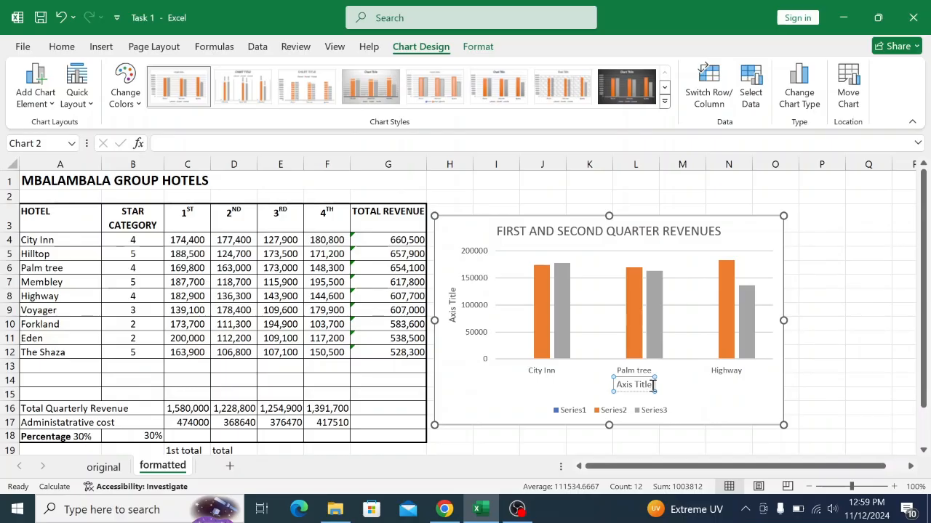
key(BackSpace)
key(BackSpace)
key(BackSpace)
key(BackSpace)
key(BackSpace)
key(BackSpace)
key(BackSpace)
key(BackSpace)
key(BackSpace)
key(BackSpace)
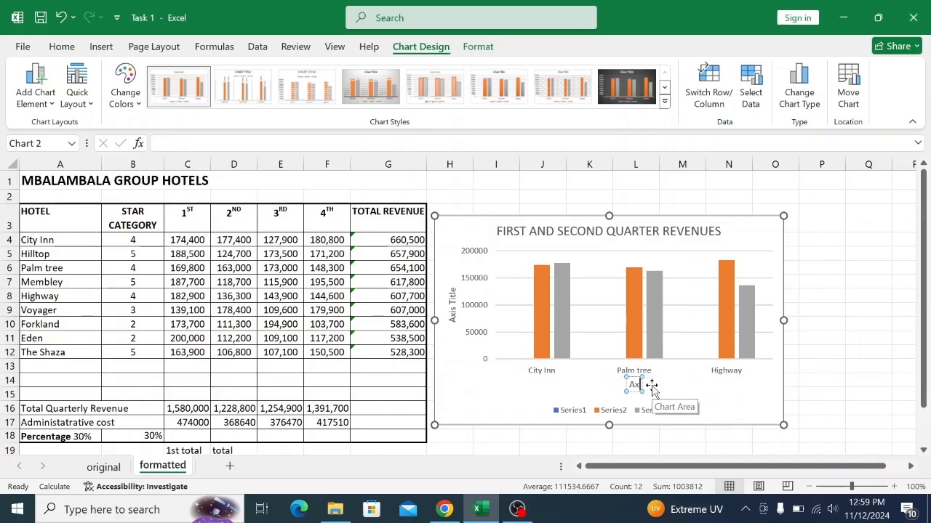
text(HOTELS)
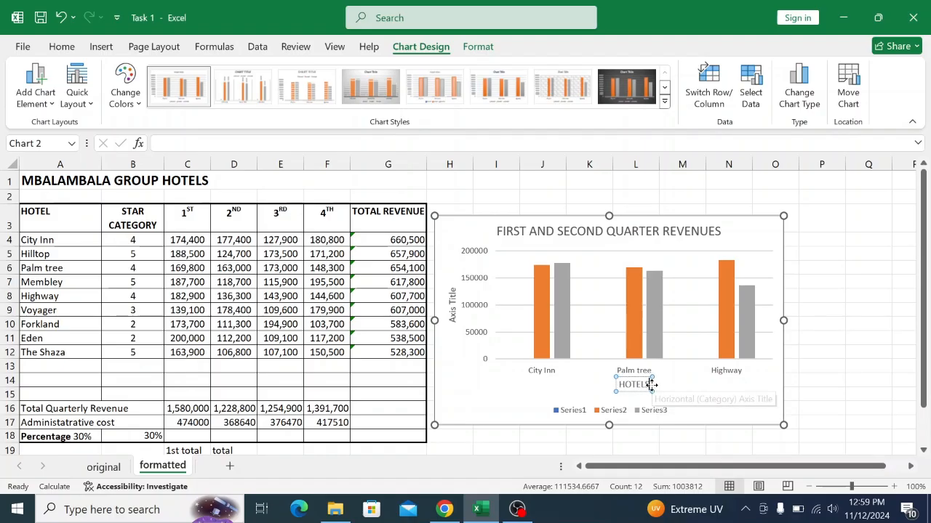
click(453, 313)
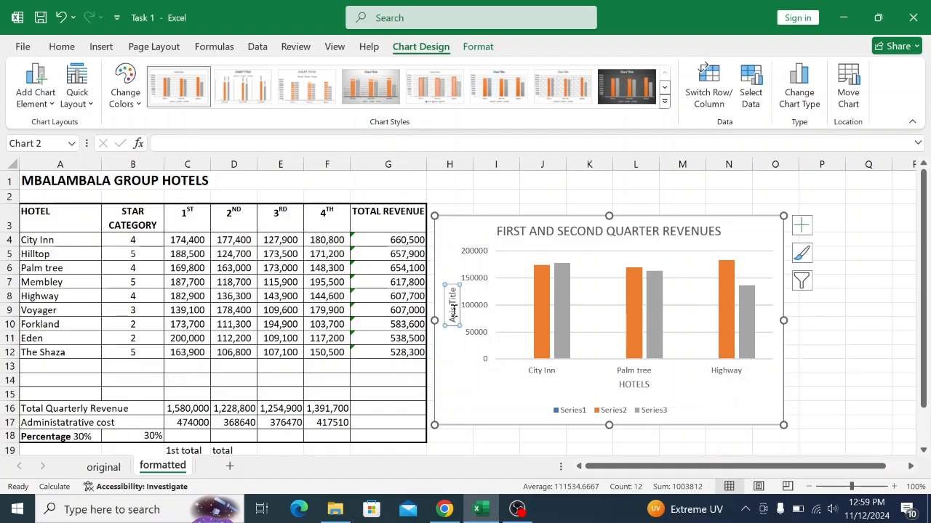
key(Delete)
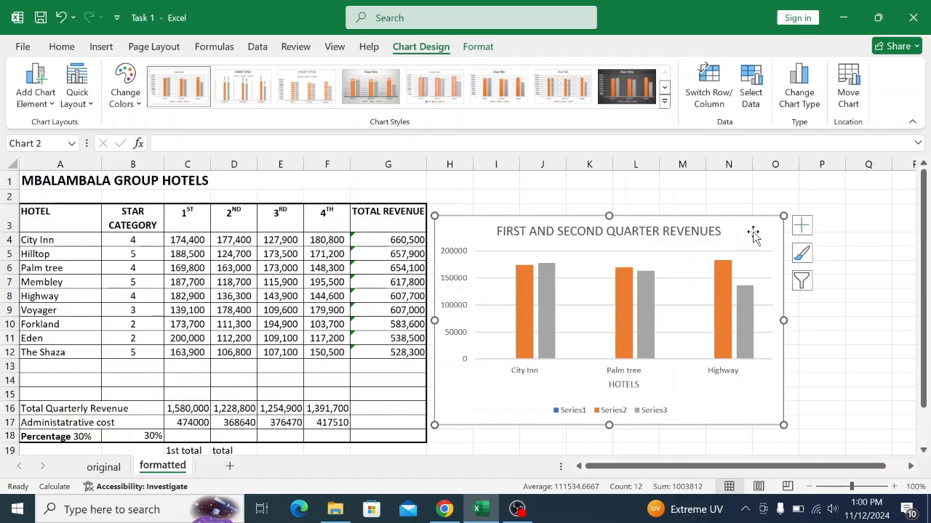
click(800, 226)
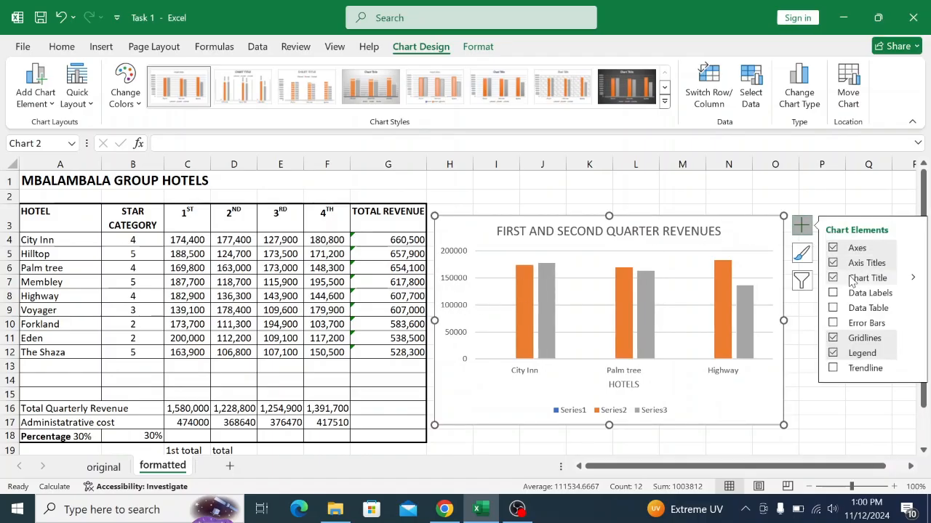
click(909, 266)
click(724, 284)
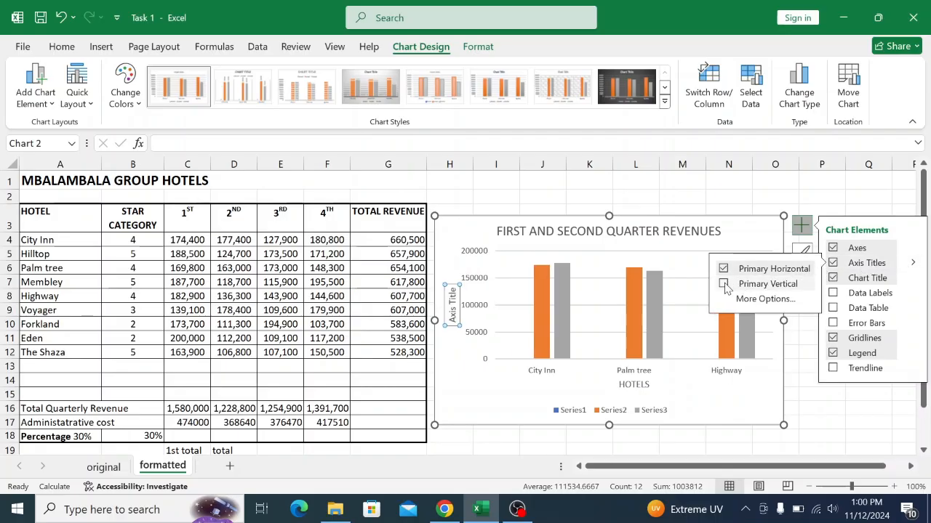
Replace the placeholder text of the chart's vertical axis title with REVENUES
click(454, 294)
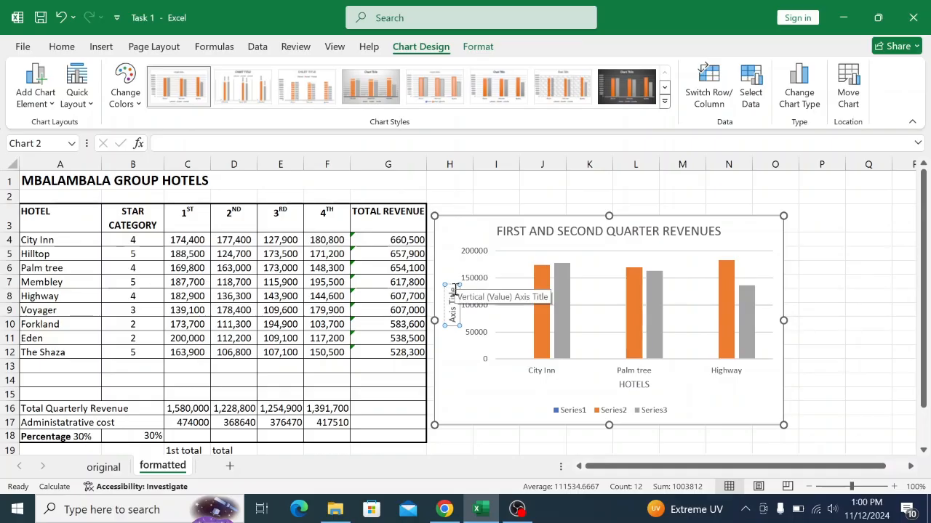
key(BackSpace)
key(BackSpace)
key(BackSpace)
key(BackSpace)
key(BackSpace)
key(BackSpace)
key(BackSpace)
key(BackSpace)
key(BackSpace)
key(BackSpace)
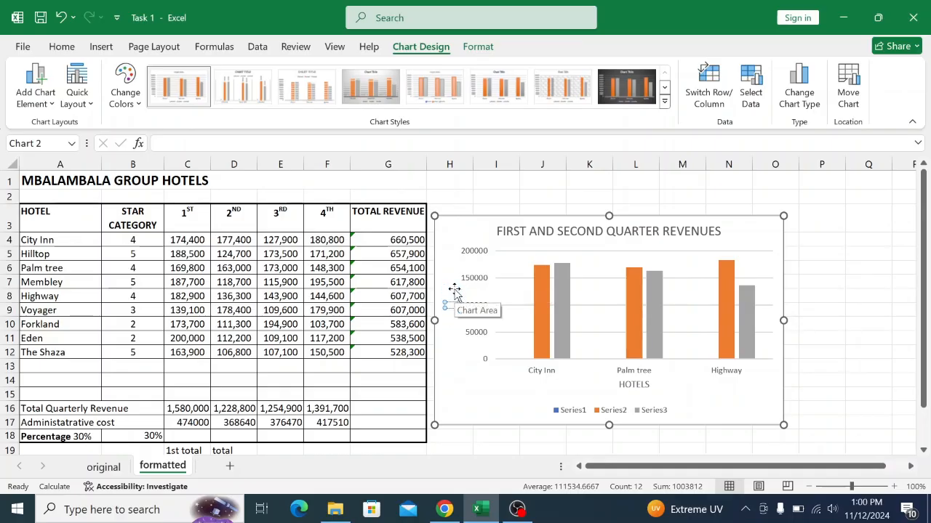
text(REVE)
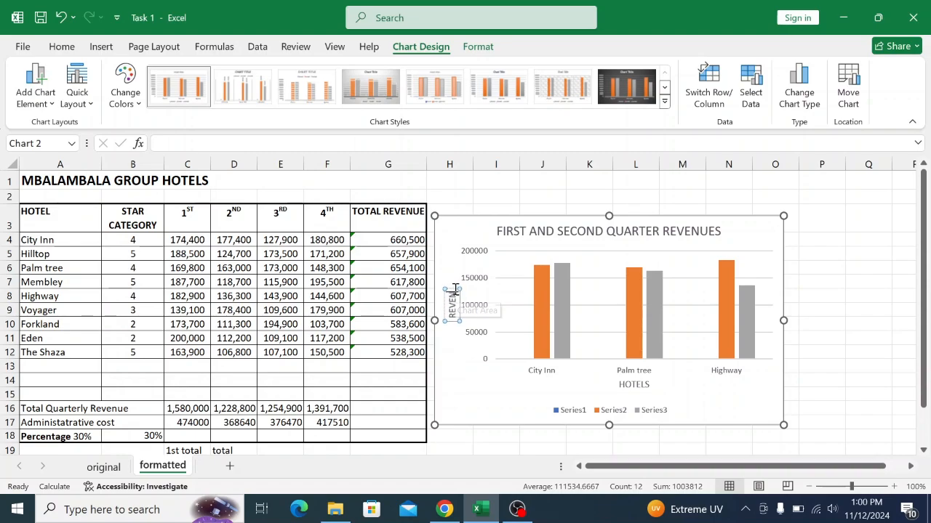
text(NUES)
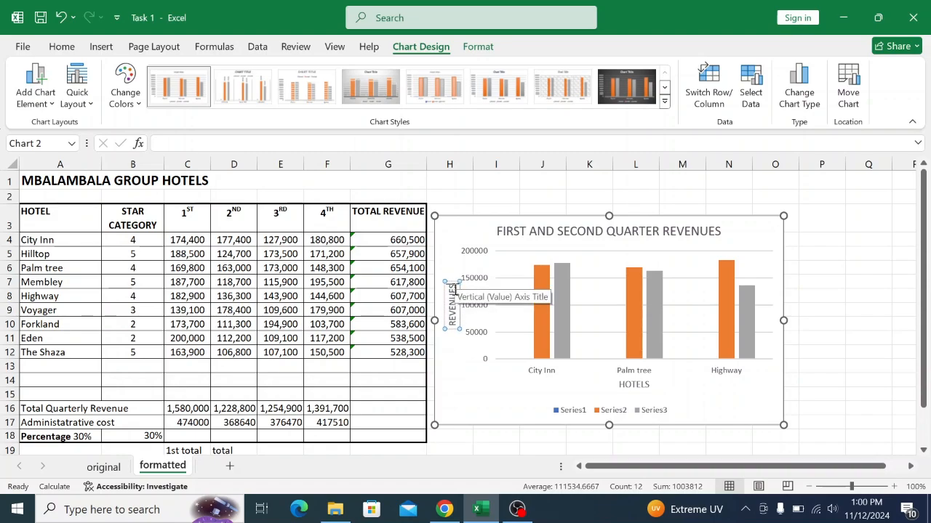
Recheck part (h) of the question in the PDF and add a data table to the column chart
click(600, 386)
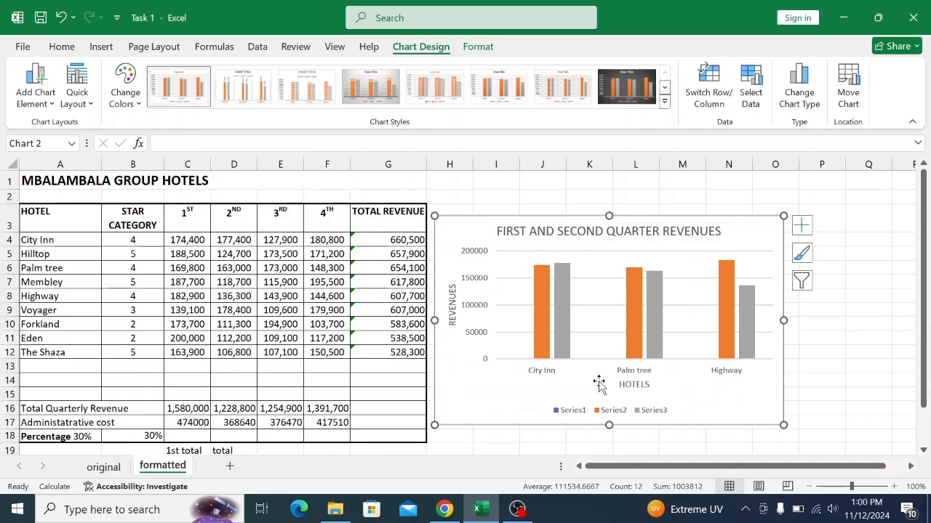
click(444, 509)
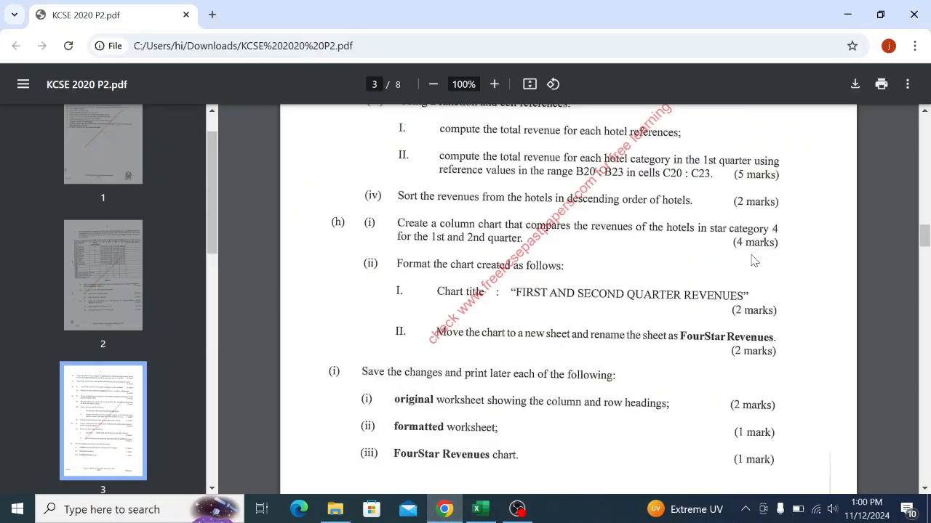
click(486, 512)
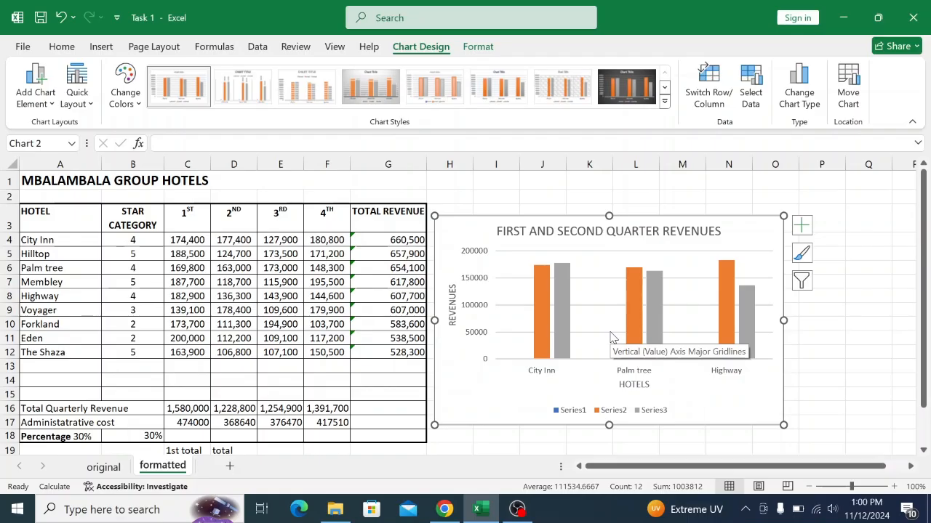
click(800, 227)
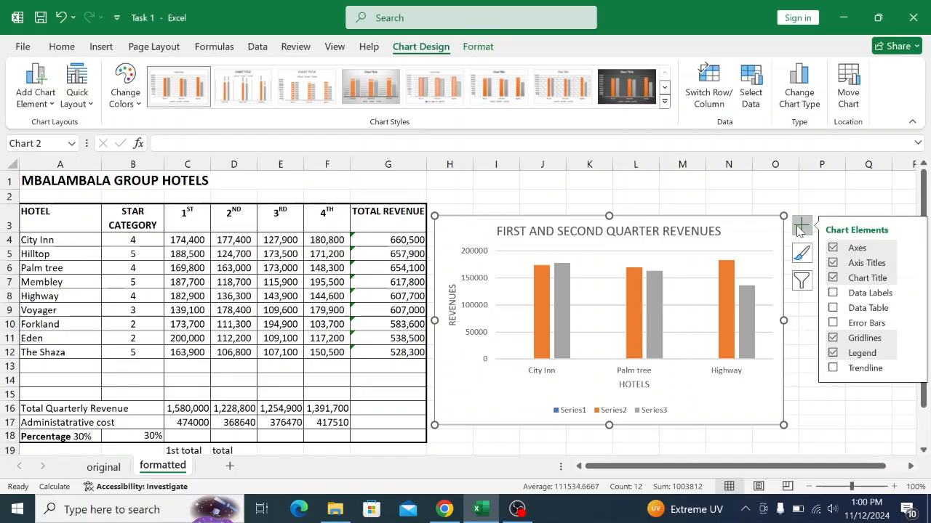
click(833, 308)
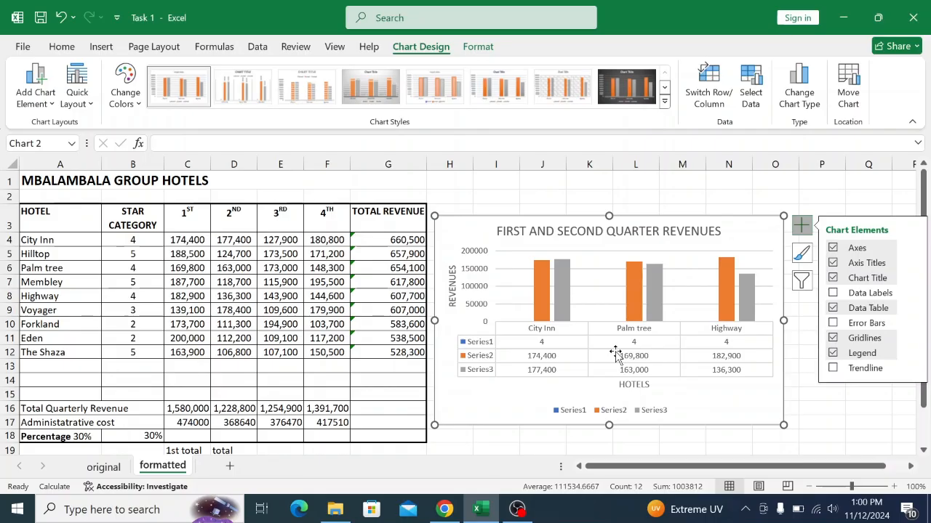
Check the chart-moving instruction in the PDF and cut the column chart from the formatted worksheet
click(447, 510)
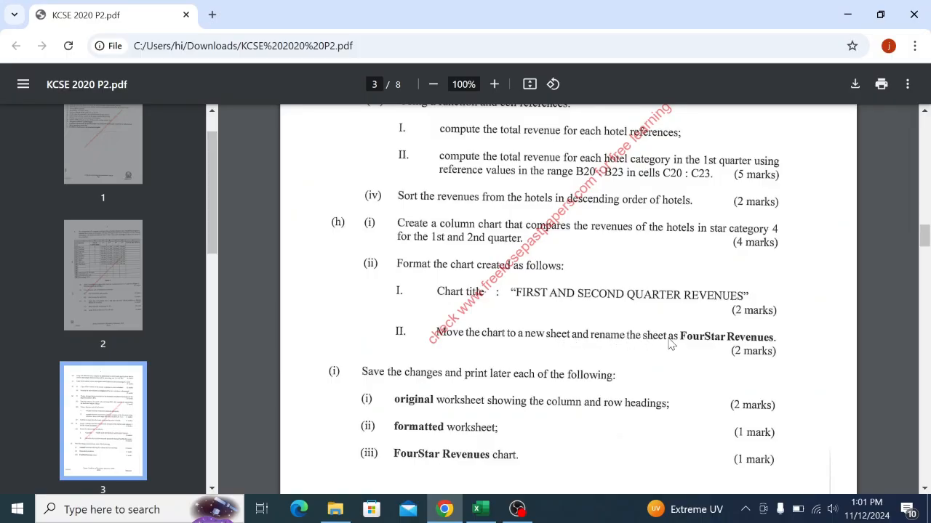
click(480, 511)
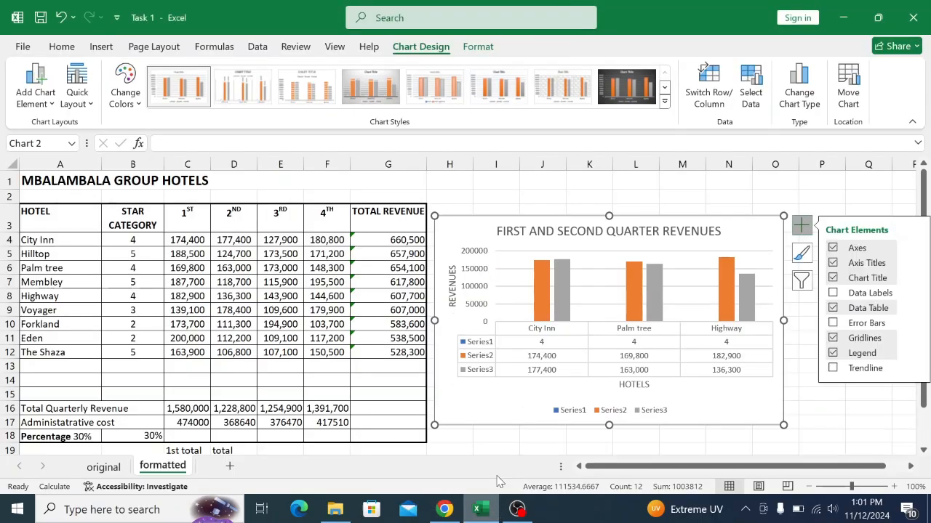
right_click(458, 232)
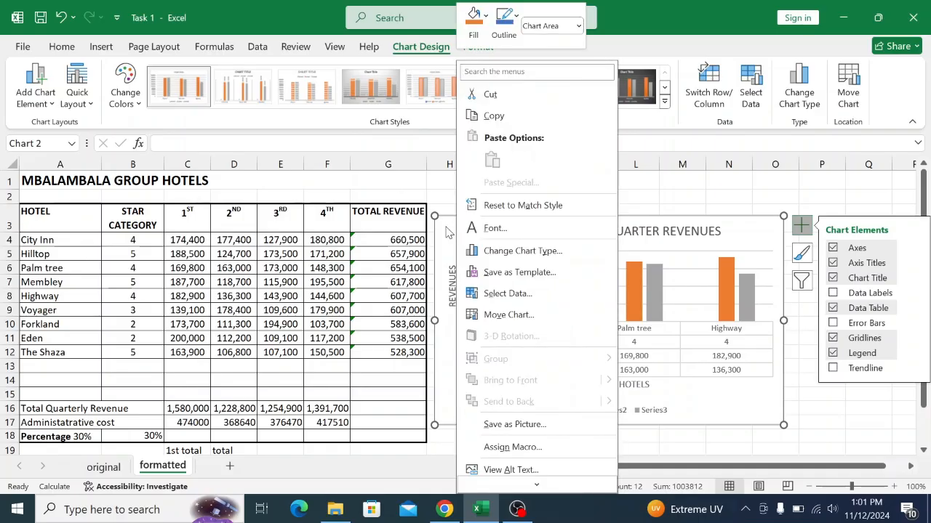
click(447, 229)
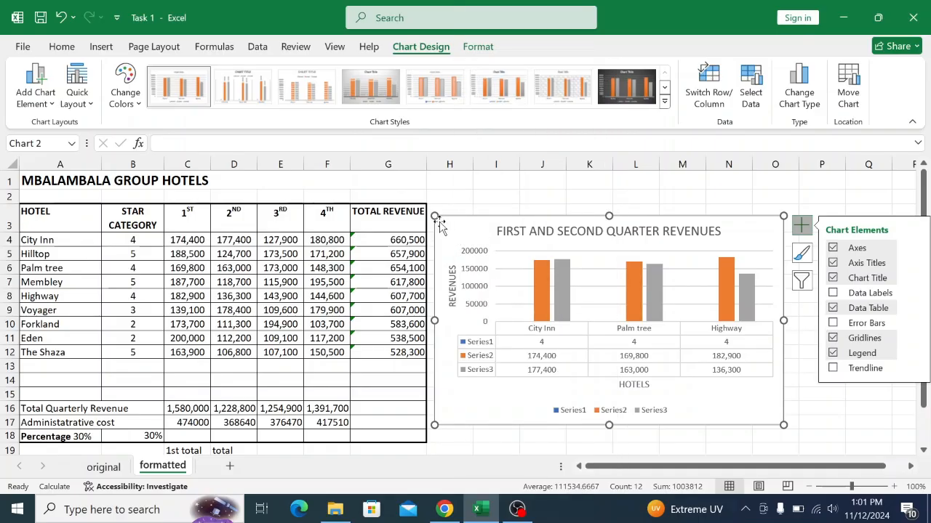
right_click(444, 221)
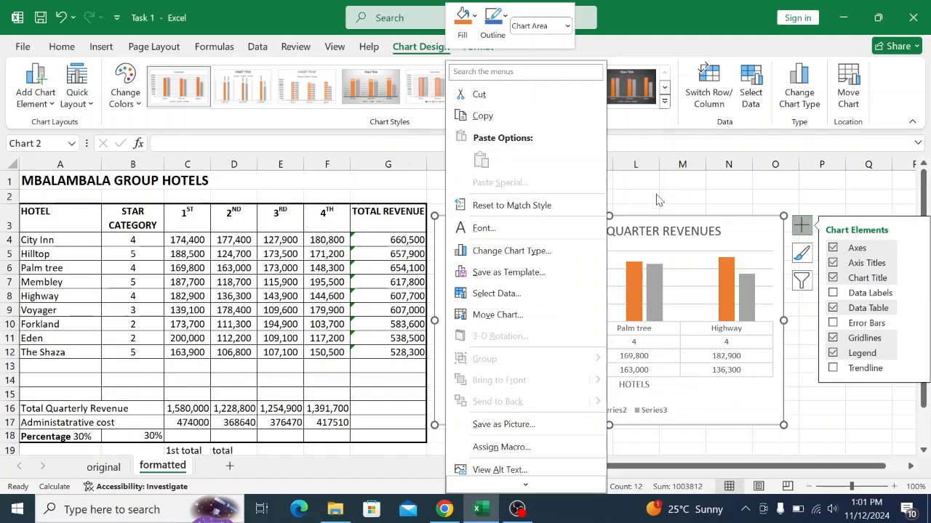
click(799, 225)
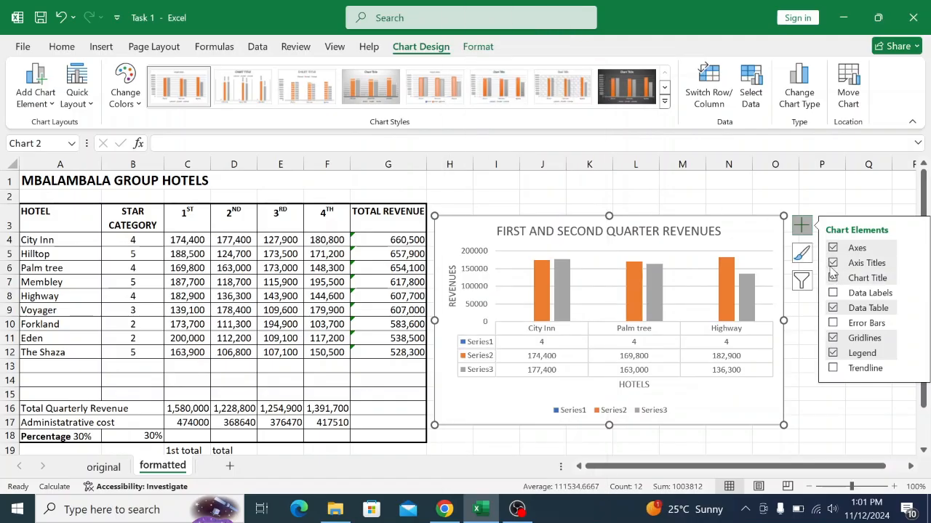
click(803, 226)
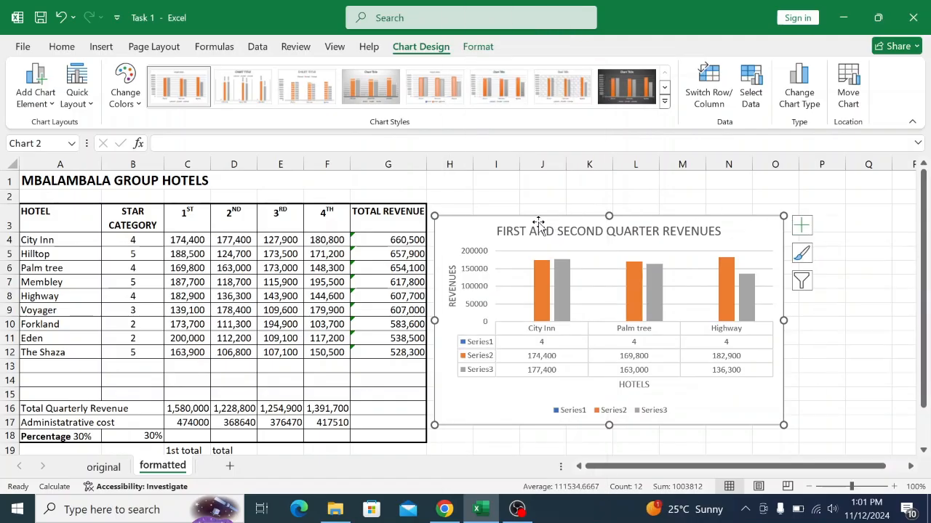
right_click(446, 227)
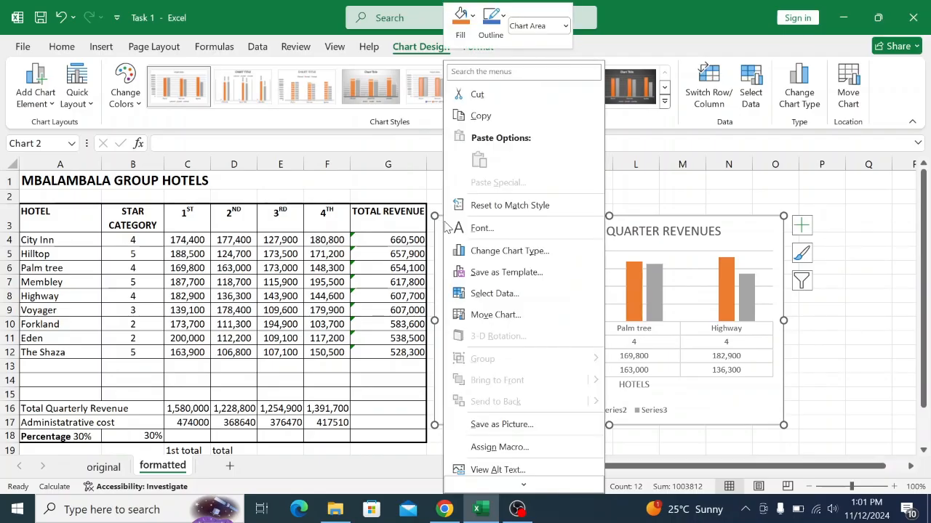
click(480, 100)
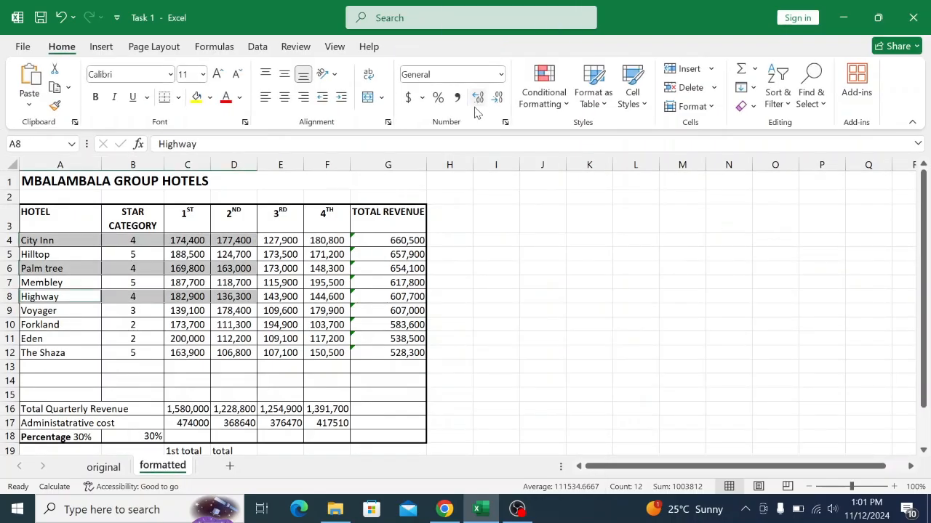
Paste the chart into a new worksheet with its source formatting kept and position it over about B3:I17
click(230, 468)
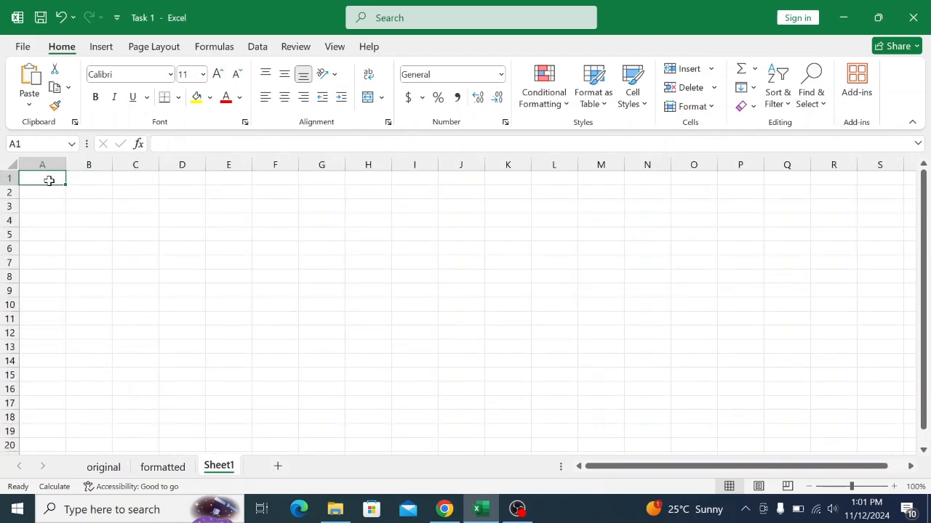
right_click(42, 179)
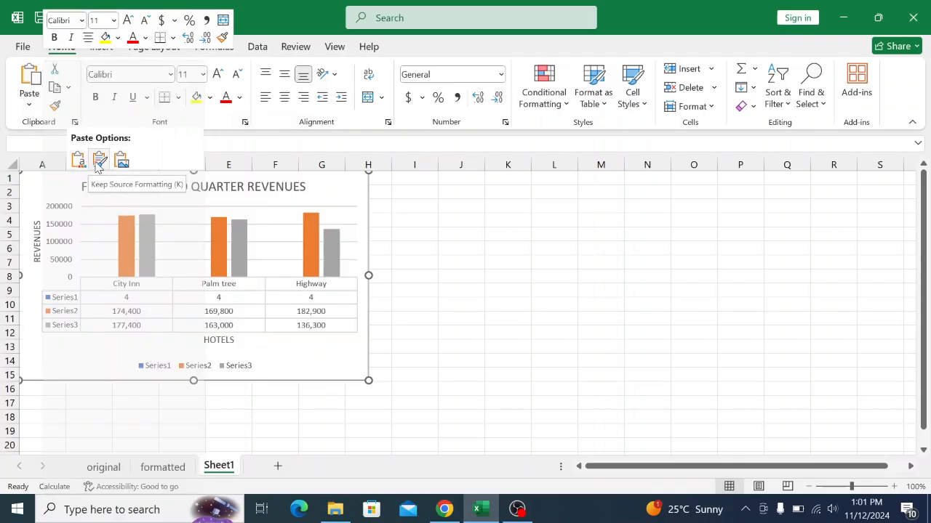
click(100, 162)
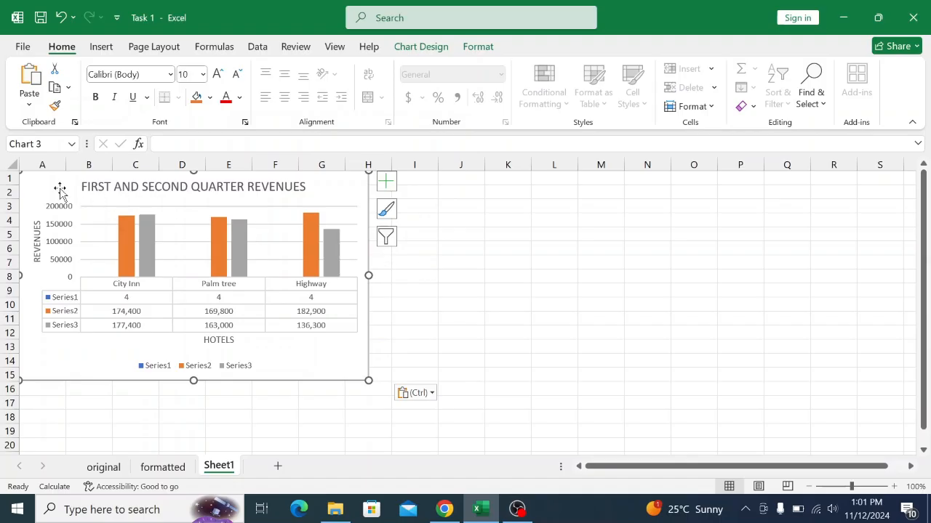
drag(34, 179, 77, 206)
click(505, 255)
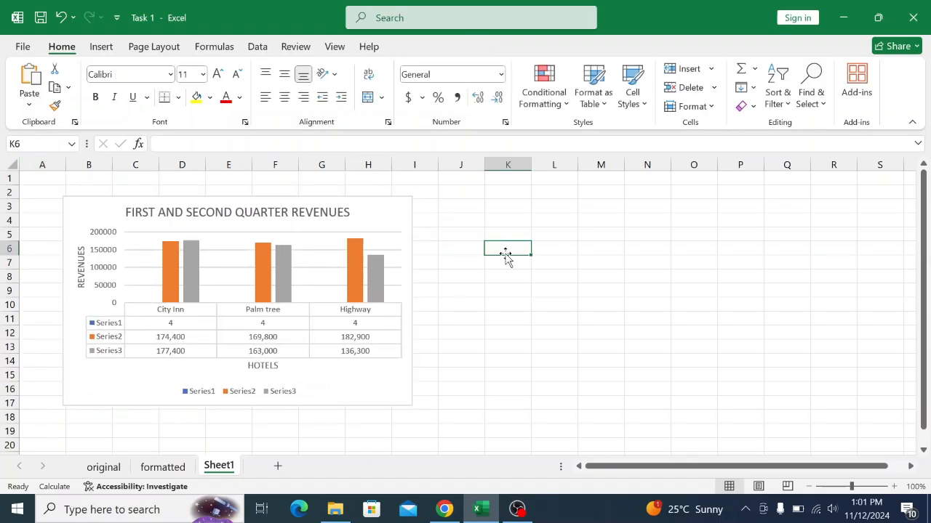
Check the required sheet name in the PDF and rename the new chart worksheet as FourStarRevenues
click(446, 511)
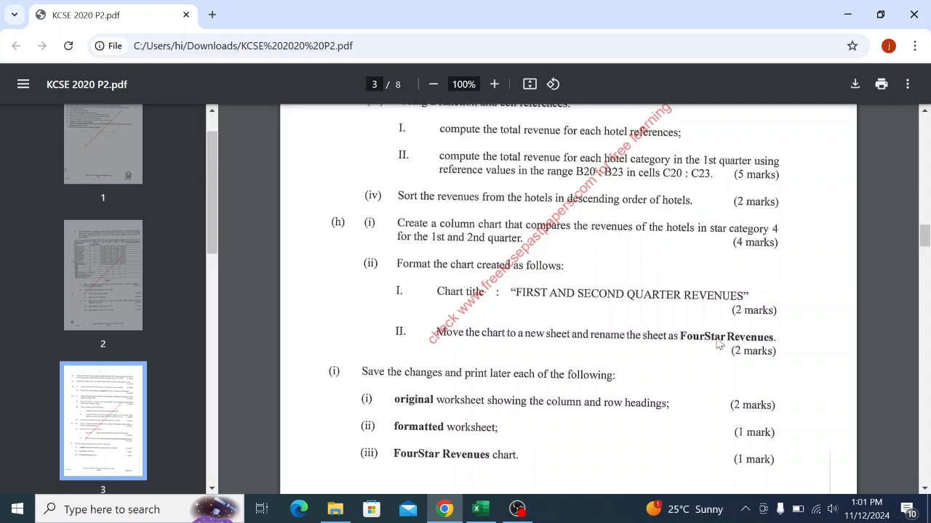
click(480, 509)
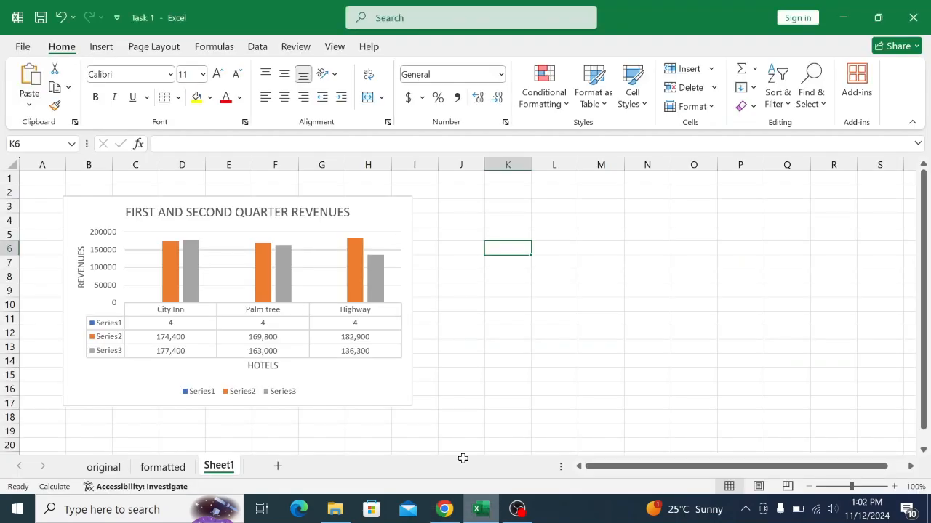
right_click(216, 470)
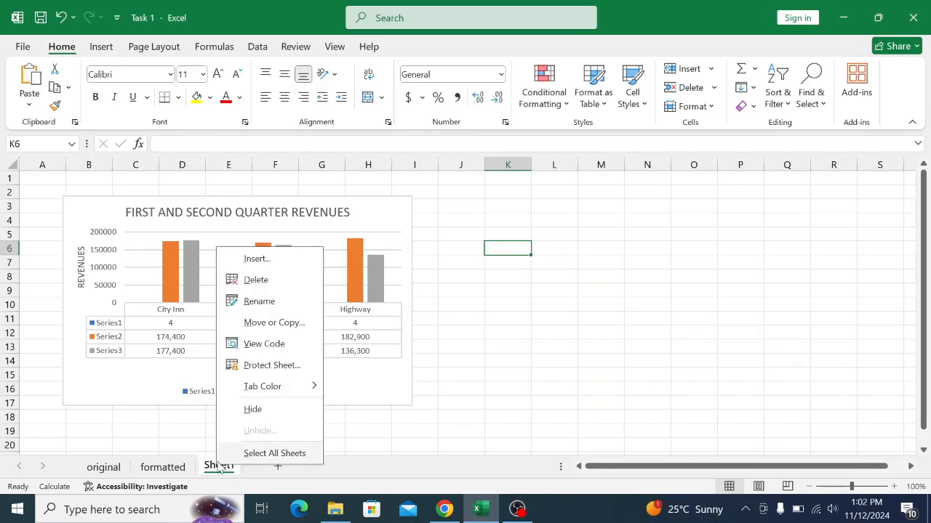
click(274, 302)
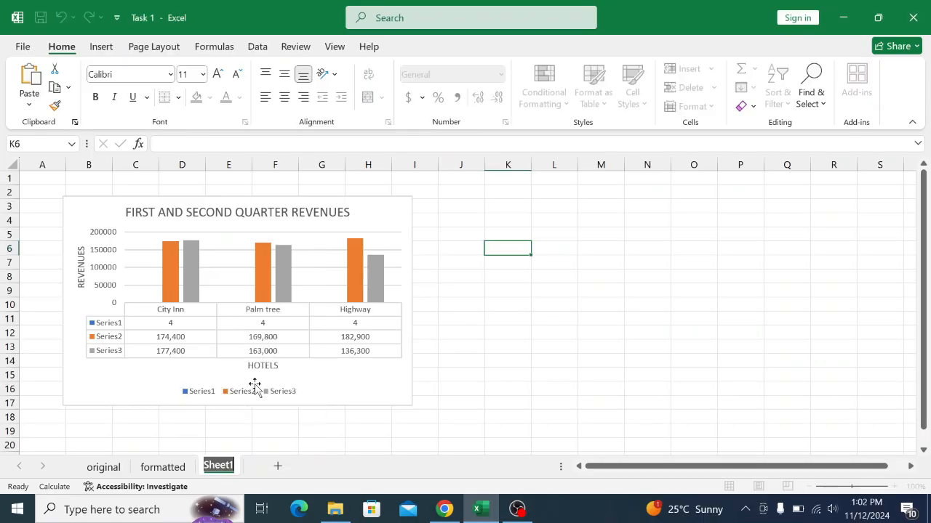
text(F)
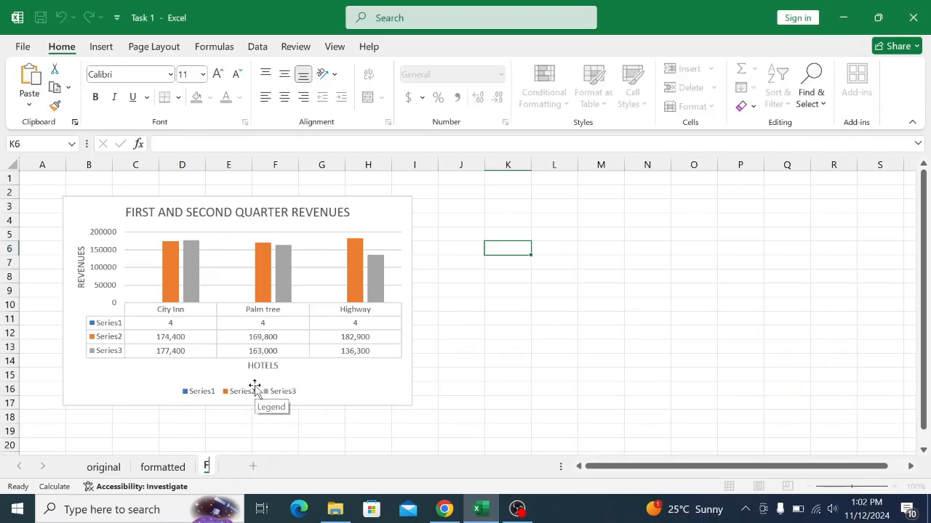
text(ourS)
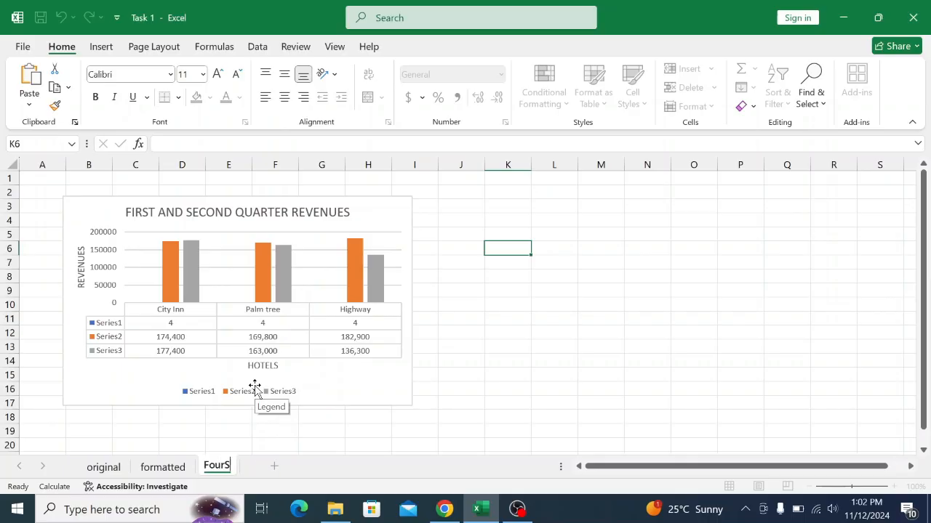
text(tarR)
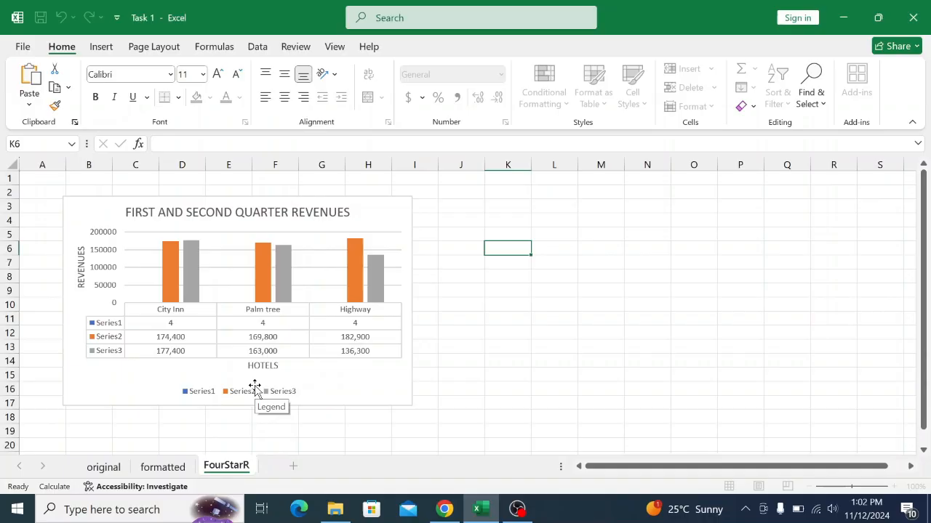
text(evenues)
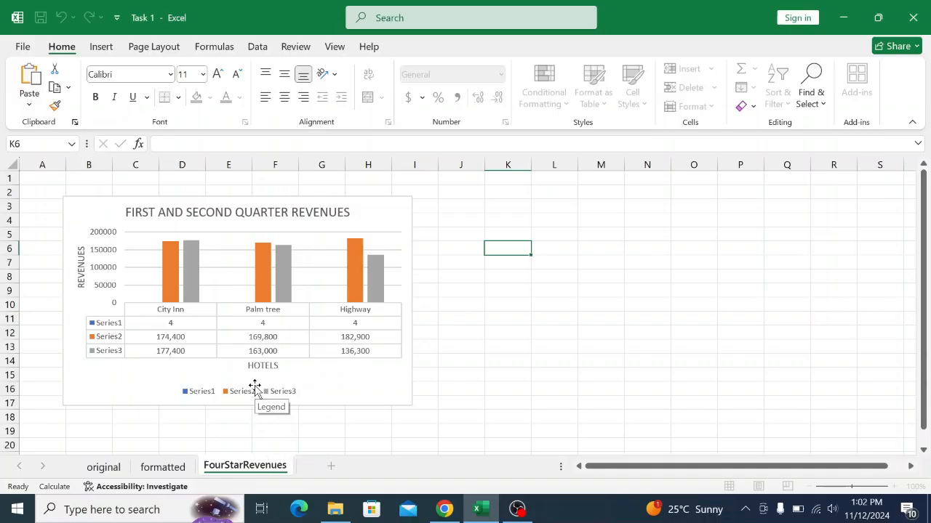
click(444, 509)
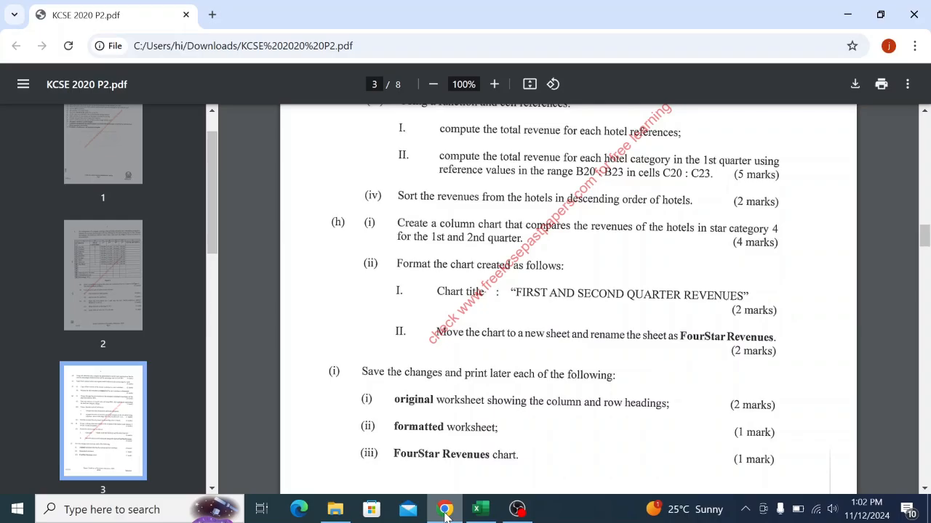
click(479, 509)
click(469, 325)
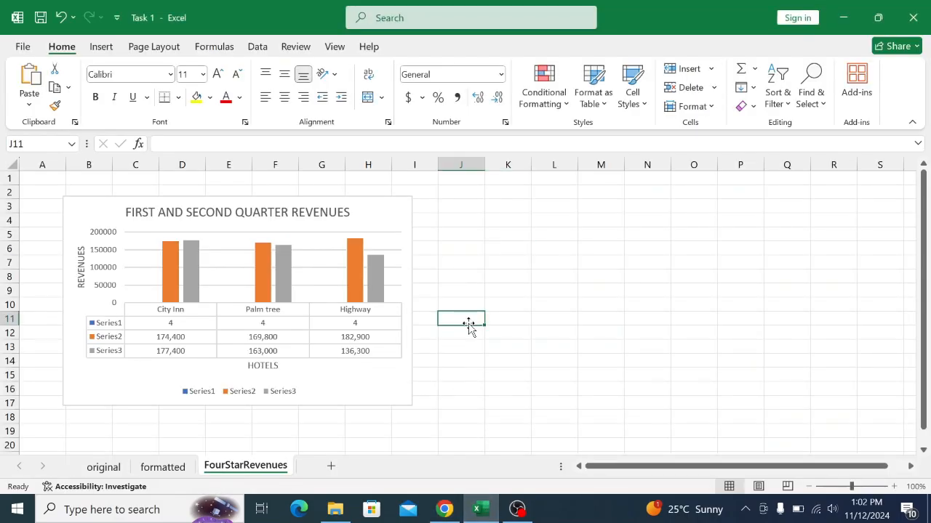
Check the printing instructions in part (i) of the PDF and set A1:G18 of the original worksheet as its print area
click(445, 510)
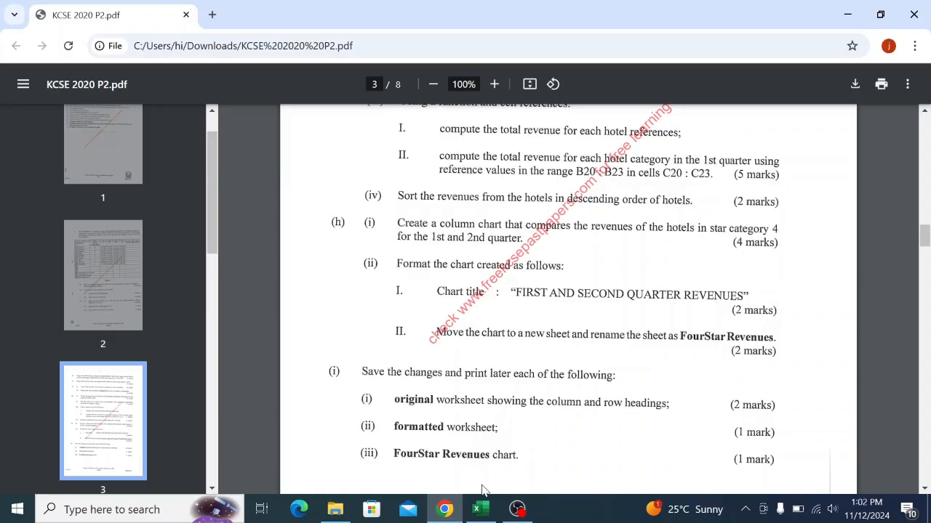
click(480, 509)
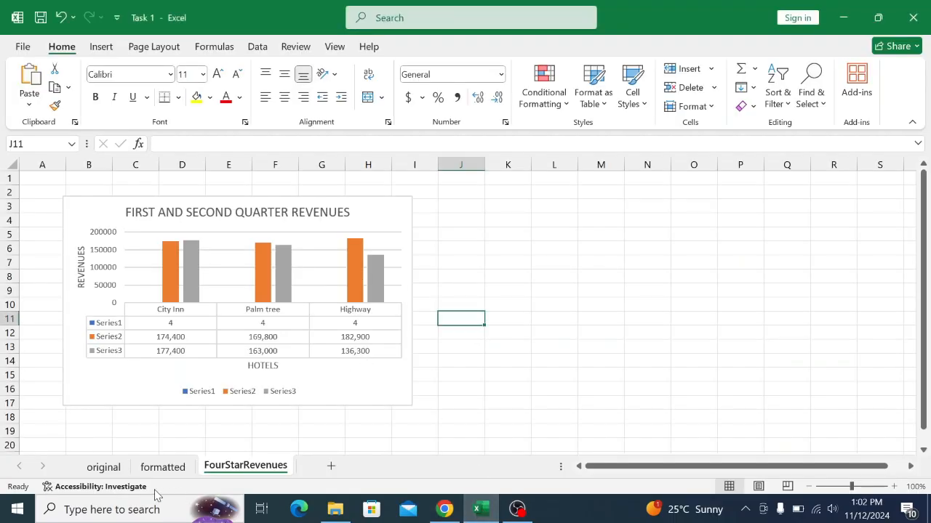
click(102, 467)
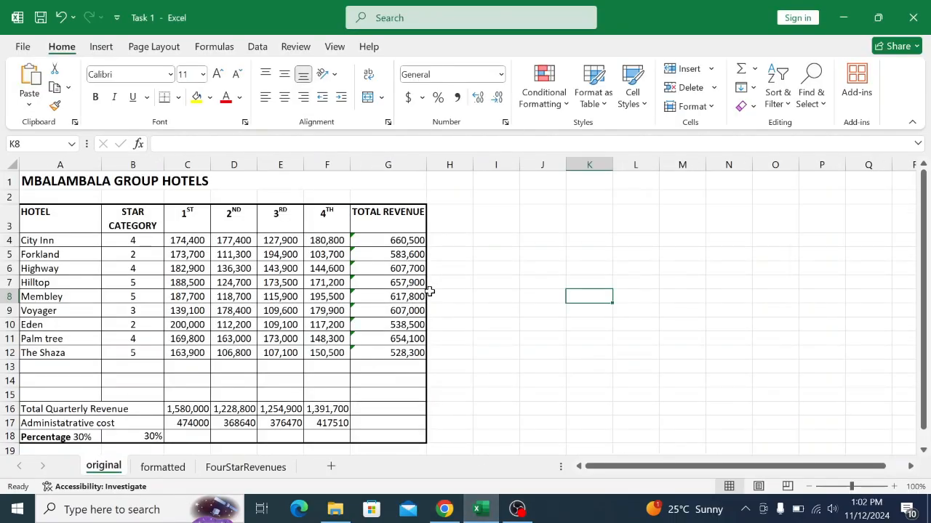
scroll(431, 293, down, 2)
scroll(435, 295, up, 2)
drag(41, 182, 379, 417)
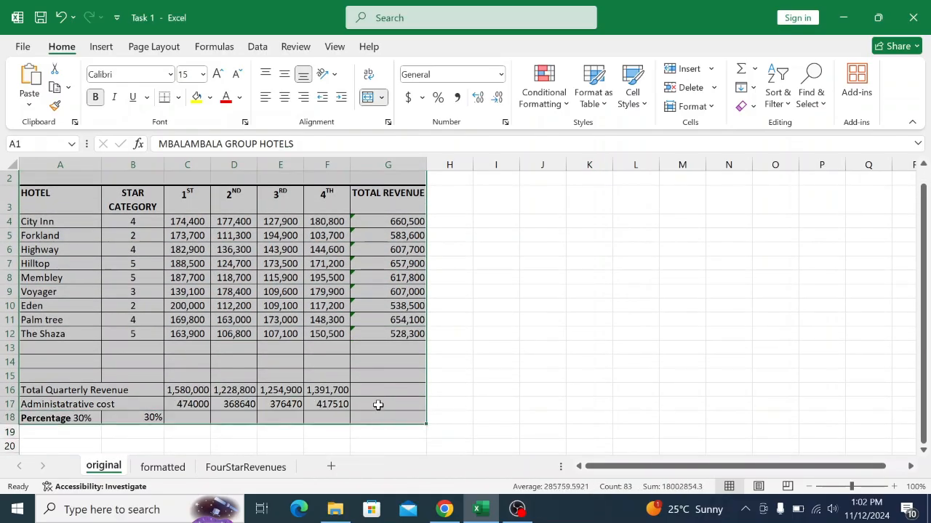
click(146, 48)
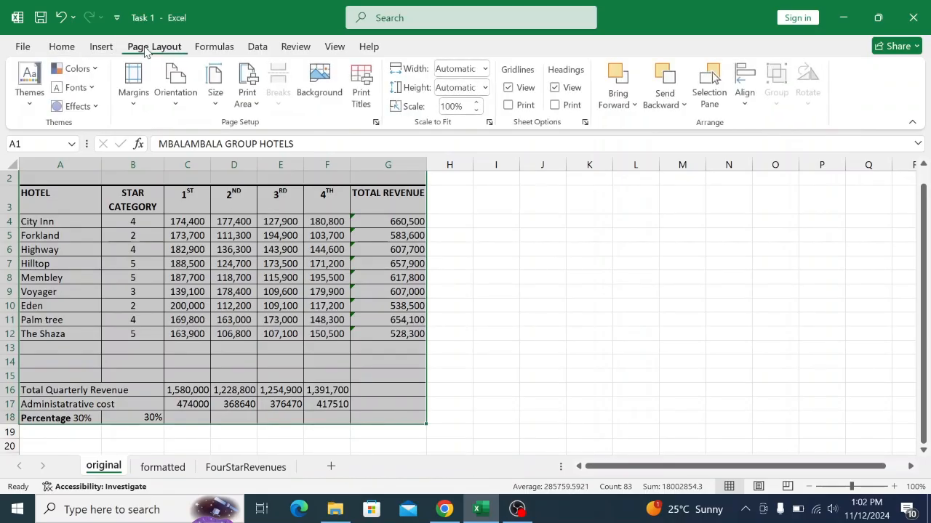
click(248, 97)
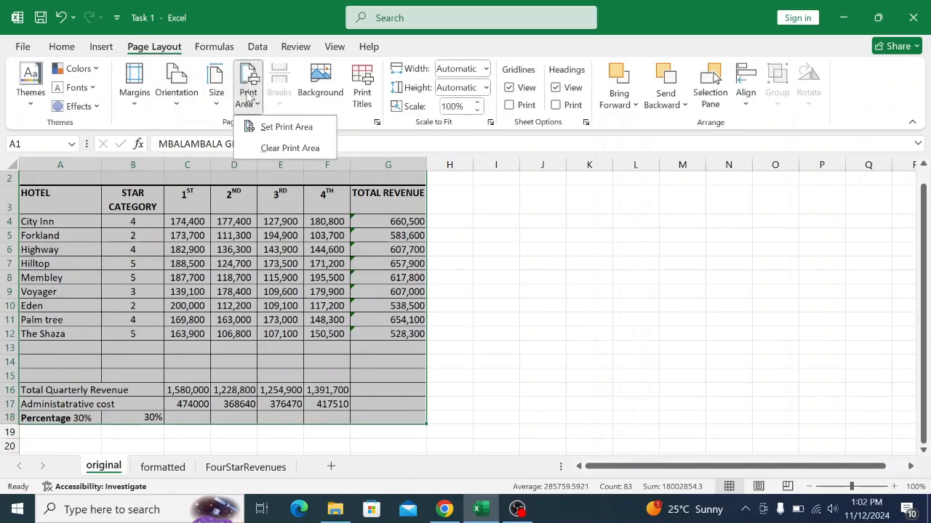
click(267, 128)
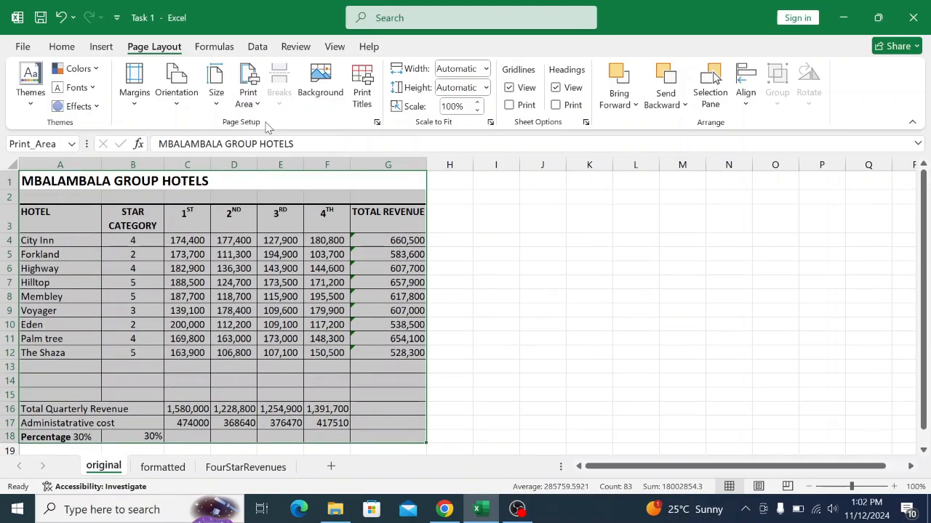
Set the original worksheet's print scaling to Fit All Columns on One Page and its paper size to A4
click(26, 45)
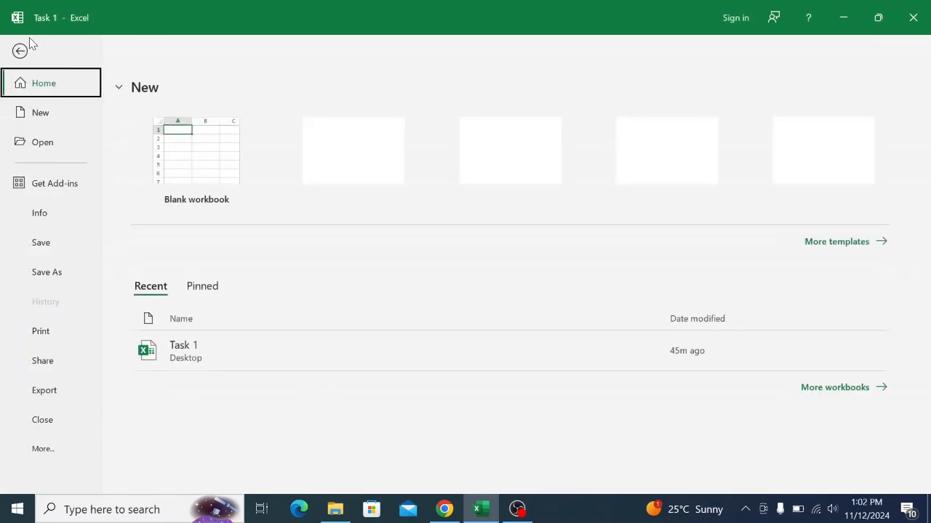
click(51, 335)
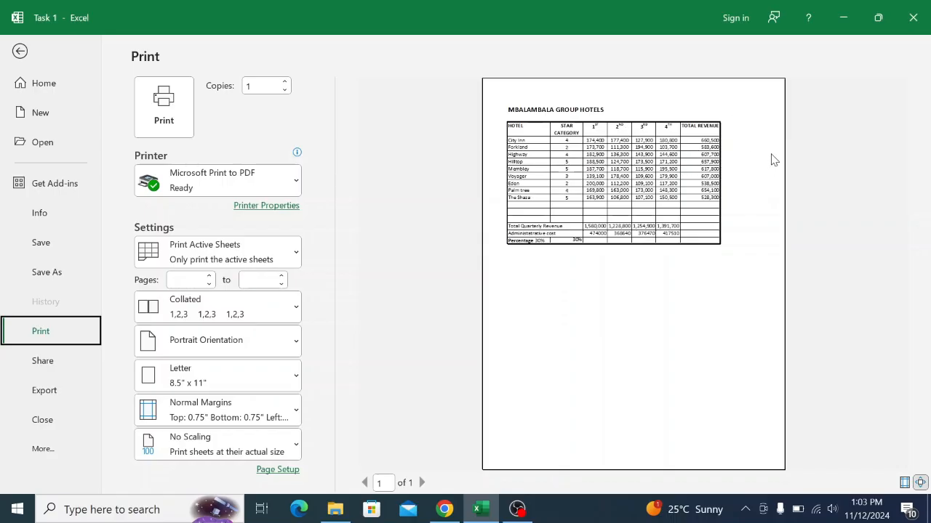
click(251, 448)
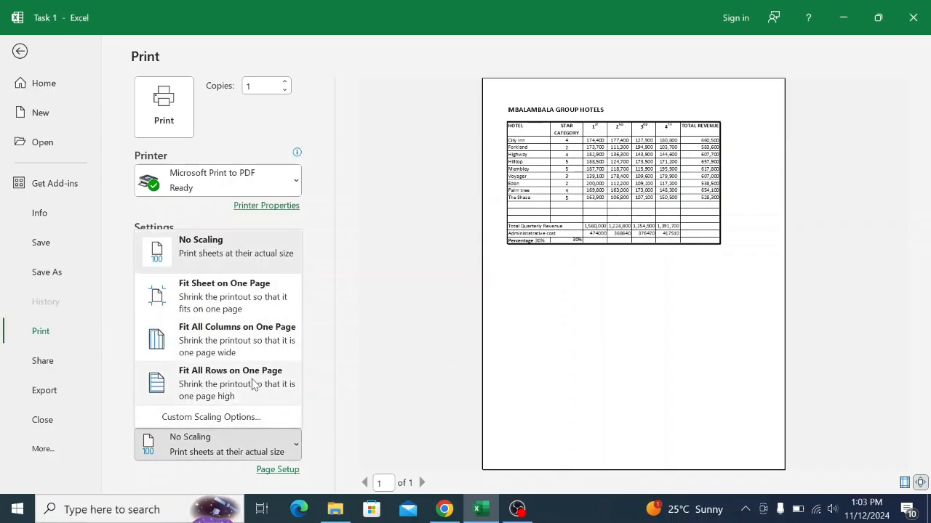
click(274, 343)
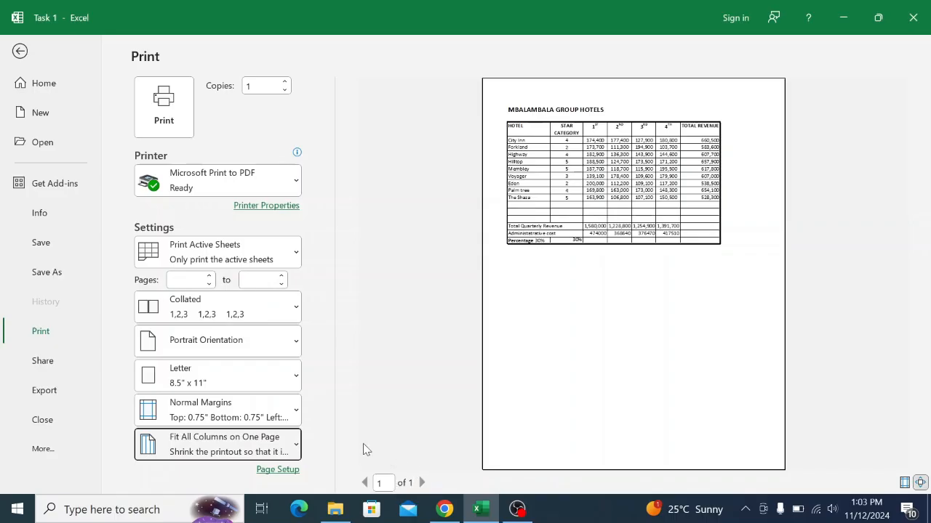
click(234, 383)
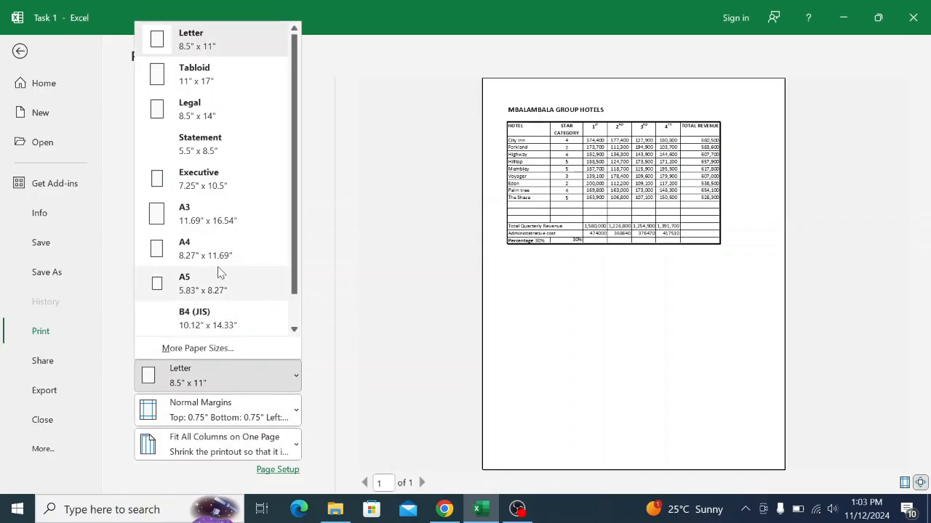
click(202, 254)
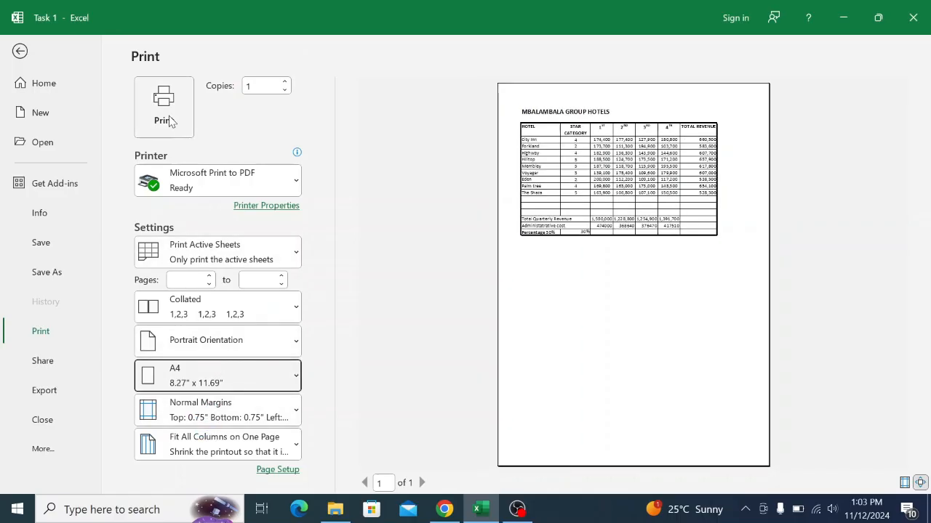
click(19, 53)
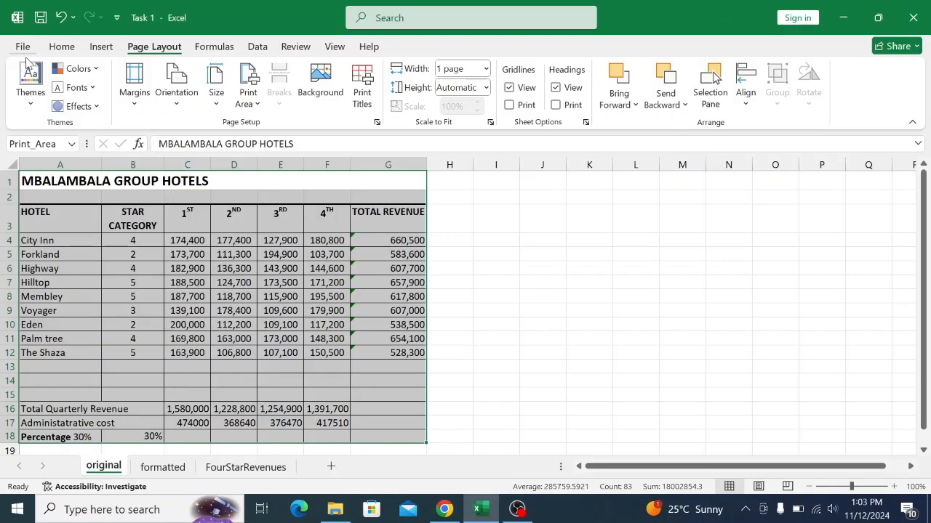
Preview the printout of the FourStarRevenues worksheet with its column chart and return to the sheet
click(247, 468)
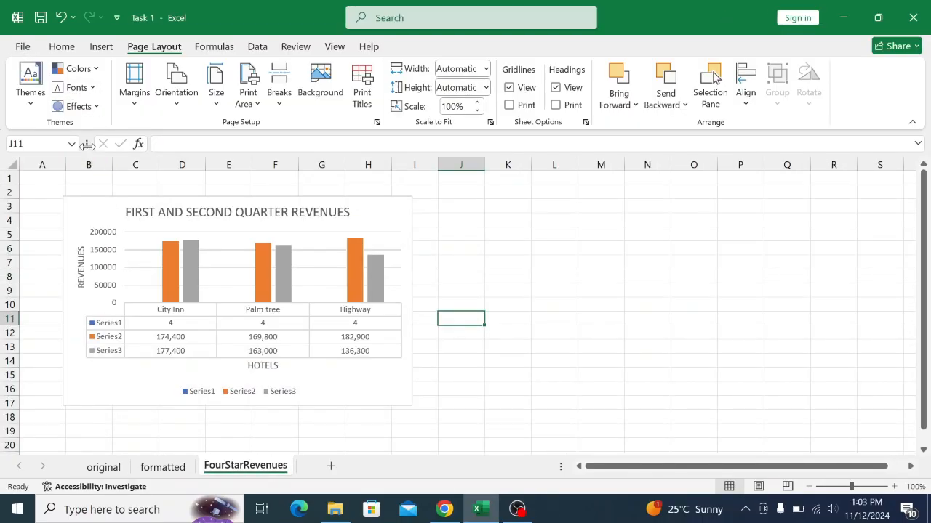
click(24, 53)
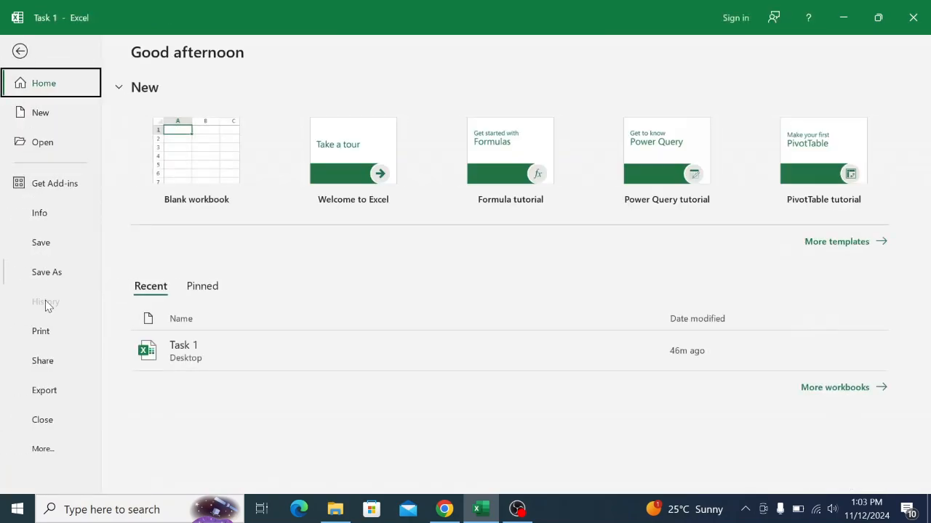
click(50, 332)
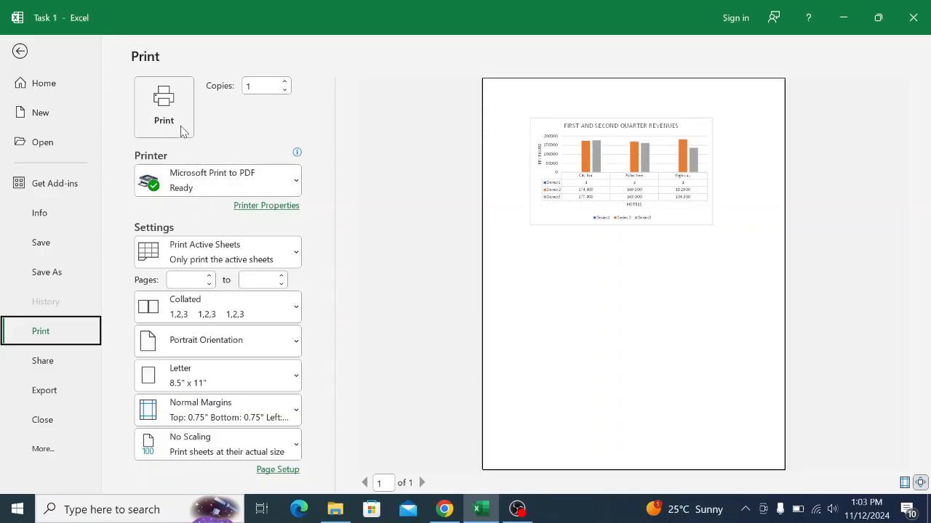
click(20, 52)
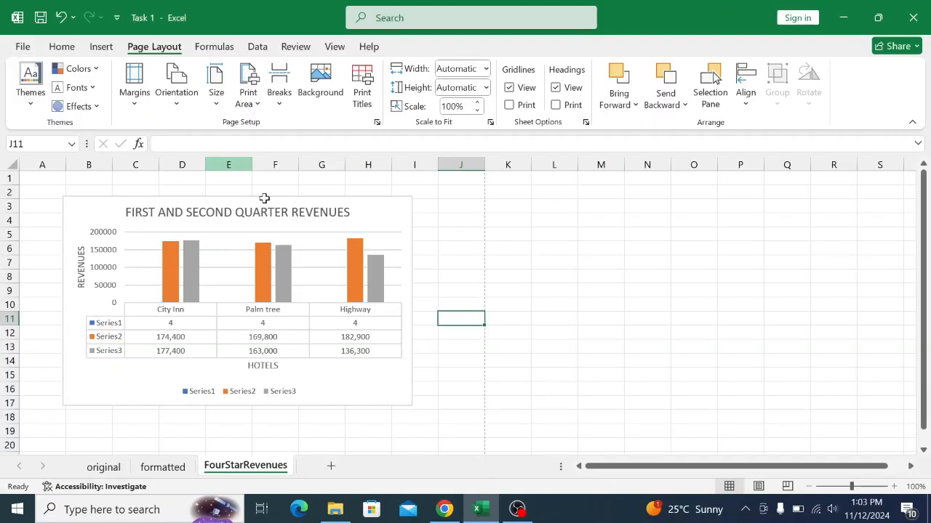
Switch to the KCSE 2020 P2 PDF in Chrome and review question 1, parts (a) to (i), against the finished work
click(445, 509)
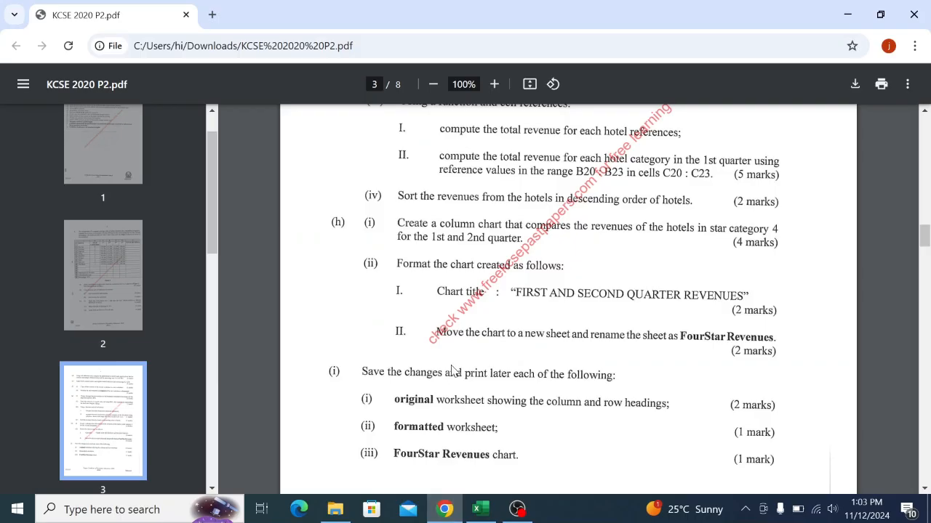
scroll(451, 371, up, 14)
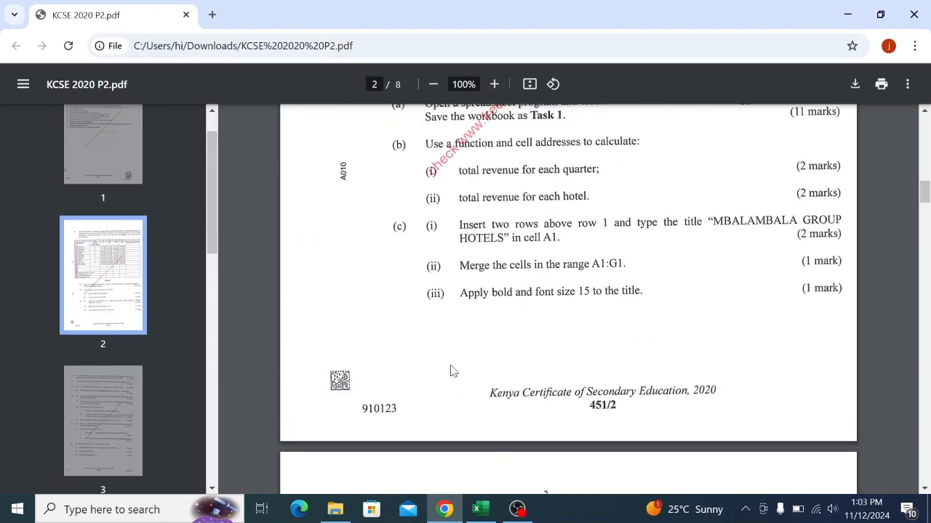
scroll(451, 371, up, 12)
scroll(450, 371, down, 5)
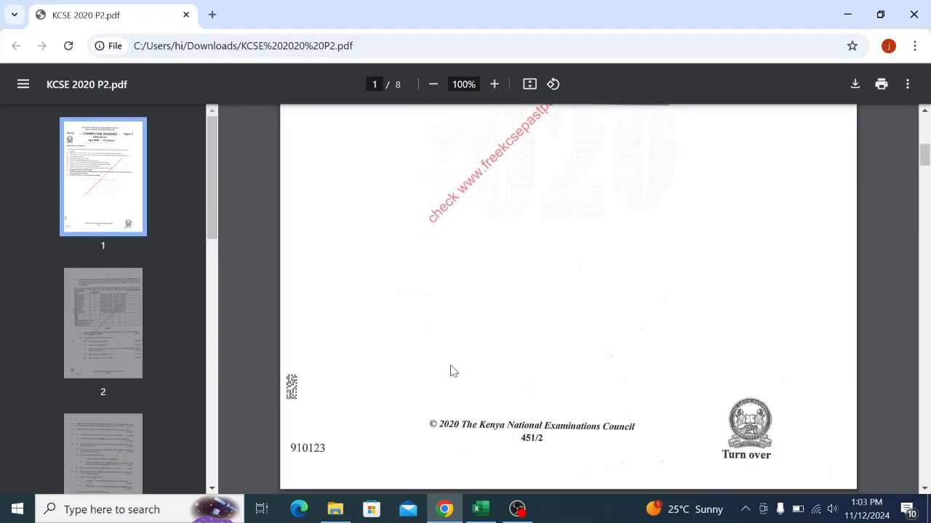
scroll(451, 370, down, 4)
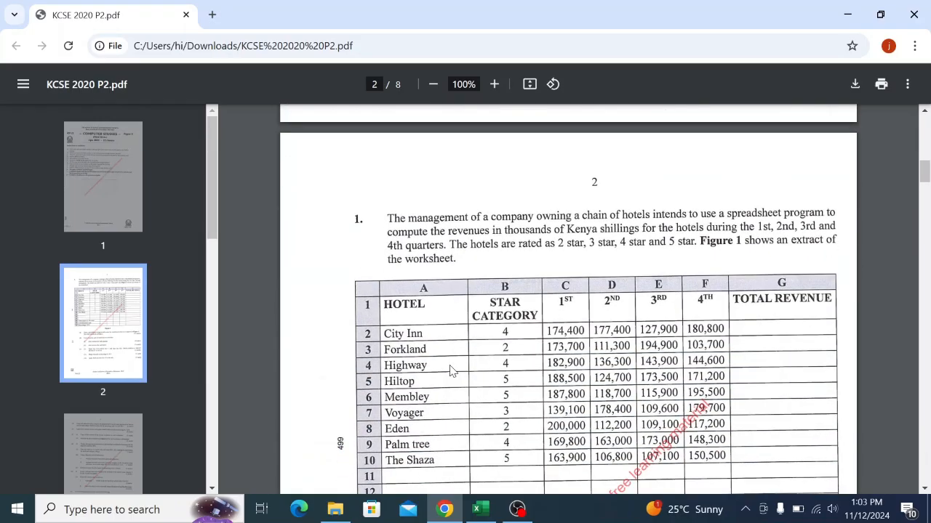
scroll(451, 371, down, 2)
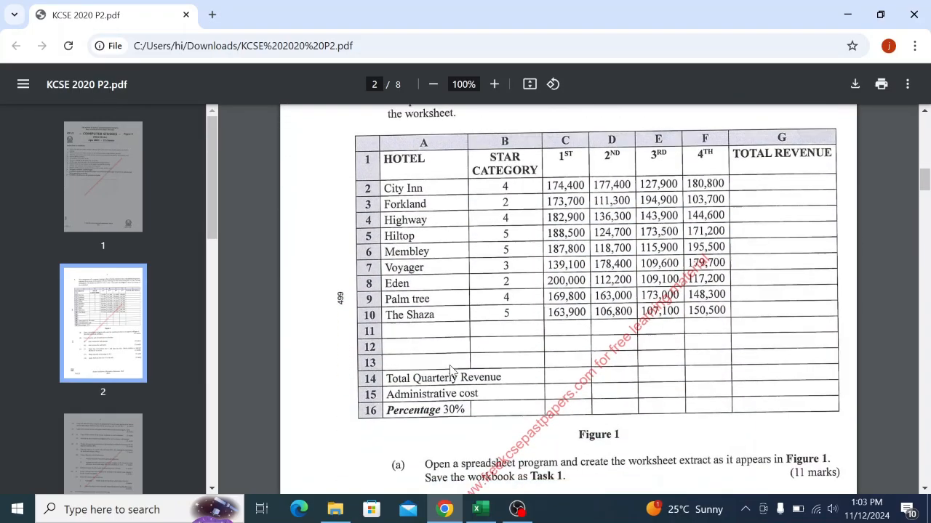
scroll(451, 371, down, 10)
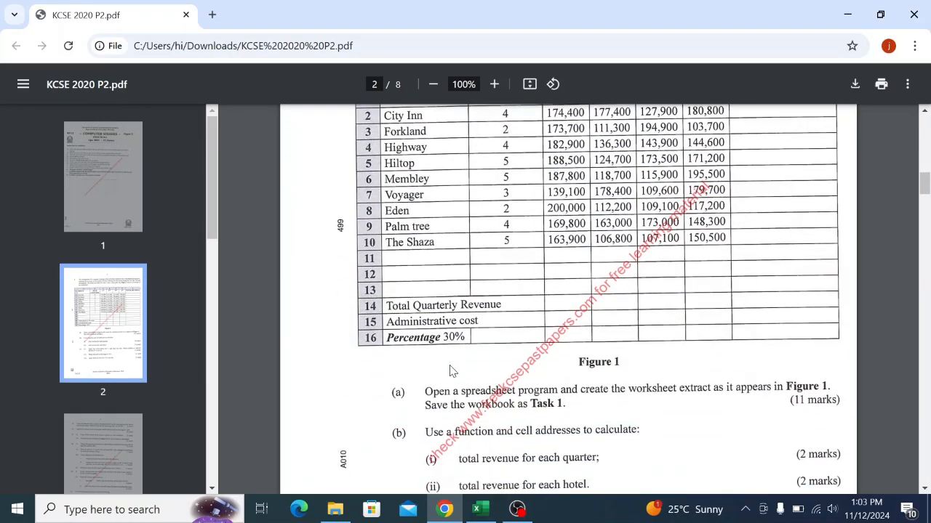
scroll(451, 371, down, 8)
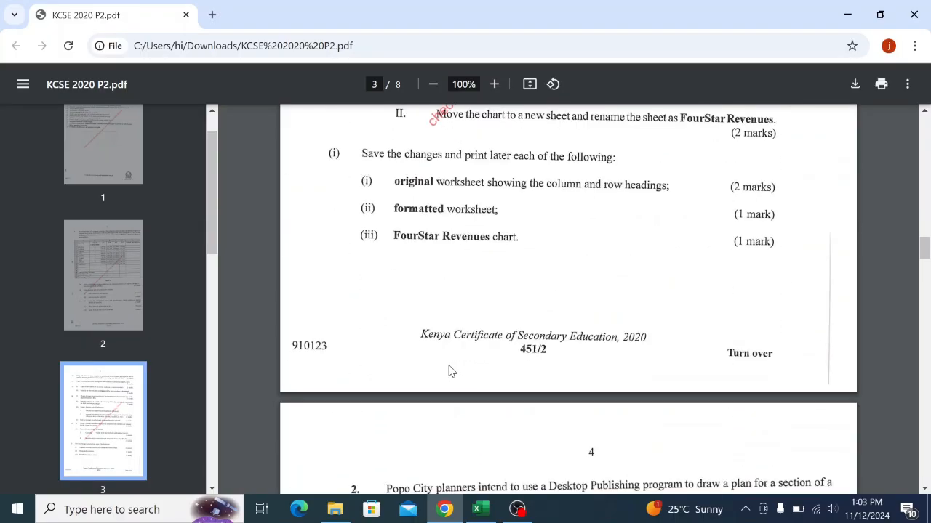
scroll(451, 369, up, 4)
scroll(449, 369, up, 12)
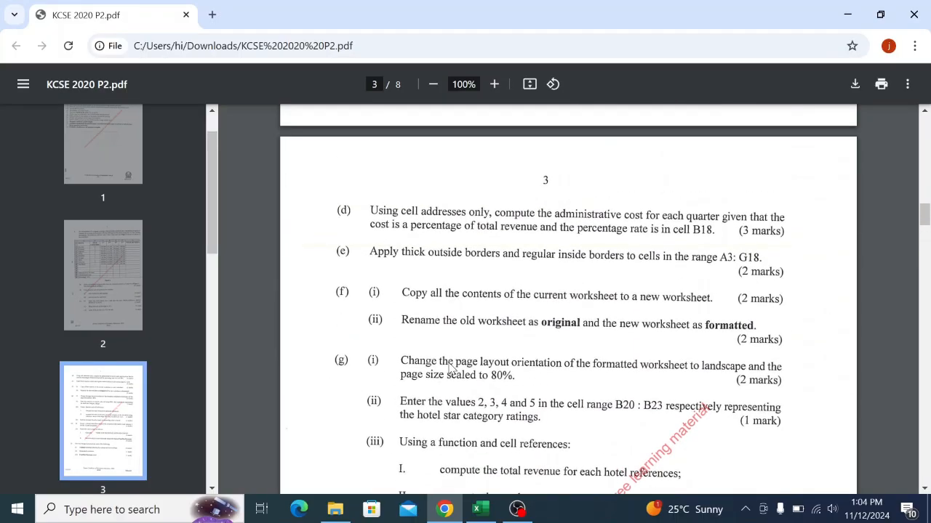
scroll(449, 370, up, 10)
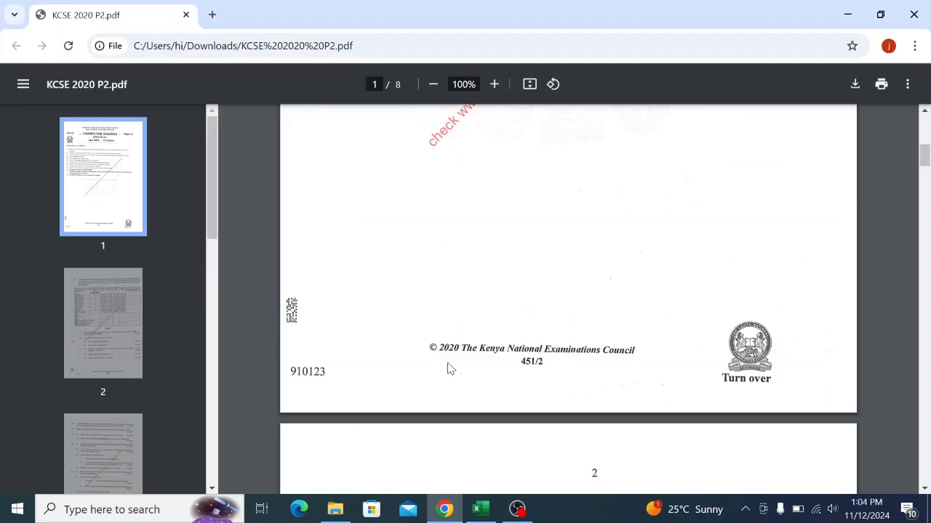
scroll(448, 369, down, 15)
scroll(448, 370, up, 7)
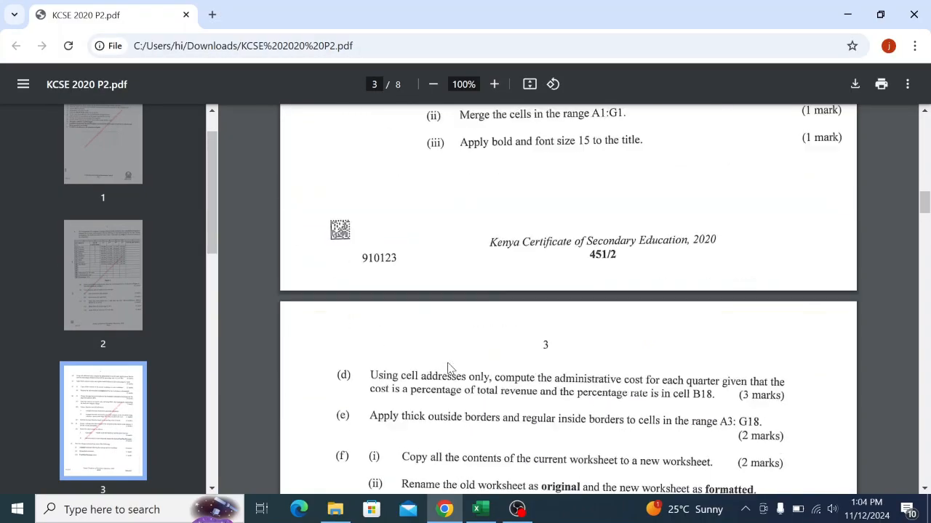
scroll(449, 369, up, 4)
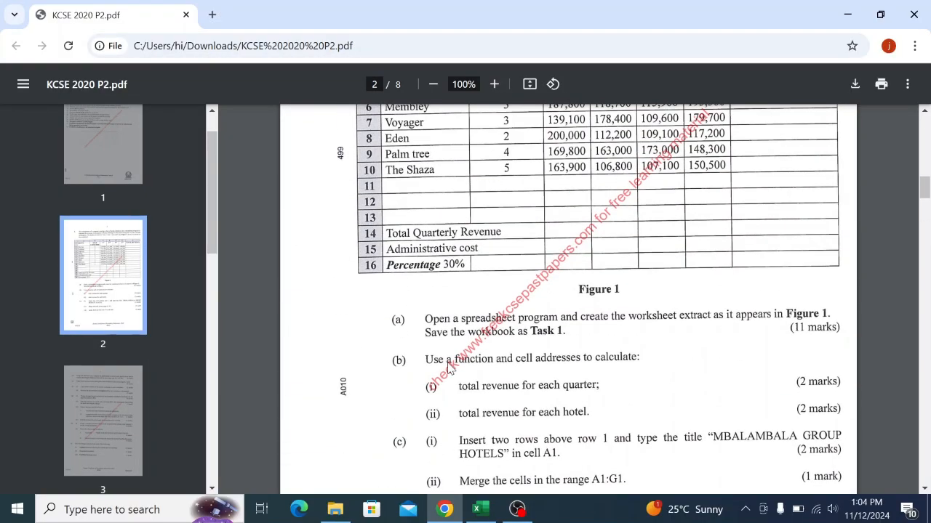